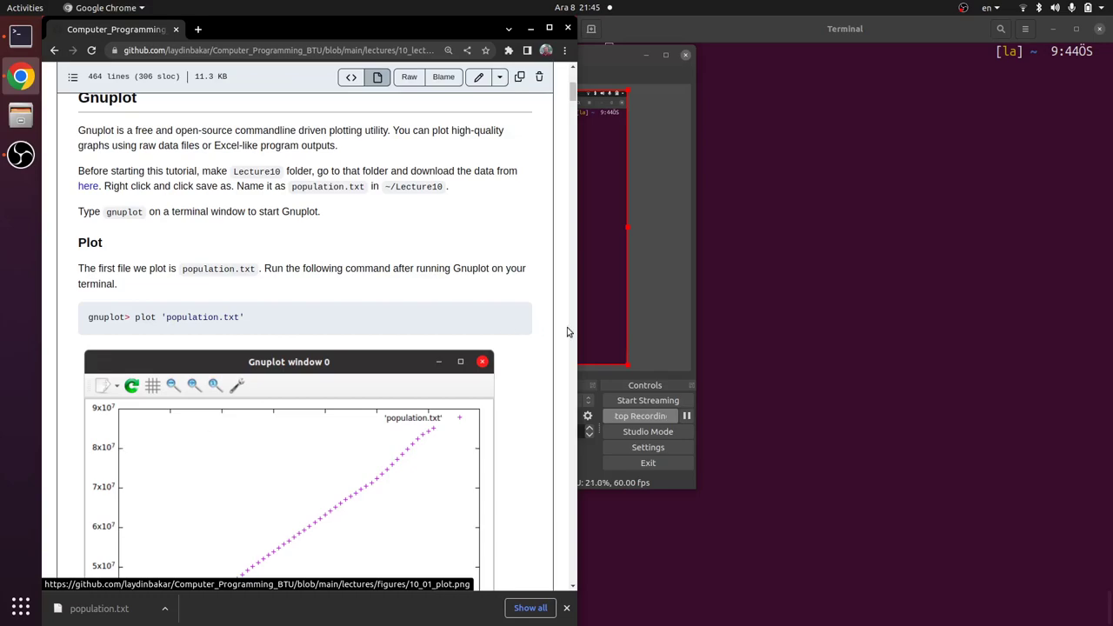
Raise the terminal window beside the Chrome Gnuplot tutorial page
left_click(832, 267)
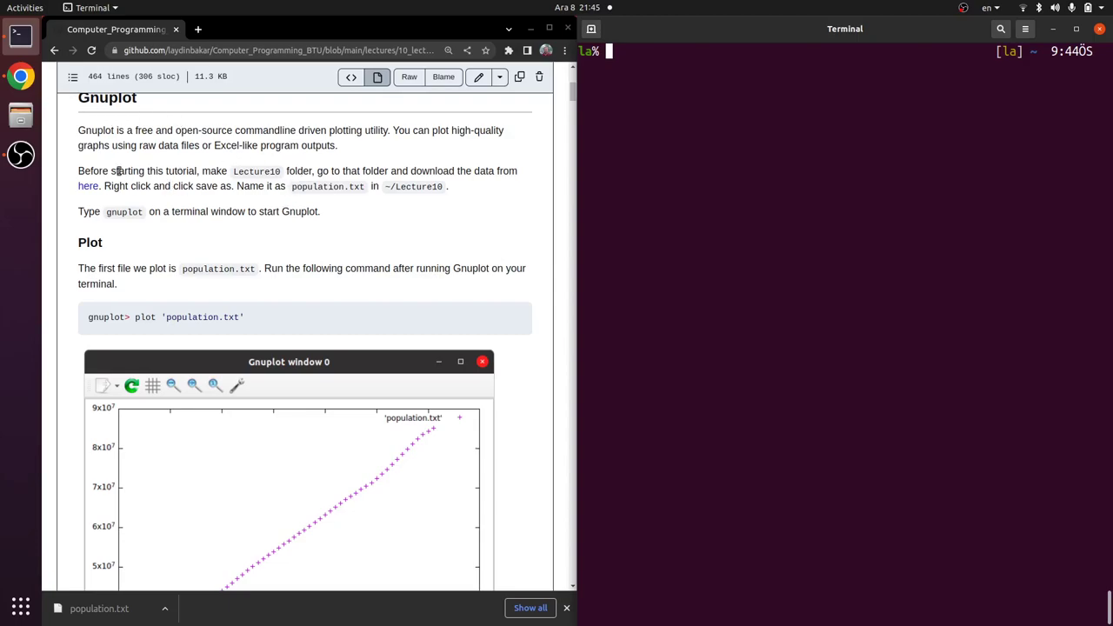
Make the Lecture10 folder in the home directory with mkdir Lecture10
left_click(257, 174)
double_click(257, 174)
left_click(667, 157)
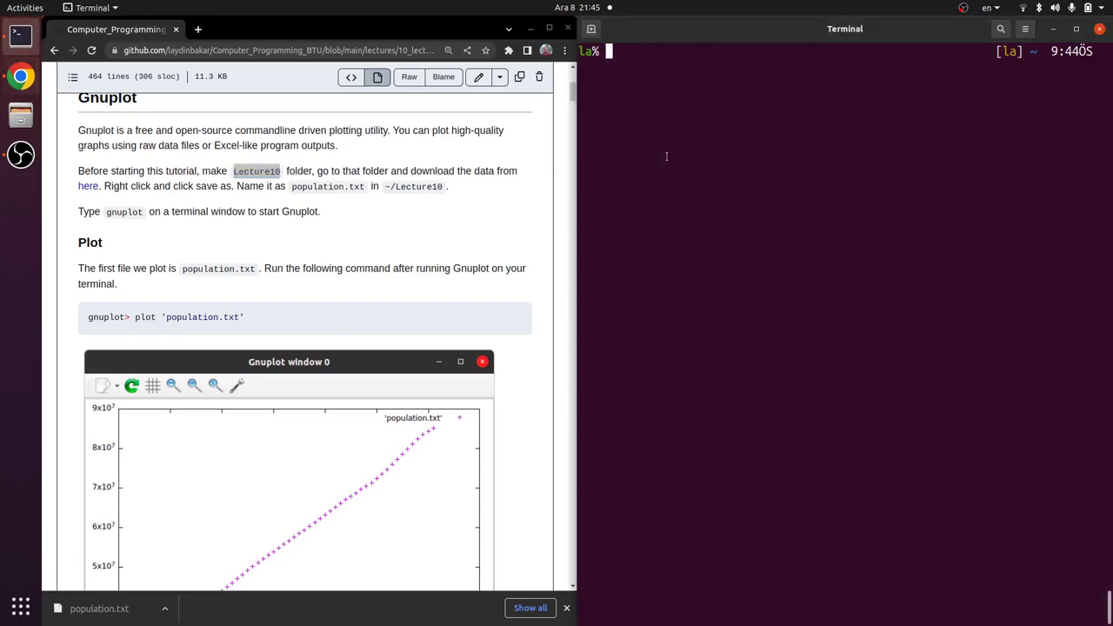
type("mkdir ")
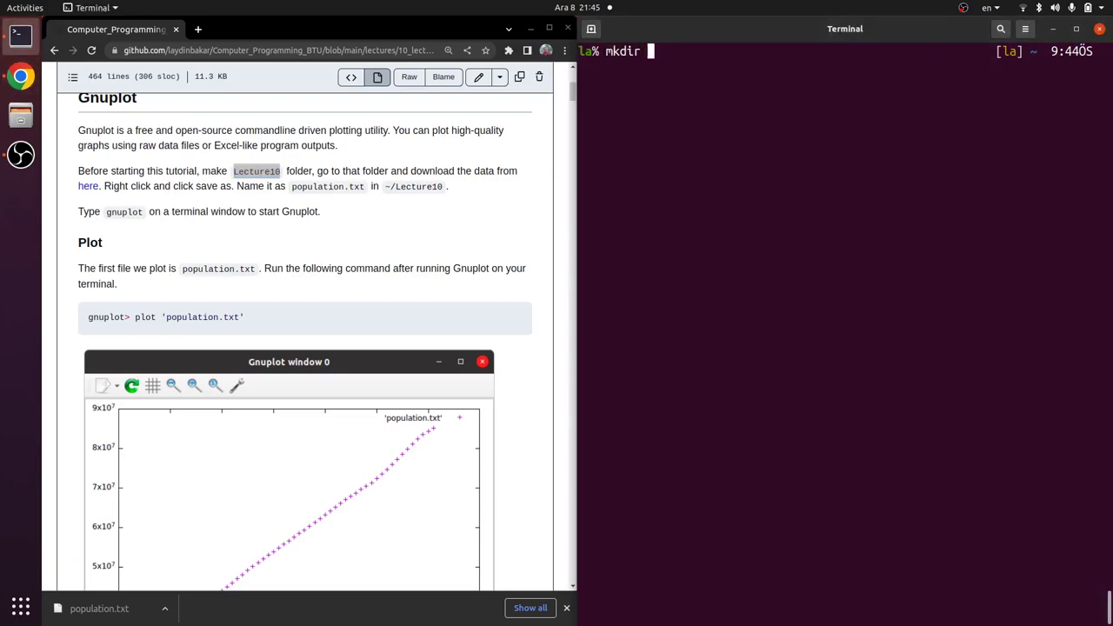
type("Lecture10")
key("Return")
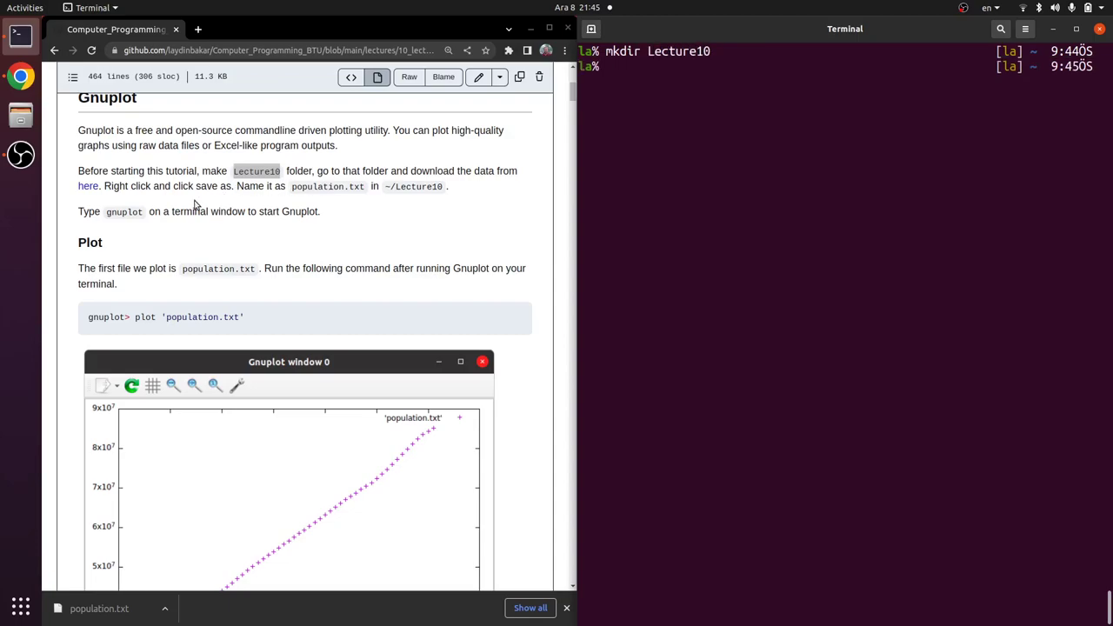
left_click(130, 187)
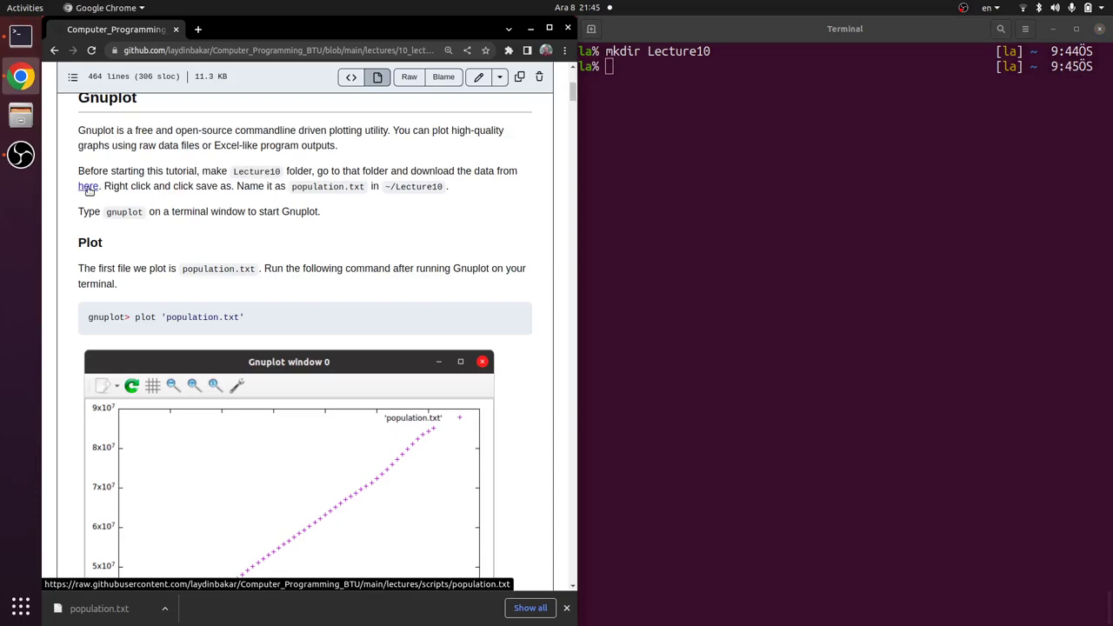
Open the raw population data and check that it spans 1960 to 2021
left_click(91, 188)
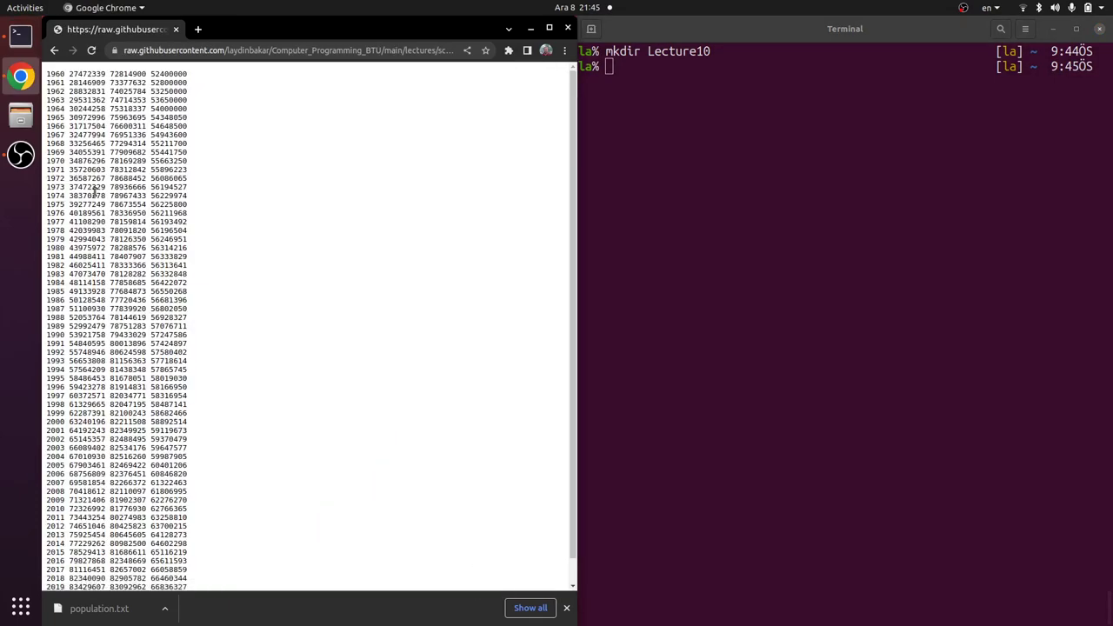
scroll(233, 209, "down", 2)
scroll(229, 391, "up", 2)
double_click(58, 74)
scroll(101, 124, "down", 1)
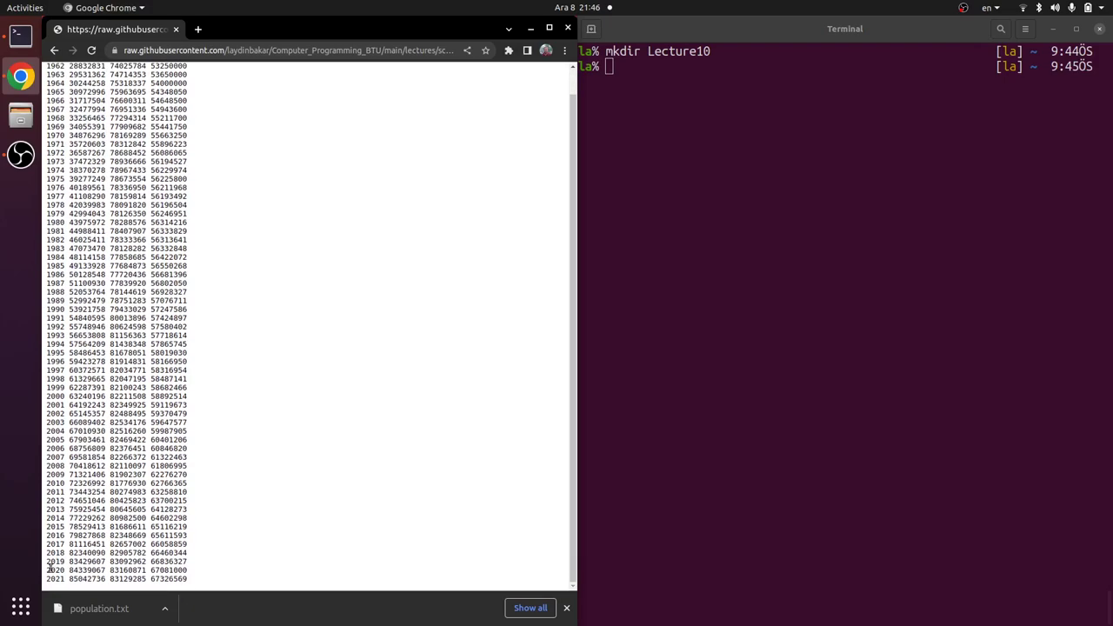
double_click(56, 579)
left_click(267, 361)
Save the raw data page as population.txt in the Lecture10 folder
right_click(270, 188)
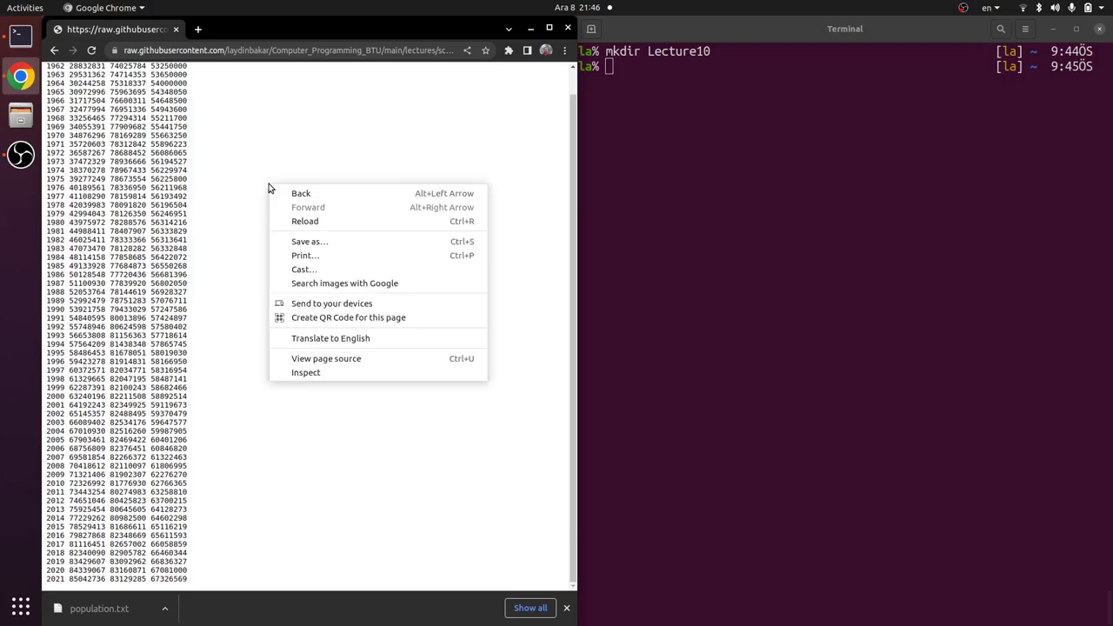
left_click(329, 242)
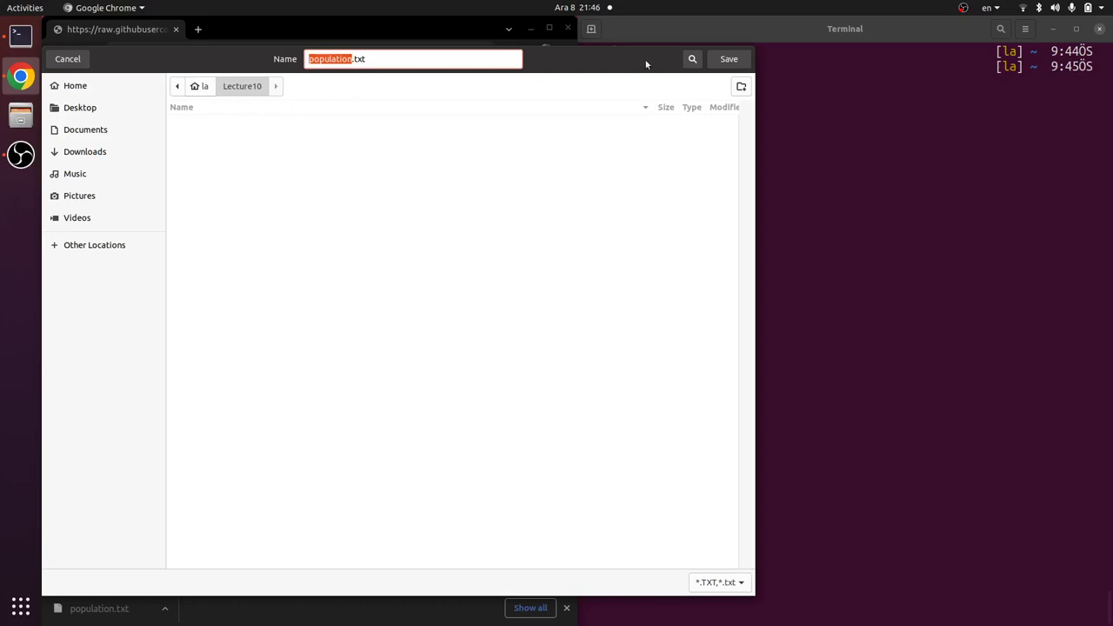
left_click(720, 61)
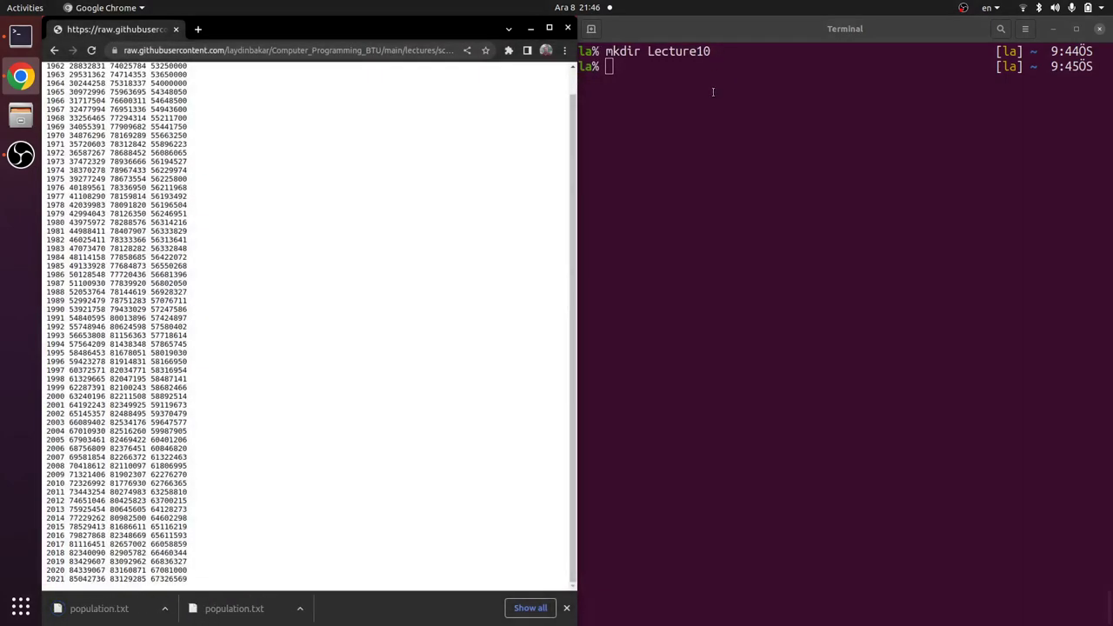
left_click(712, 91)
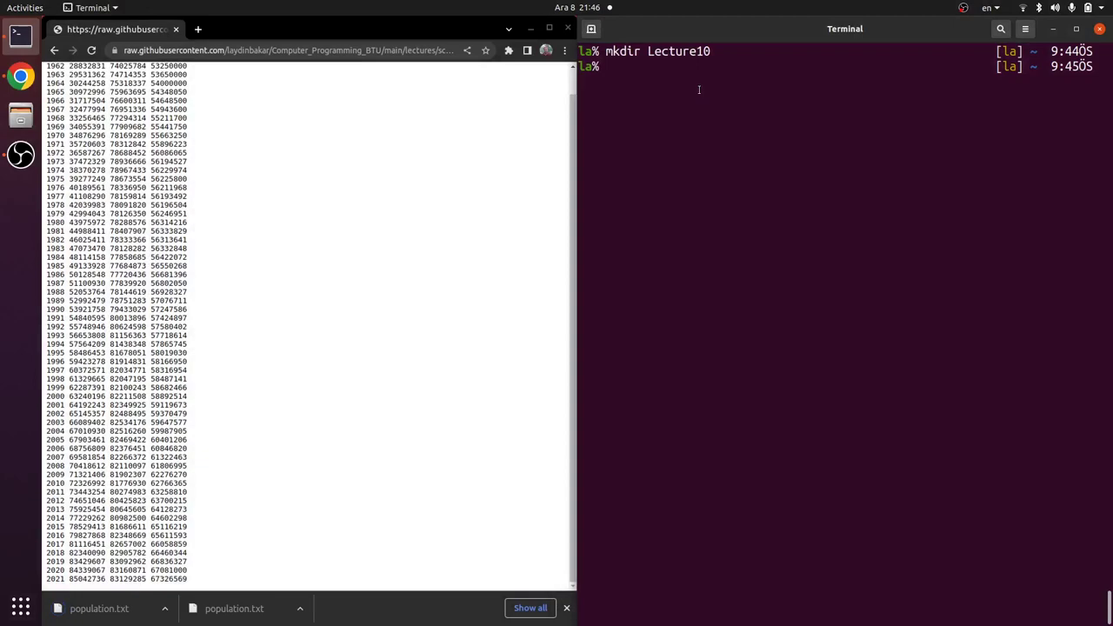
Move into Lecture10 with cd and confirm with ls that population.txt is there
type("ls")
key("Return")
type("cd Lecture10")
key("Return")
type("ls")
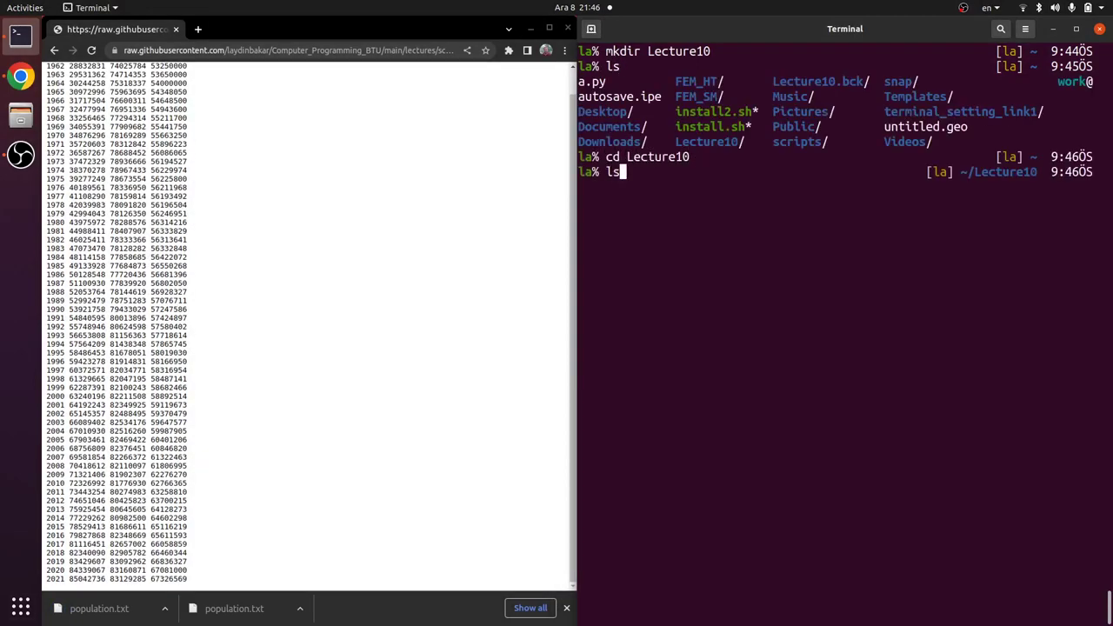
key("Return")
key("ctrl+l")
type("ls")
key("Return")
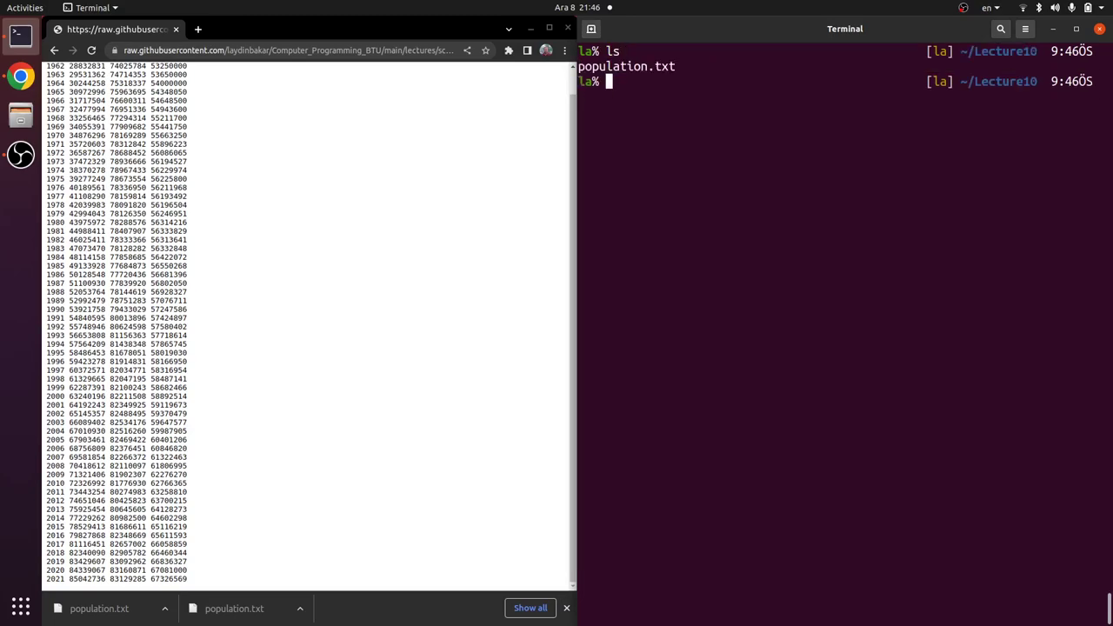
Return Chrome to the tutorial page and launch gnuplot in the terminal
left_click(55, 50)
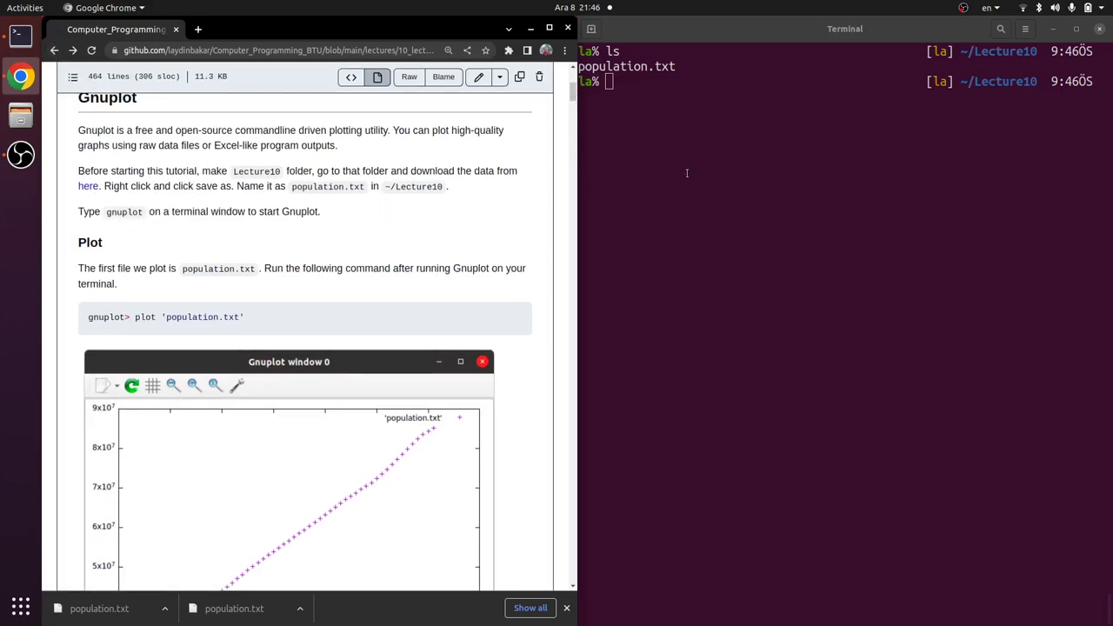
left_click(765, 159)
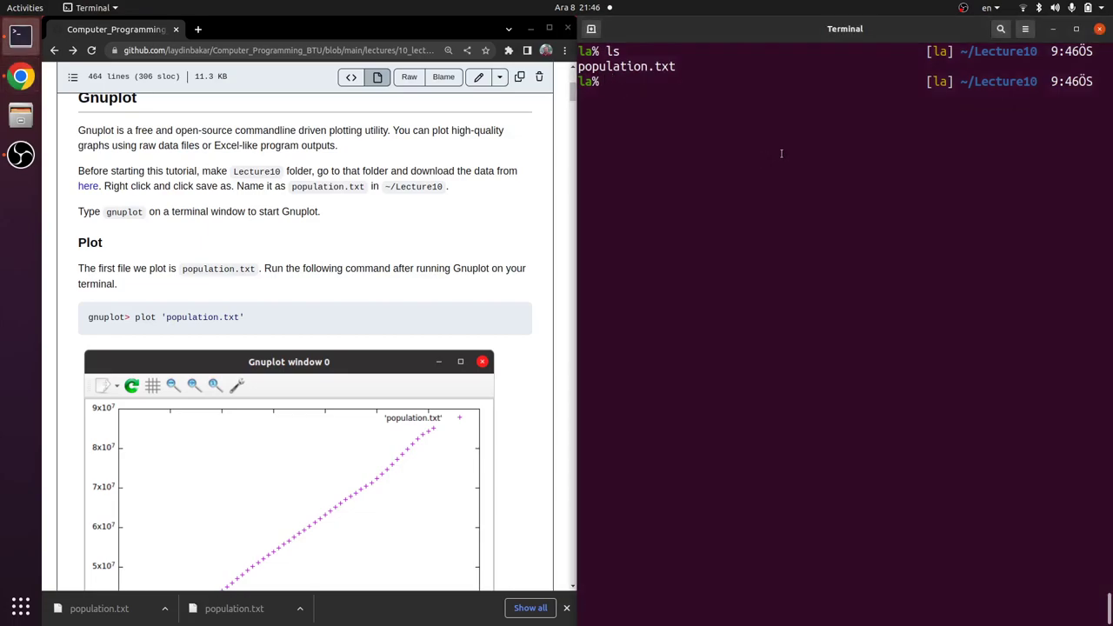
type("gnuplot")
key("Return")
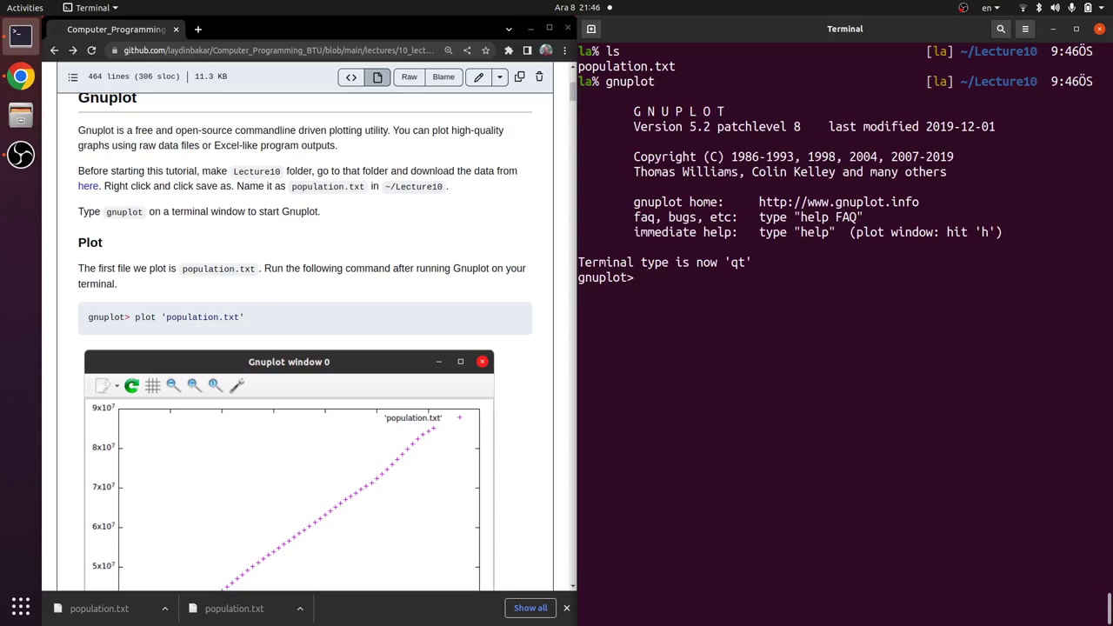
Highlight the gnuplot version number 5.2 in the startup banner
double_click(699, 126)
left_click(716, 195)
left_click_drag(690, 126, 710, 126)
left_click(759, 341)
scroll(758, 341, "up", 2)
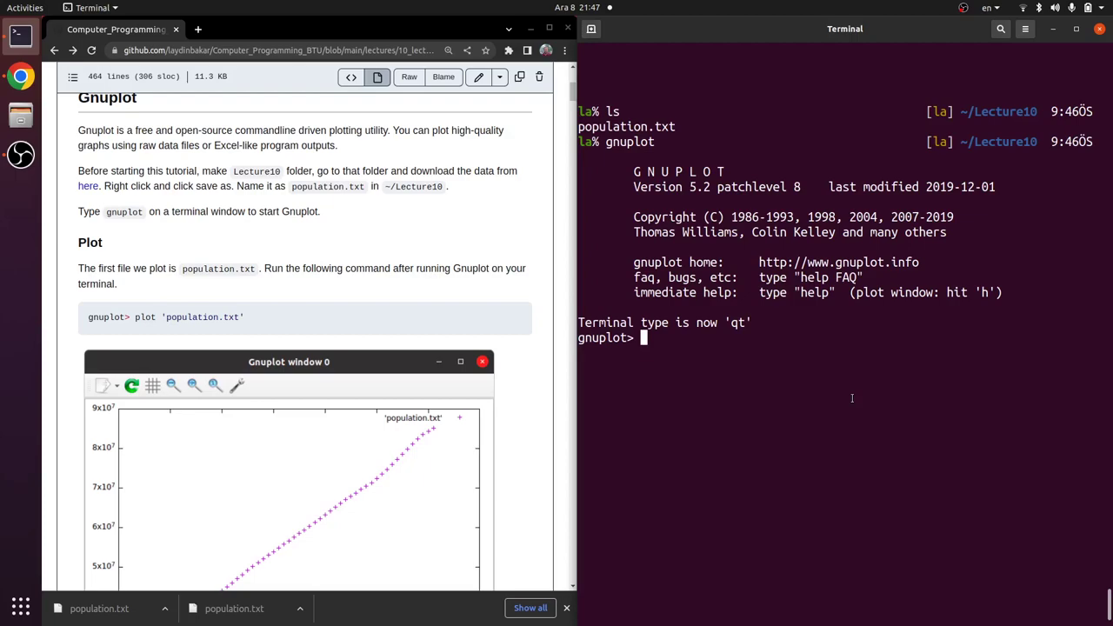
left_click_drag(689, 188, 713, 189)
left_click(703, 257)
scroll(109, 280, "down", 1)
left_click_drag(135, 256, 246, 255)
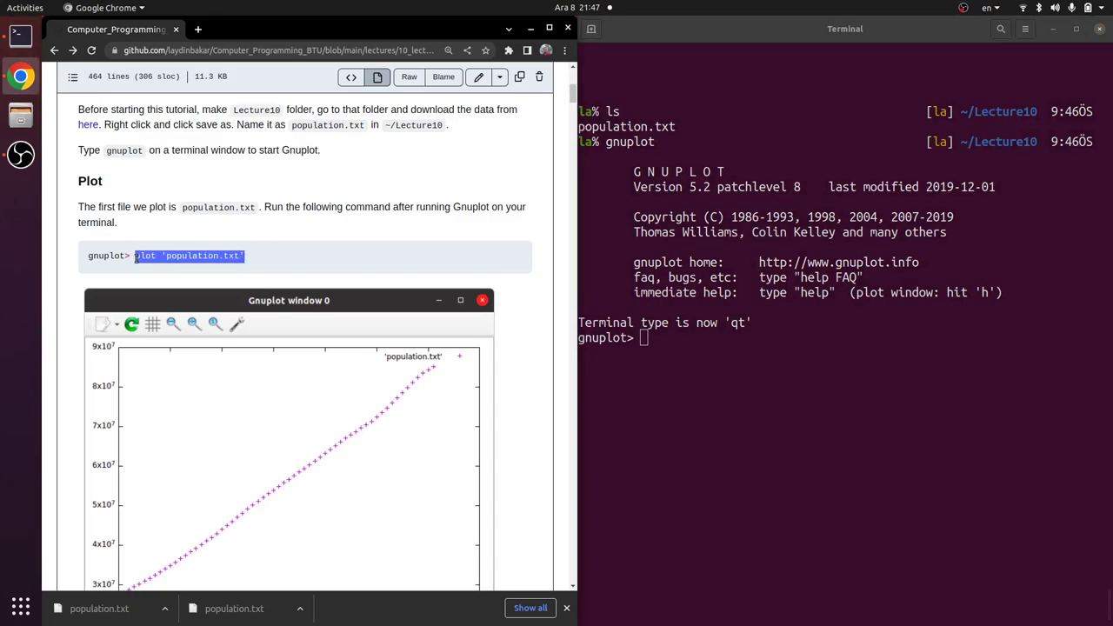
Run plot 'population.txt' and move the resulting graph window over the terminal
left_click(708, 407)
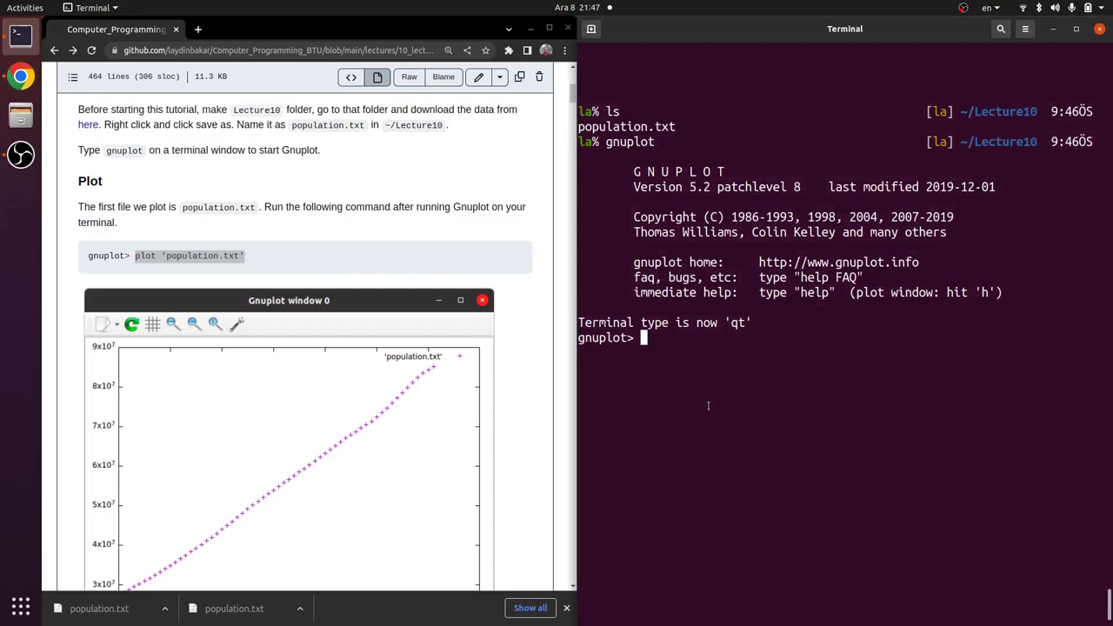
type("plot 'population.txt'")
key("Return")
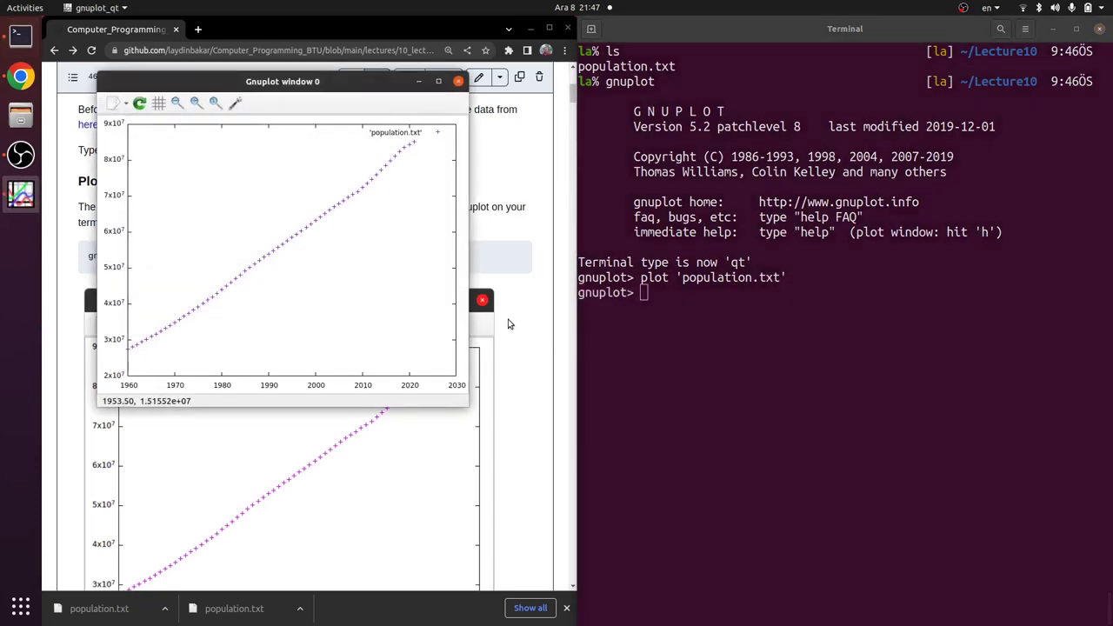
left_click_drag(311, 81, 898, 210)
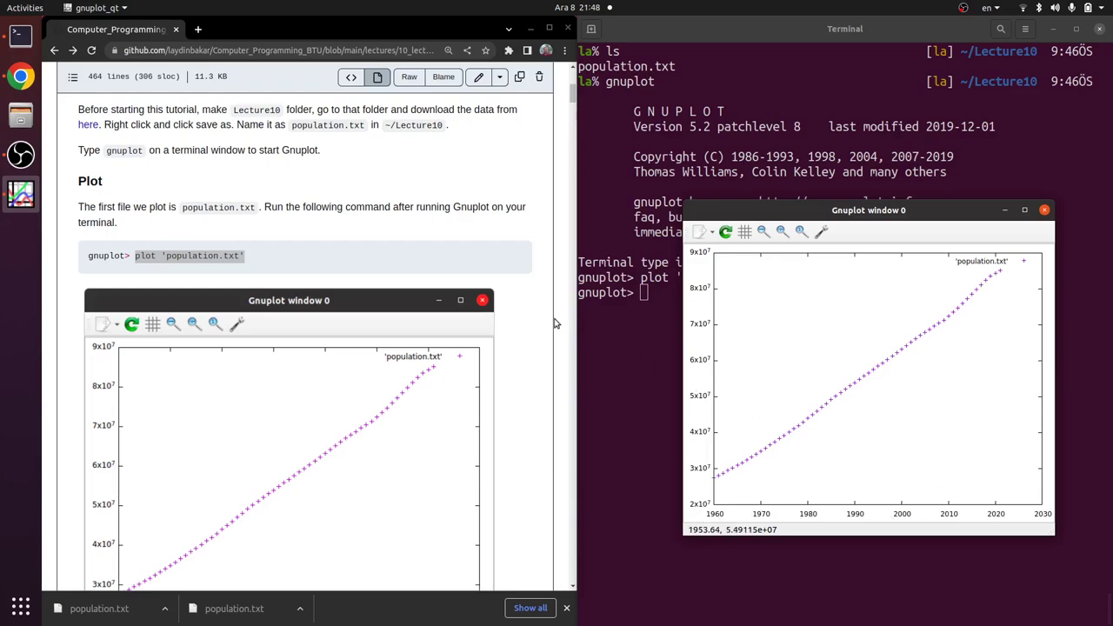
scroll(388, 299, "down", 2)
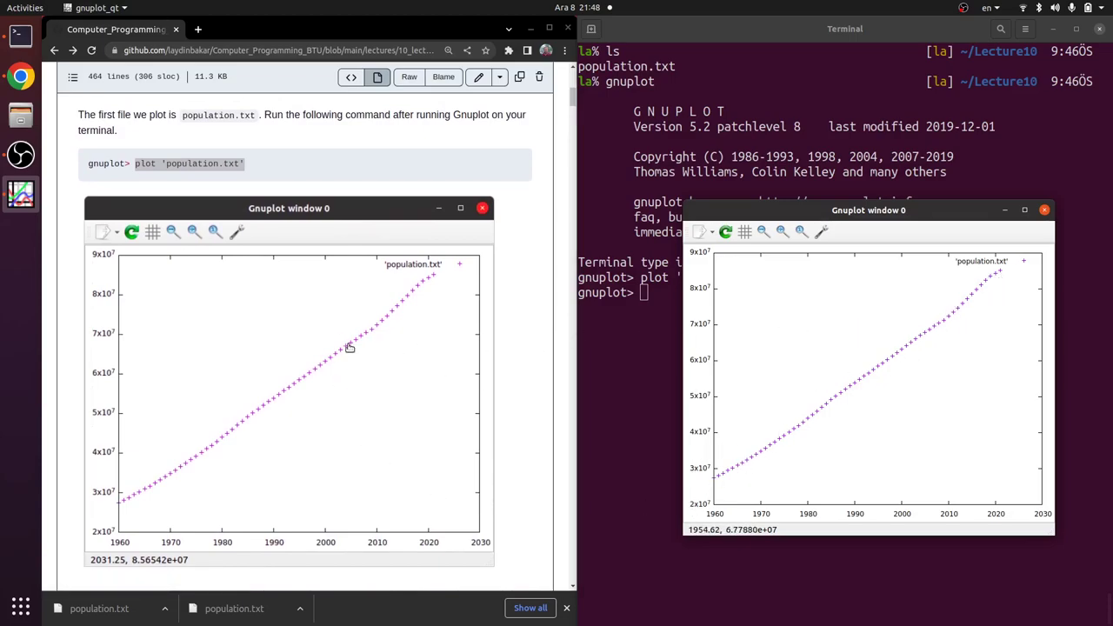
scroll(356, 348, "down", 8)
scroll(338, 348, "down", 2)
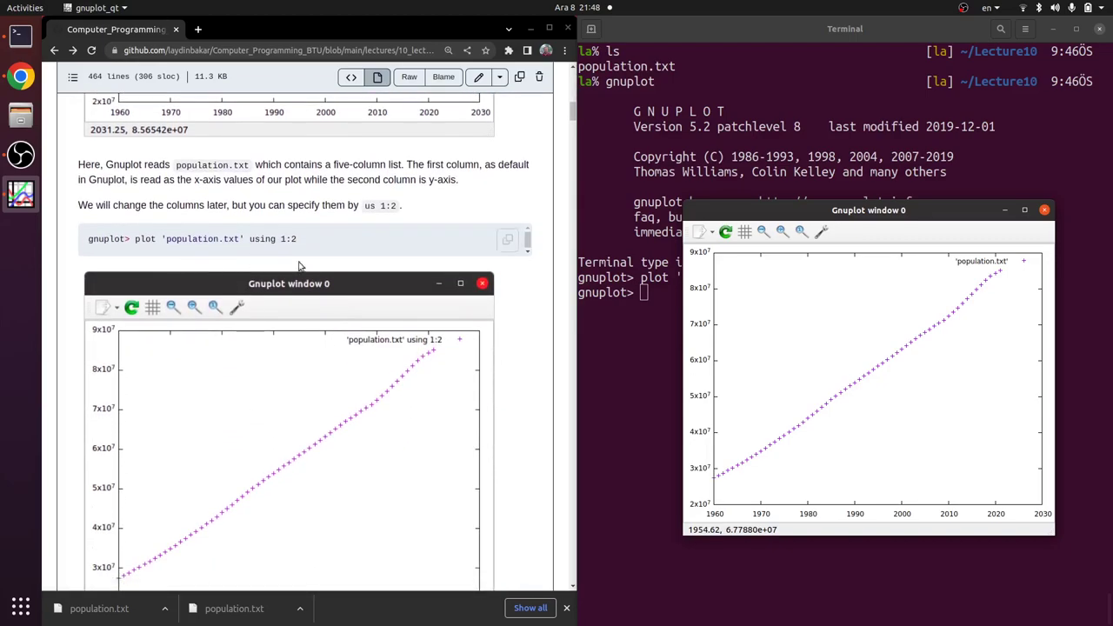
Plot population.txt using columns 1:2 and move the new window over the tutorial
left_click_drag(822, 216, 778, 383)
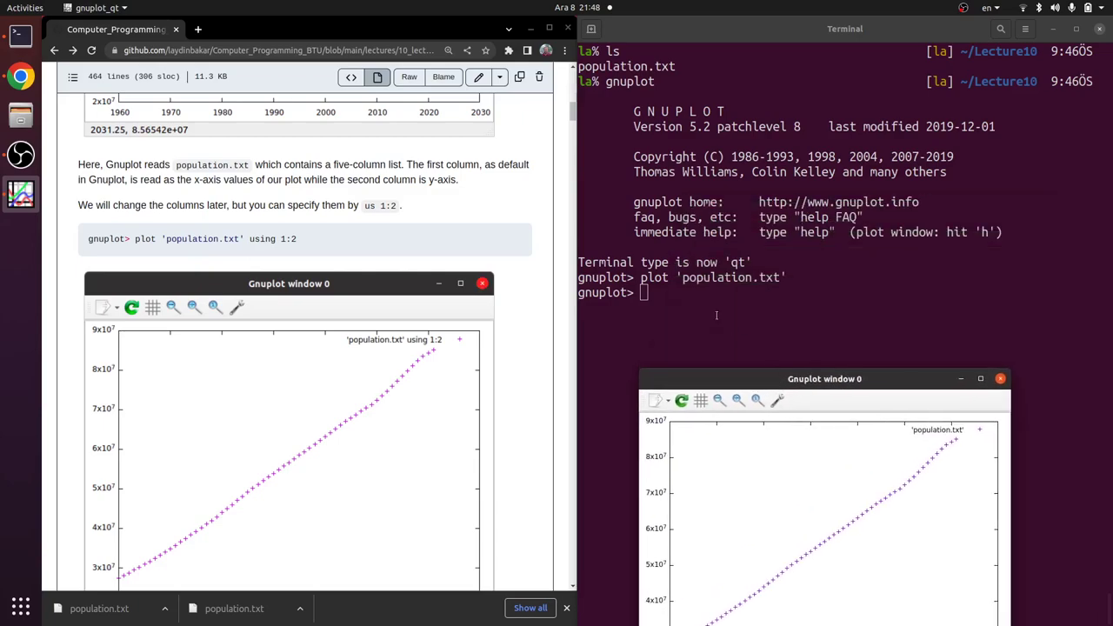
left_click_drag(642, 277, 787, 277)
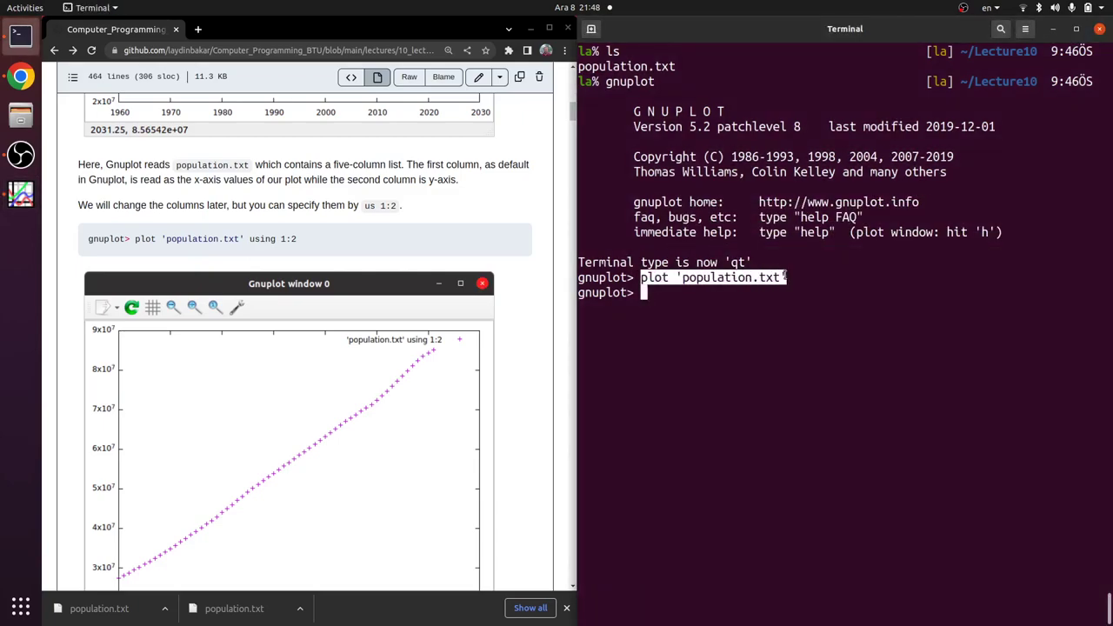
left_click(780, 328)
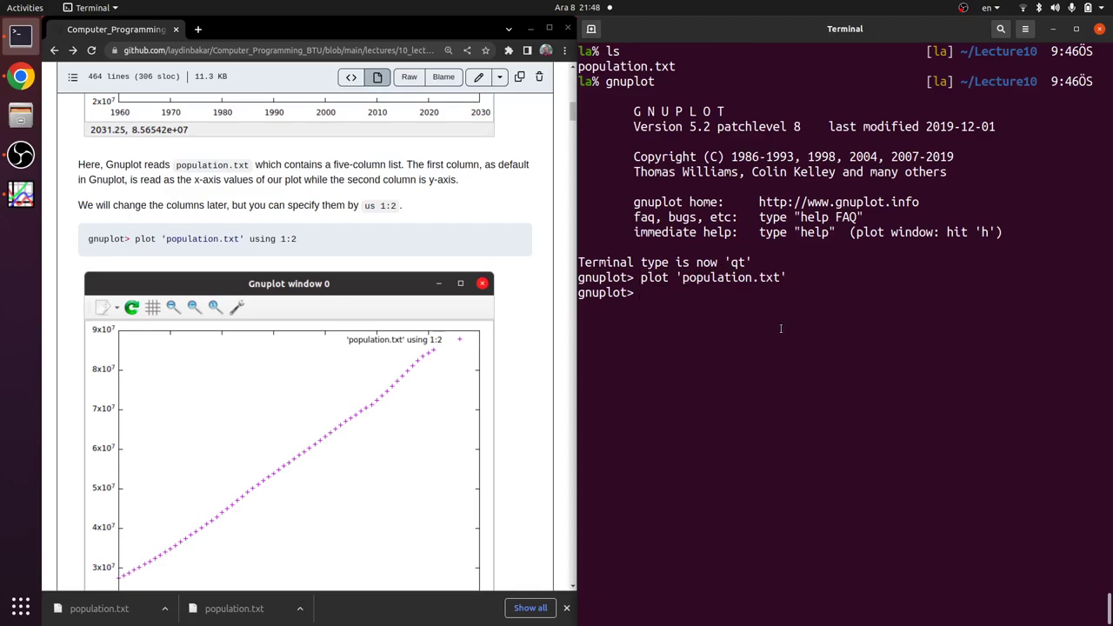
type("plot 'population.t")
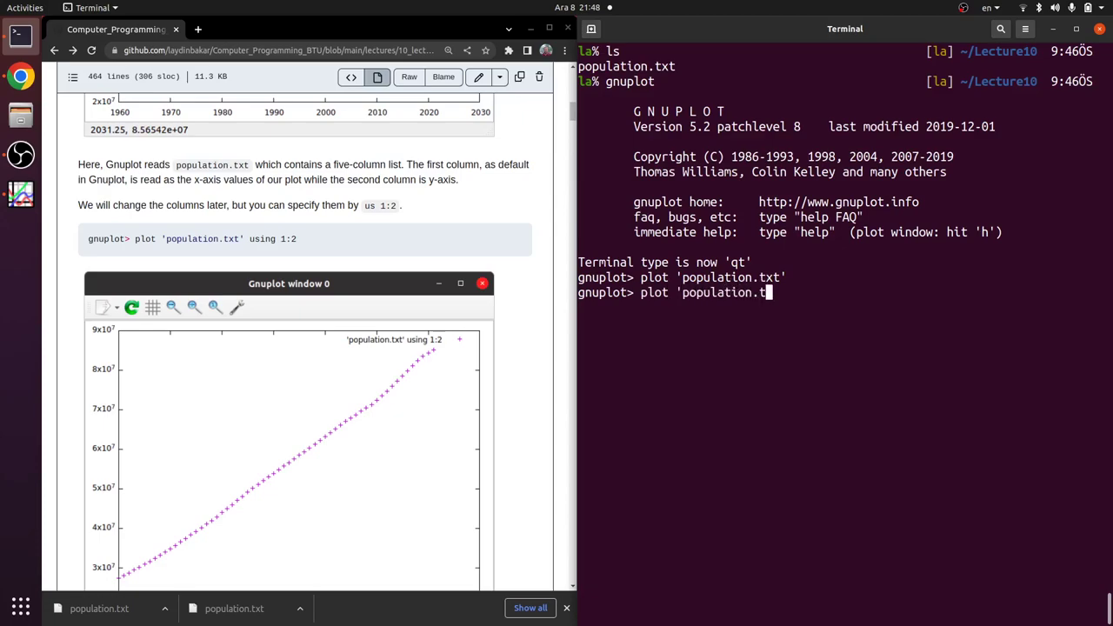
type("xt' using 1:2")
key("Return")
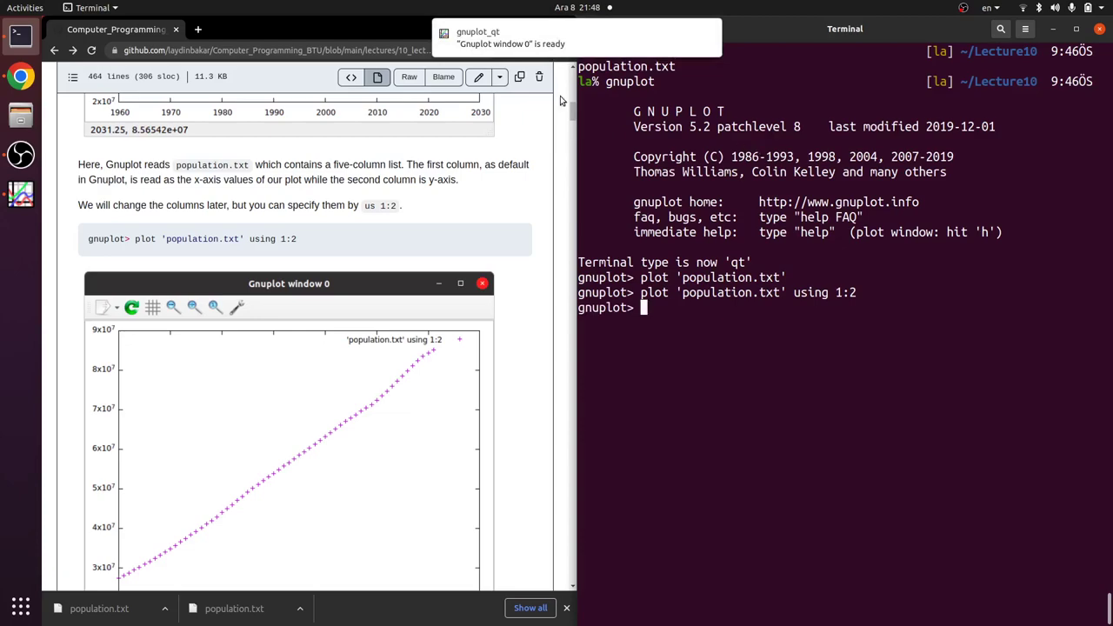
left_click(561, 44)
left_click_drag(810, 377, 299, 142)
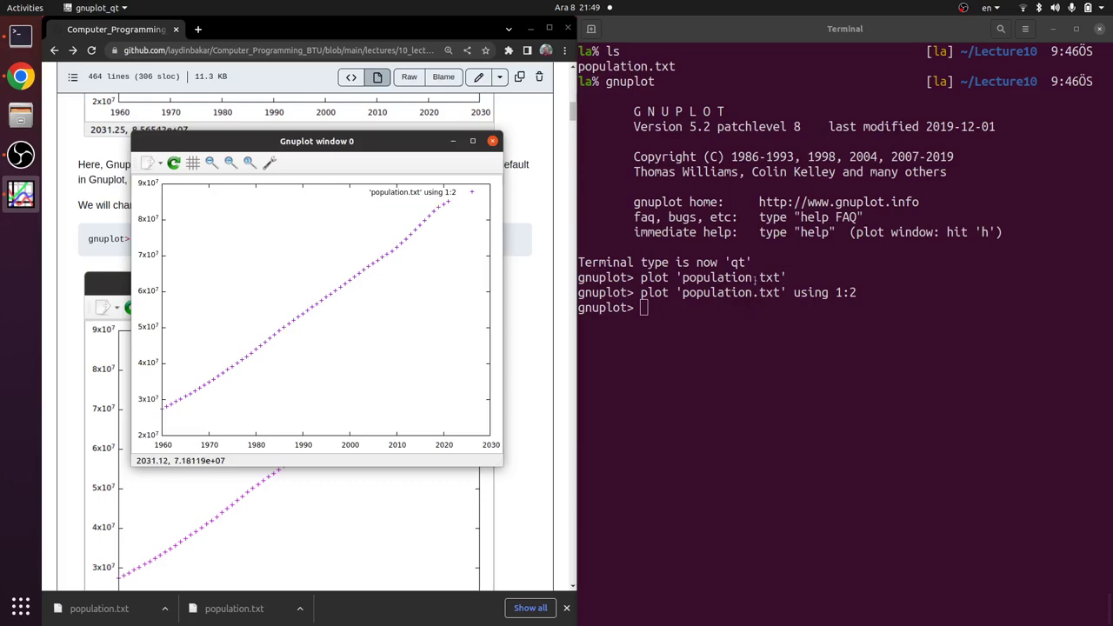
Toggle off the 'population.txt' using 1:2 series and close the old plot window
left_click_drag(785, 278, 641, 283)
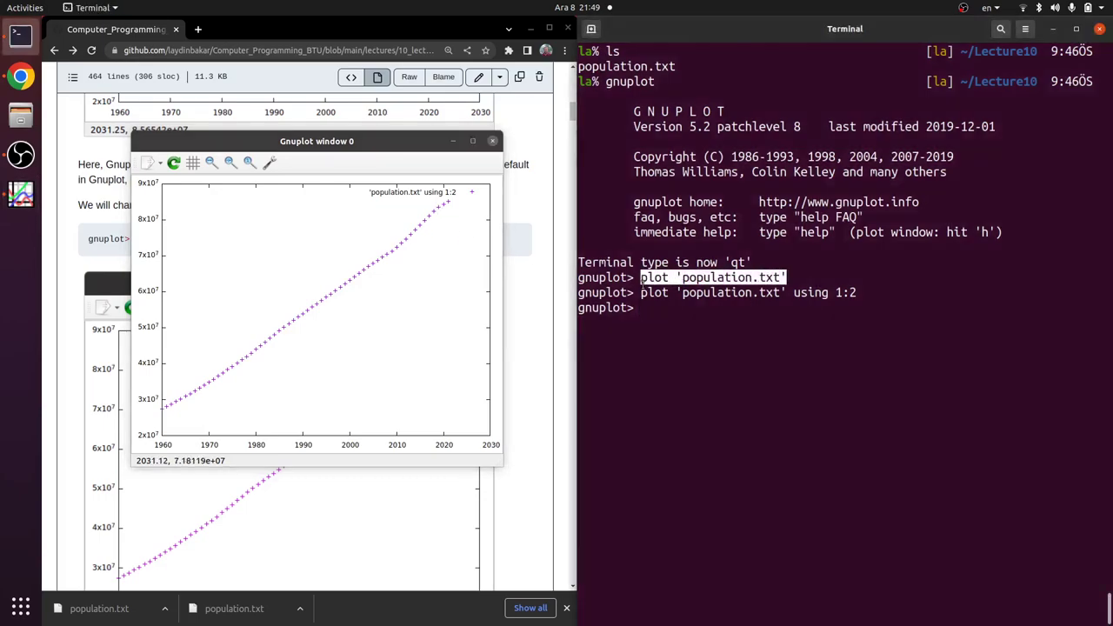
left_click(374, 198)
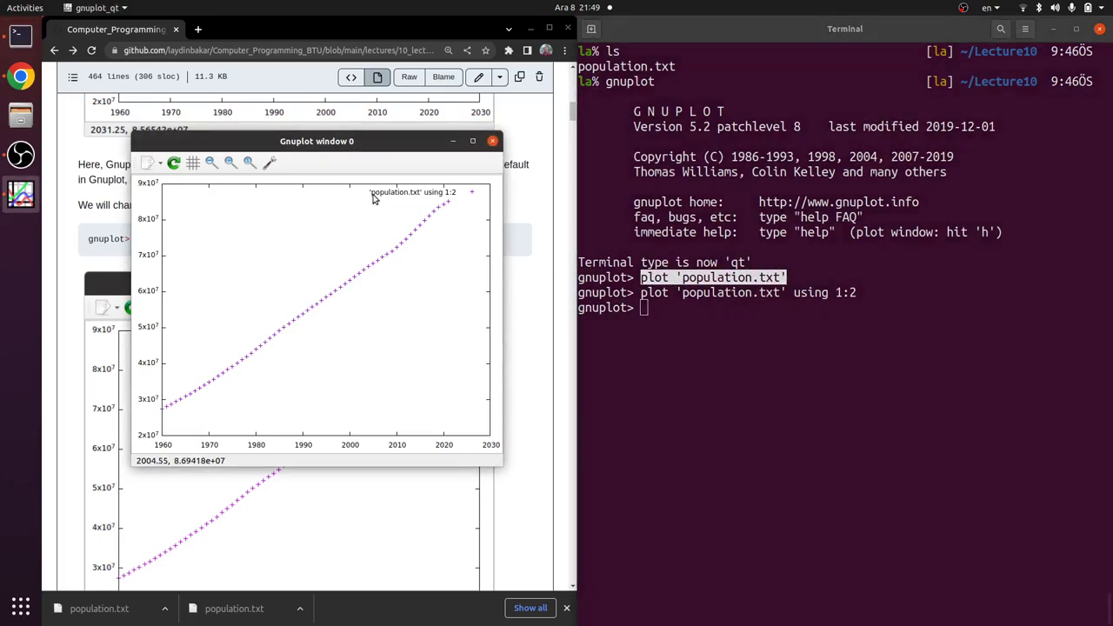
left_click(418, 195)
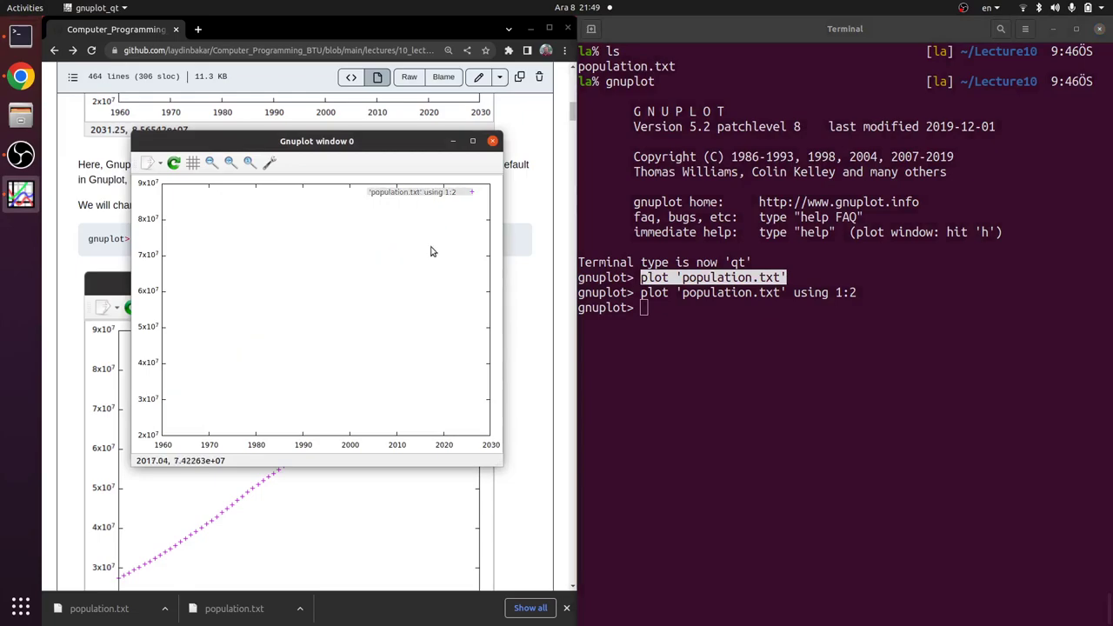
left_click(812, 439)
left_click_drag(654, 293, 831, 296)
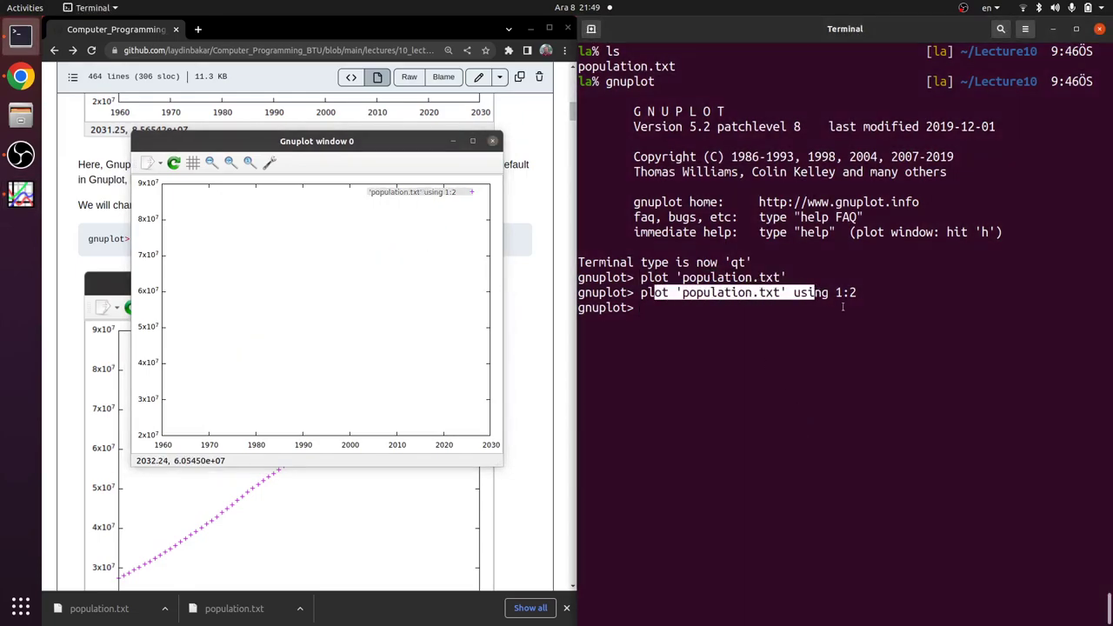
left_click(493, 140)
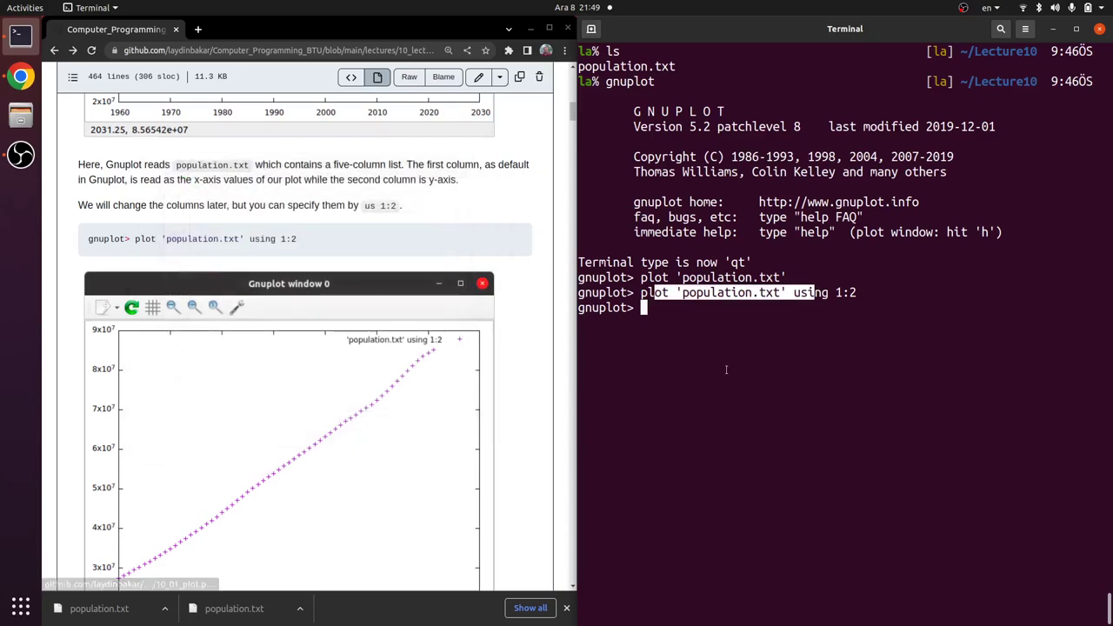
left_click(835, 424)
Rerun the recalled using 1:2 plot, view its terminal configuration, then close it
key("ctrl+p")
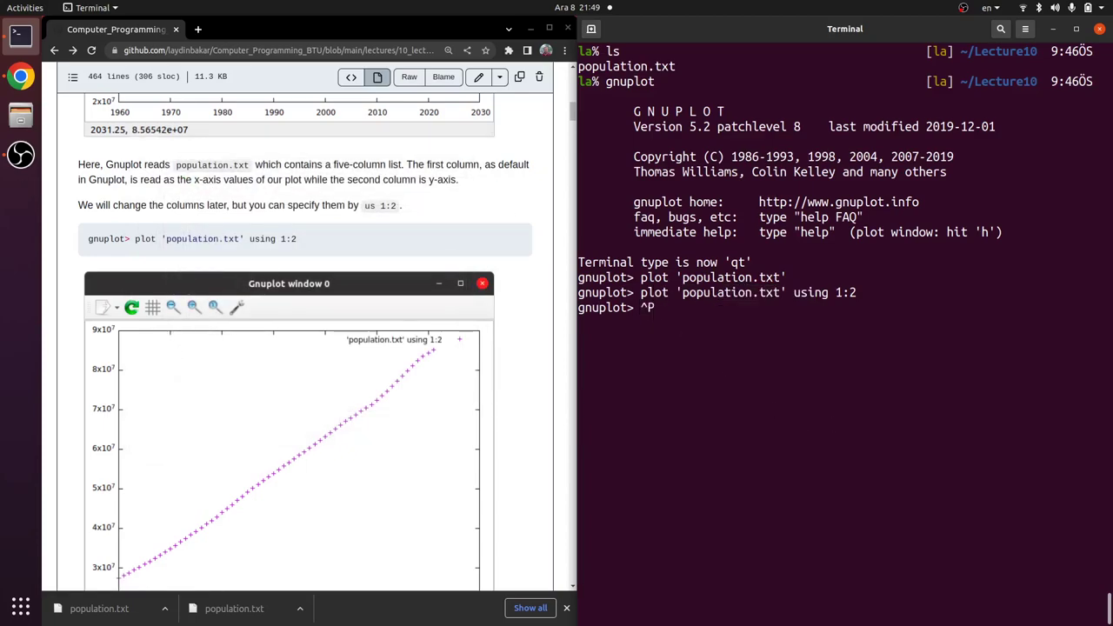
key("Return")
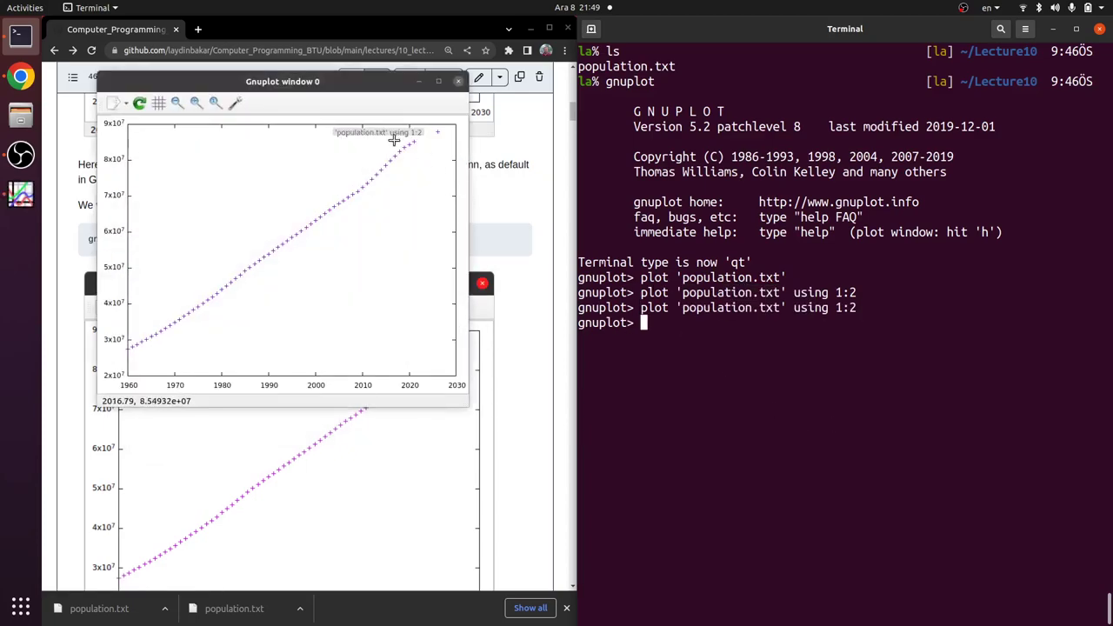
left_click(436, 135)
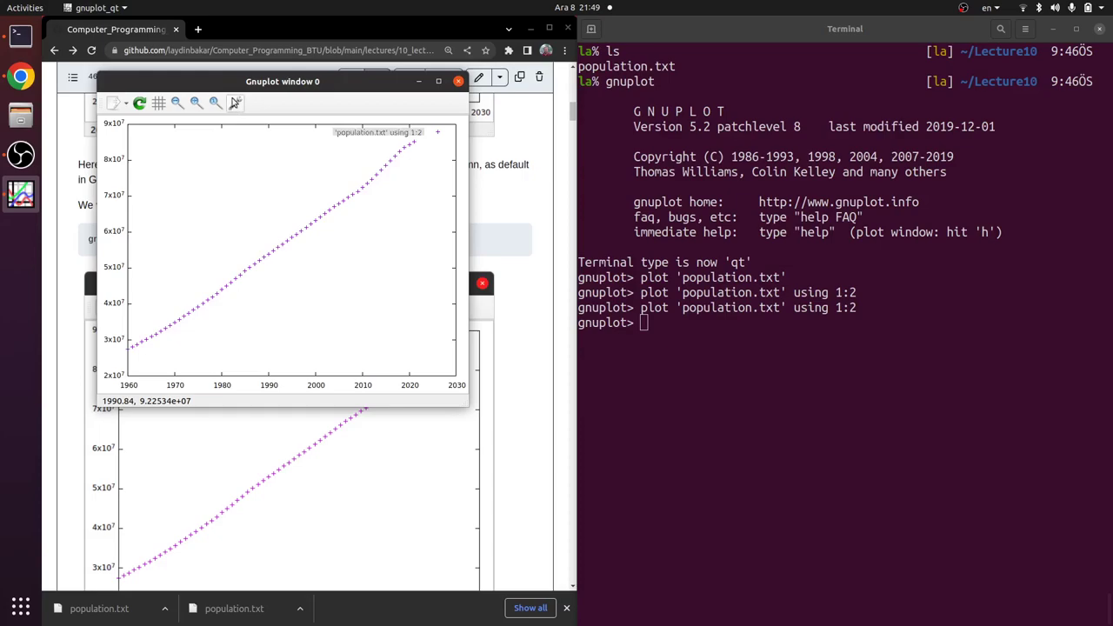
left_click(235, 103)
left_click(360, 180)
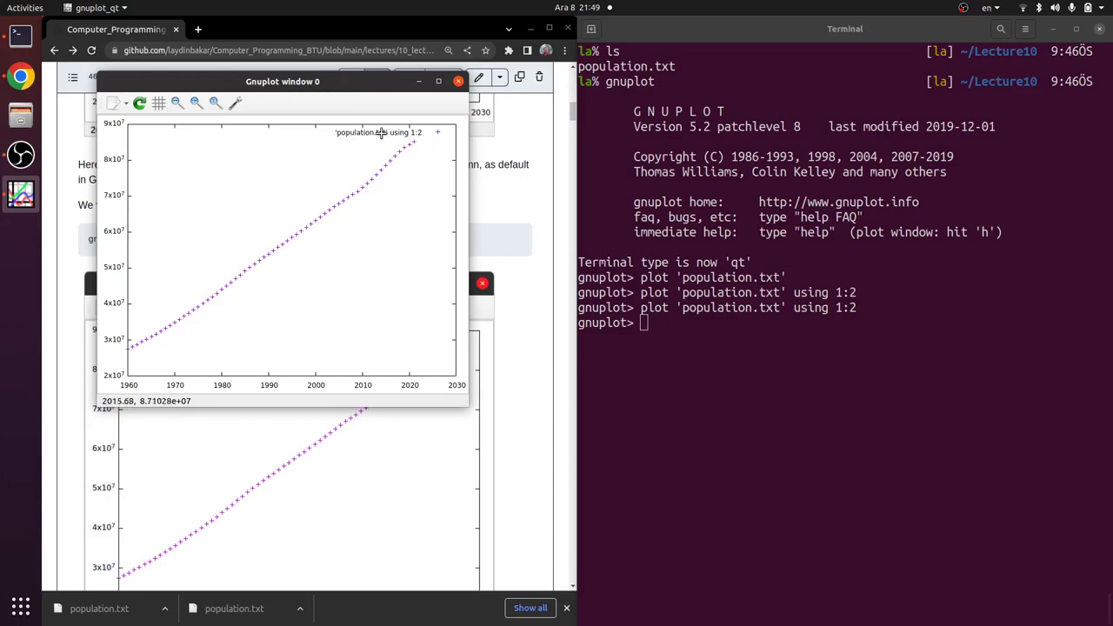
left_click(459, 81)
Replot population.txt using 1:2 with legend title 'Turkiye', then close its window
scroll(413, 216, "down", 5)
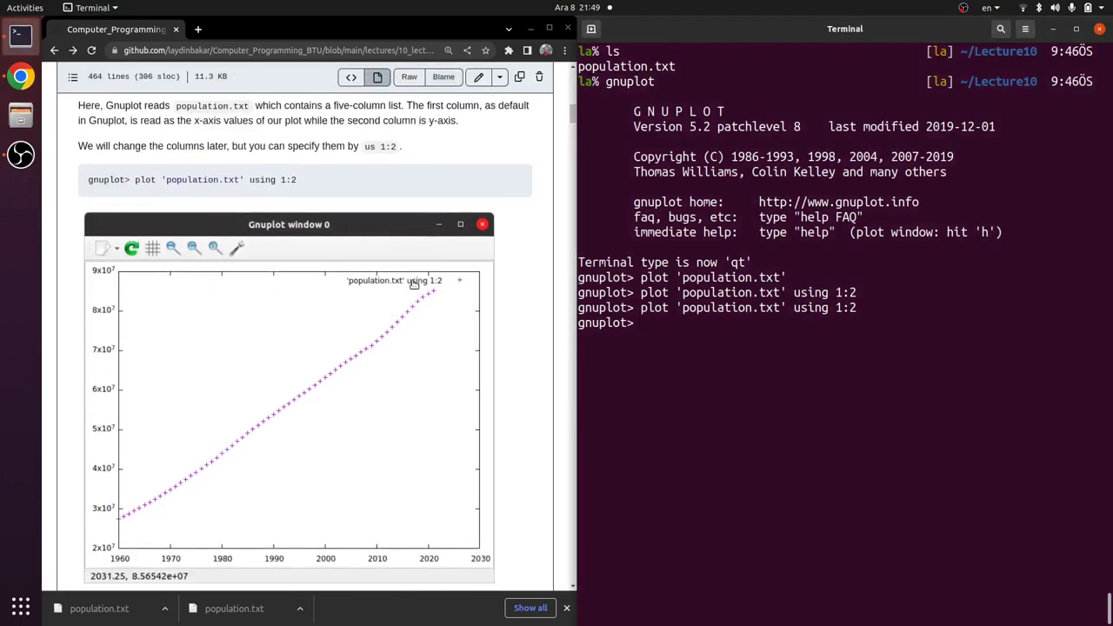
left_click_drag(303, 324, 382, 322)
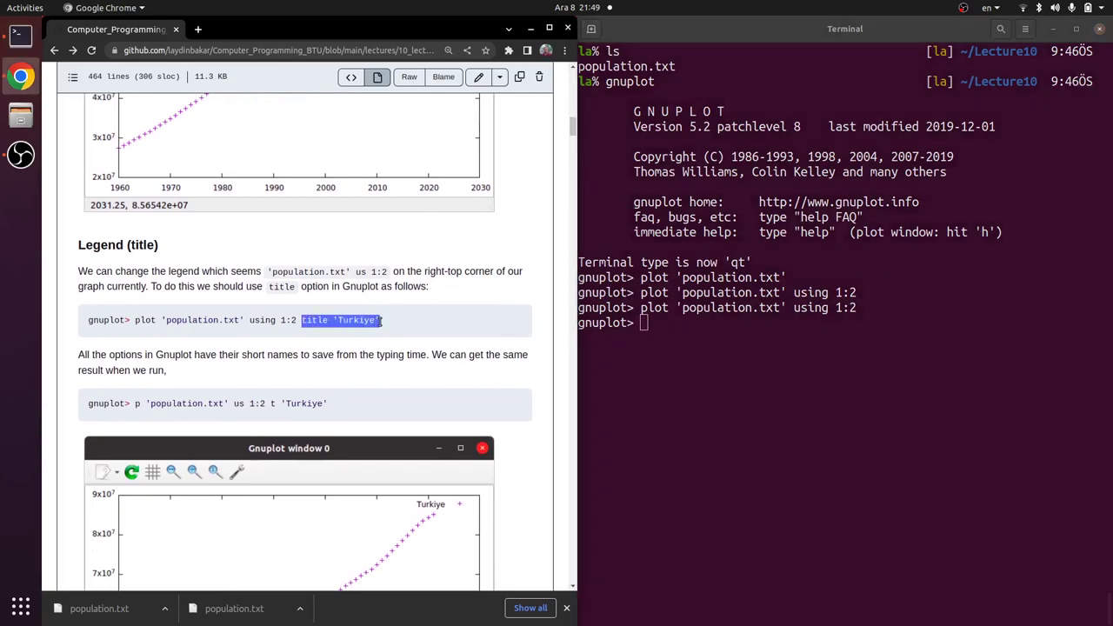
left_click(747, 377)
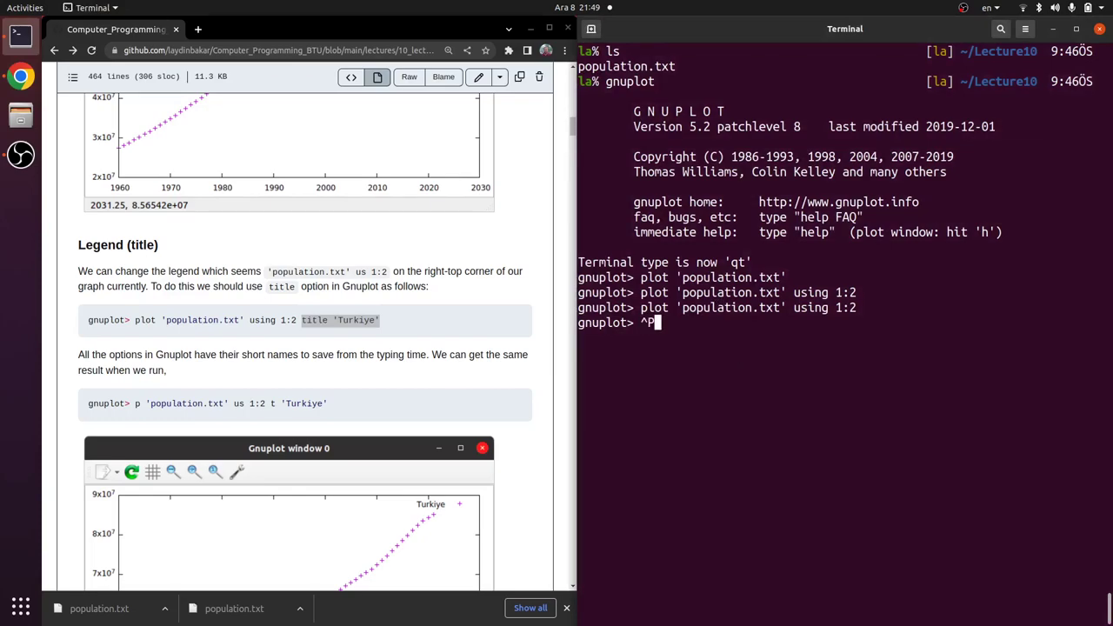
key("Up")
type("1:2")
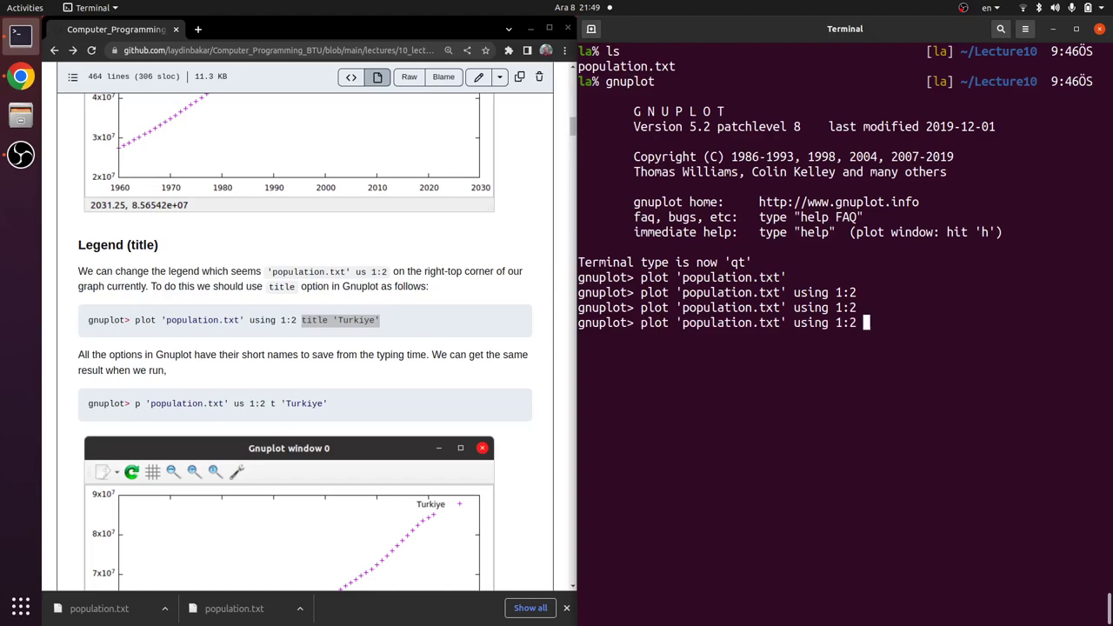
type(" title 'Turkiye'")
key("Return")
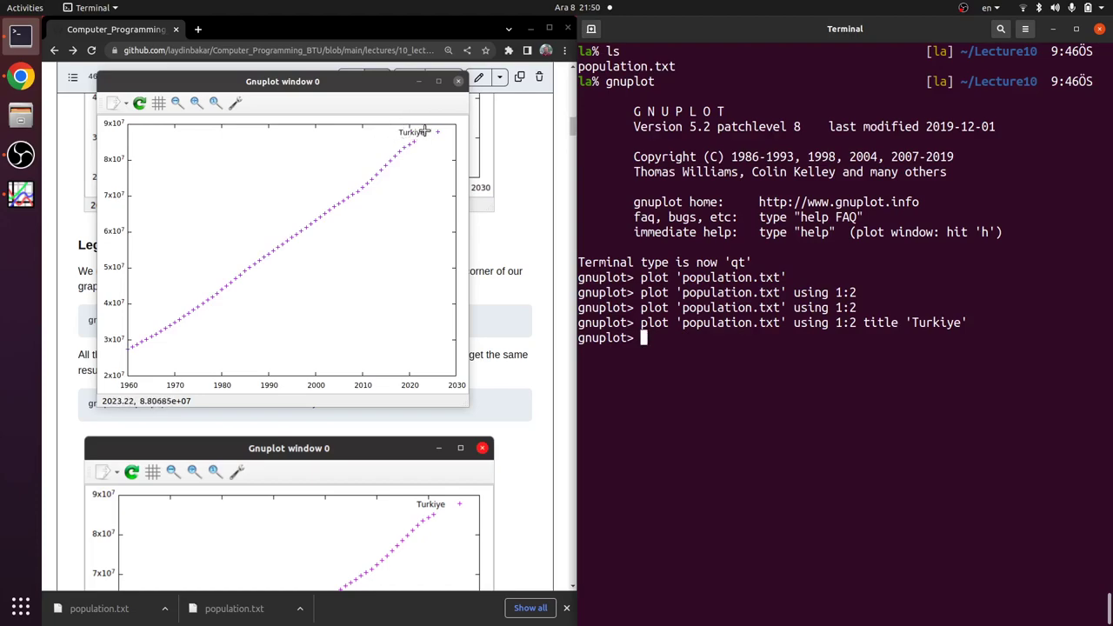
left_click(459, 82)
scroll(348, 357, "down", 2)
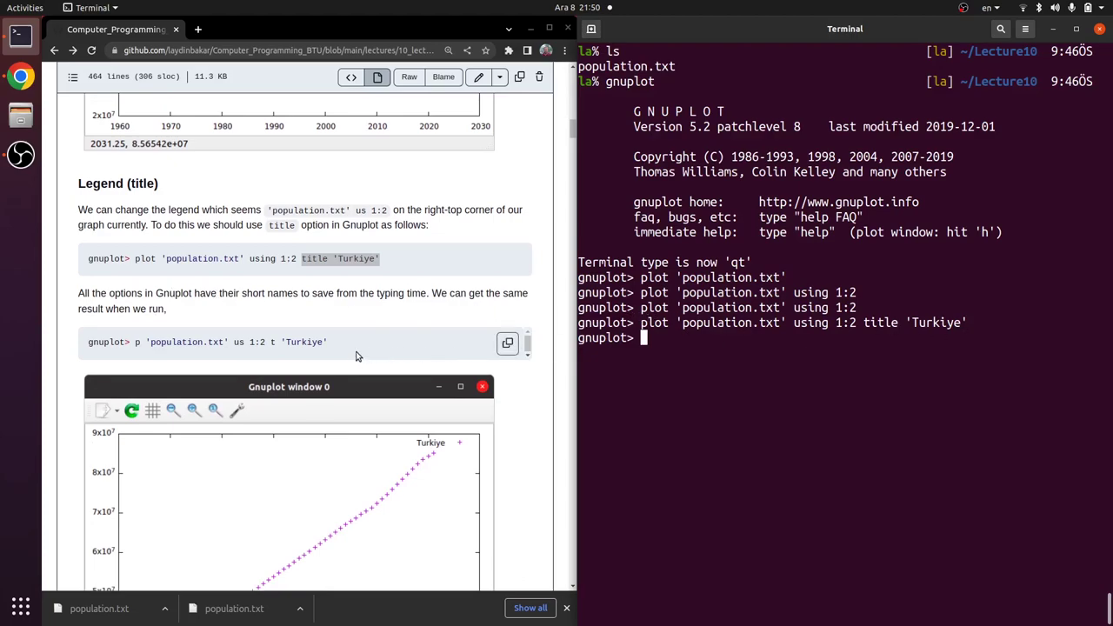
Redraw the plot via shorthand p 'population.txt' us 1:2 t 'Turkiye' and close it
double_click(654, 323)
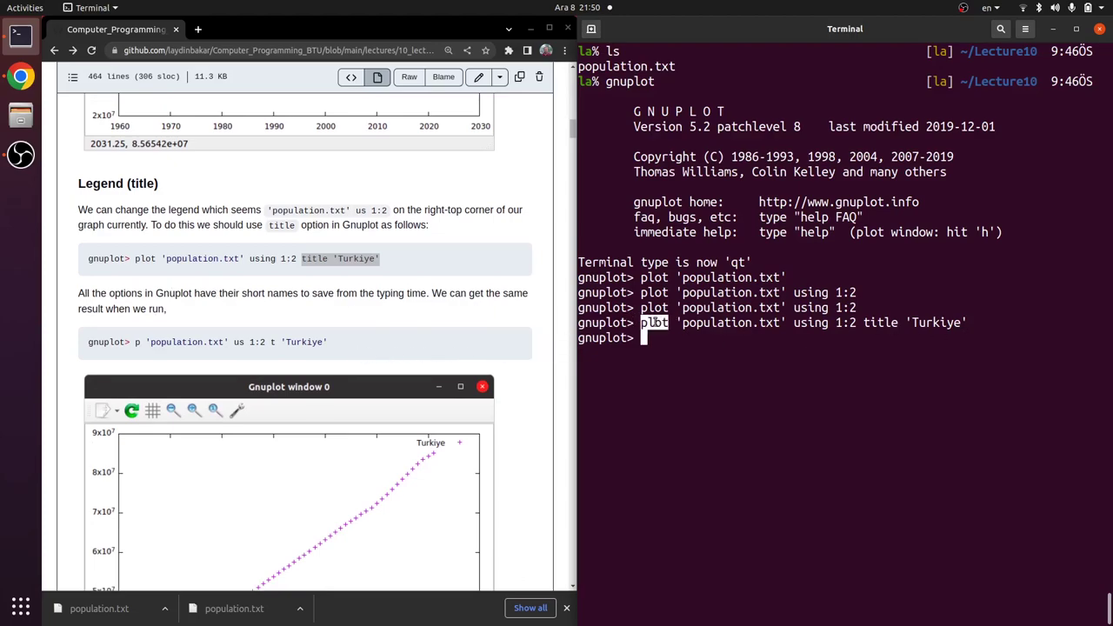
left_click(679, 361)
type("p '")
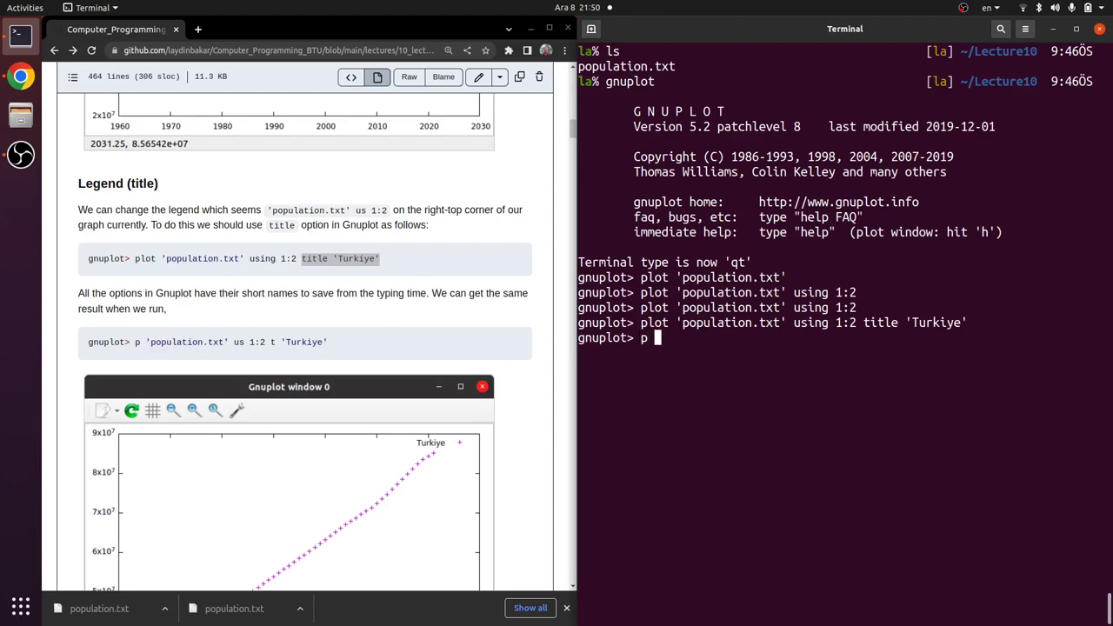
type("population.txt' us")
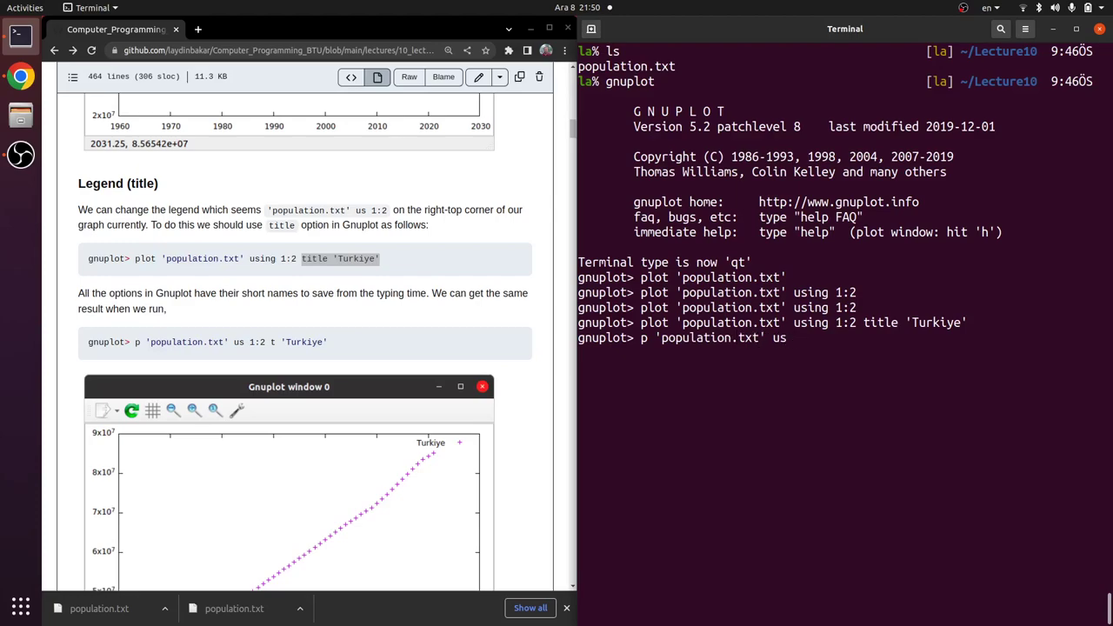
type(" 1:2 t 'Turkiye'")
key("Return")
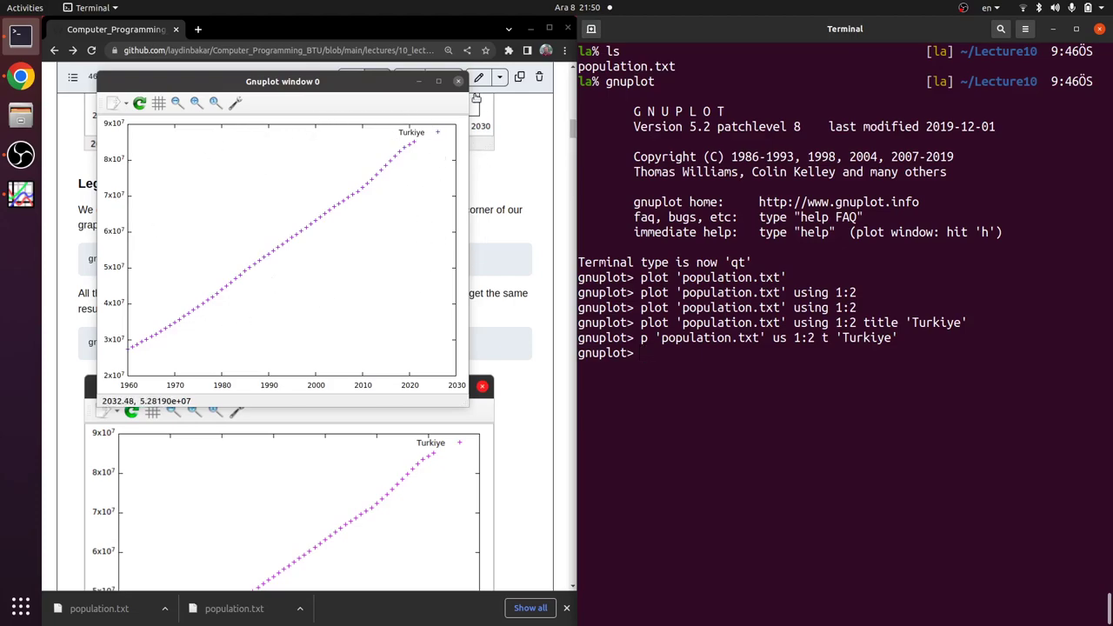
left_click(459, 82)
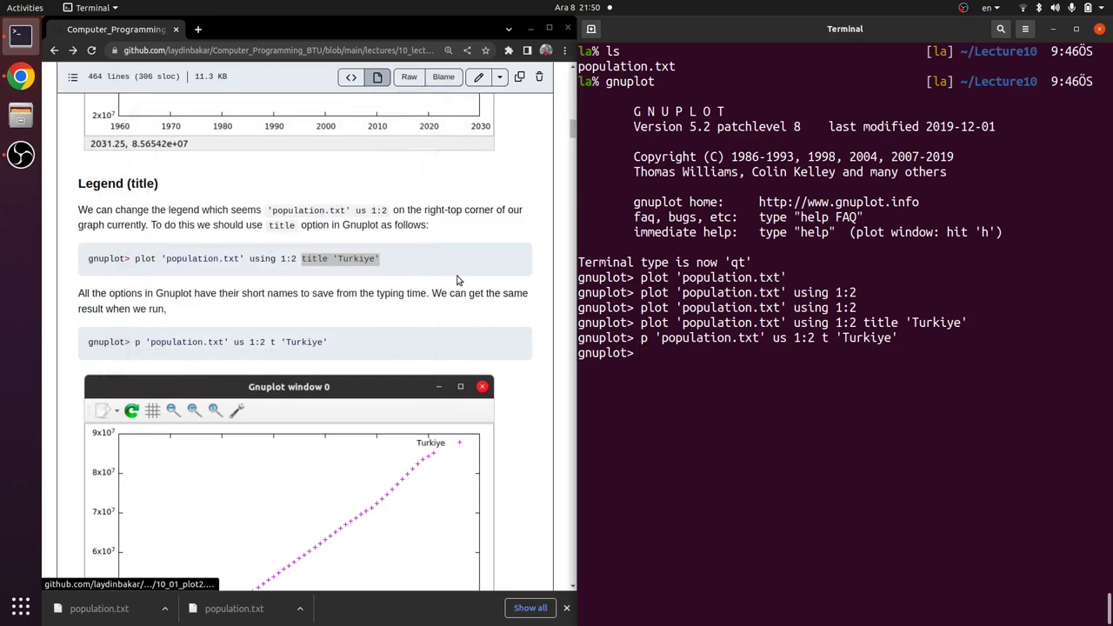
scroll(445, 319, "down", 5)
Run gnuplot's test chart, maximize its window, then close it
scroll(440, 327, "down", 6)
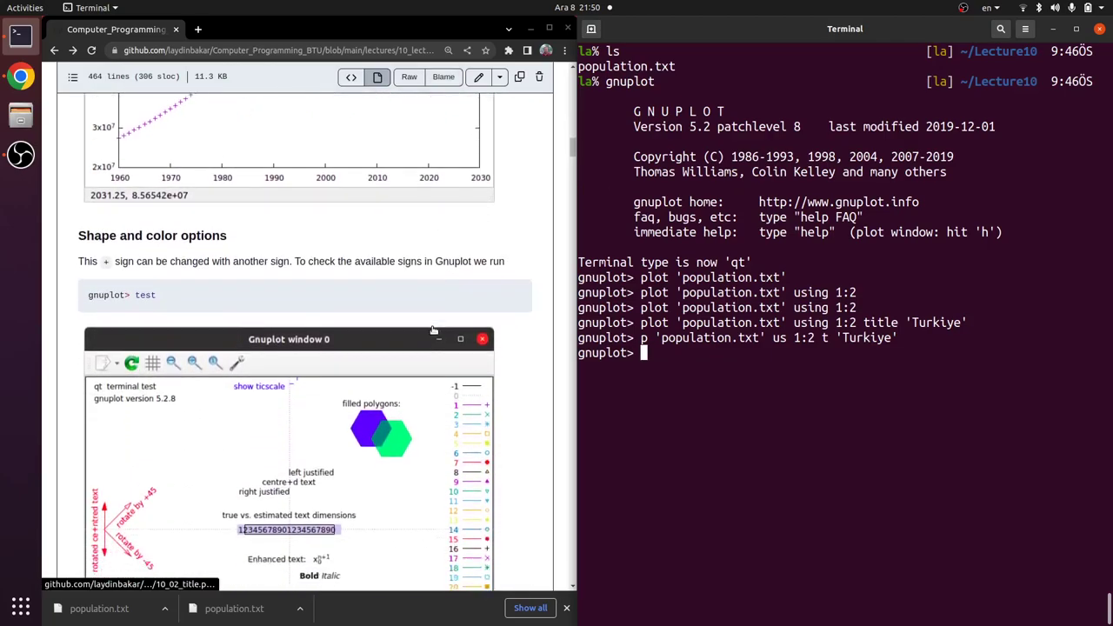
scroll(200, 435, "up", 2)
scroll(200, 435, "down", 2)
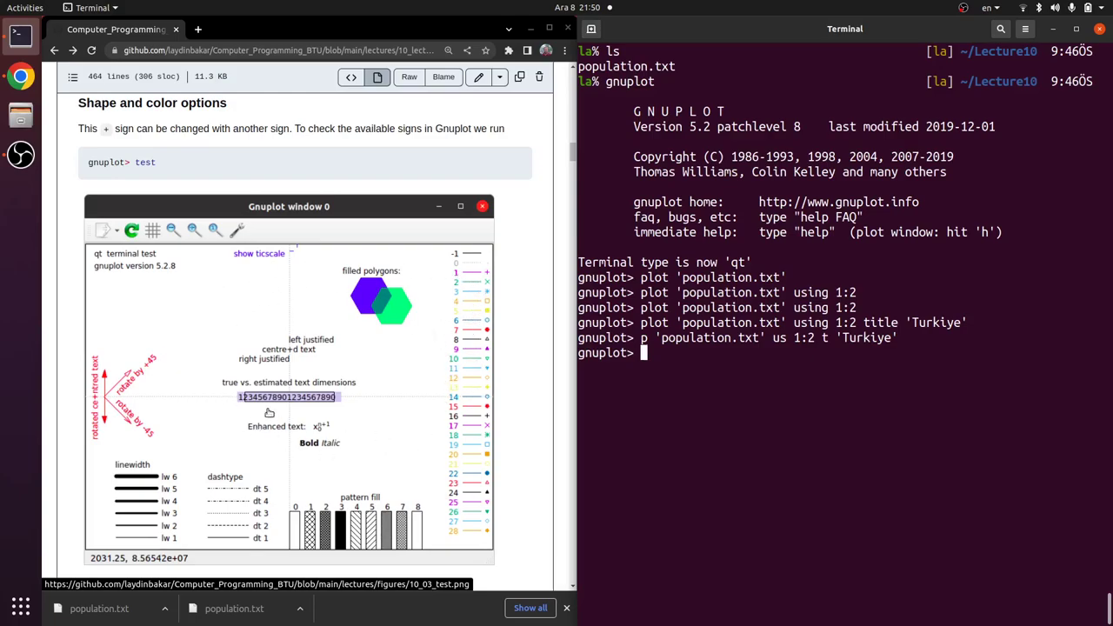
type("test")
key("Return")
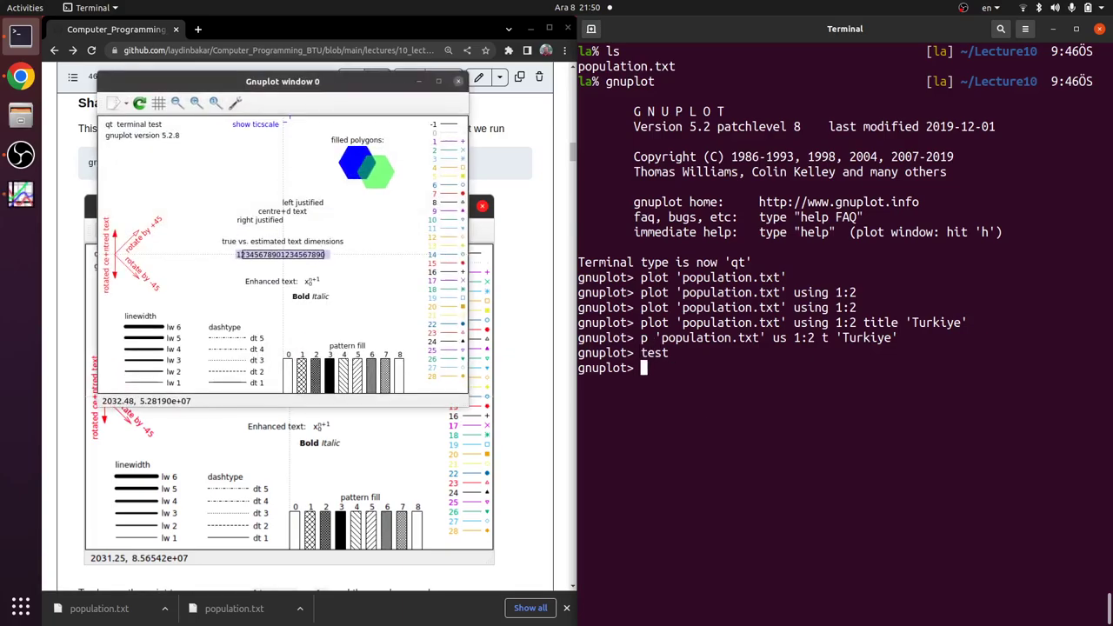
left_click_drag(340, 90, 799, 97)
double_click(798, 96)
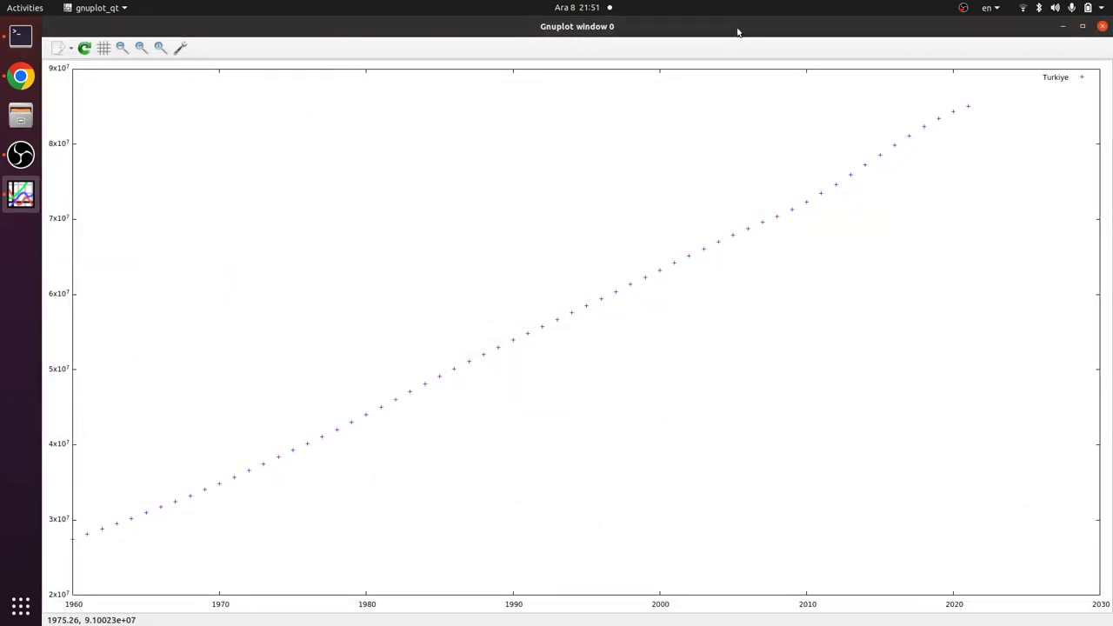
left_click(1103, 26)
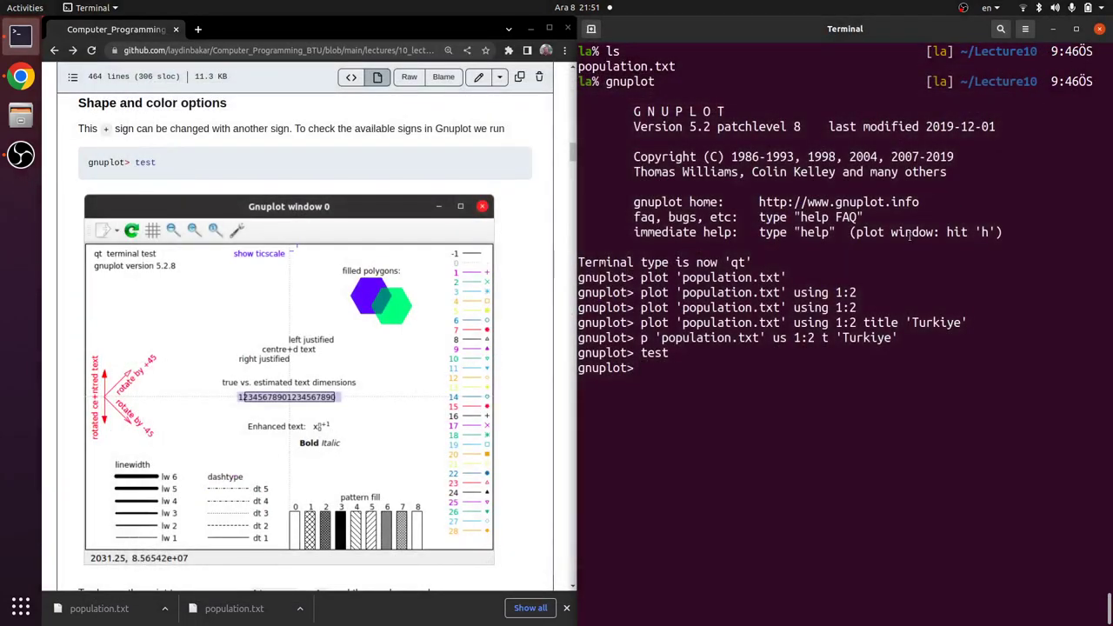
Run test again, enlarge the chart to full screen, then close it
type("test")
key("Return")
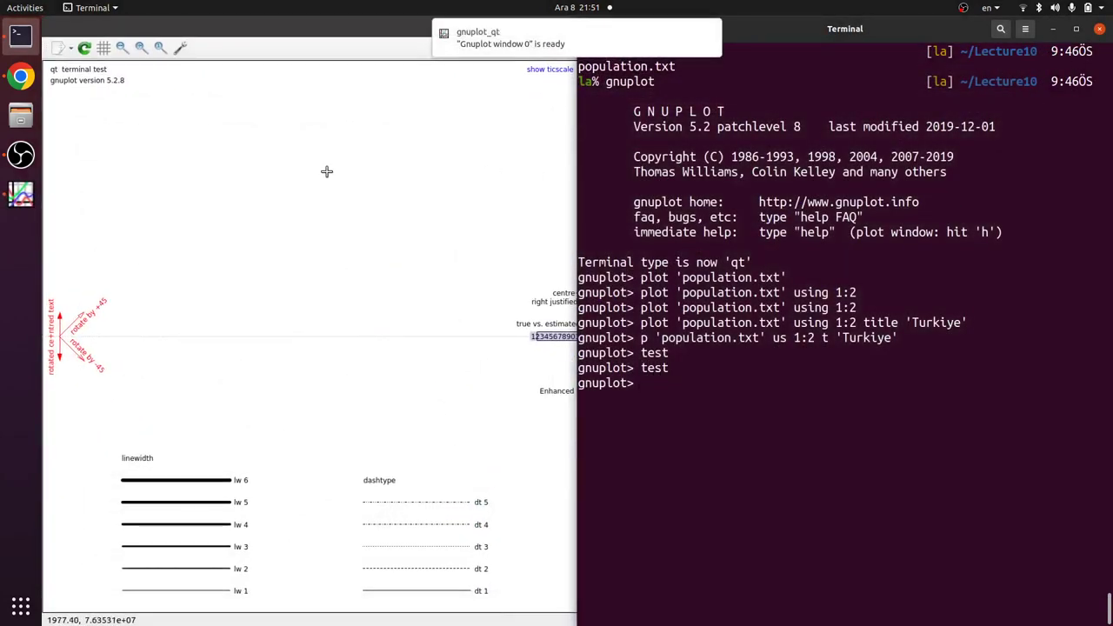
key("e")
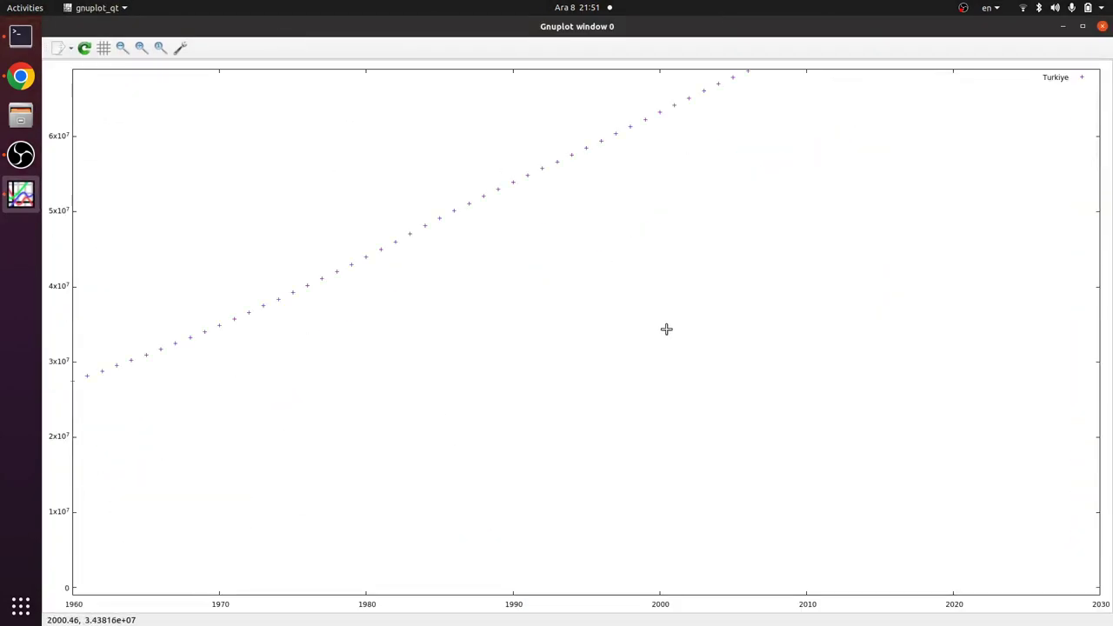
scroll(666, 329, "up", 20)
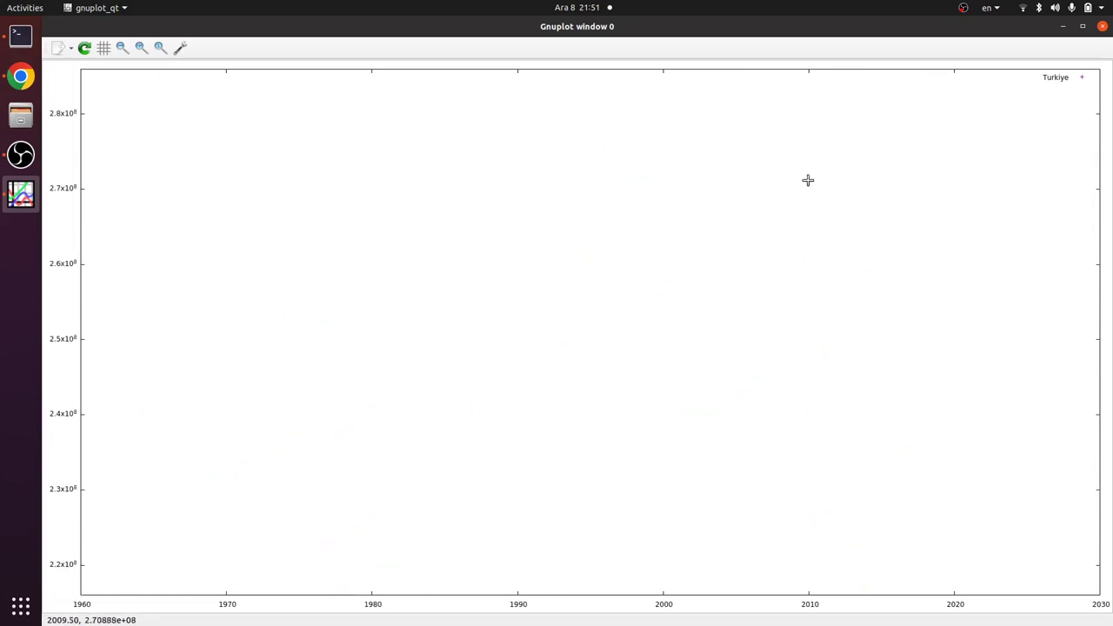
scroll(835, 200, "down", 20)
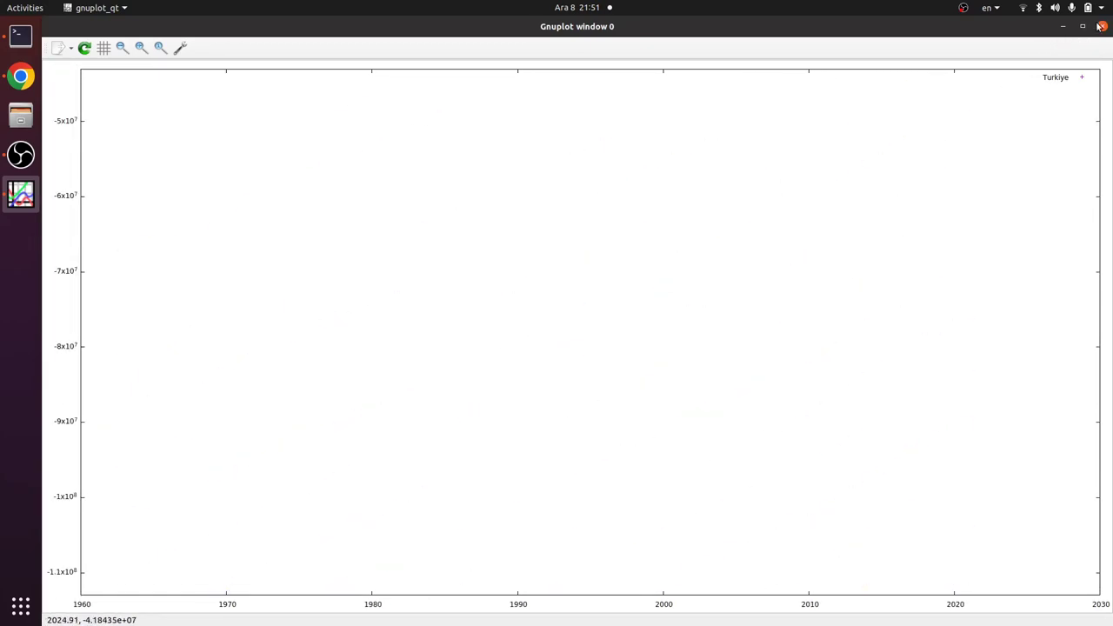
left_click(1099, 28)
Clear the invalid ^P entry, rerun test full screen, and close the test window
key("ctrl+p")
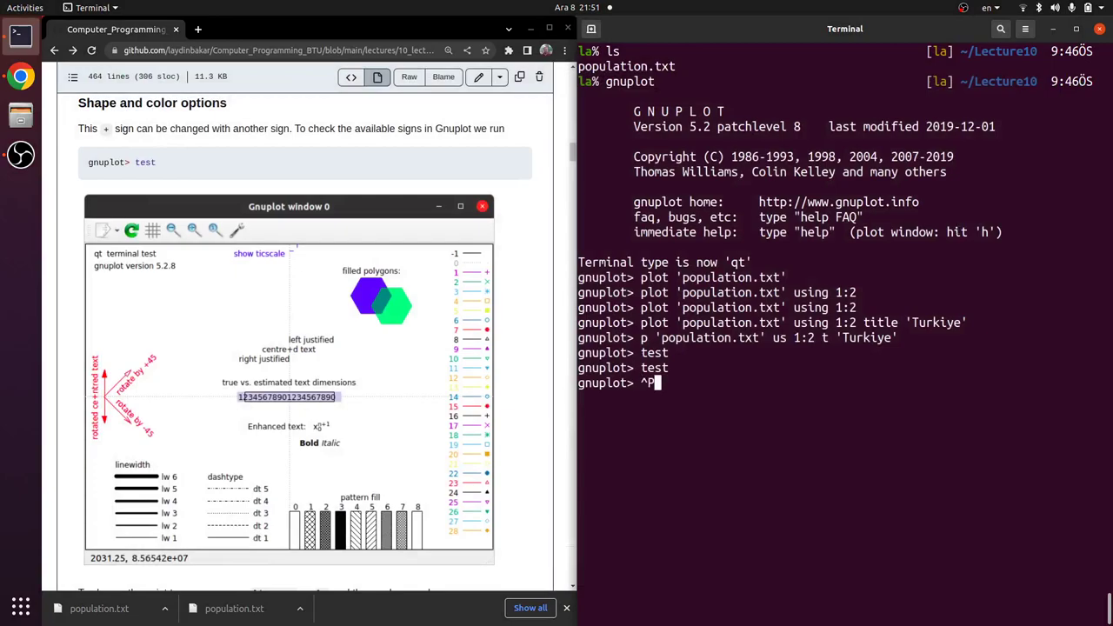
key("Return")
type("test")
key("Return")
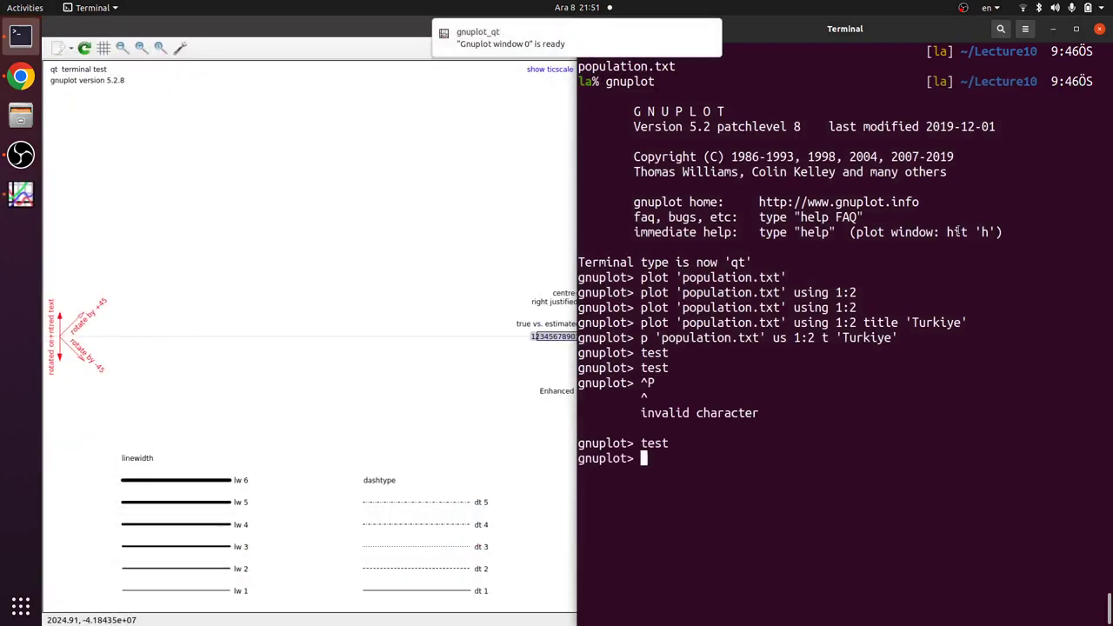
left_click(340, 32)
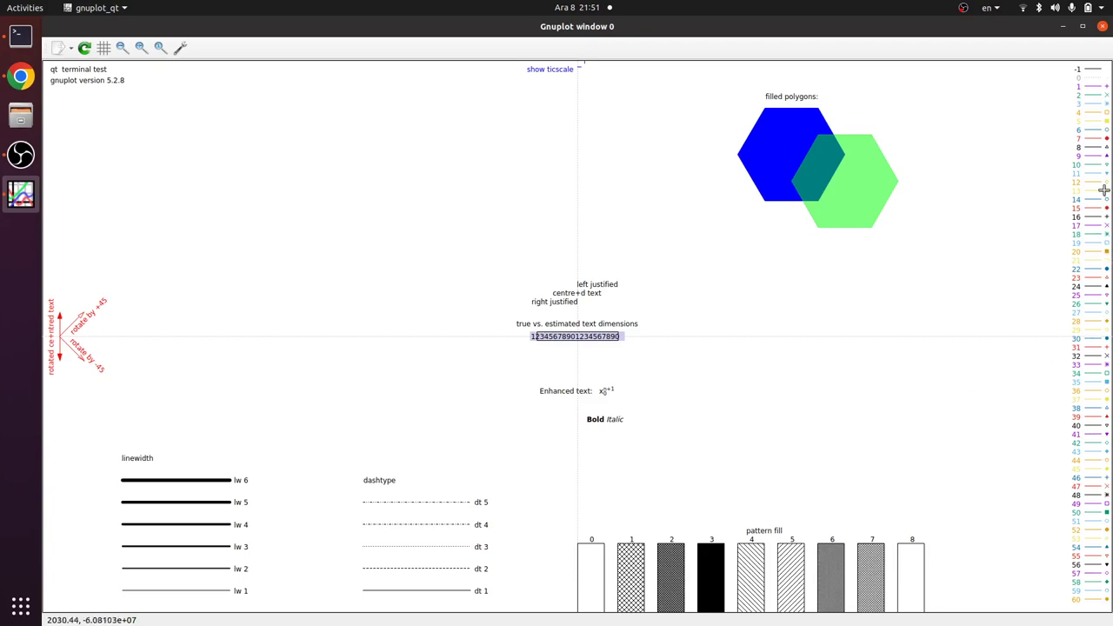
left_click(1102, 26)
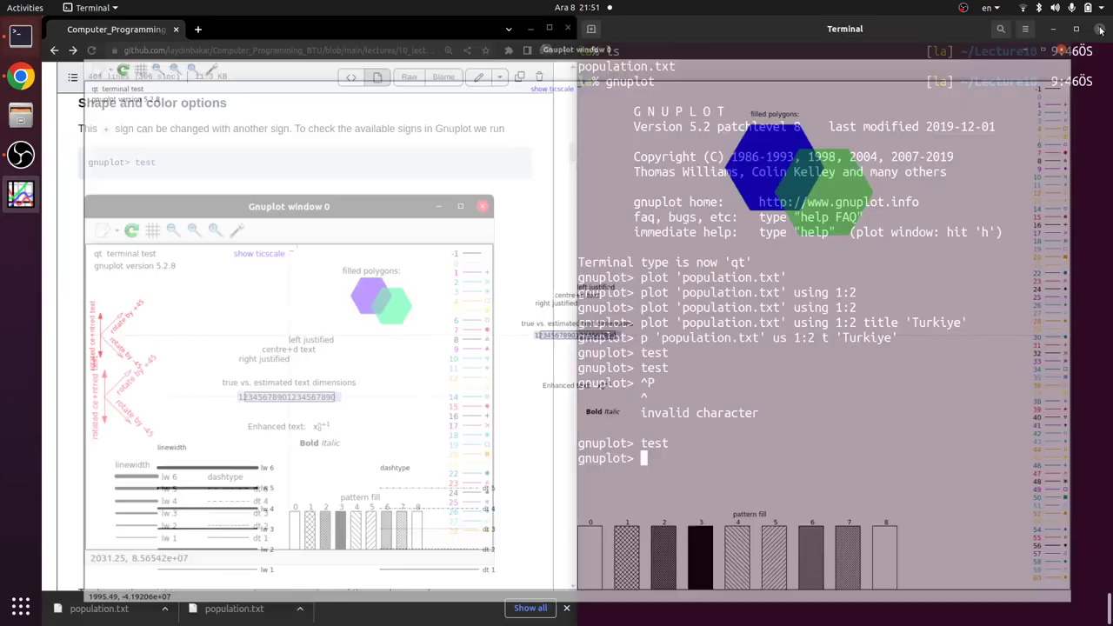
Rerun p 'population.txt' us 1:2 t 'Turkiye' with lt 7 for filled points
double_click(652, 443)
scroll(315, 355, "down", 5)
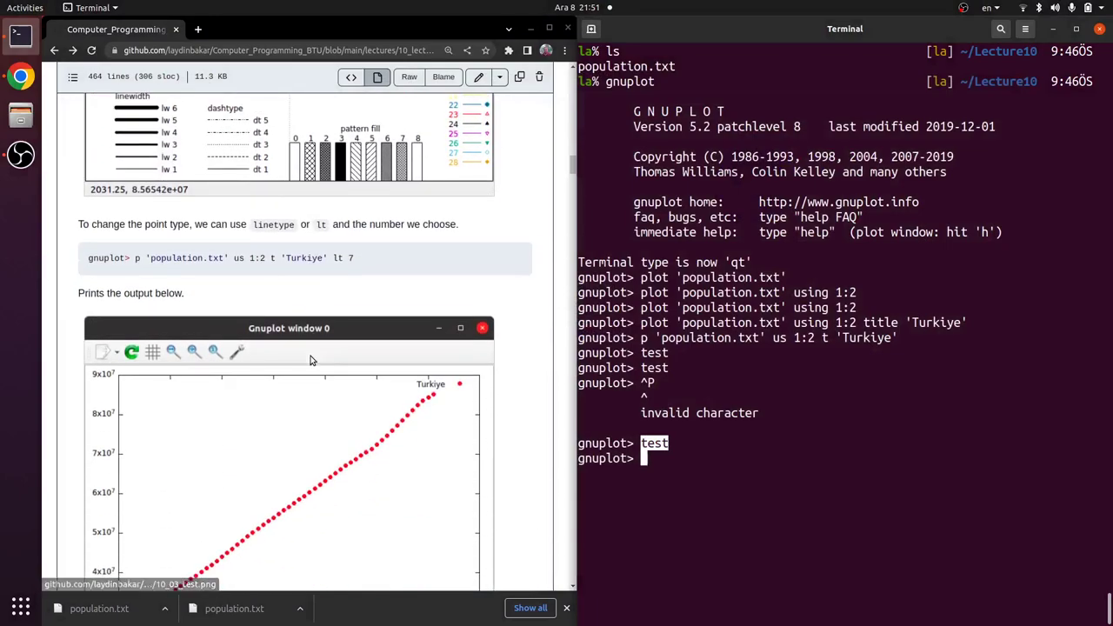
scroll(311, 361, "down", 1)
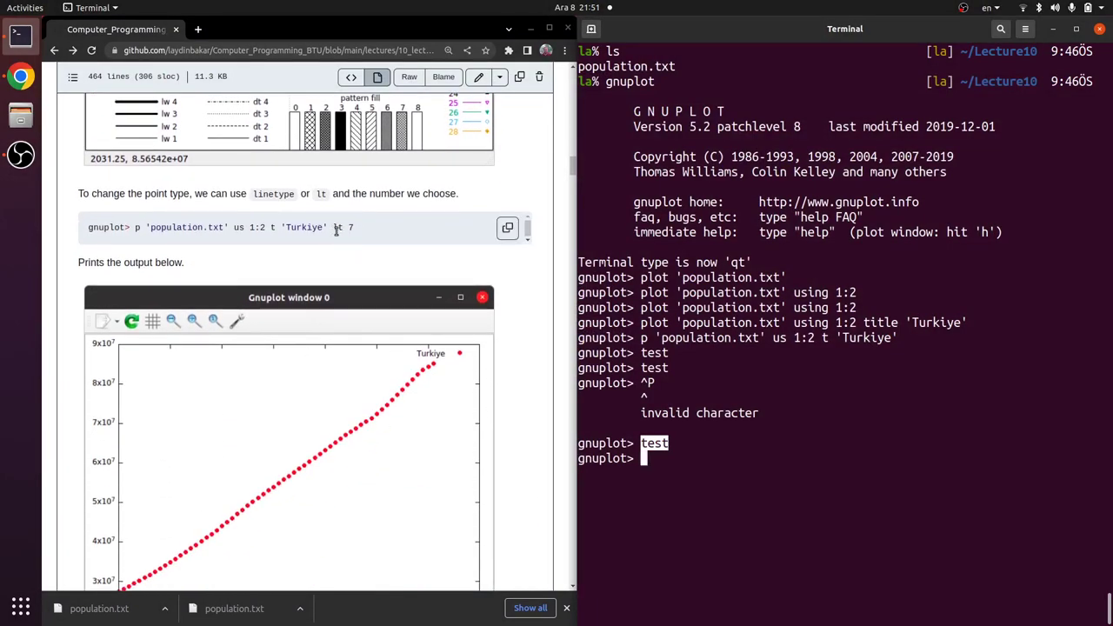
scroll(352, 230, "up", 5)
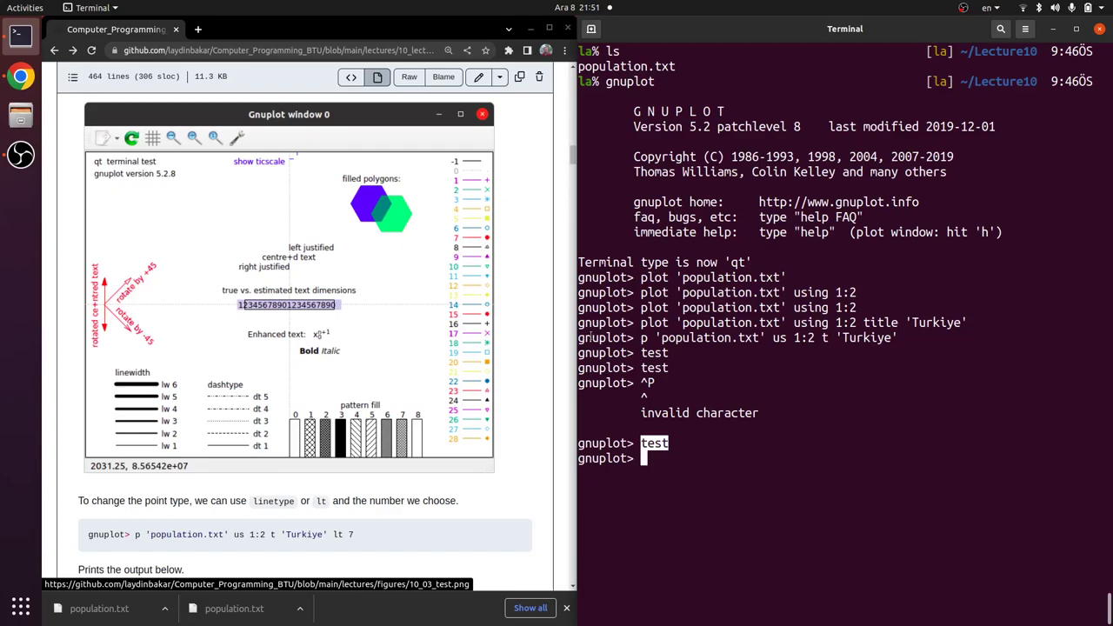
left_click(736, 413)
key("Up")
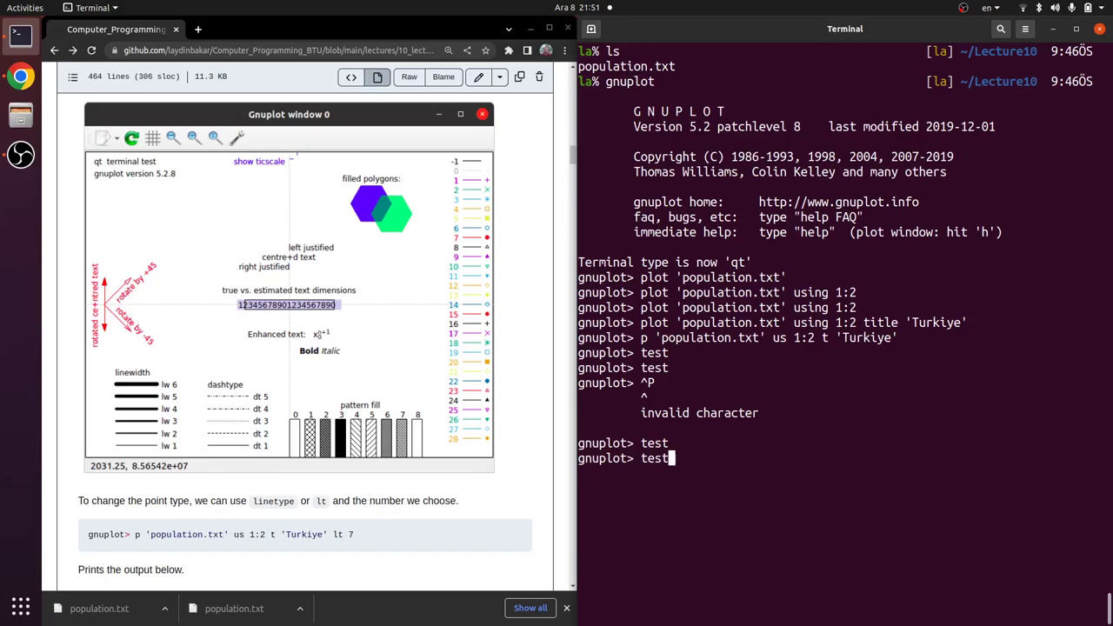
key("Up")
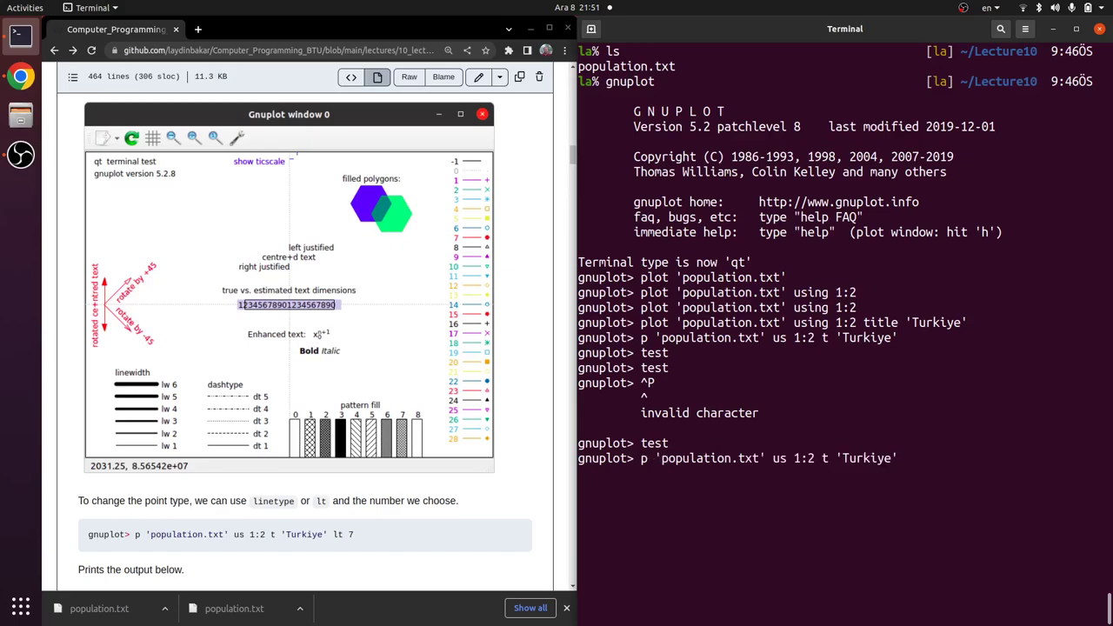
type("lt")
scroll(268, 397, "down", 3)
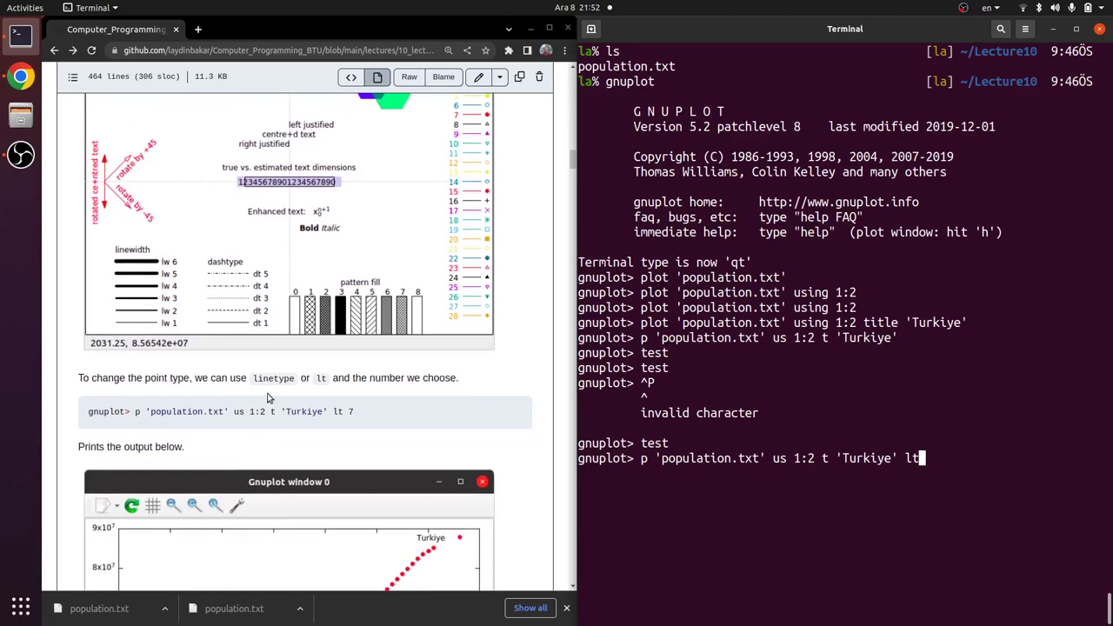
double_click(271, 380)
double_click(321, 378)
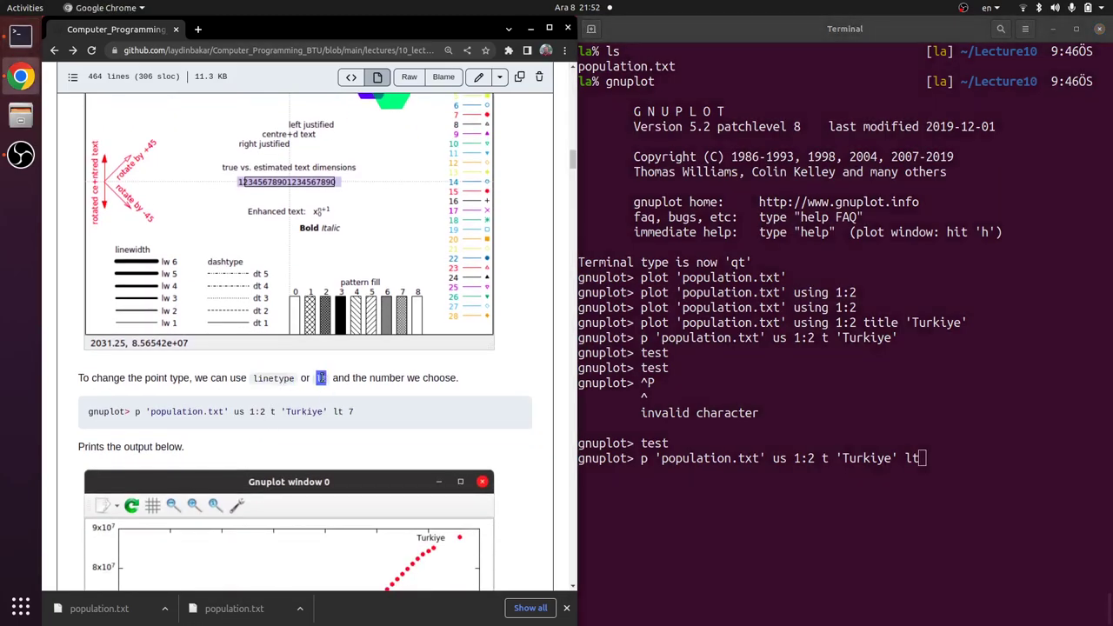
left_click(901, 450)
type("7")
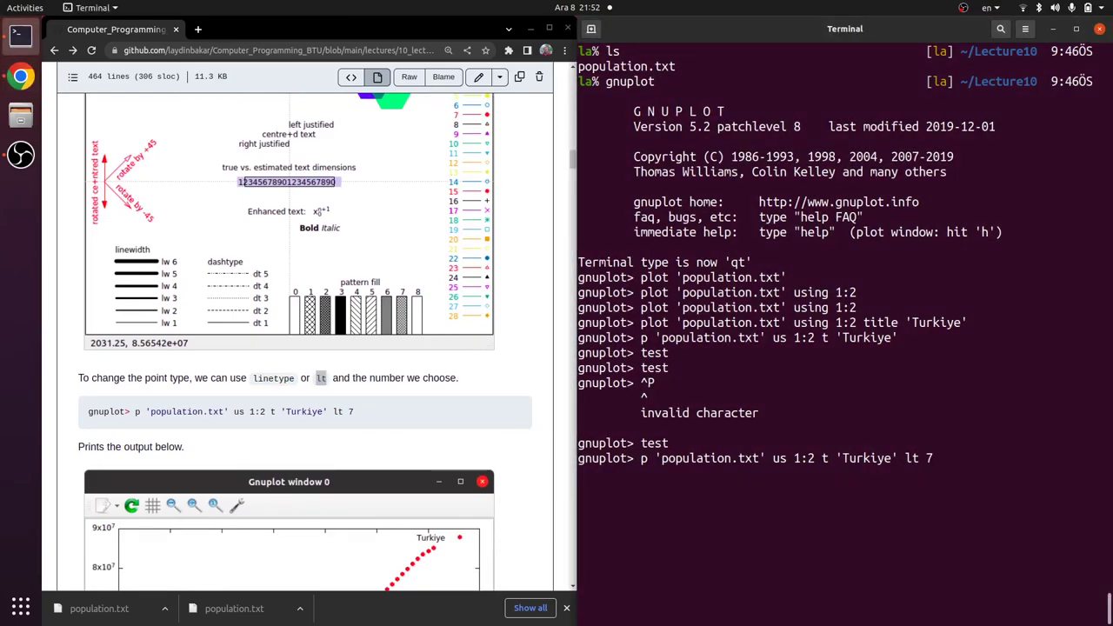
key("Return")
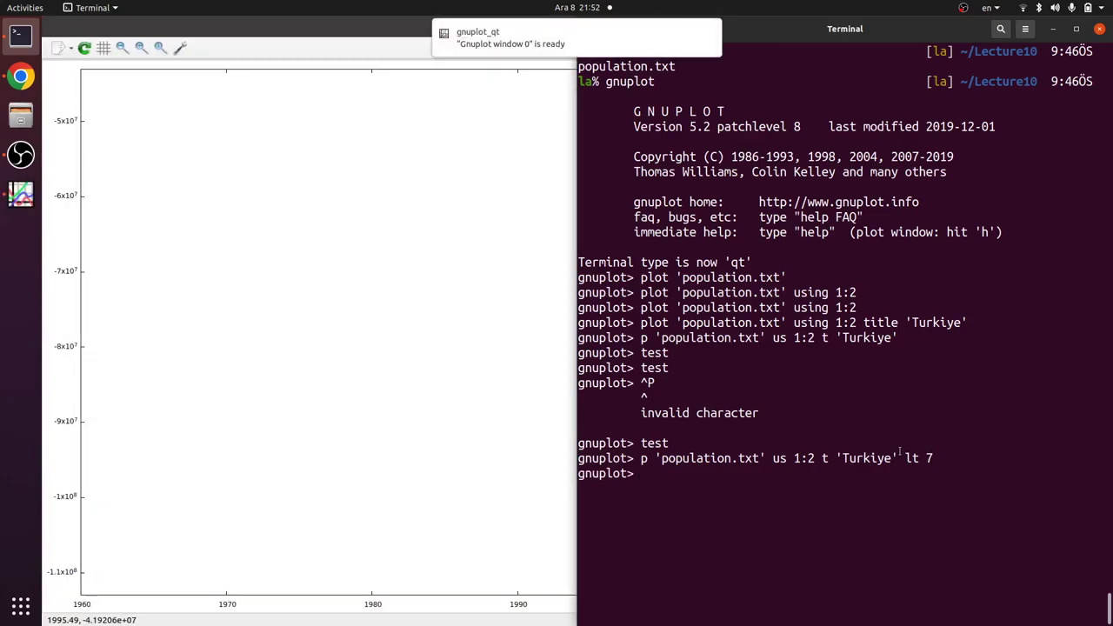
Restore and shrink the plot window, autoscale the plot, then close it
left_click(383, 43)
double_click(386, 29)
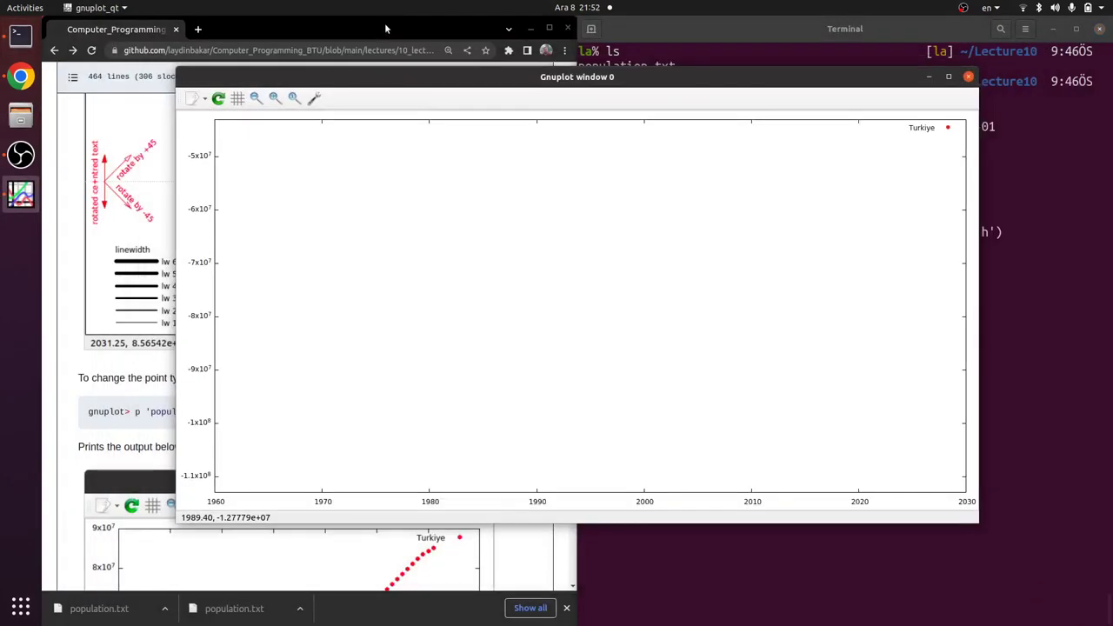
left_click_drag(532, 66, 400, 69)
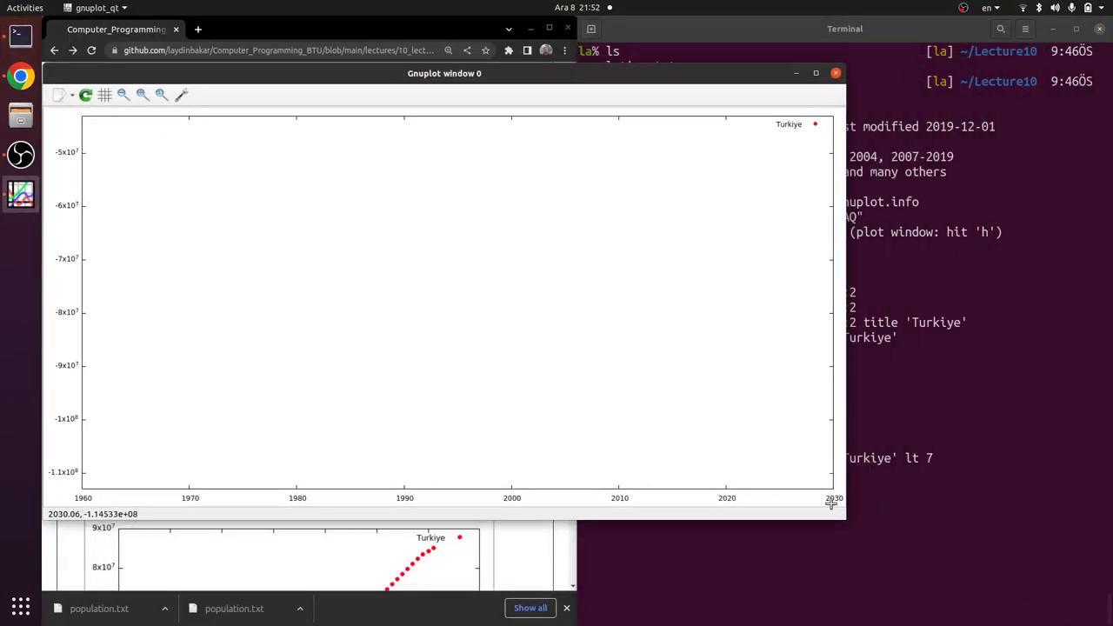
left_click_drag(844, 514, 434, 385)
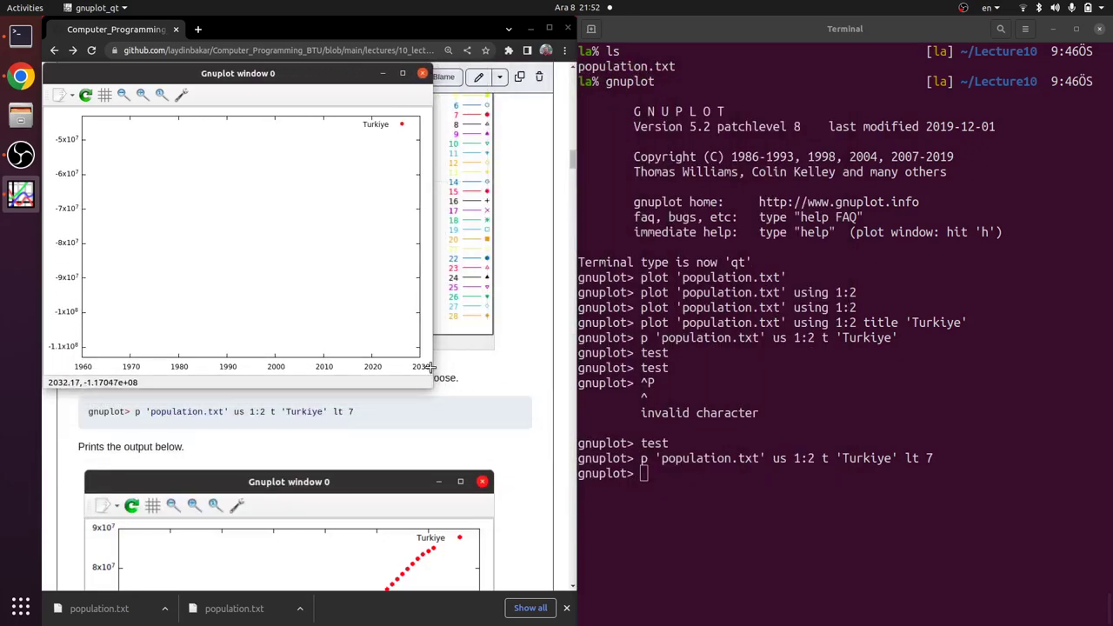
left_click(159, 101)
left_click_drag(159, 101, 374, 116)
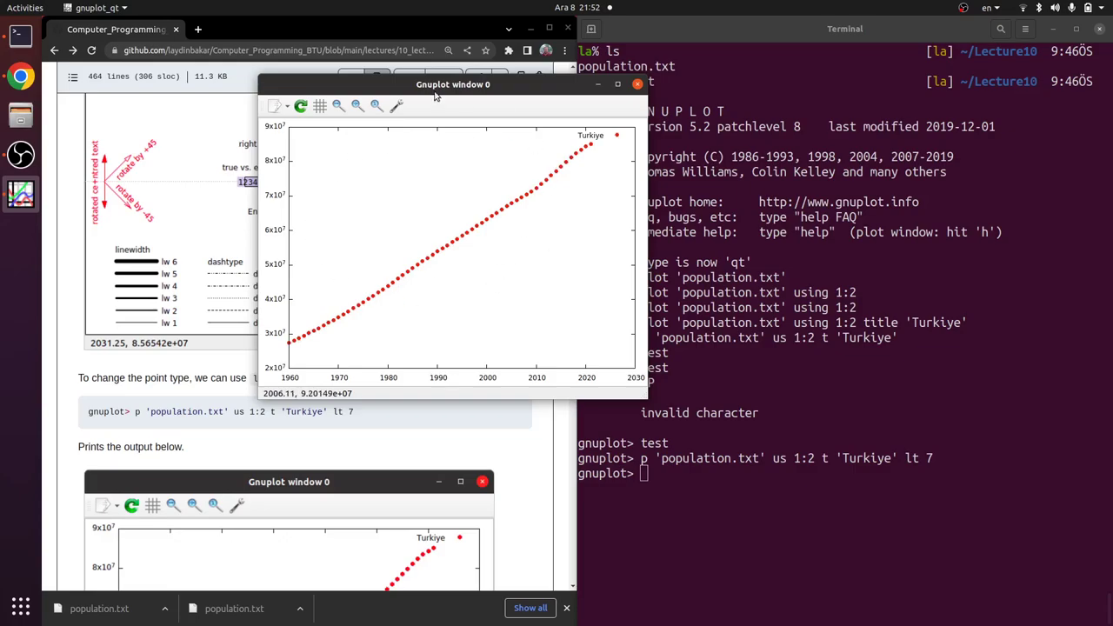
left_click(638, 83)
Rerun the lt 7 plot to show red dots from 1960 into the 2020s, then close it
key("Up")
key("Return")
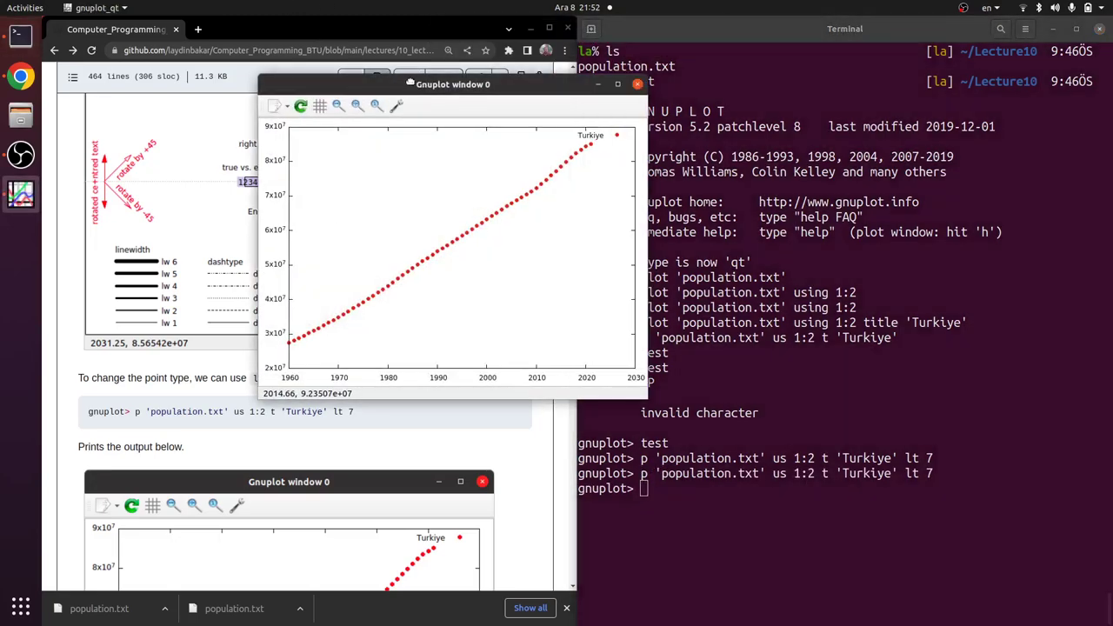
left_click_drag(421, 85, 293, 74)
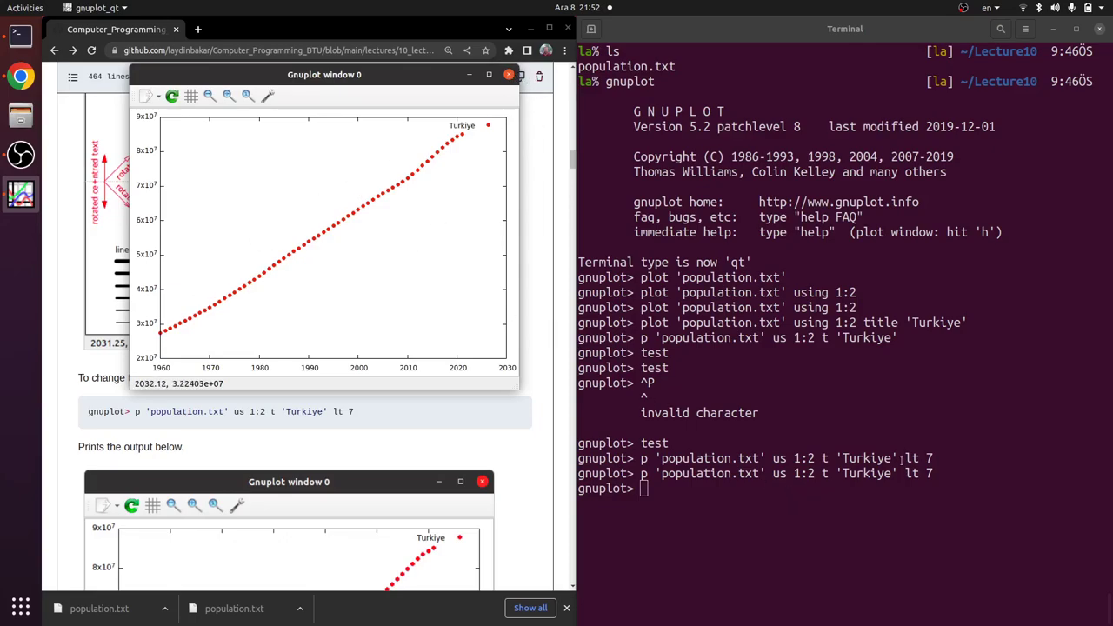
left_click_drag(936, 474, 903, 474)
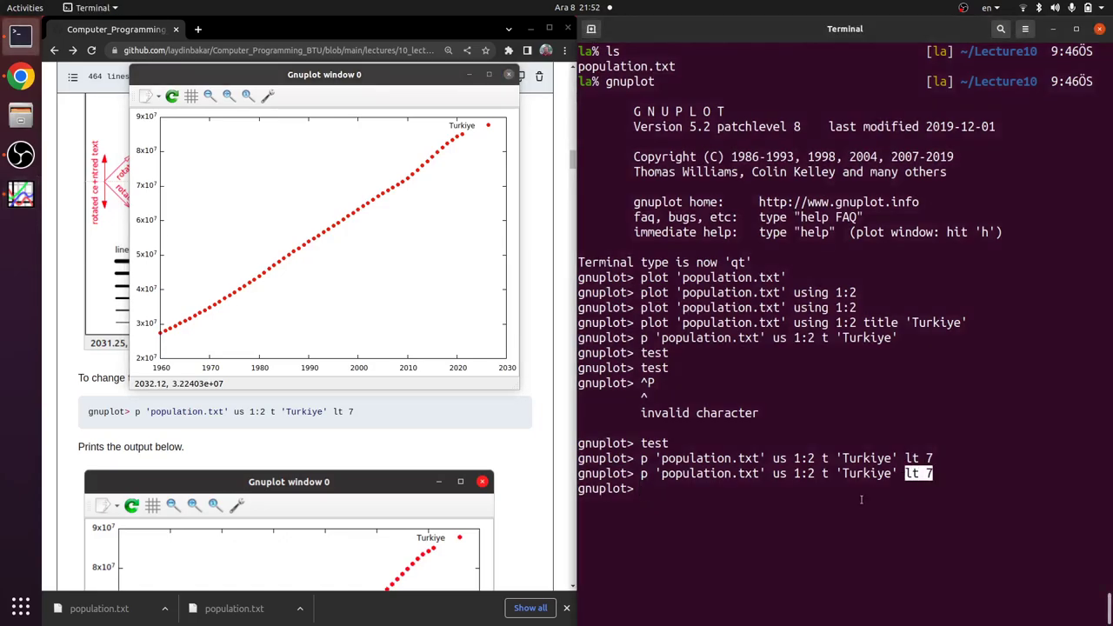
left_click(509, 74)
scroll(461, 330, "up", 3)
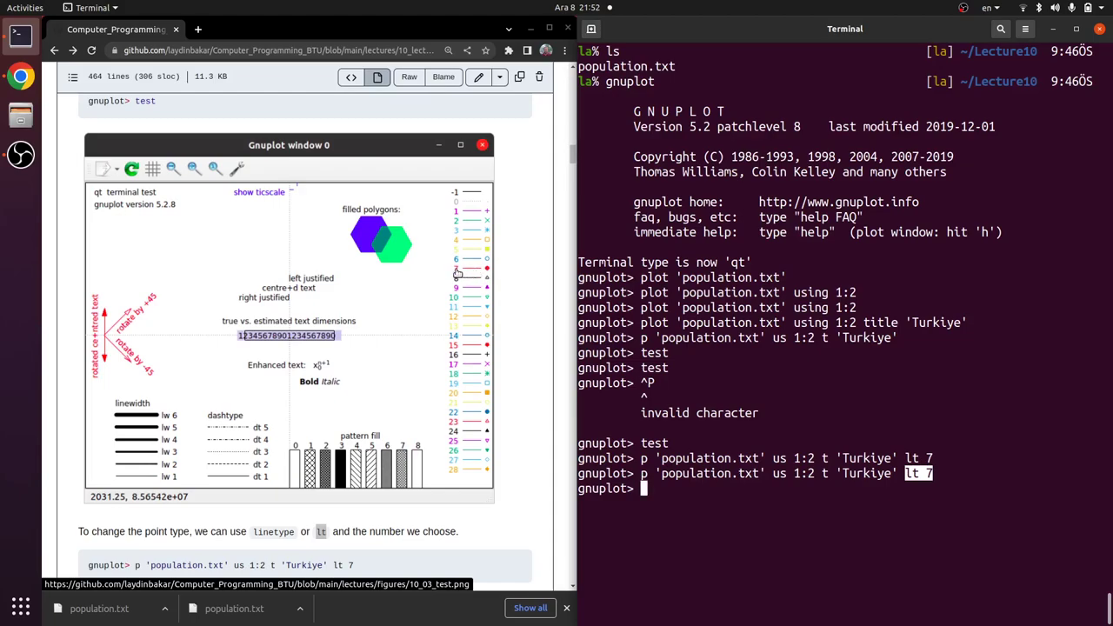
left_click(793, 383)
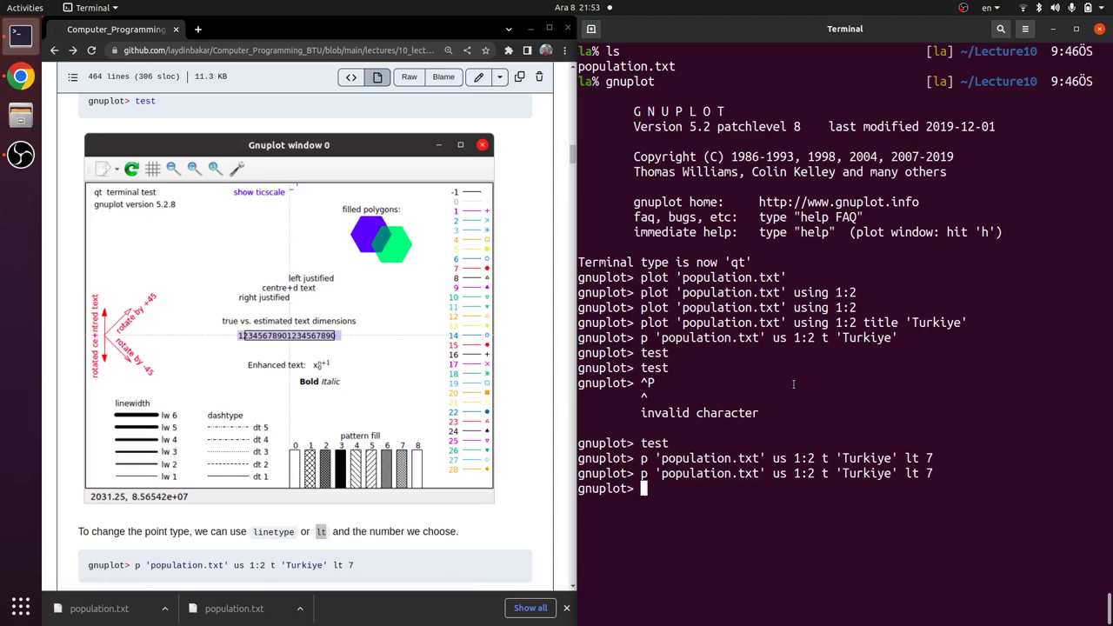
scroll(311, 385, "down", 5)
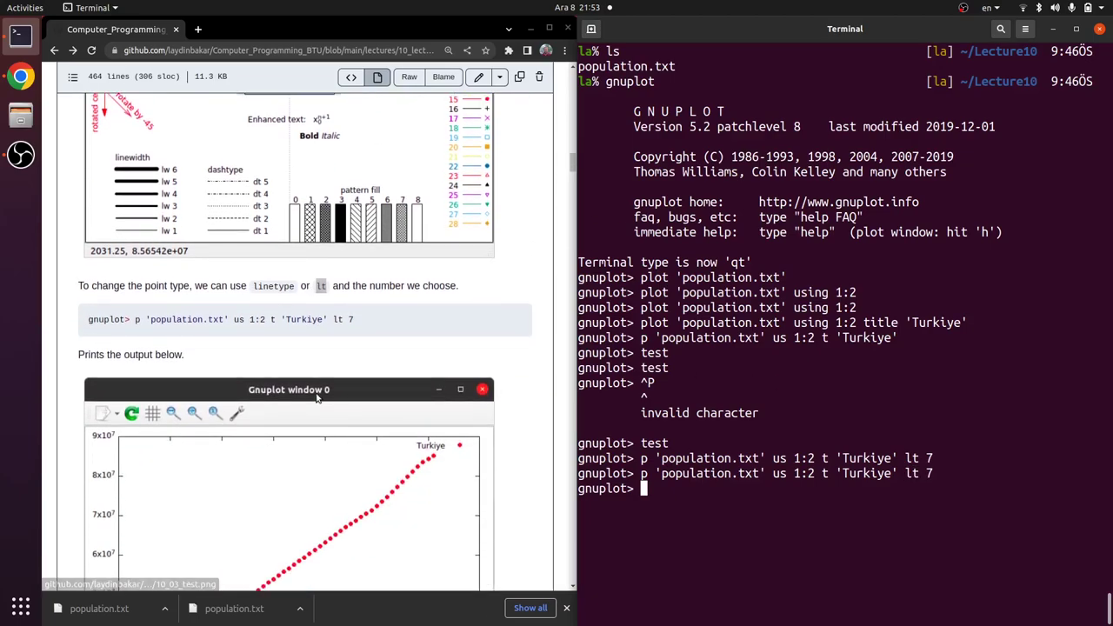
scroll(317, 398, "down", 3)
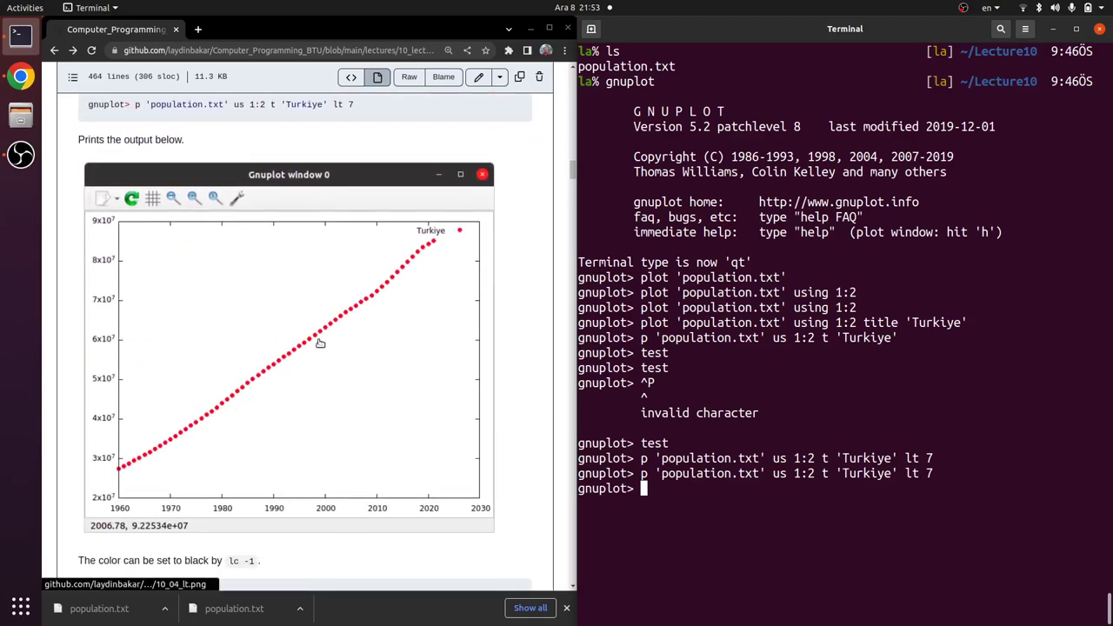
scroll(362, 313, "down", 3)
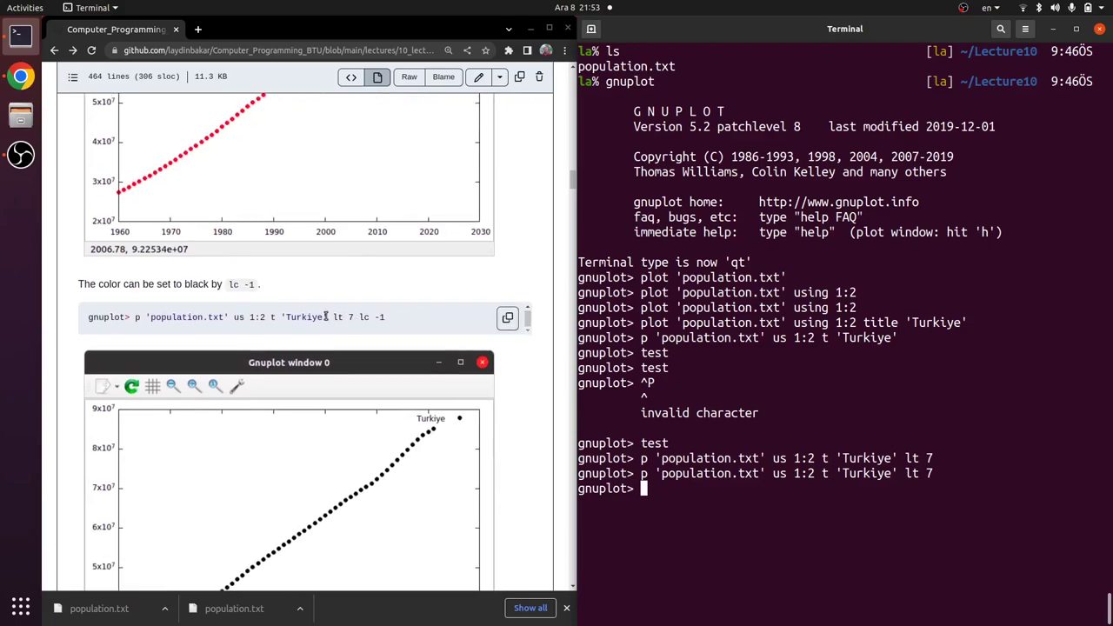
scroll(442, 343, "up", 10)
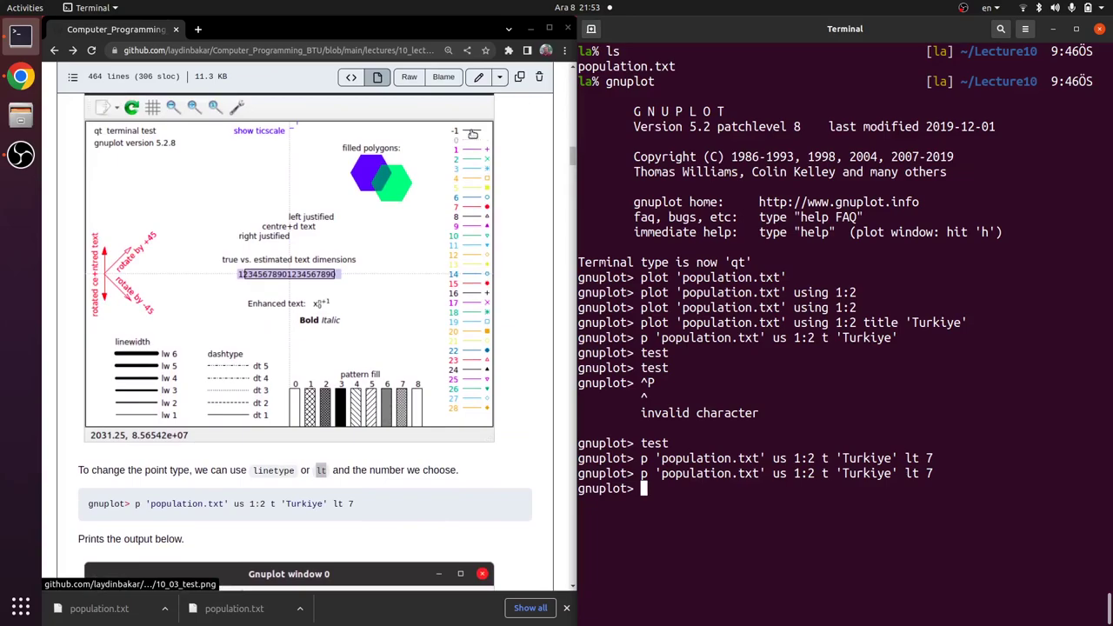
scroll(390, 352, "down", 9)
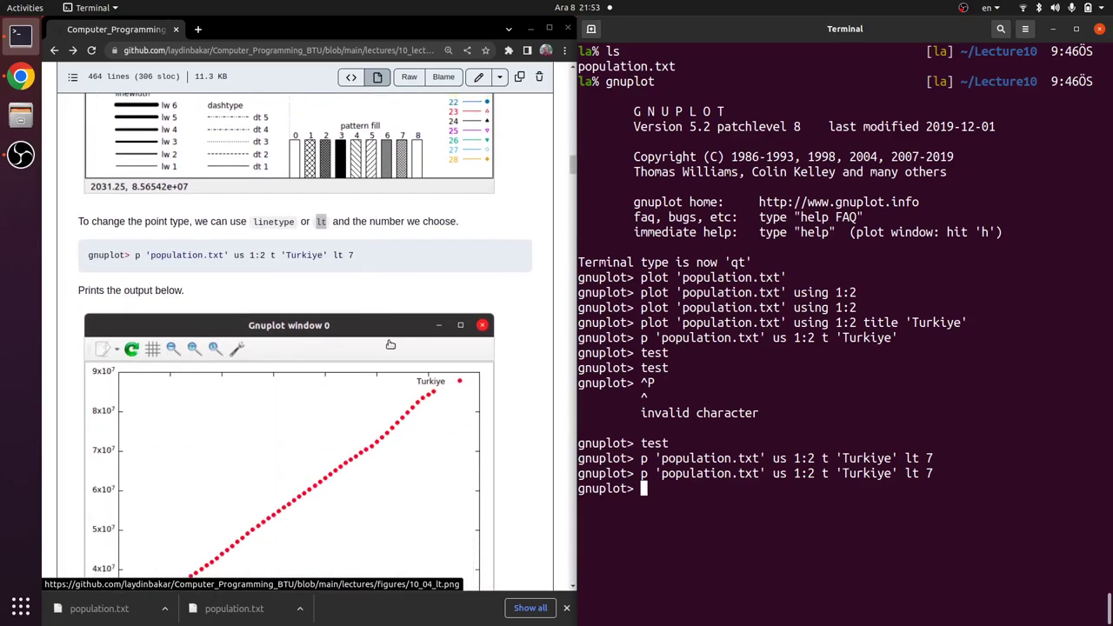
scroll(391, 352, "down", 2)
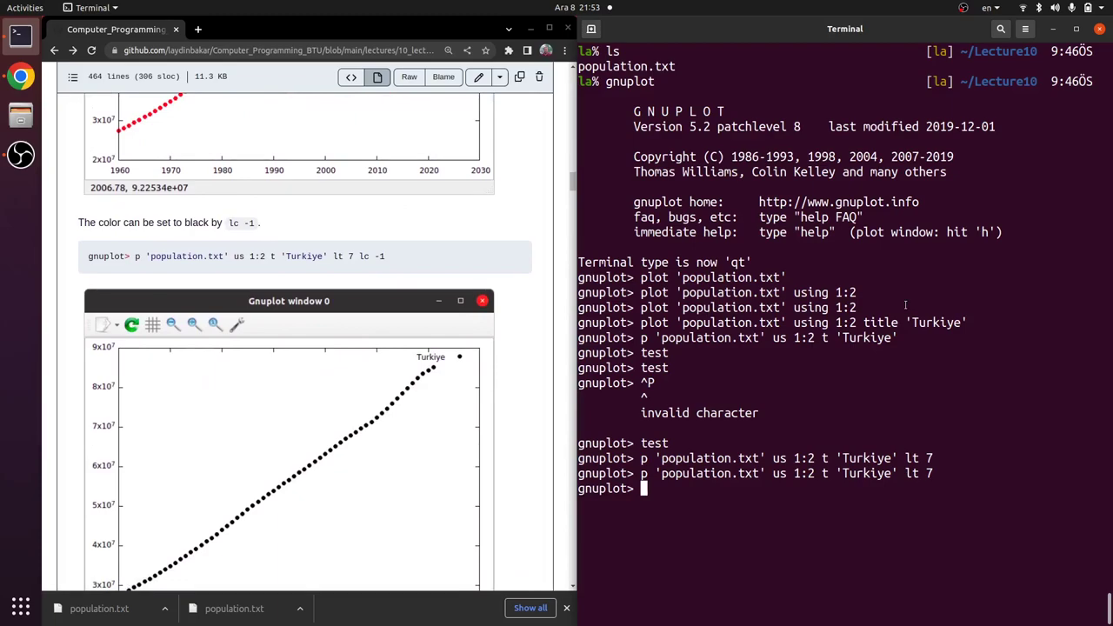
Replot the Turkiye points in black by appending lc -1
key("Up")
type("lc -1")
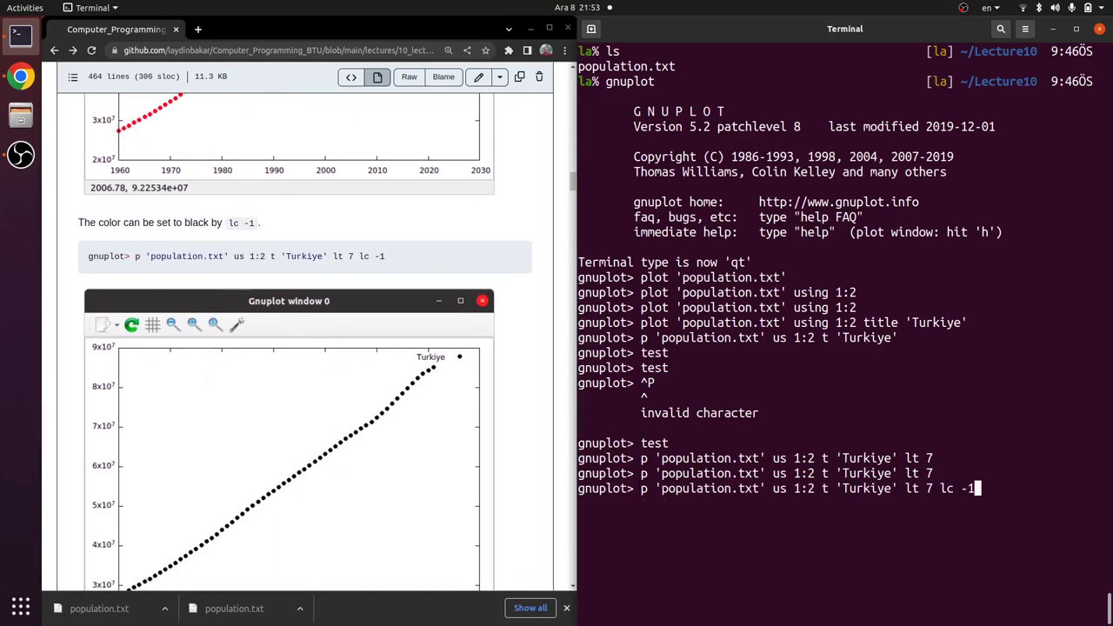
key("Return")
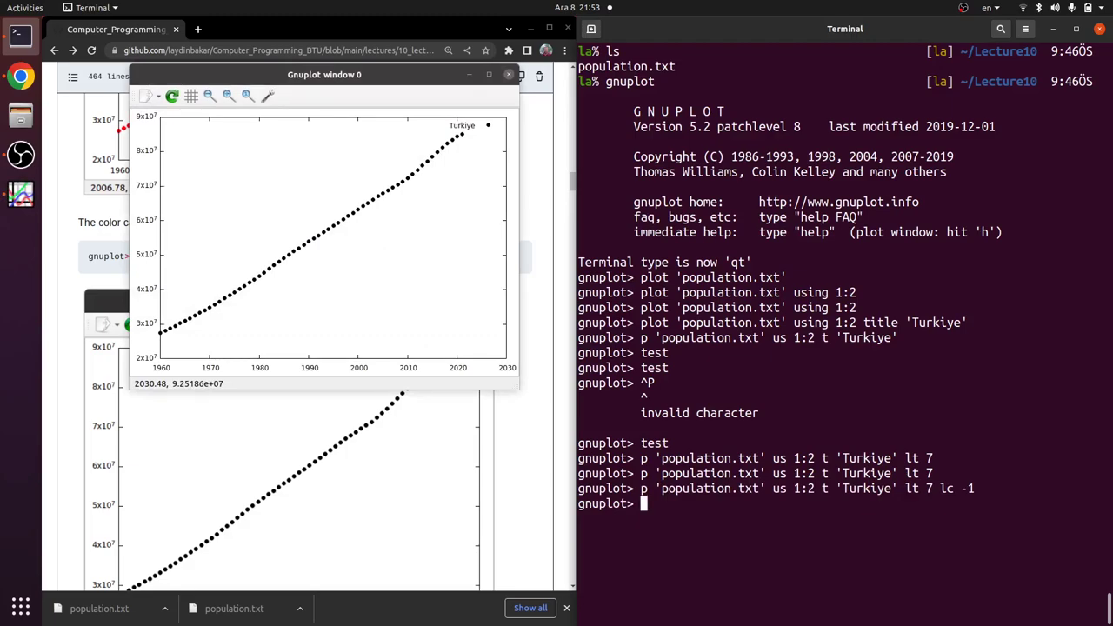
Scroll the tutorial to the lc rgb '#FF9876' colour example
left_click(534, 392)
scroll(526, 404, "down", 4)
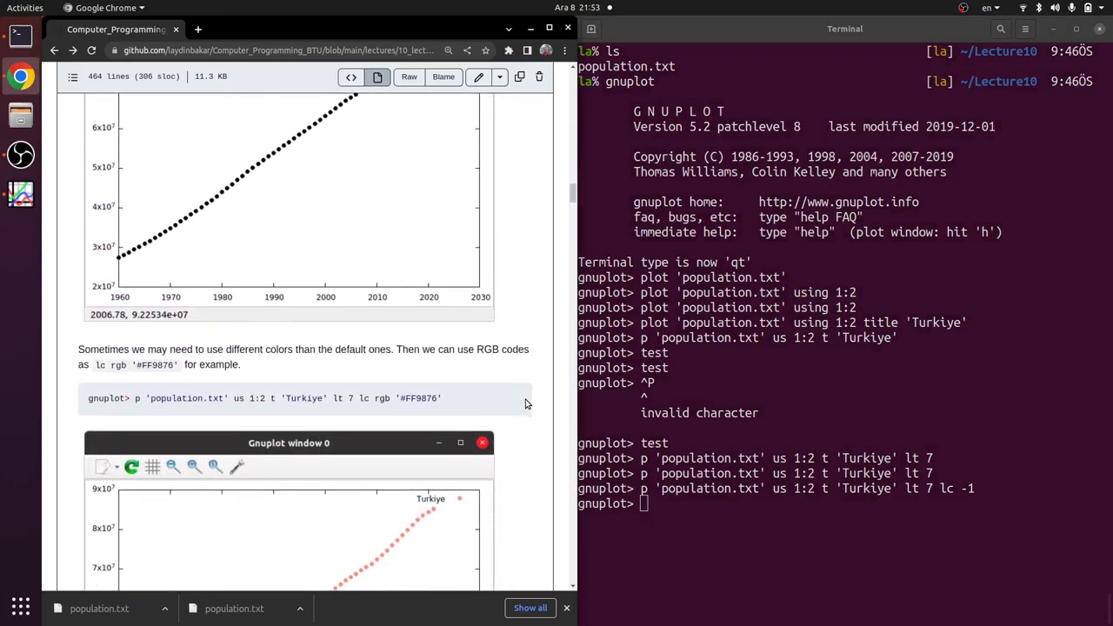
scroll(329, 418, "down", 3)
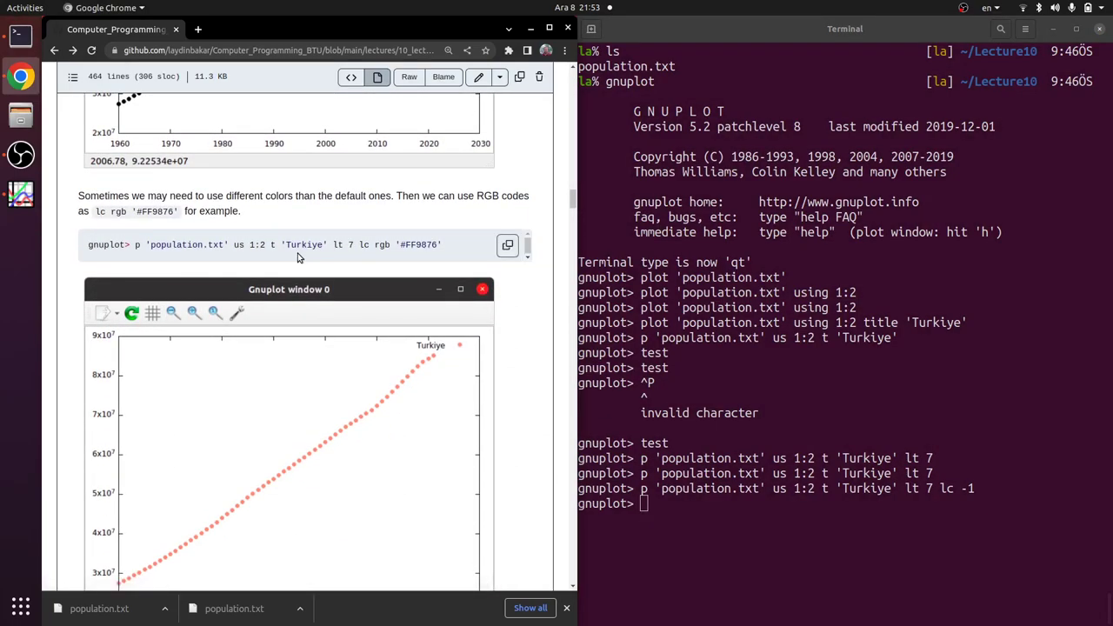
scroll(298, 256, "up", 9)
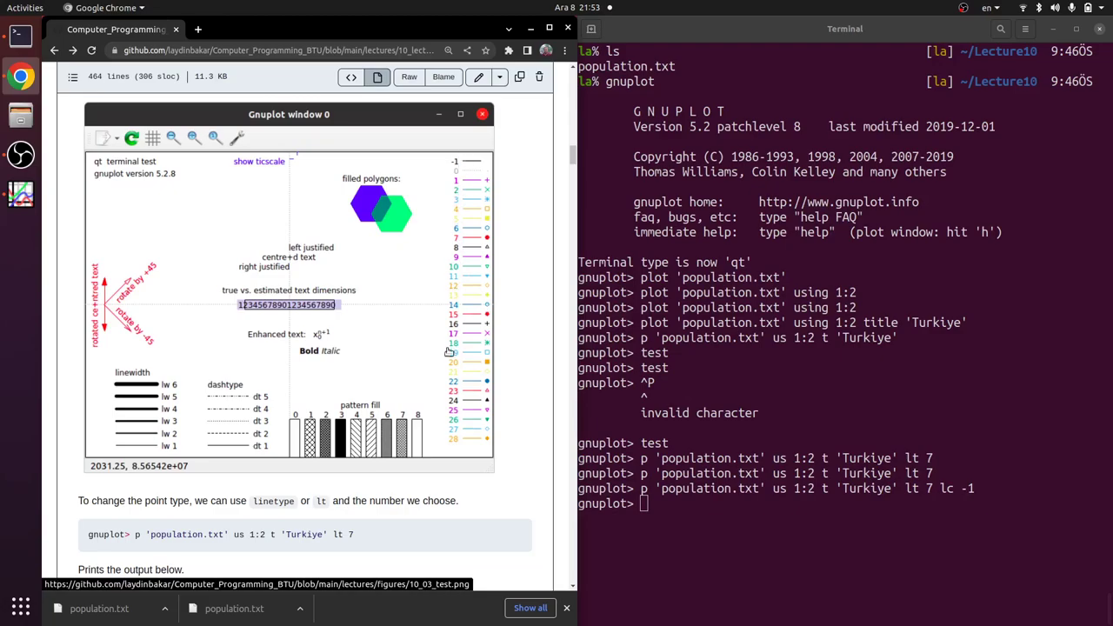
scroll(458, 433, "down", 8)
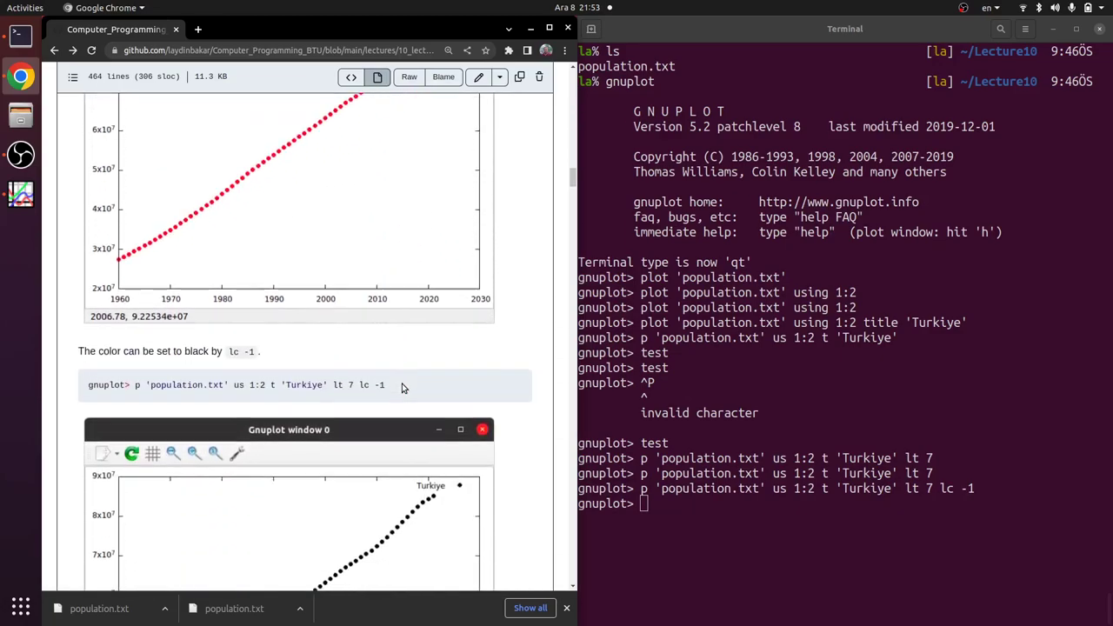
scroll(402, 388, "down", 6)
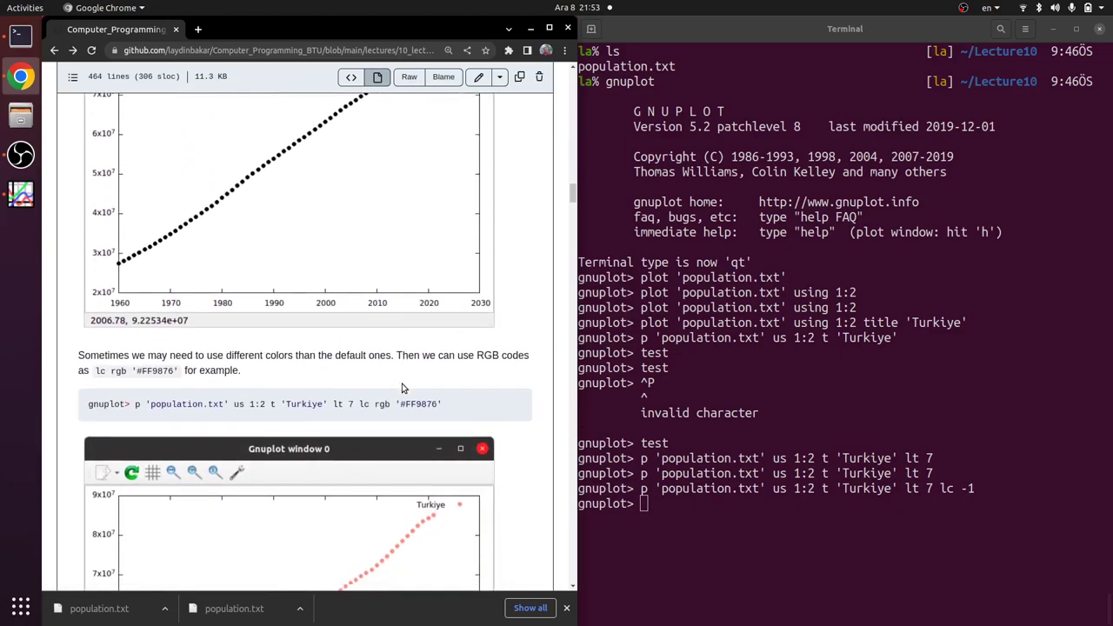
scroll(409, 348, "down", 1)
scroll(415, 278, "down", 1)
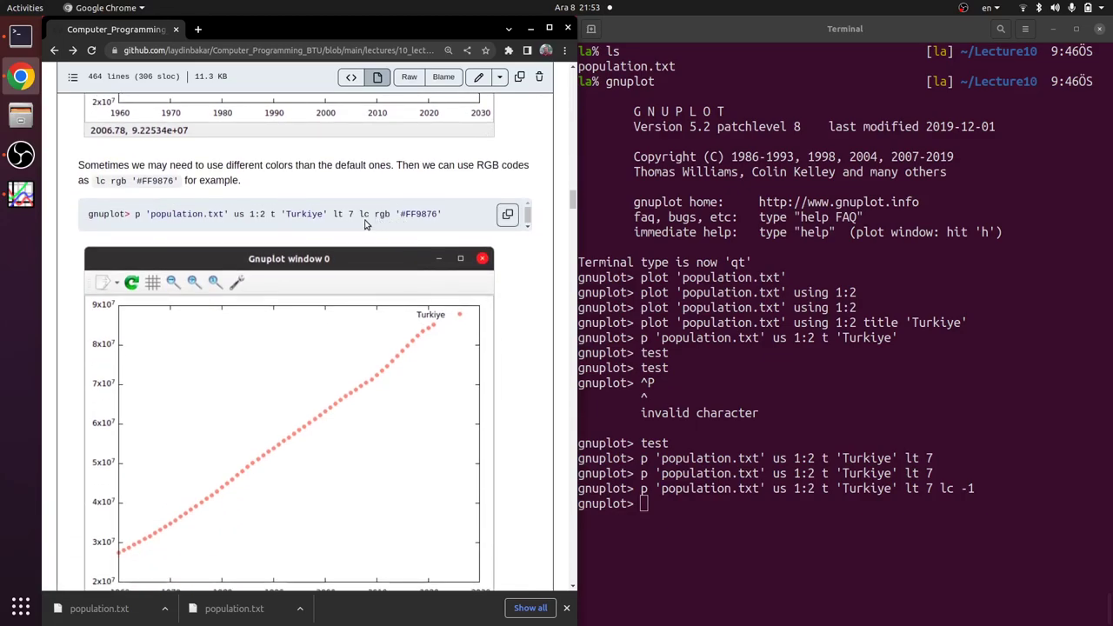
left_click_drag(352, 214, 406, 214)
left_click(404, 219)
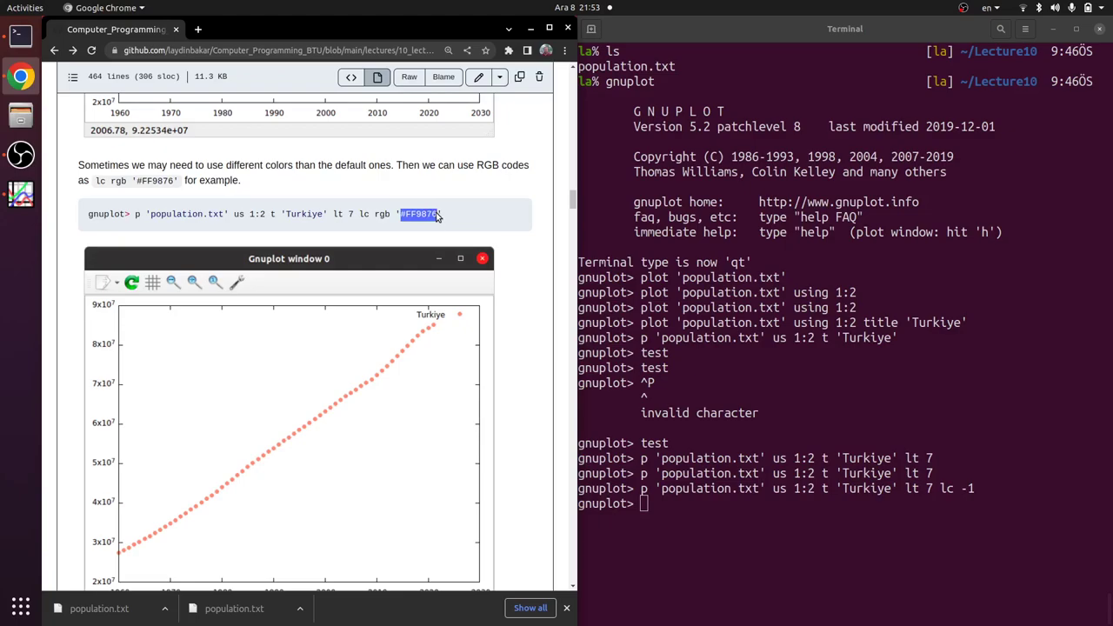
left_click(418, 224)
Replace lc -1 with lc rgb '#FF9876' and replot the Turkiye points
left_click(764, 454)
key("Up")
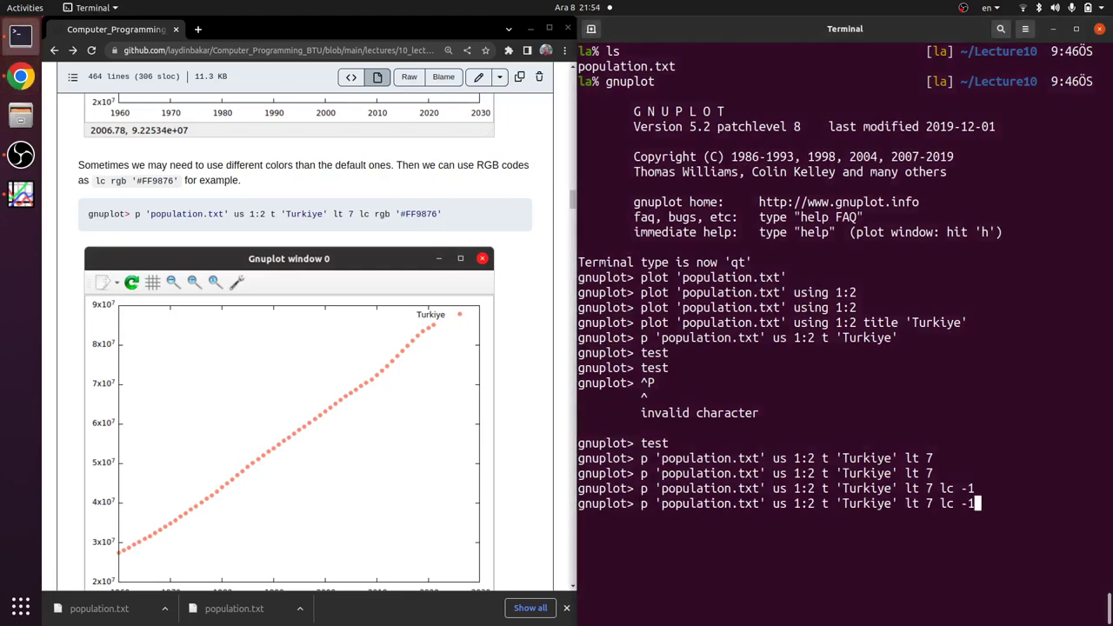
key("BackSpace")
key("BackSpace")
type("rgb '")
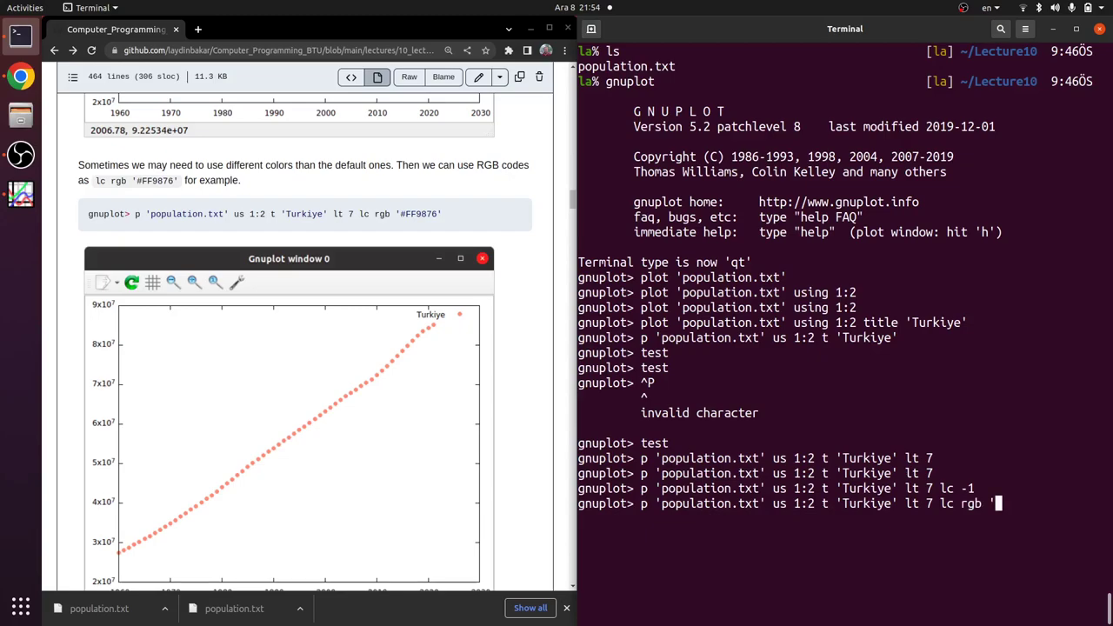
type("#F")
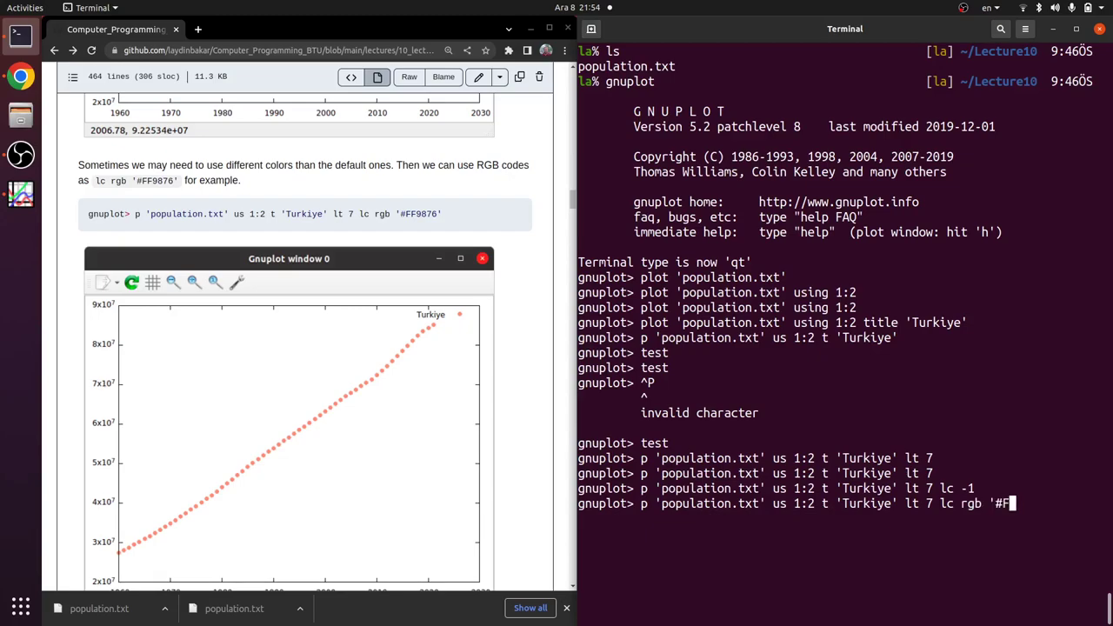
type("F9876'")
key("Return")
Check the salmon-coloured plot, close its window, and mark the colour code in the notes
key("alt+Tab")
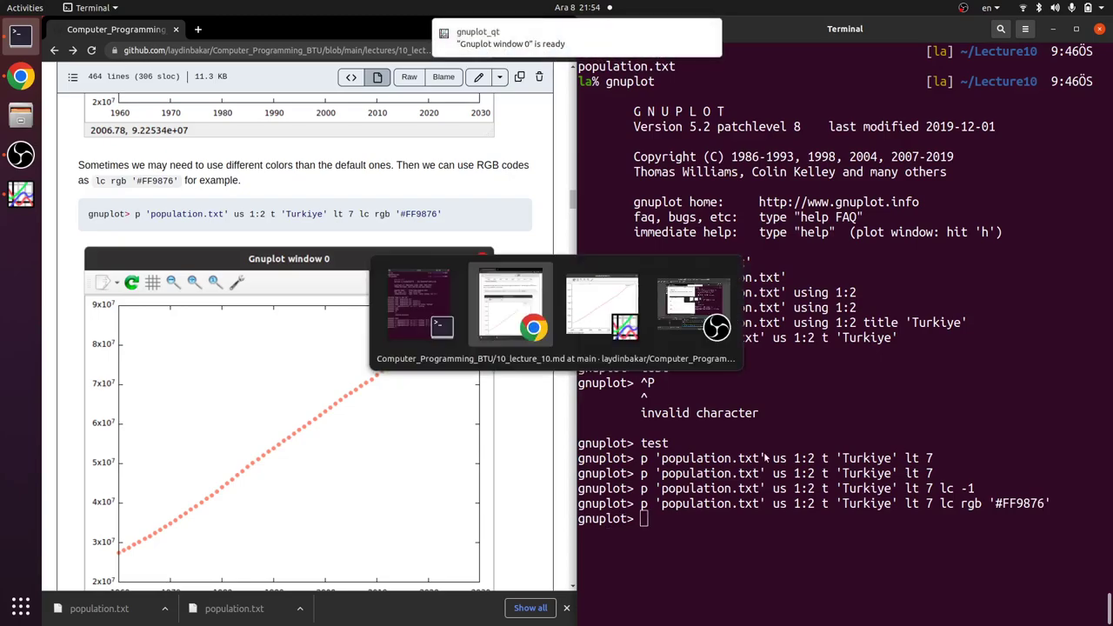
key("alt+Tab")
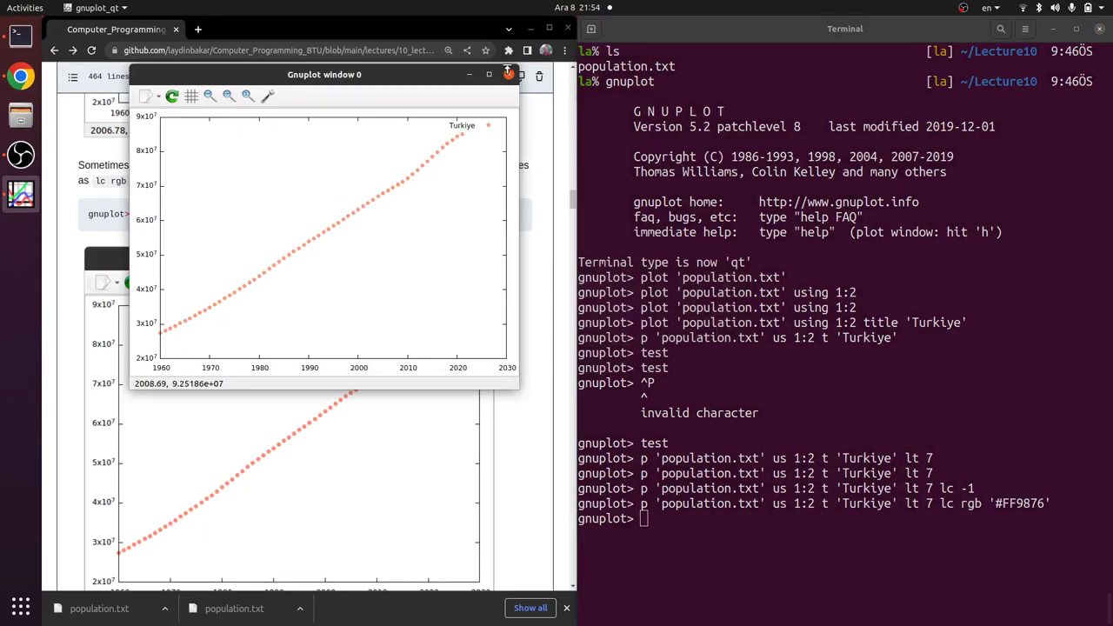
left_click(509, 75)
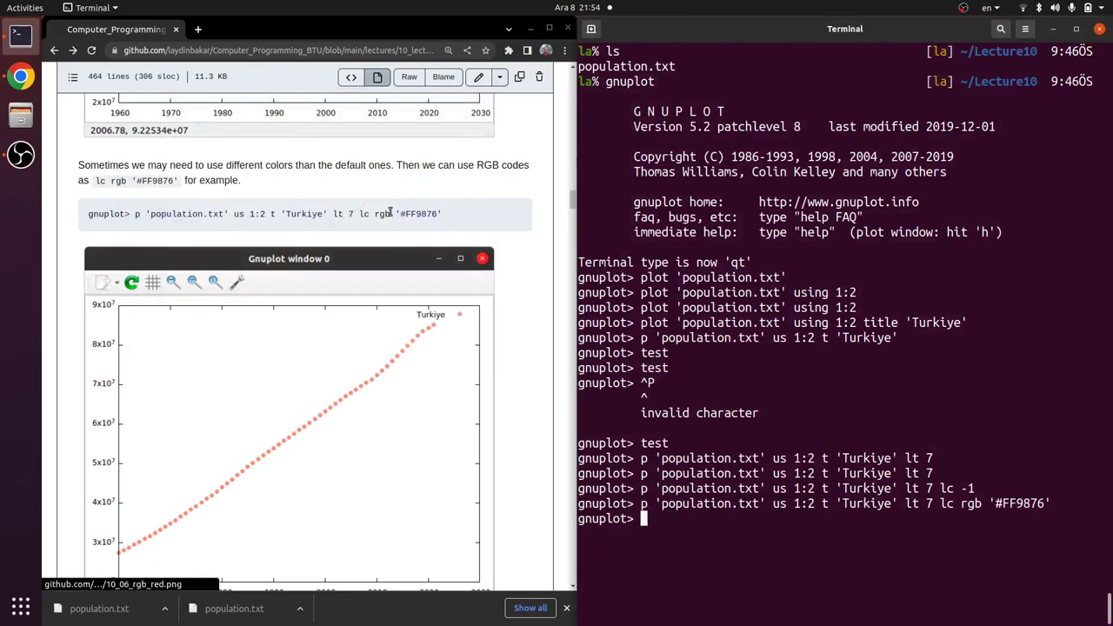
left_click_drag(401, 214, 430, 214)
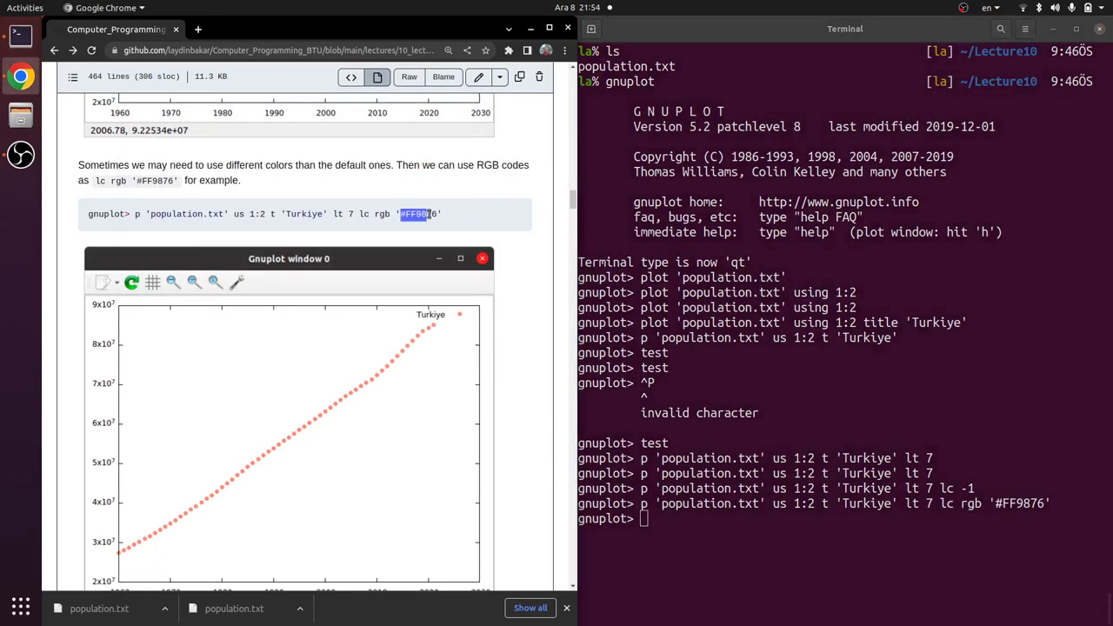
scroll(442, 247, "down", 3)
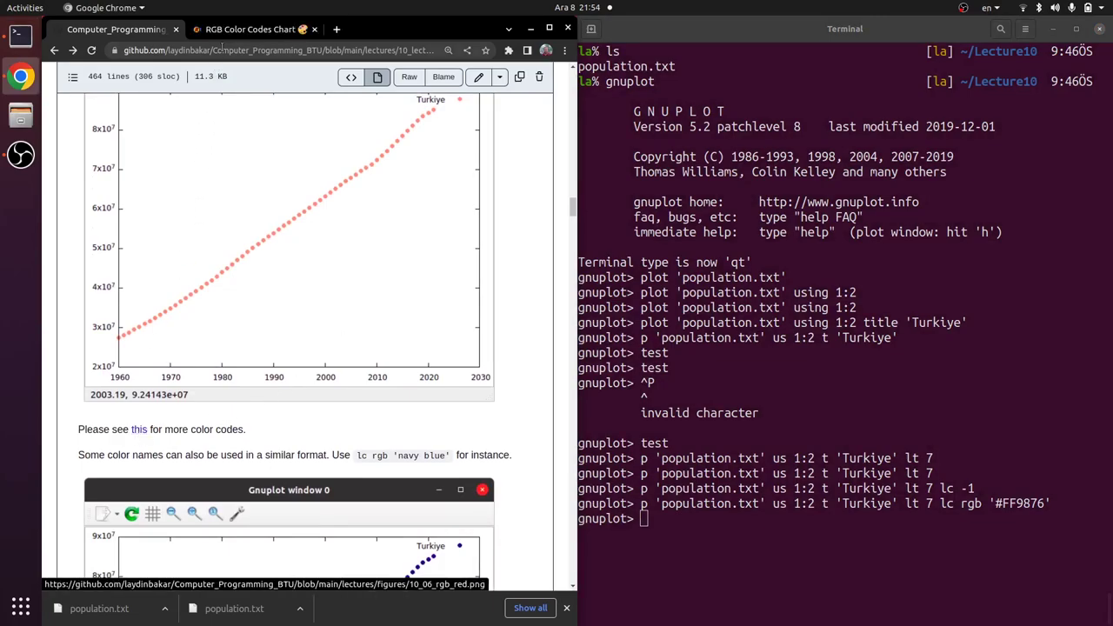
Pick green 1BC015 in the RGB Color Codes Chart picker and copy its hex code
left_click(224, 35)
scroll(371, 317, "down", 1)
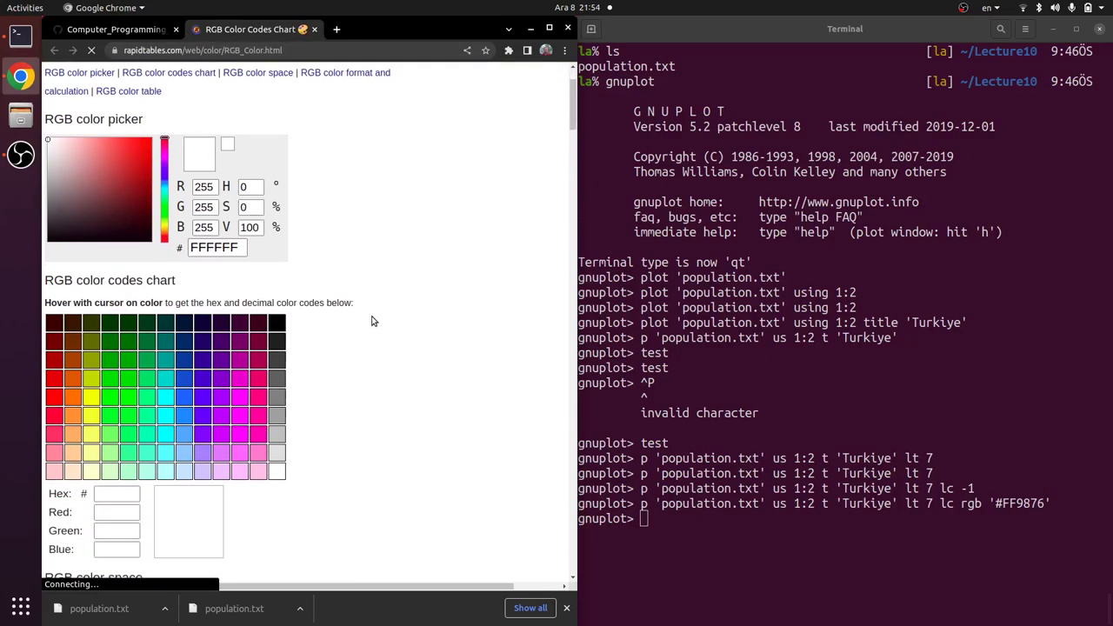
left_click_drag(165, 164, 165, 211)
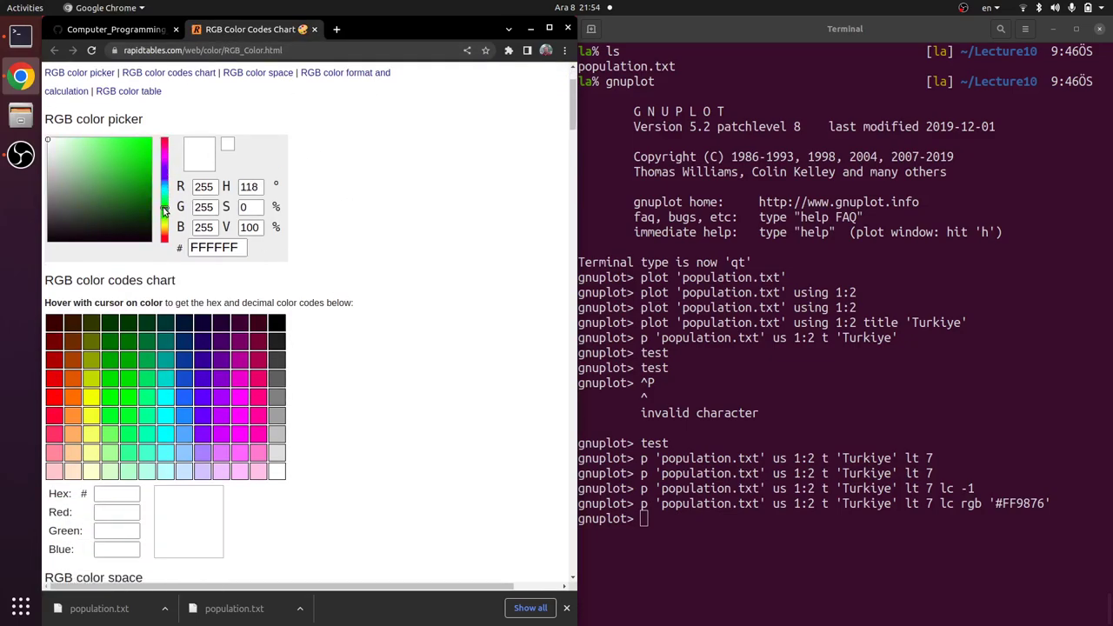
left_click(140, 164)
double_click(199, 186)
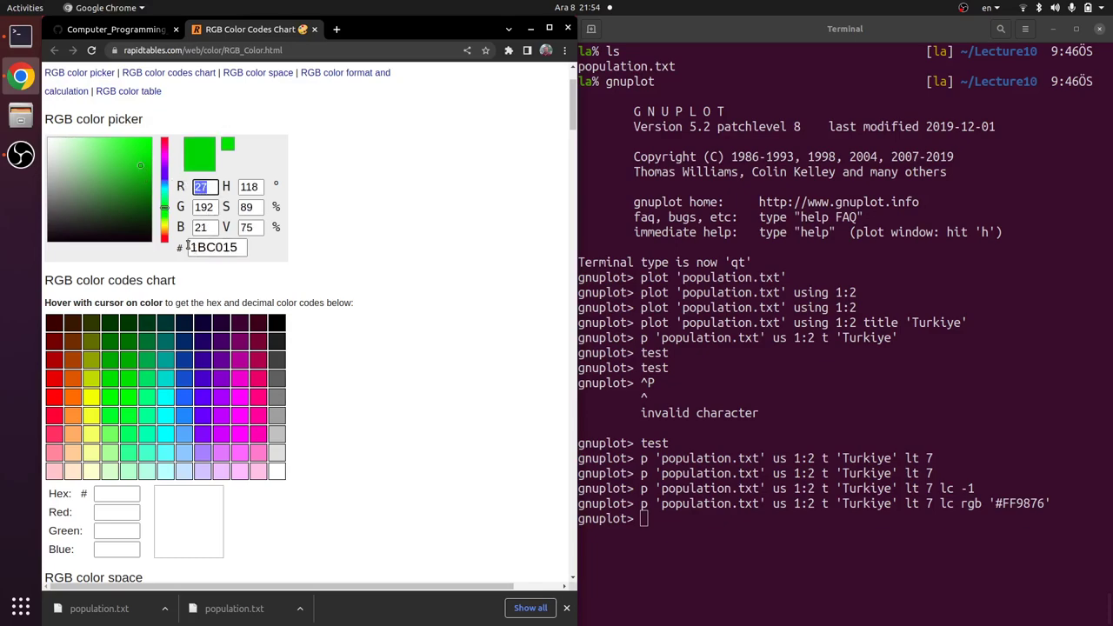
left_click_drag(188, 249, 240, 248)
key("ctrl+c")
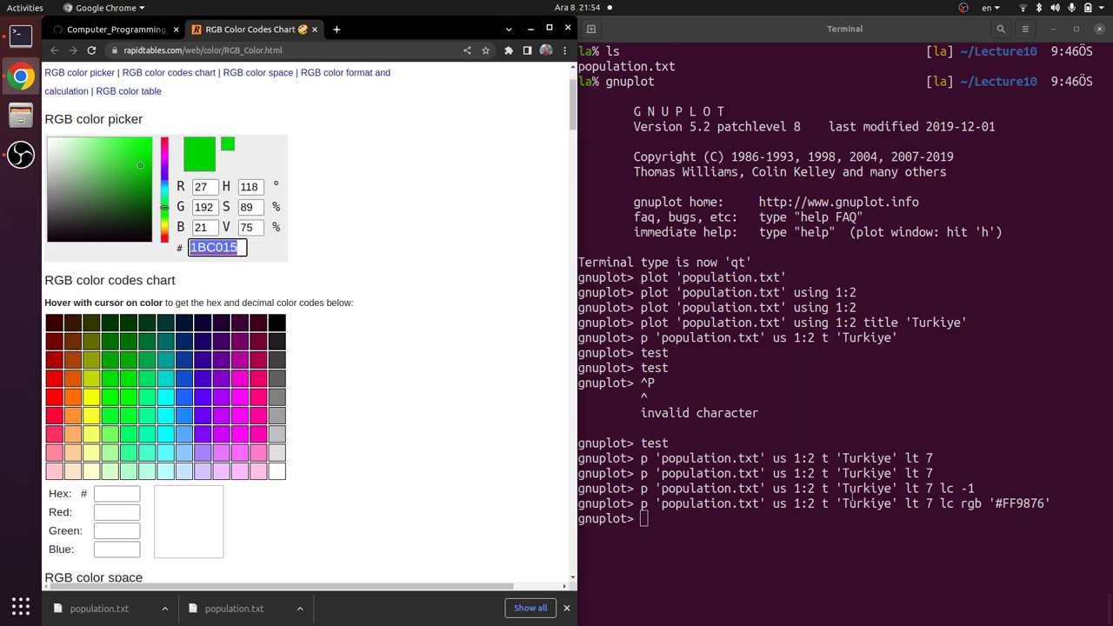
Replot the Turkiye points with lc rgb '#1BC015'
left_click(850, 494)
key("Up")
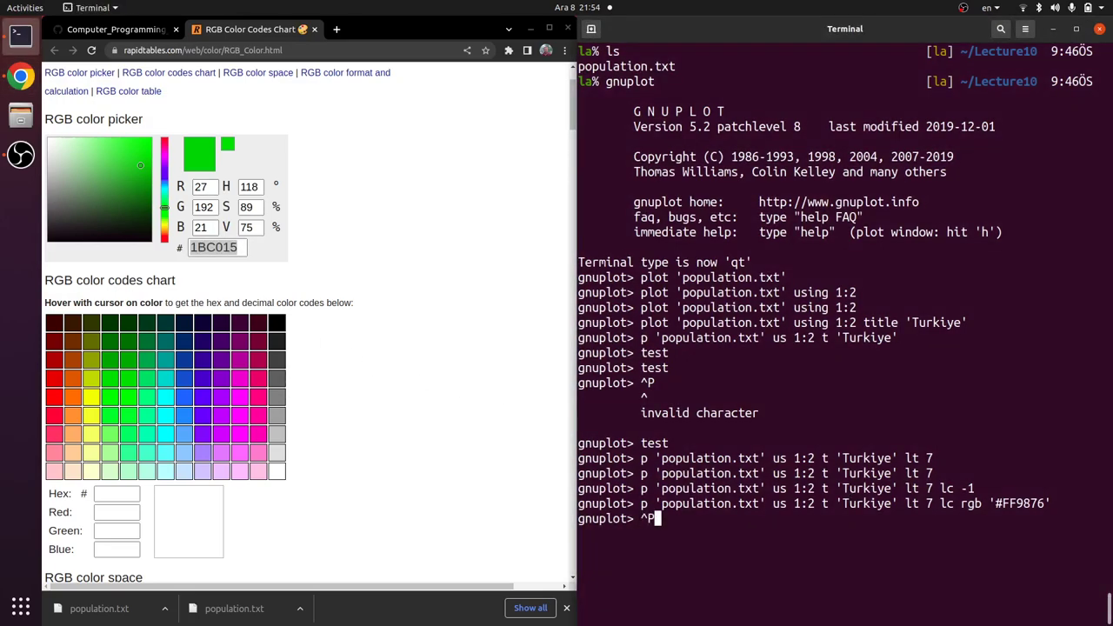
key("BackSpace")
key("BackSpace")
key("BackSpace")
key("BackSpace")
key("BackSpace")
key("BackSpace")
key("BackSpace")
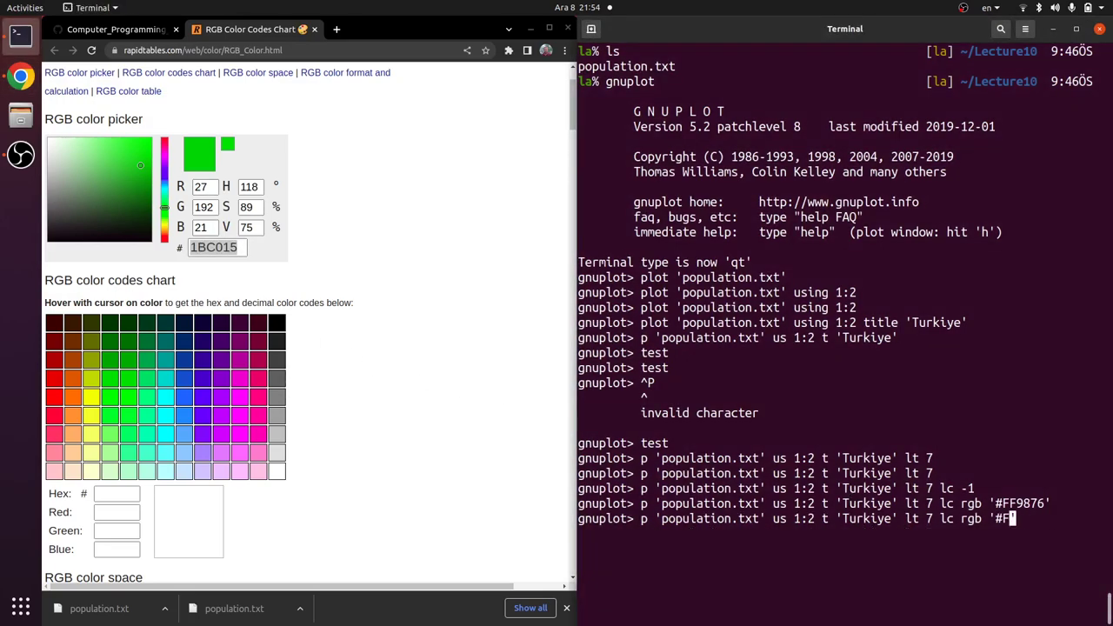
key("ctrl+shift+v")
type("'")
key("Return")
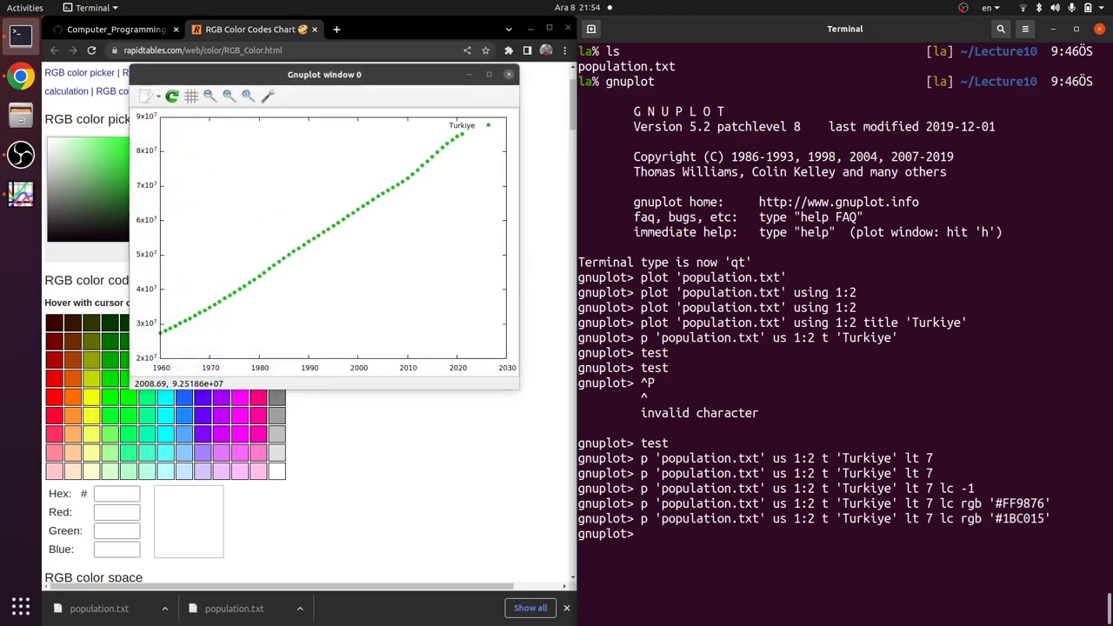
Pick near-black 0E110E in the colour picker and copy its hex code
left_click_drag(325, 74, 450, 59)
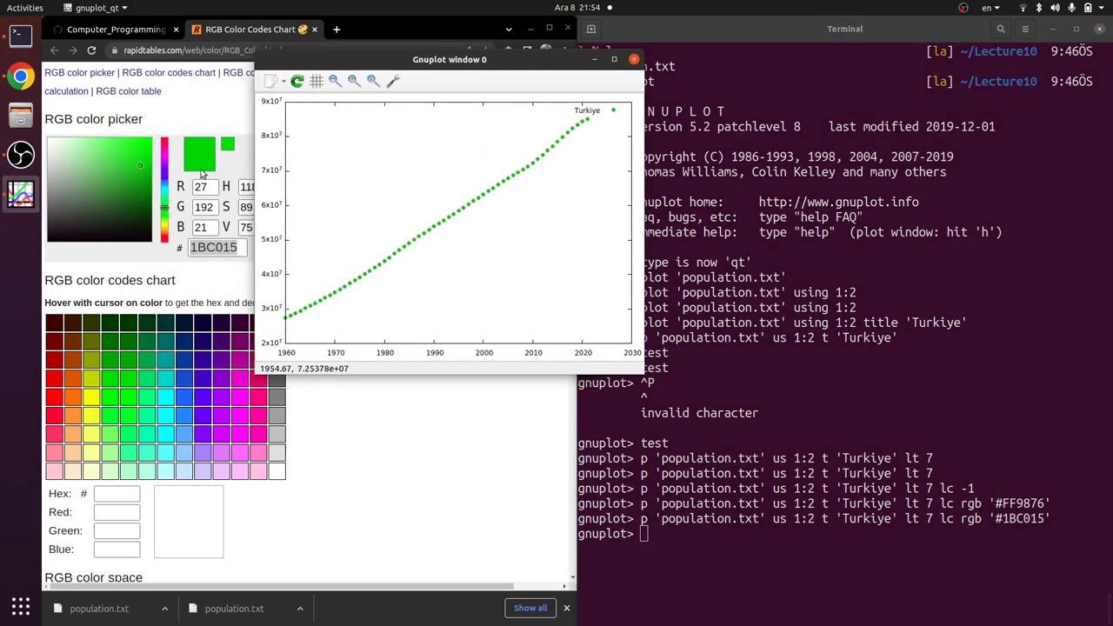
left_click(70, 239)
left_click_drag(185, 248, 238, 250)
key("ctrl+c")
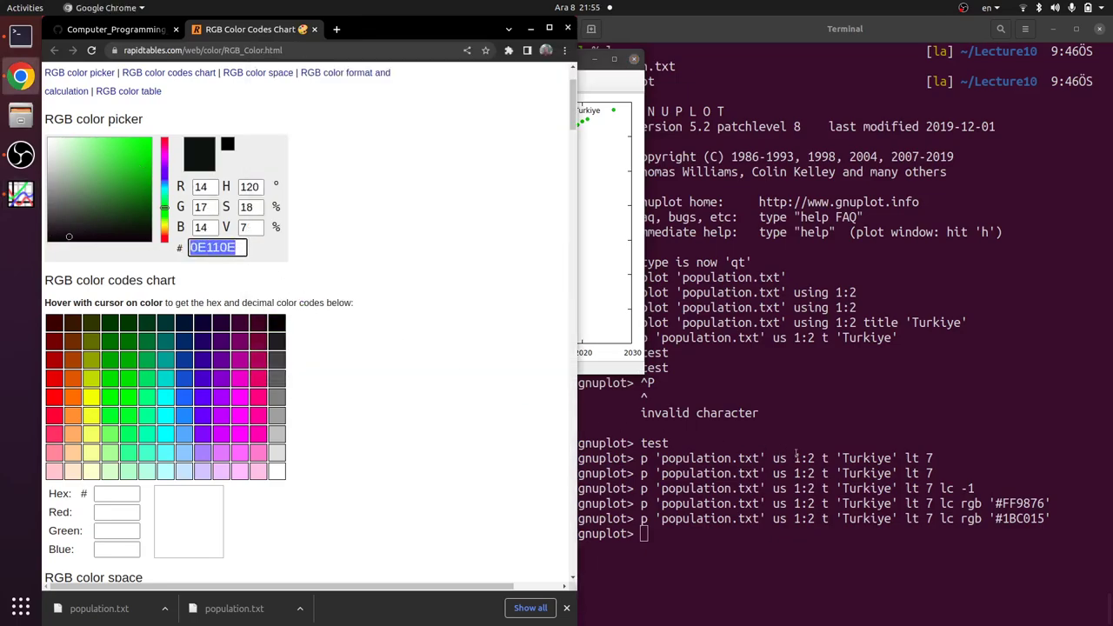
Swap the plot colour to lc rgb '#0E110E' and view the near-black points
left_click(797, 452)
key("Up")
key("Left")
key("BackSpace")
key("BackSpace")
key("BackSpace")
key("BackSpace")
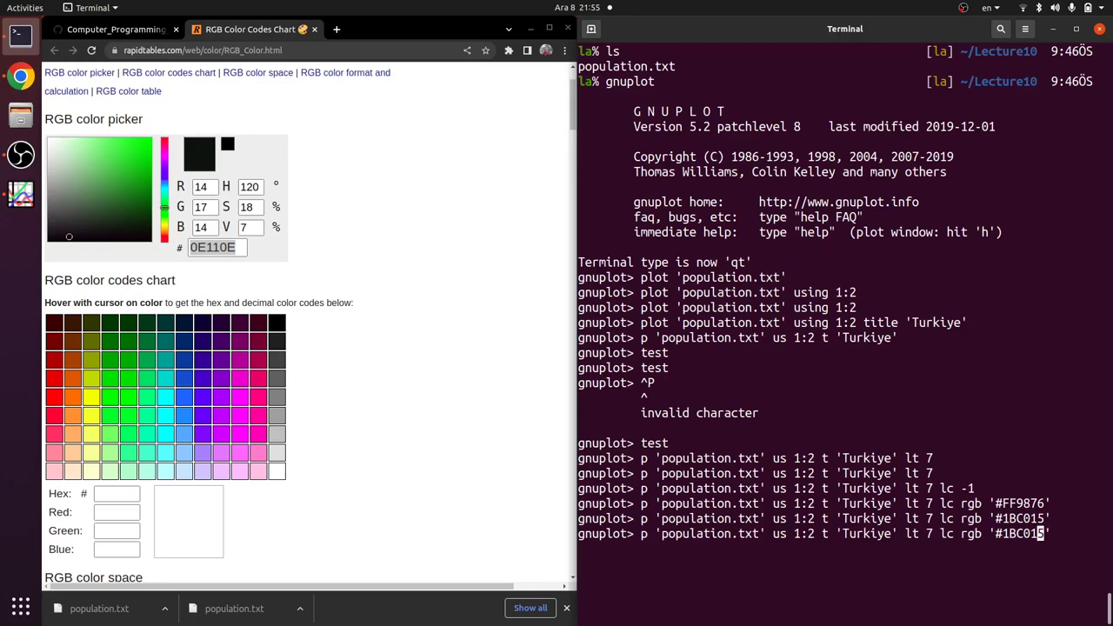
middle_click(796, 451)
key("Return")
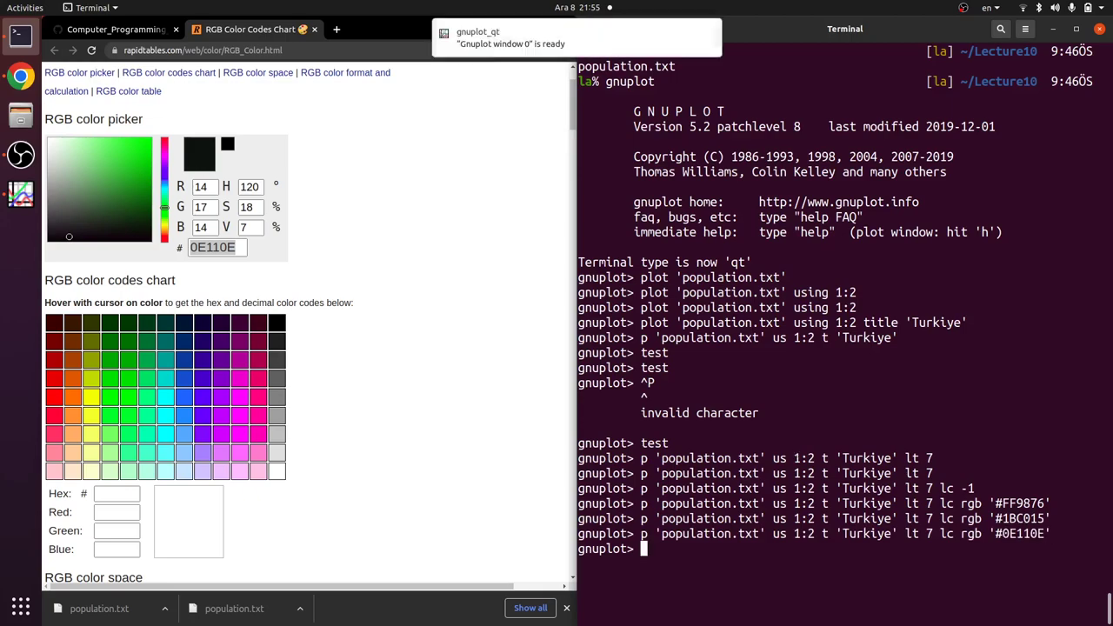
key("alt+Tab")
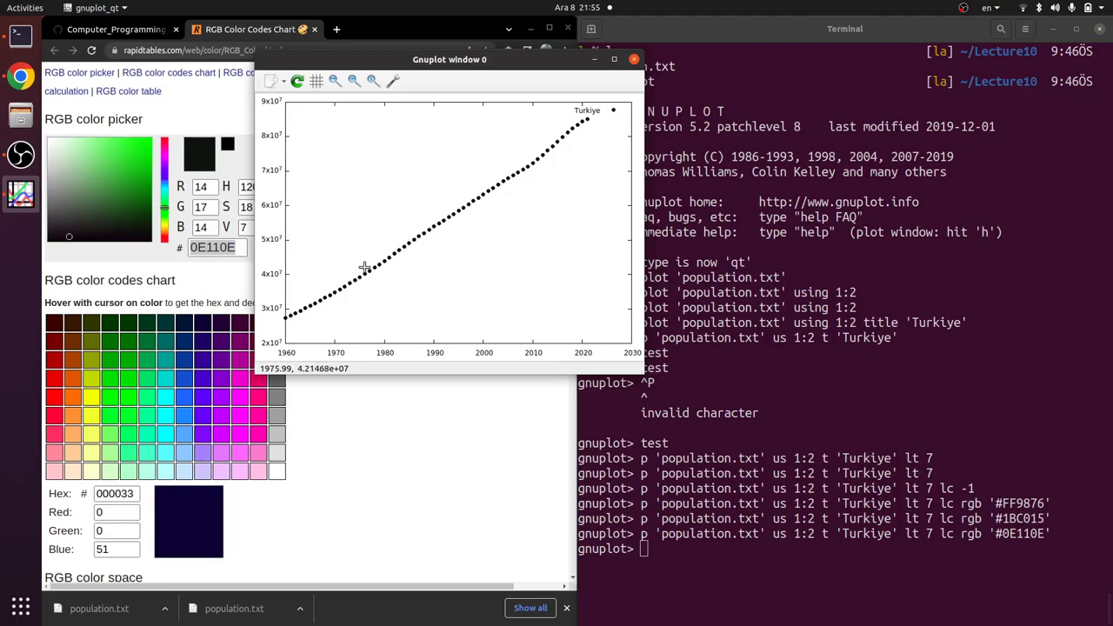
left_click(98, 403)
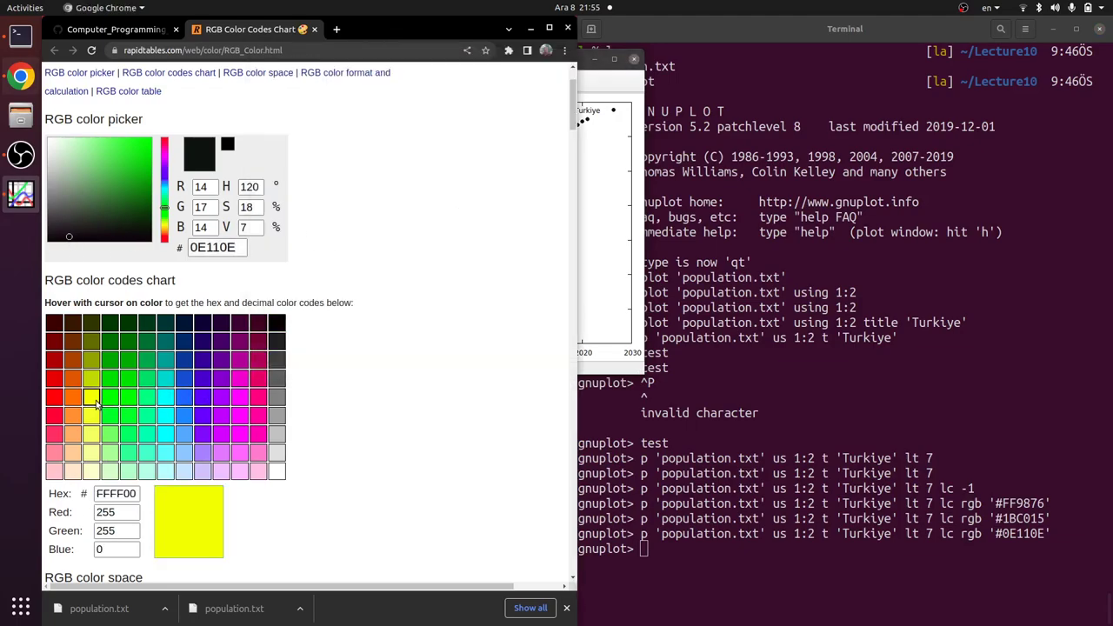
scroll(337, 449, "down", 1)
scroll(337, 449, "down", 4)
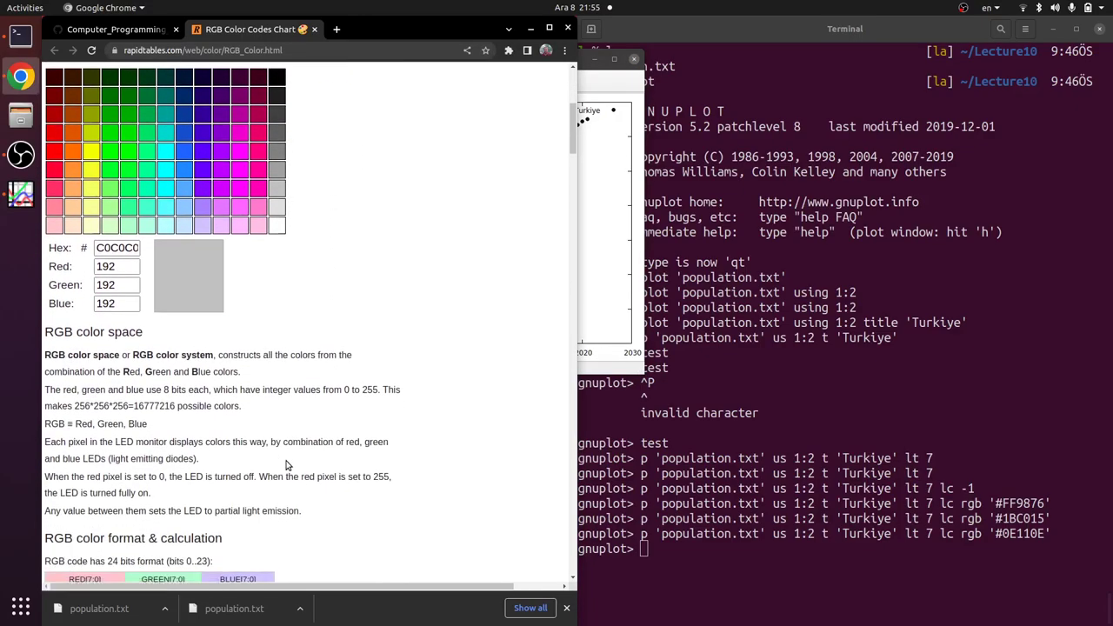
scroll(287, 465, "down", 5)
scroll(287, 465, "up", 6)
scroll(287, 465, "up", 5)
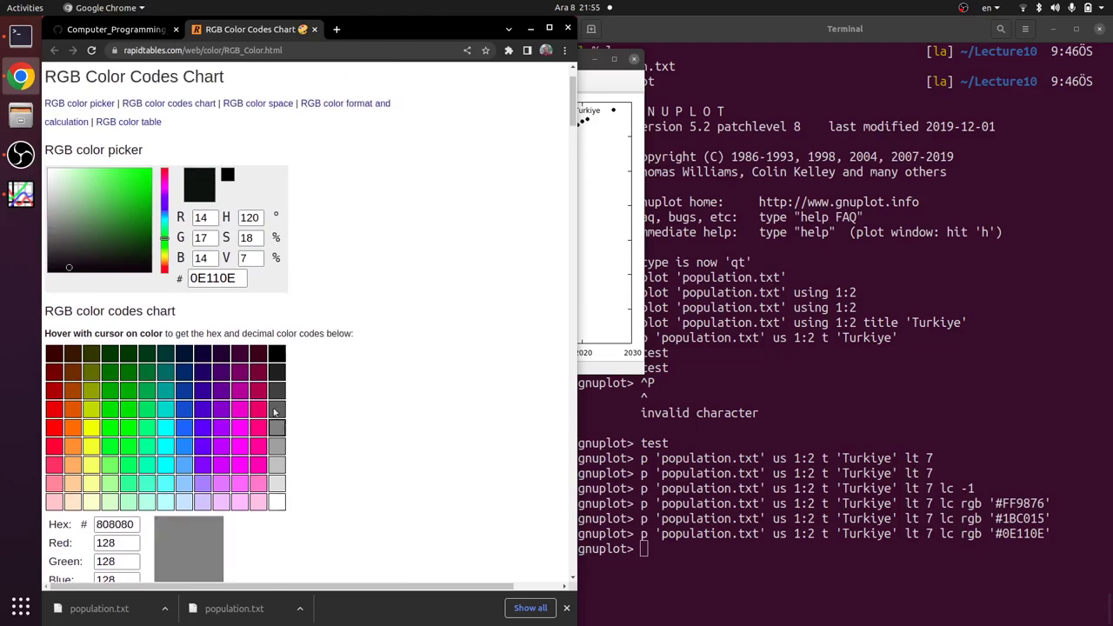
scroll(126, 316, "down", 2)
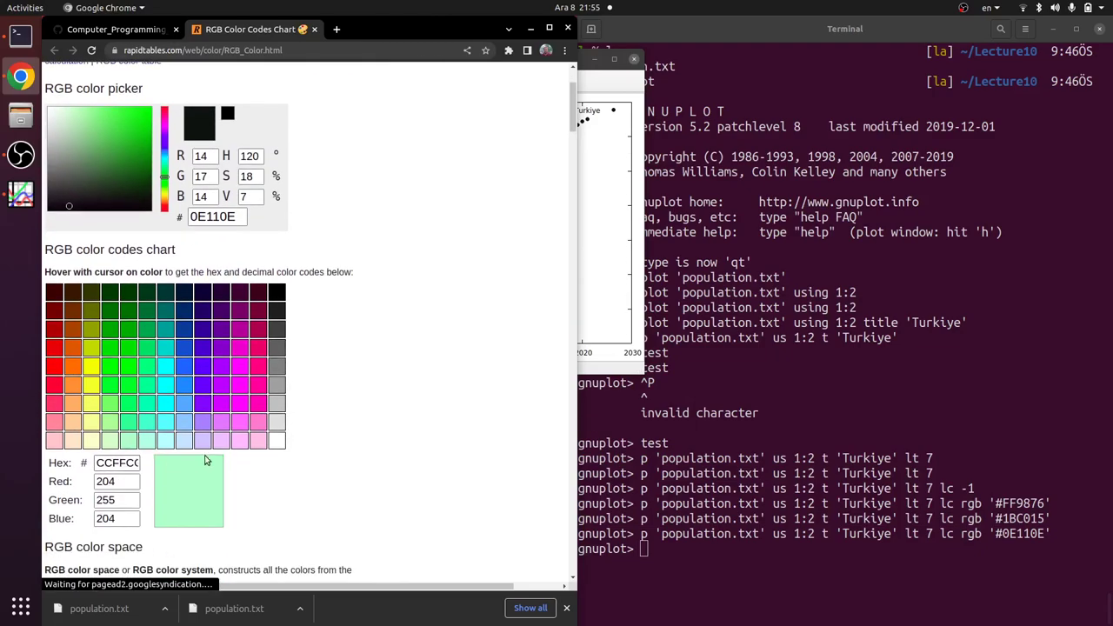
scroll(106, 372, "down", 2)
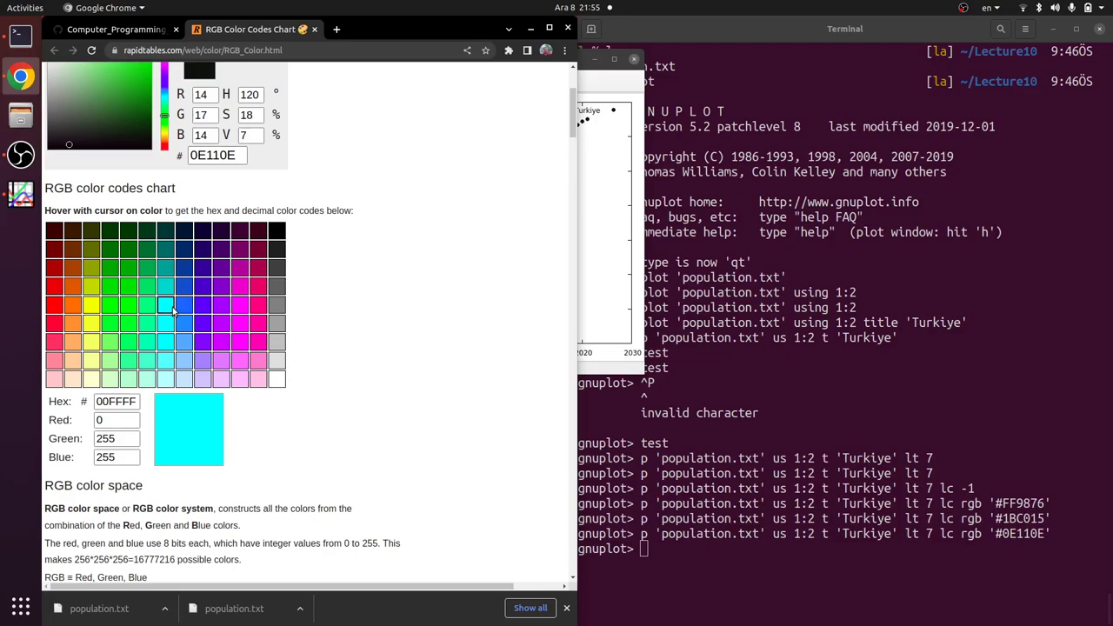
left_click(857, 432)
Change the plot colour to lc rgb '#00FFFF' and replot
key("Up")
key("BackSpace")
key("BackSpace")
key("BackSpace")
key("BackSpace")
key("BackSpace")
key("BackSpace")
type("00")
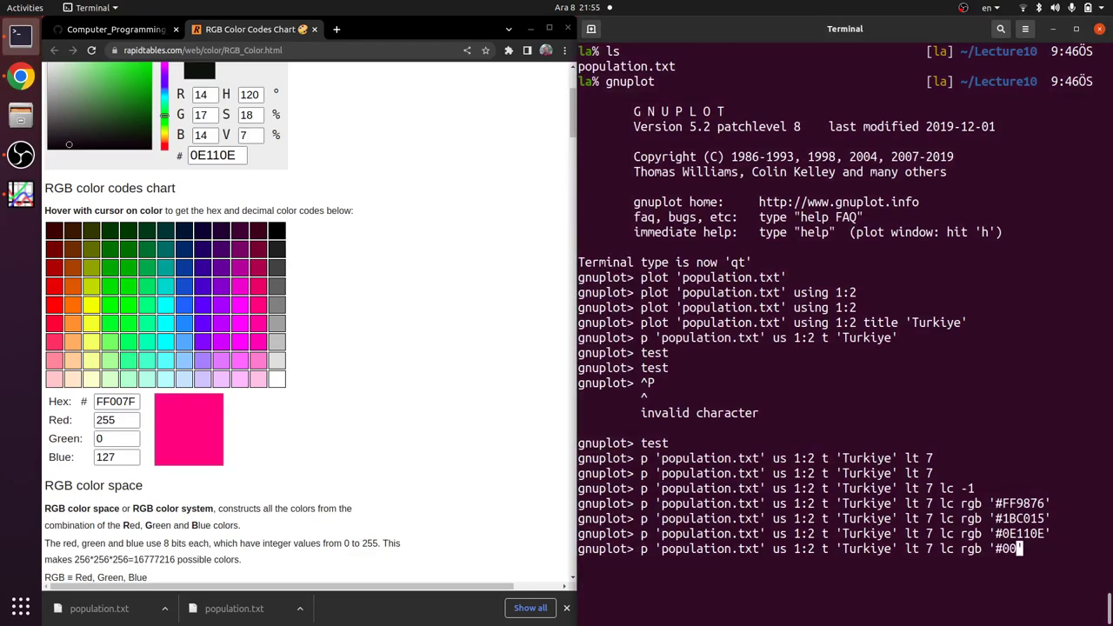
type("FFFF")
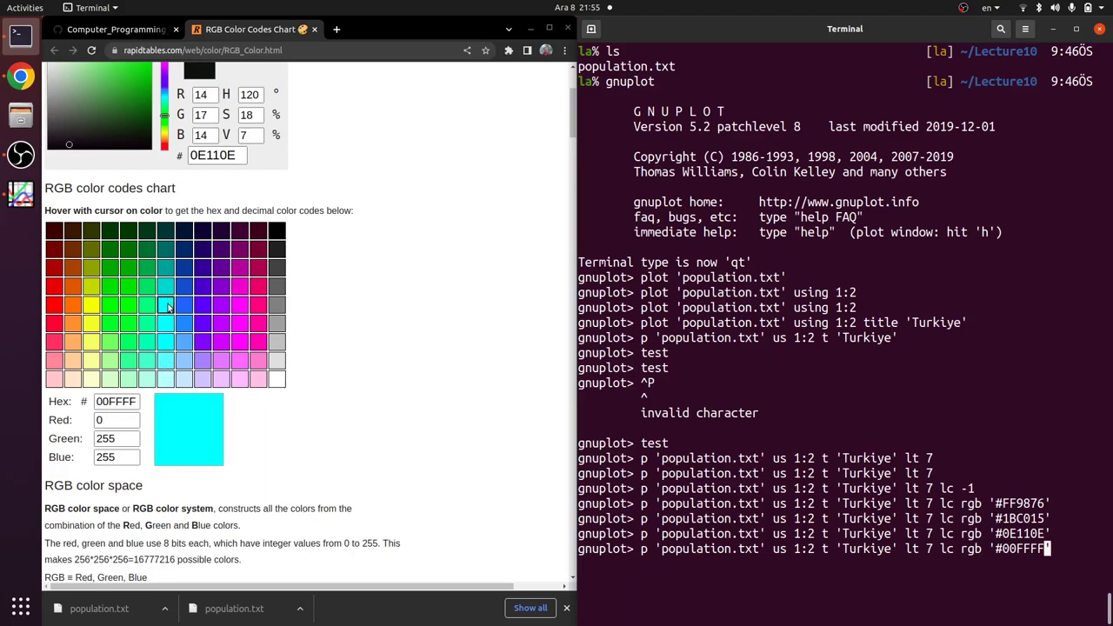
key("Return")
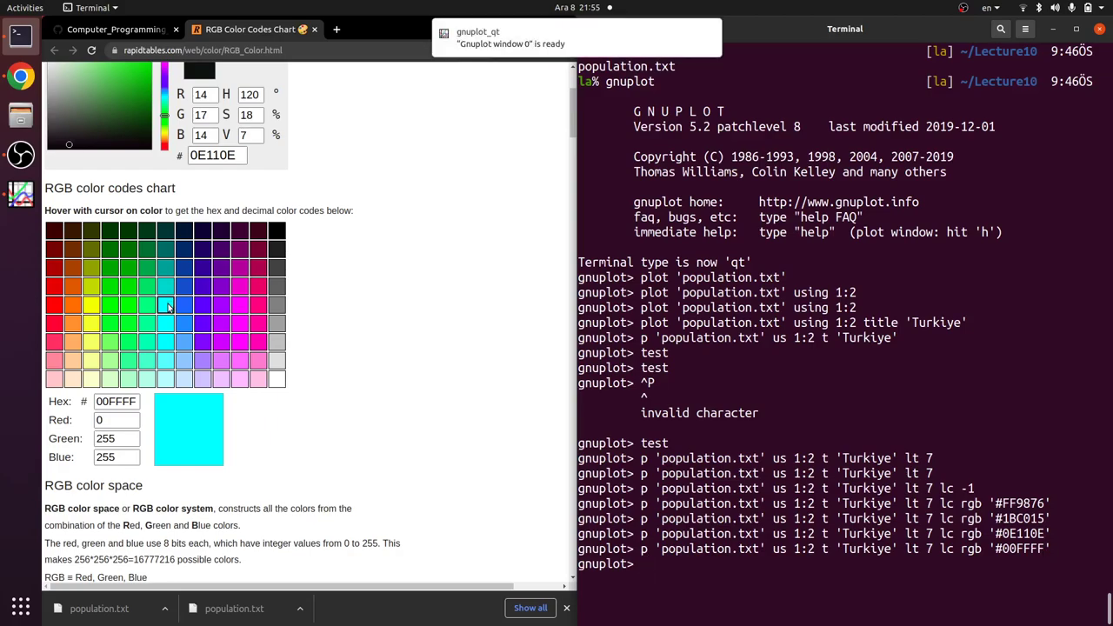
View the cyan plot, then close the RGB Color Codes Chart tab
key("alt+Tab")
key("alt+Tab")
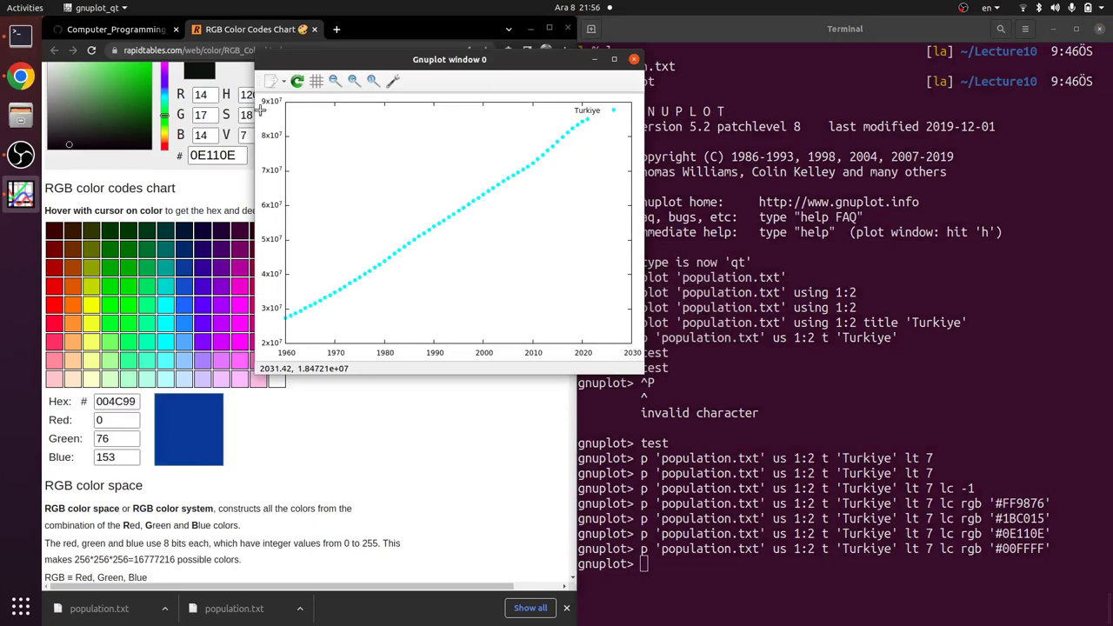
left_click(242, 29)
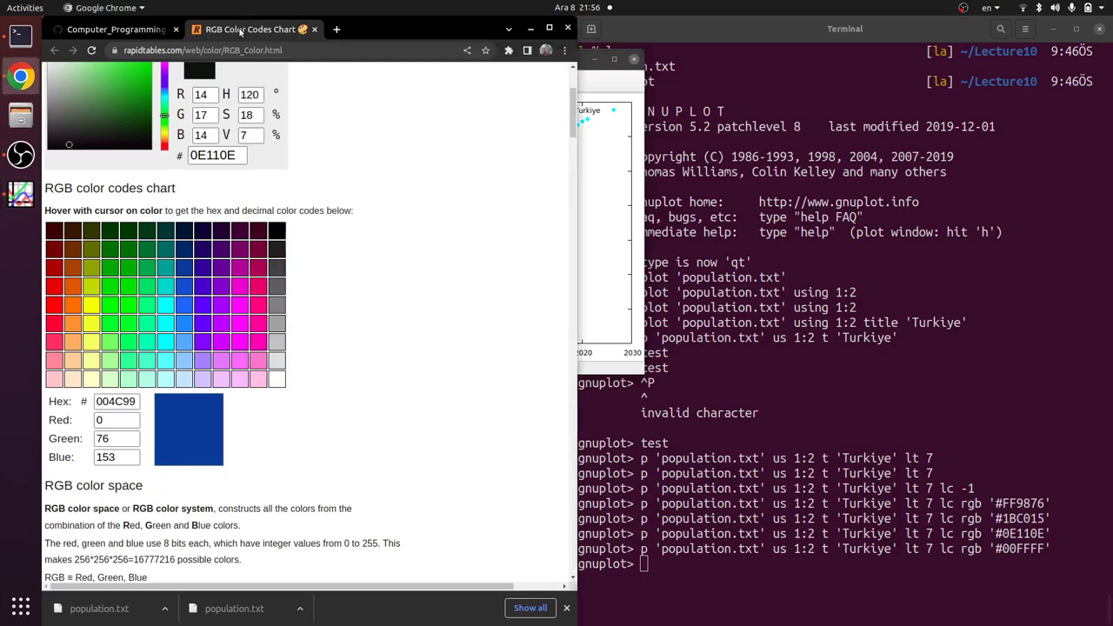
left_click(315, 29)
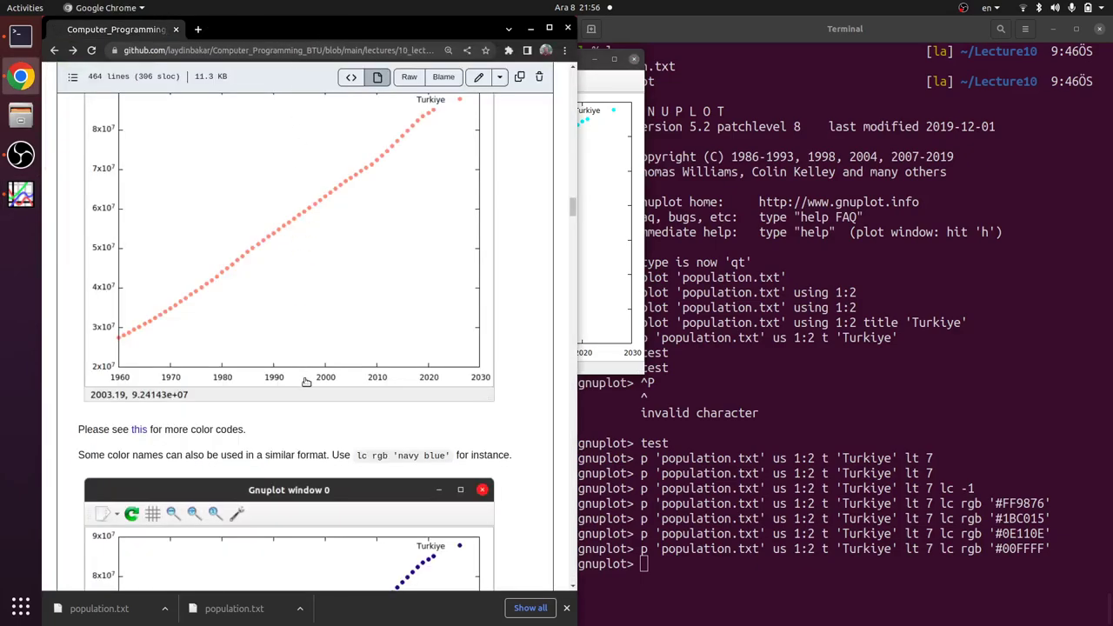
Find and mark the 'navy blue' colour name in the lecture notes
scroll(304, 380, "down", 5)
scroll(172, 270, "down", 2)
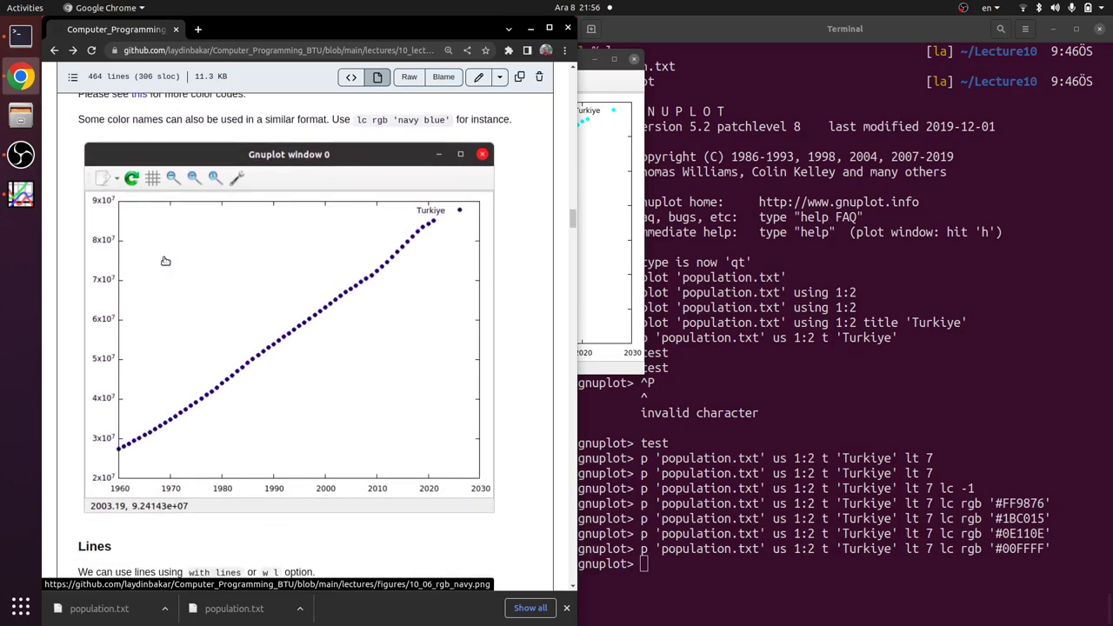
left_click_drag(399, 118, 446, 122)
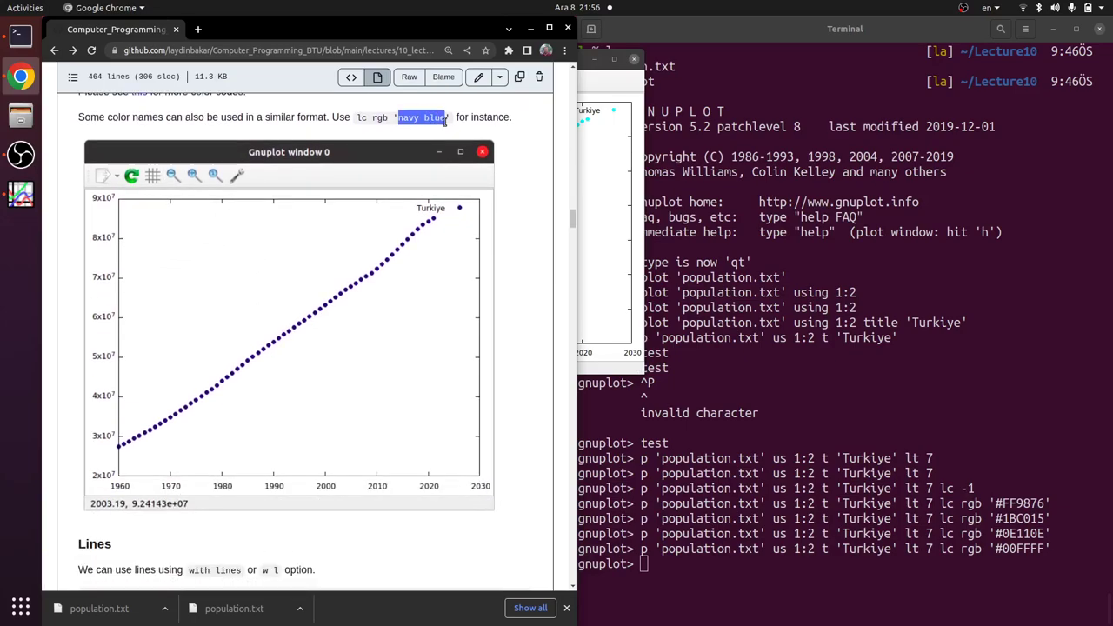
Replot with lc rgb 'navy blue' and check the redrawn plot
left_click(867, 366)
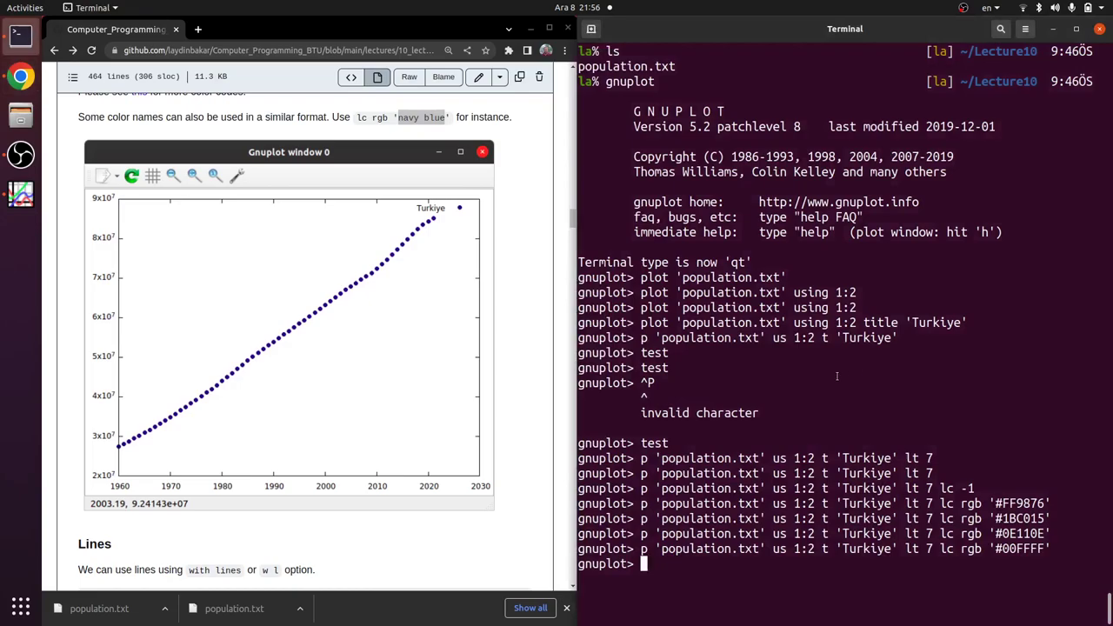
key("Up")
key("BackSpace")
key("BackSpace")
key("BackSpace")
key("BackSpace")
key("BackSpace")
key("BackSpace")
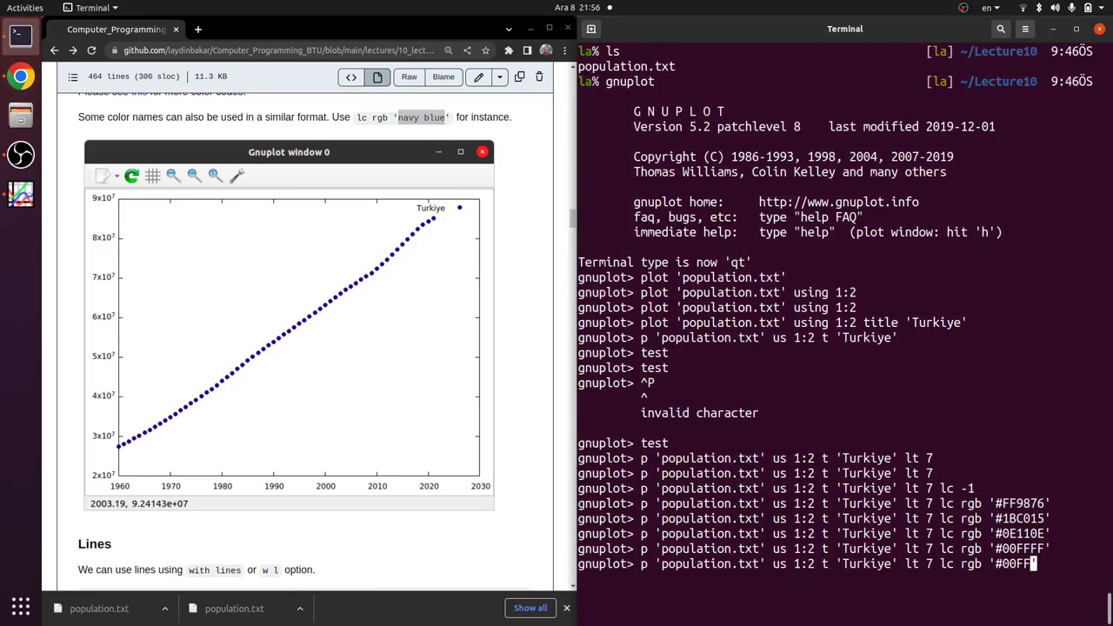
key("BackSpace")
key("BackSpace")
type("navy blue")
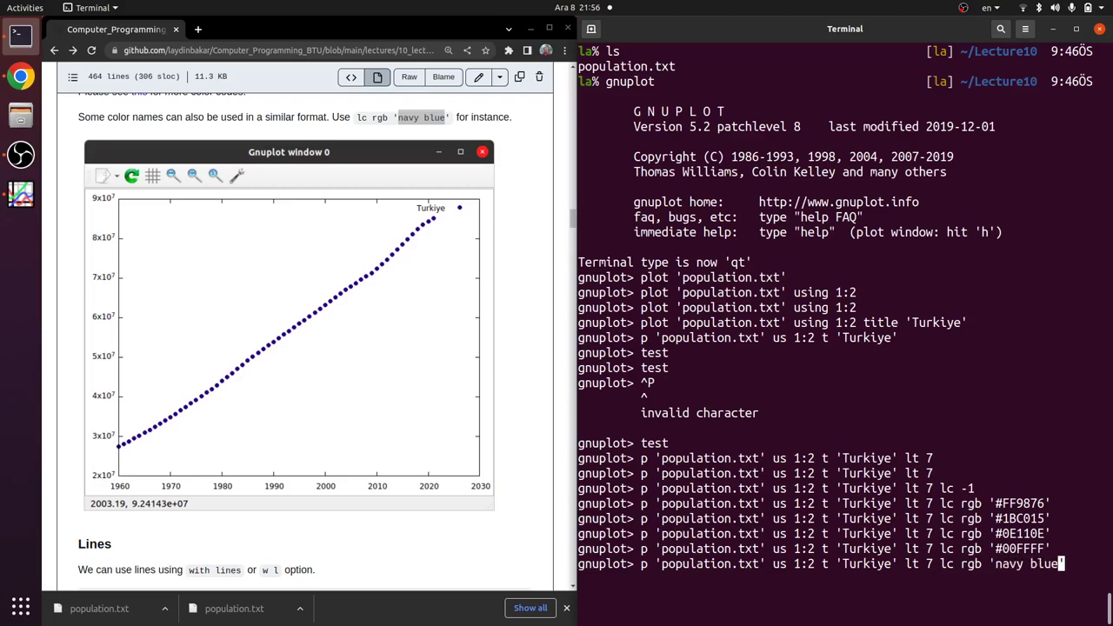
type("'")
key("Return")
key("alt+Tab")
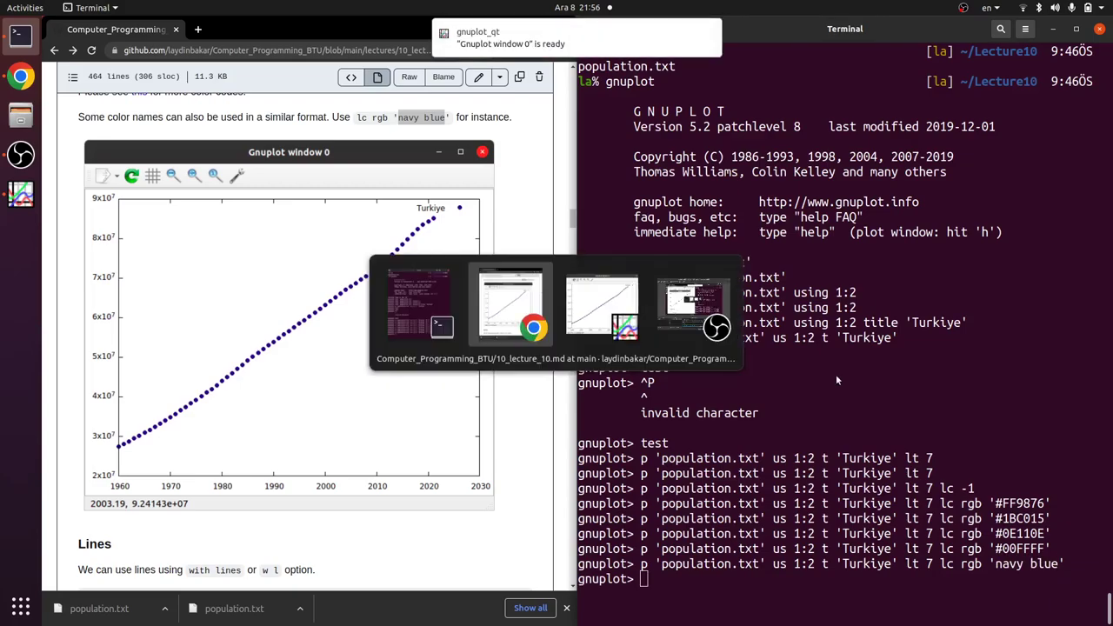
key("alt+Tab")
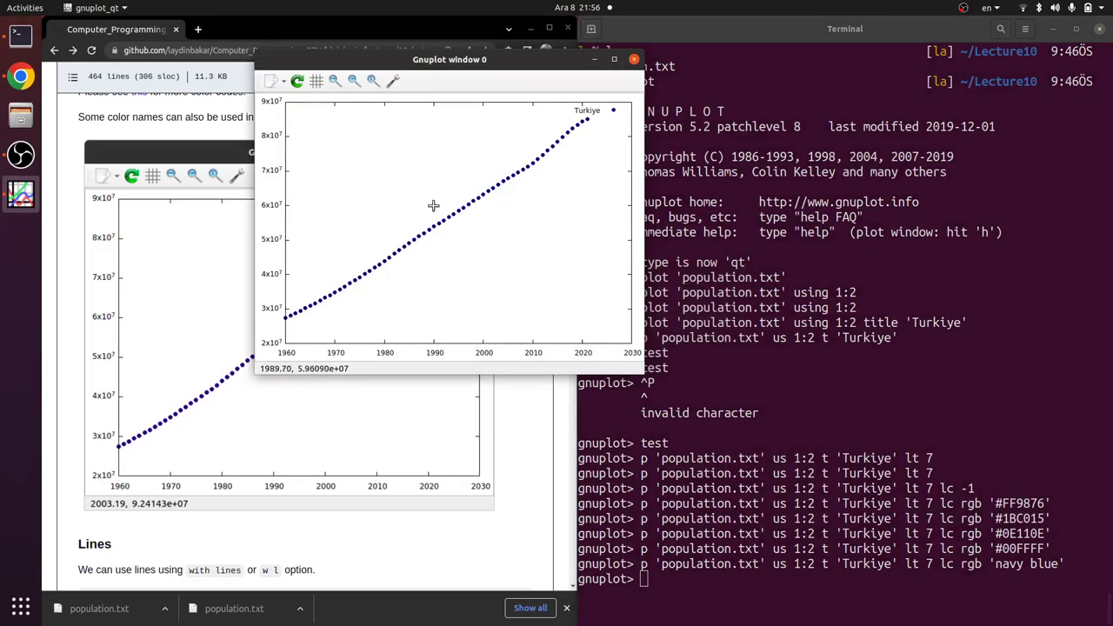
left_click(192, 135)
Append w l to the navy blue command to draw the population as a line
scroll(281, 357, "down", 6)
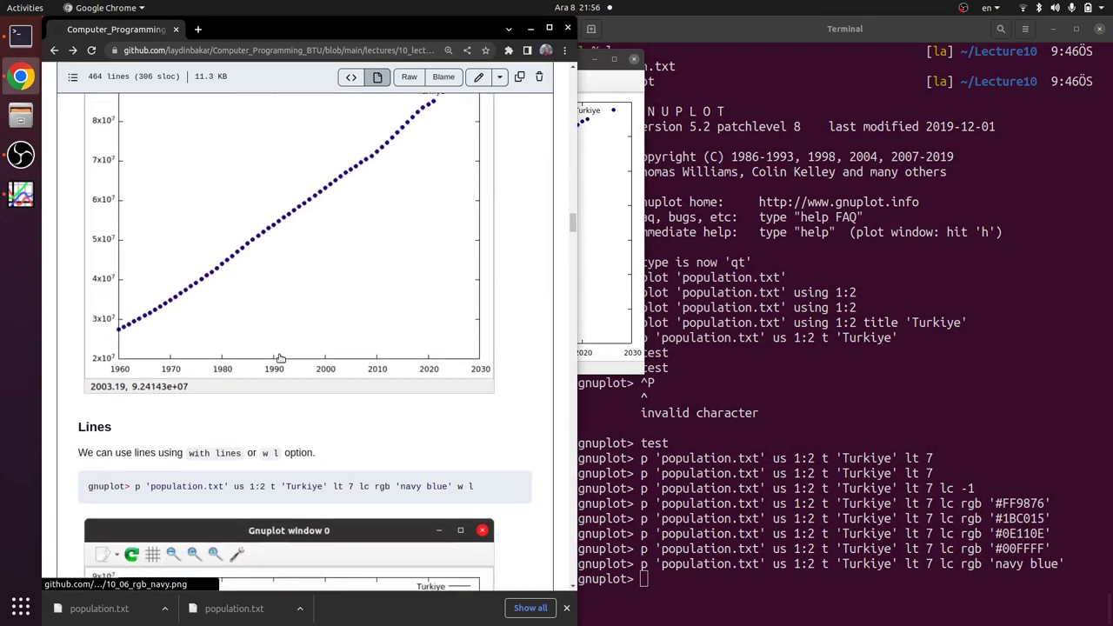
scroll(281, 358, "down", 2)
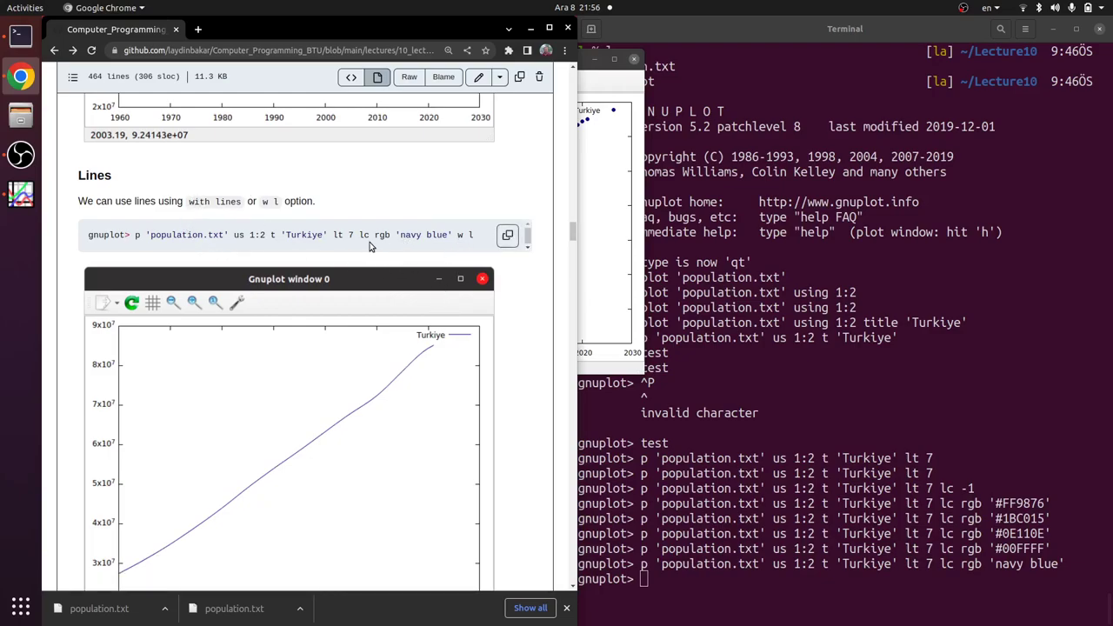
left_click(788, 421)
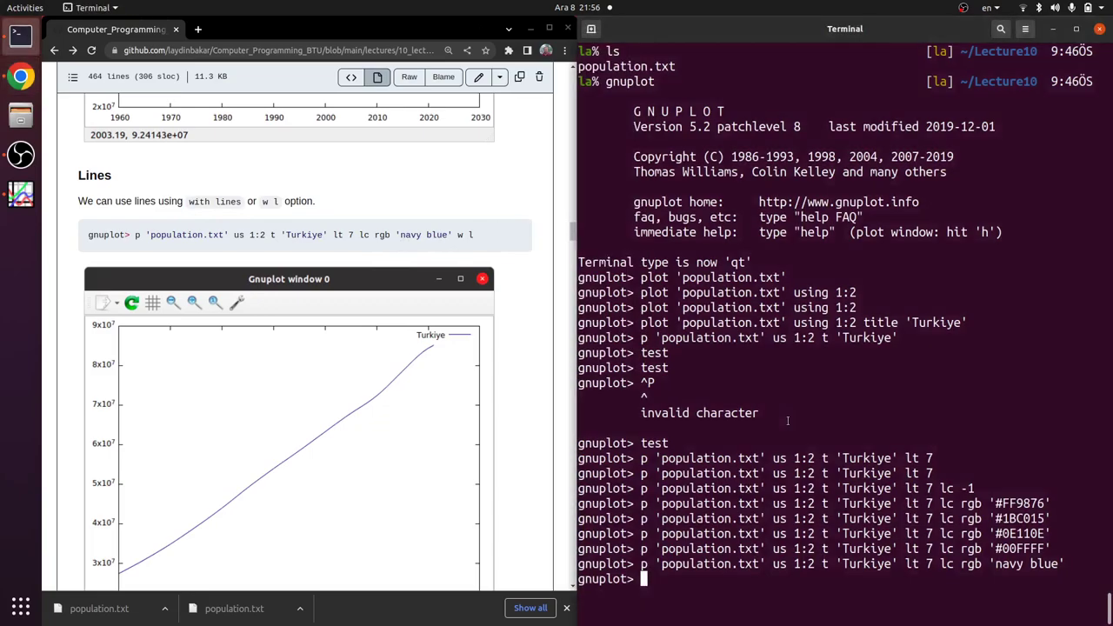
key("Up")
type("w ")
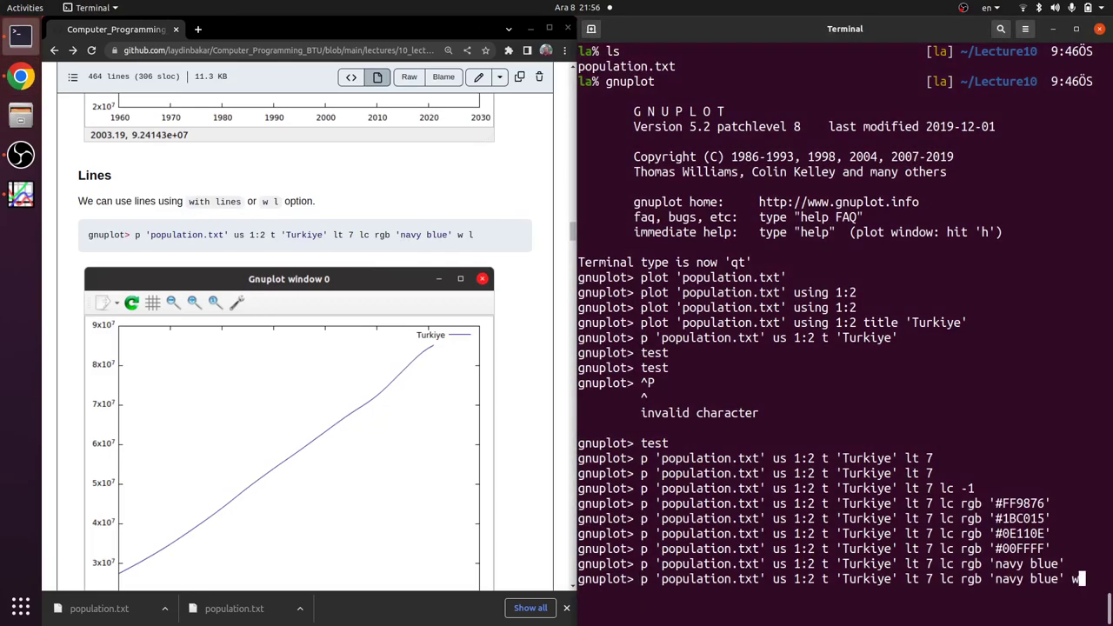
type("l")
key("Return")
key("alt+Tab")
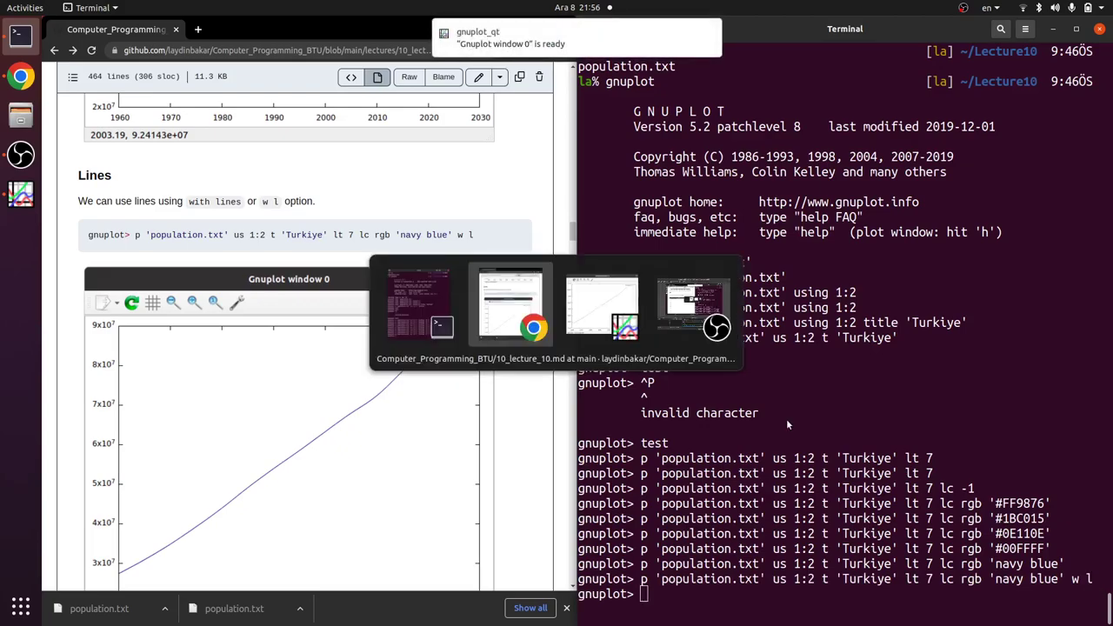
key("alt+Tab")
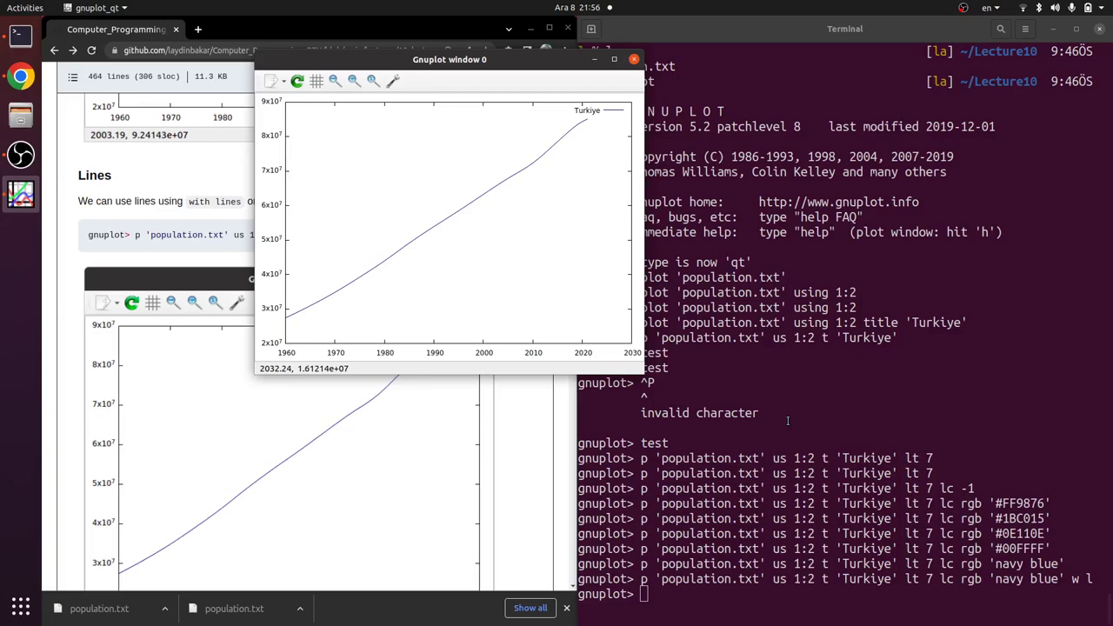
key("alt+Tab")
key("Up")
Change the plot style from w l to w lp for lines with points
type("p")
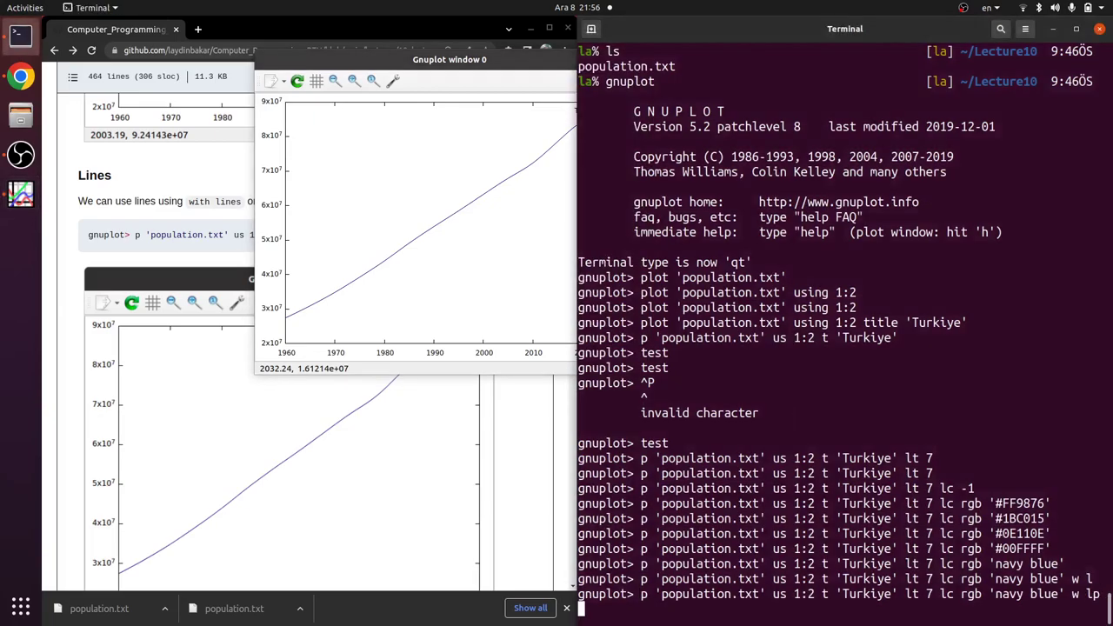
key("Return")
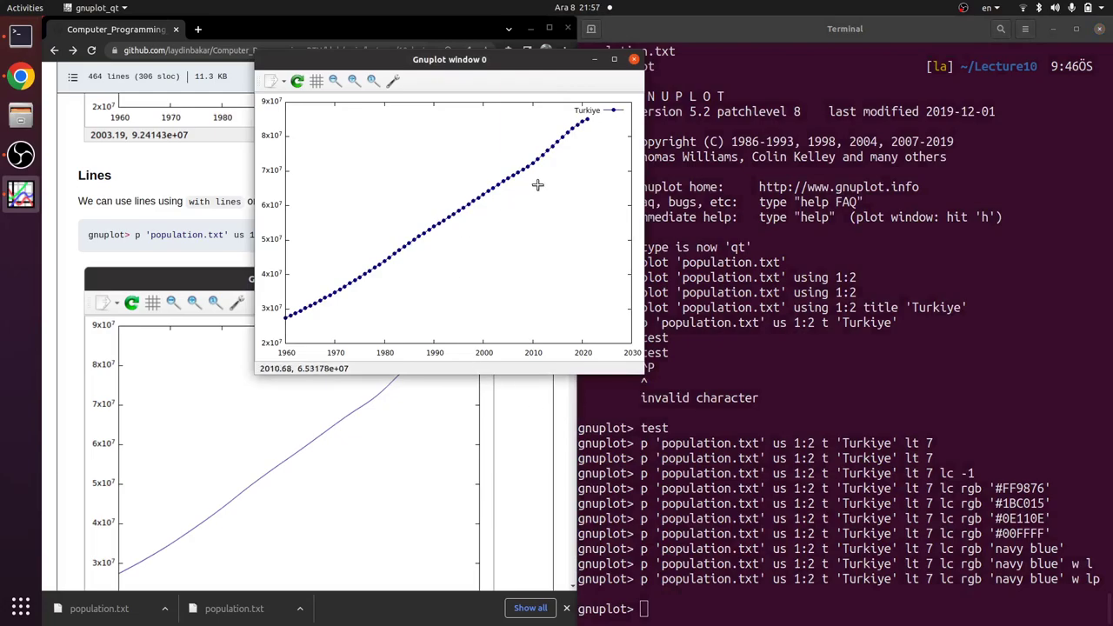
left_click(902, 426)
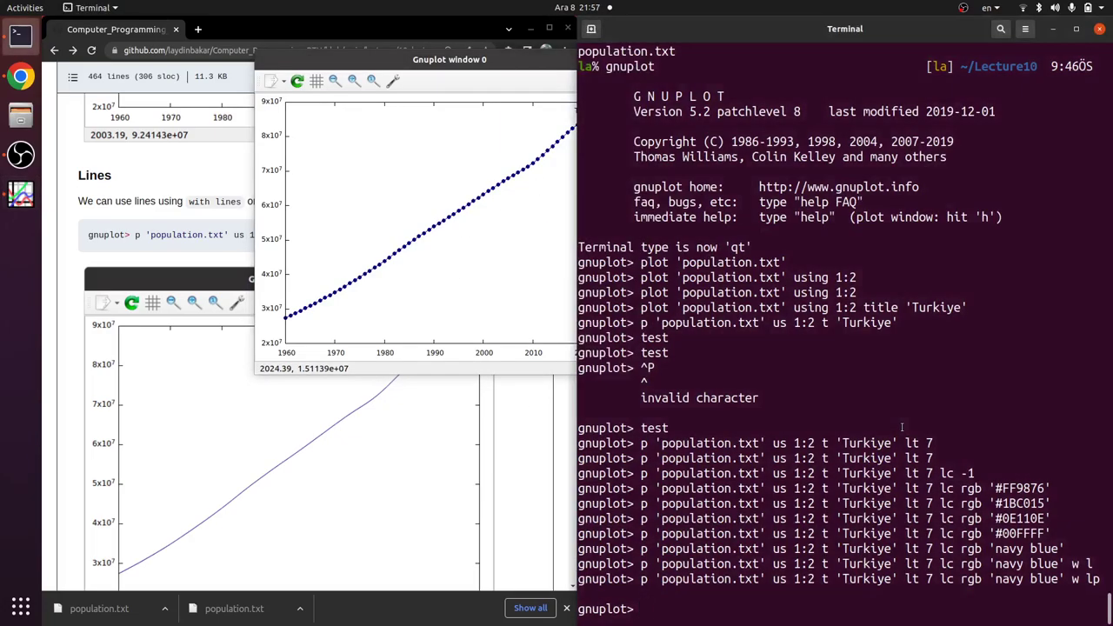
Insert lw 2 before w lp and replot the navy line with points
key("Up")
key("Left")
key("Left")
type("lw ")
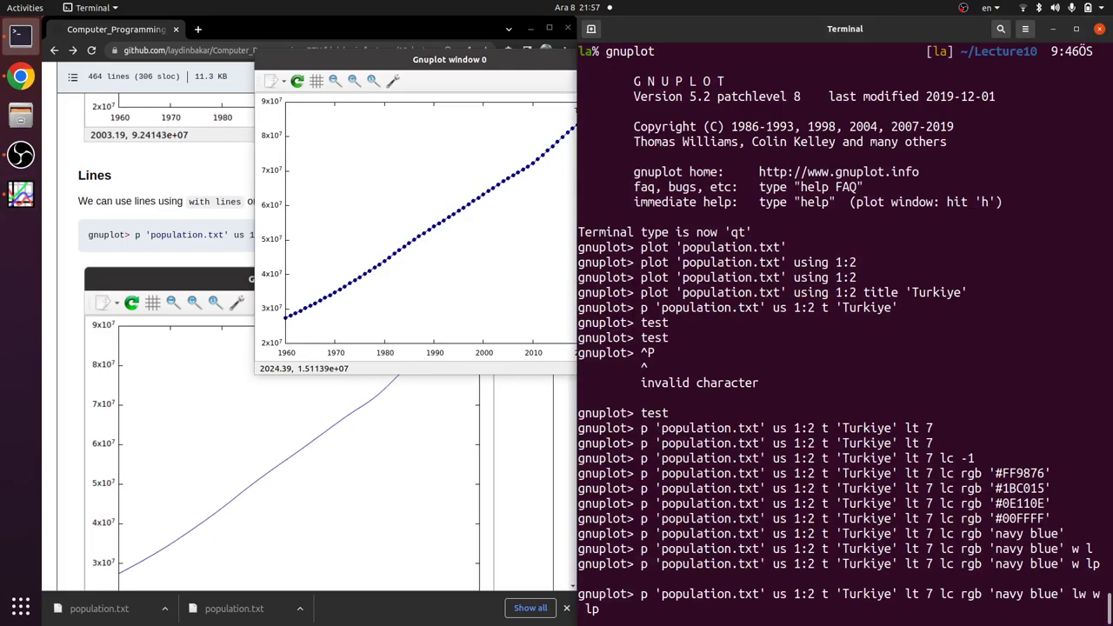
type("3")
key("Right")
key("Right")
key("Right")
key("Right")
key("Right")
key("Left")
key("Left")
key("Left")
key("Left")
key("Left")
key("Left")
key("Left")
key("Left")
key("Left")
key("Right")
key("Right")
key("Right")
key("Right")
key("Right")
key("Right")
key("Right")
key("Left")
key("Left")
key("Left")
key("Left")
key("Left")
key("Left")
key("Right")
key("Left")
key("Right")
key("Right")
key("Delete")
type("2")
key("Right")
key("Right")
key("Right")
key("Right")
key("Right")
key("Return")
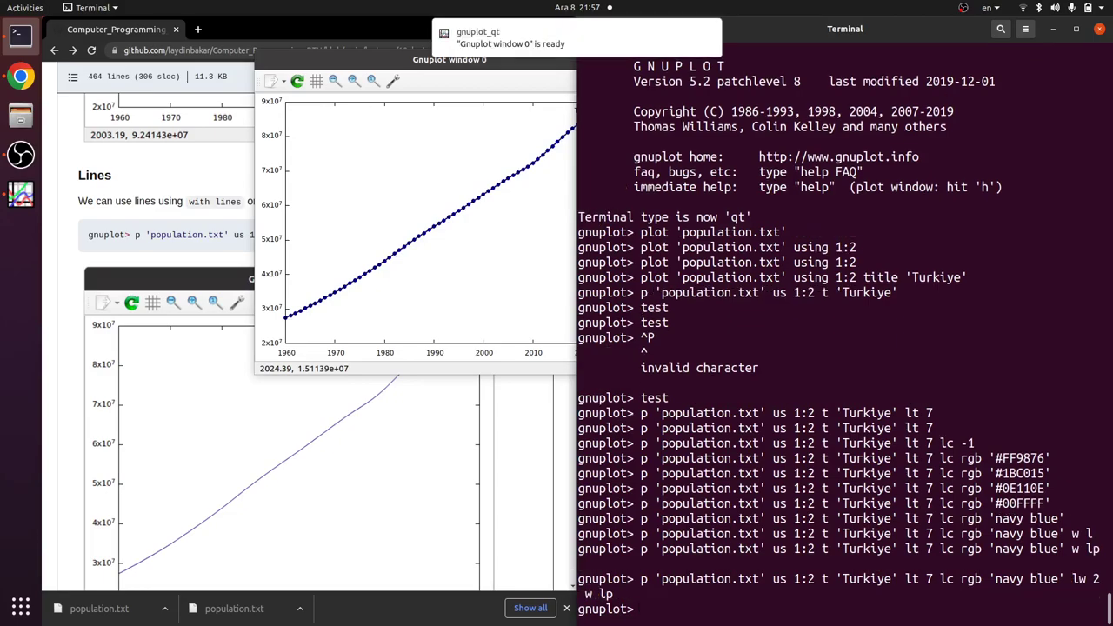
key("alt+Tab")
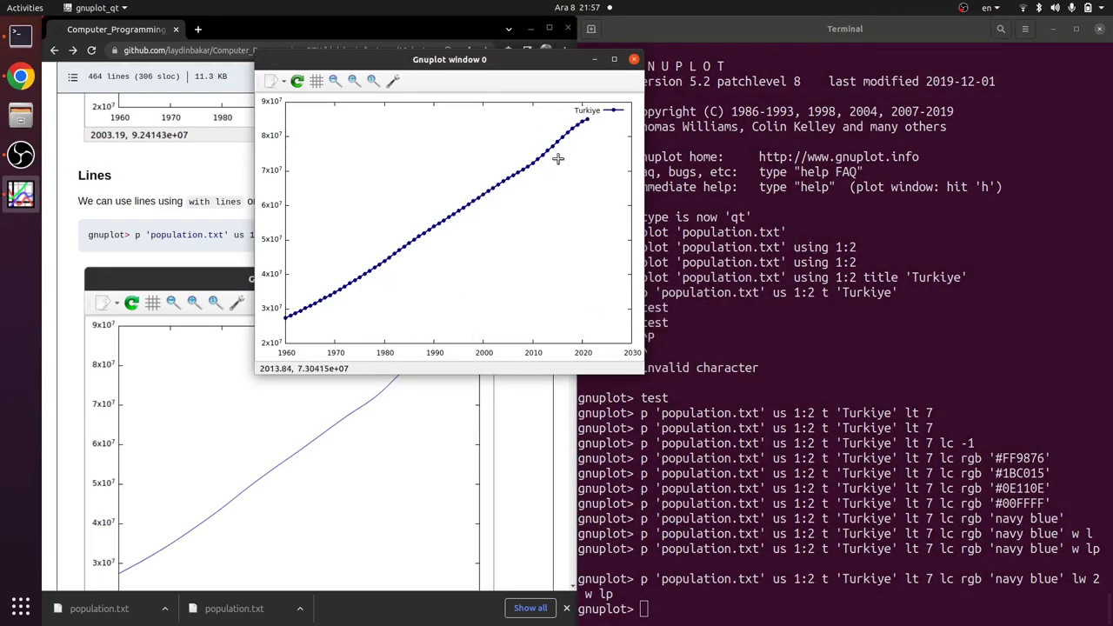
Scroll down the lecture notes page and glance at the plot window
scroll(214, 495, "down", 4)
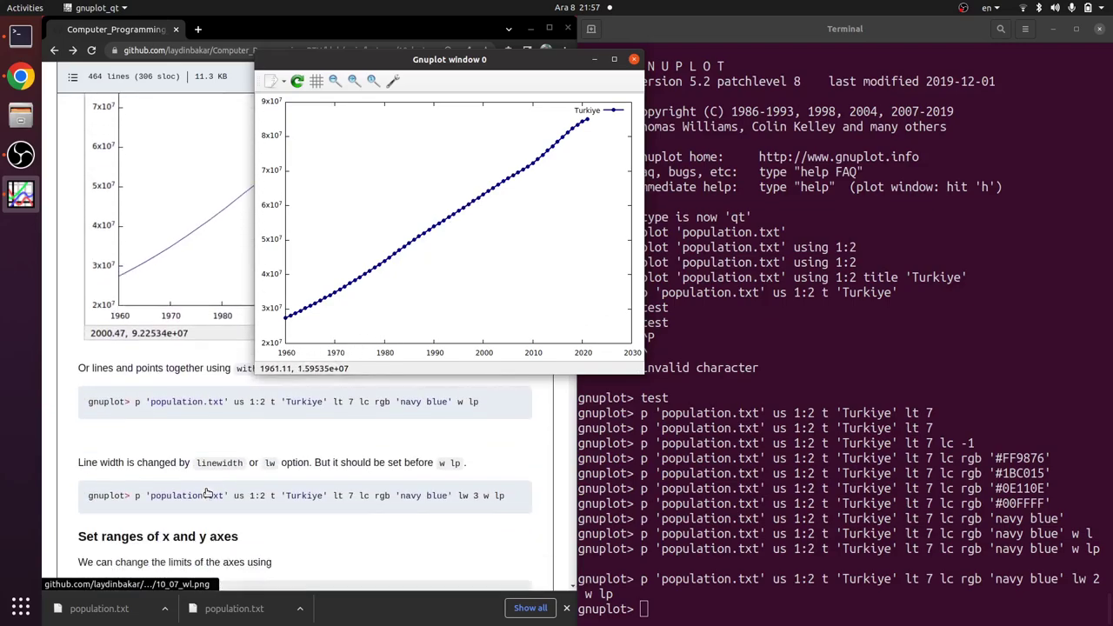
scroll(208, 493, "down", 5)
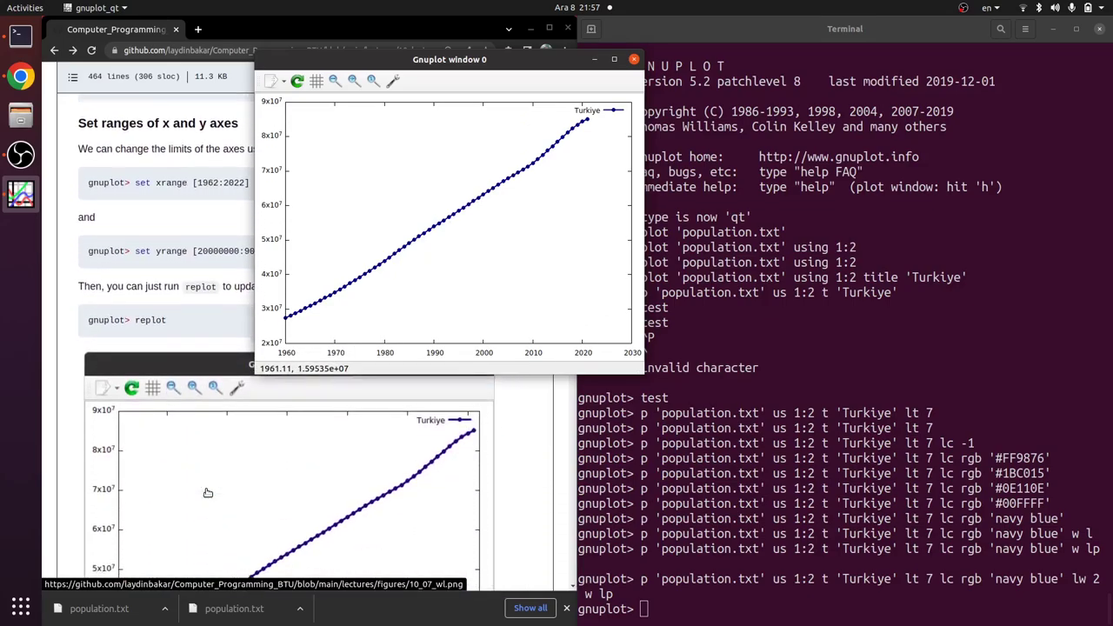
scroll(208, 493, "down", 1)
key("alt+Tab")
key("alt+Tab")
key("alt+Tab")
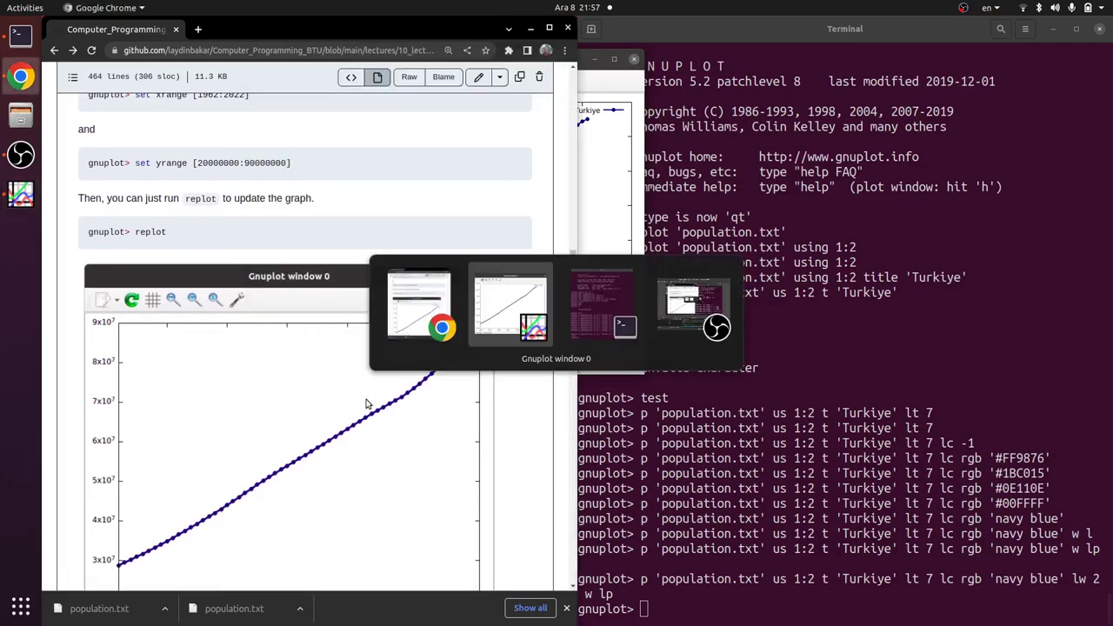
key("alt+Tab")
key("alt+Tab")
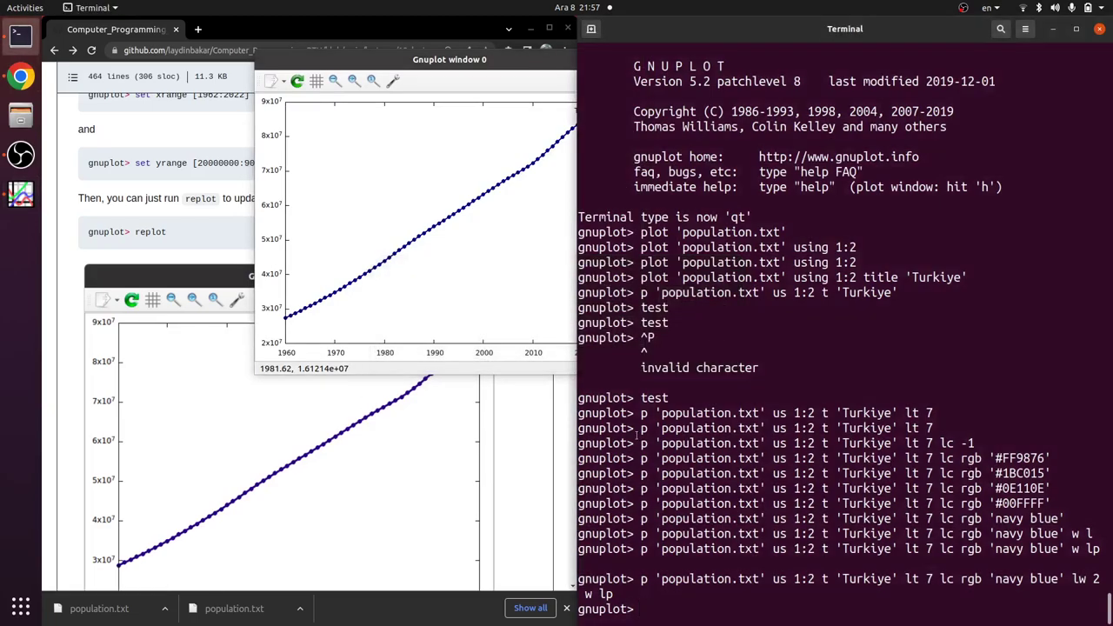
Redraw the Turkiye plot with line width 3 instead of 2 (lw 3 w lp)
key("Up")
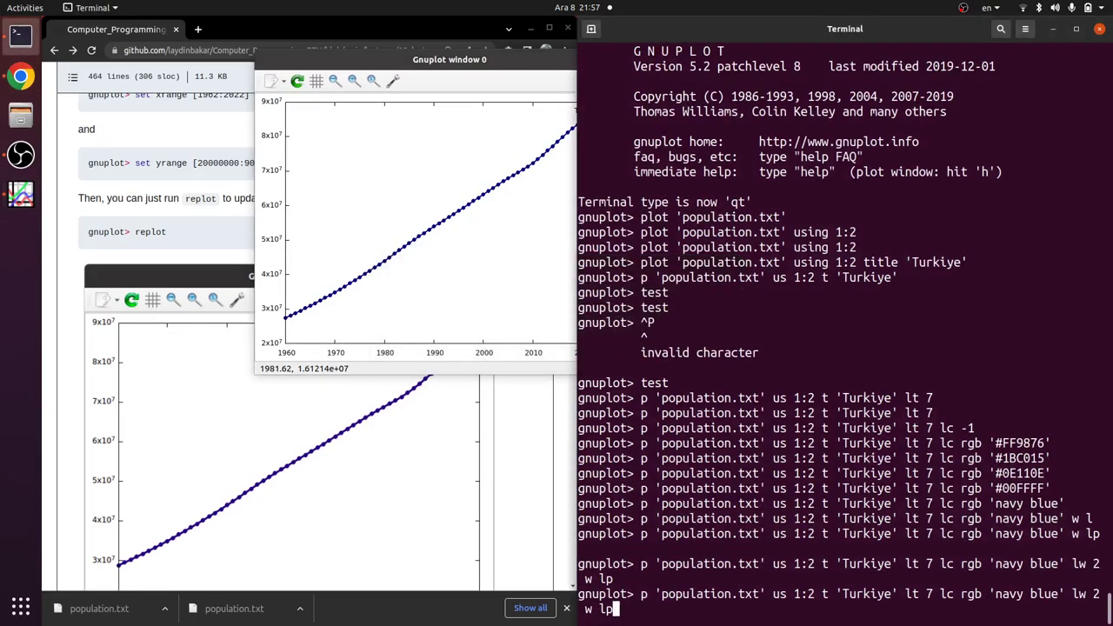
left_click(179, 165)
scroll(343, 154, "up", 5)
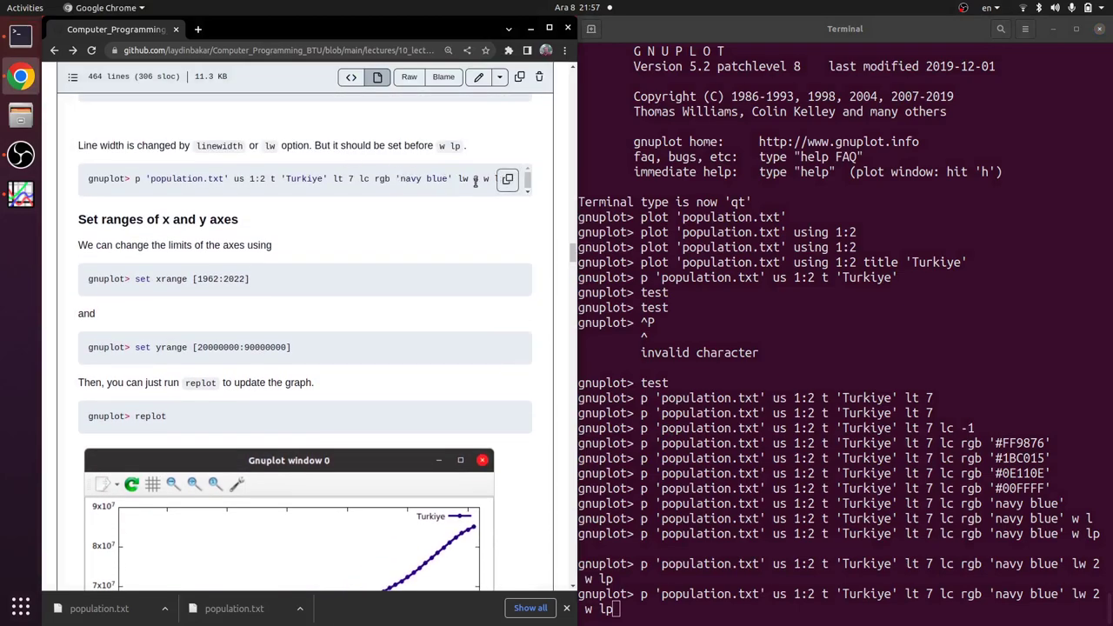
scroll(422, 300, "down", 4)
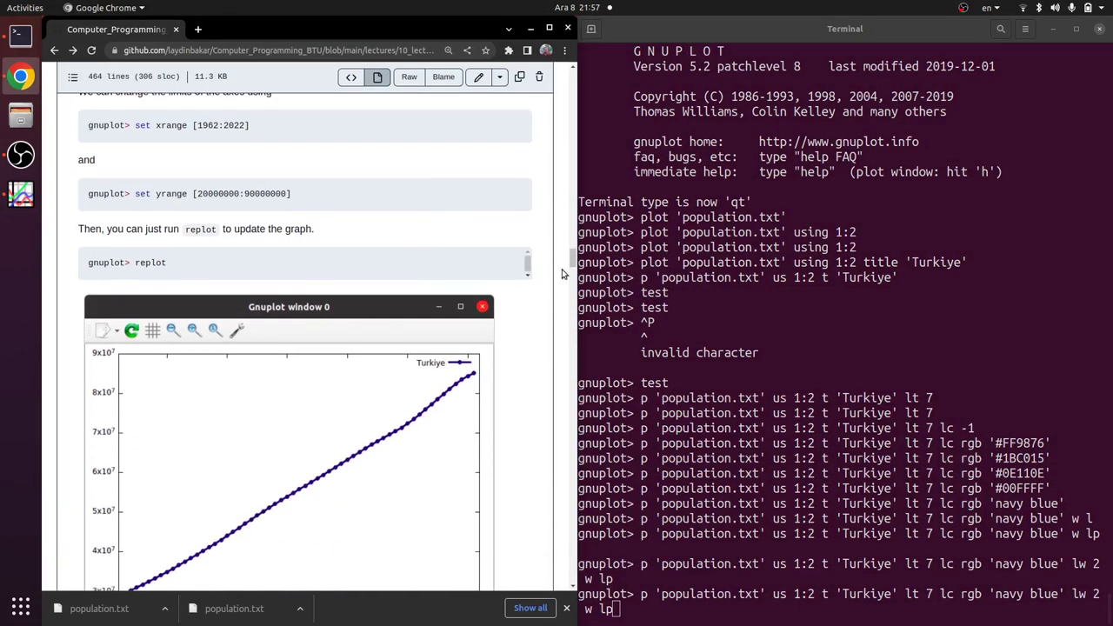
left_click(893, 365)
key("Left")
key("Left")
key("Left")
key("Left")
key("Left")
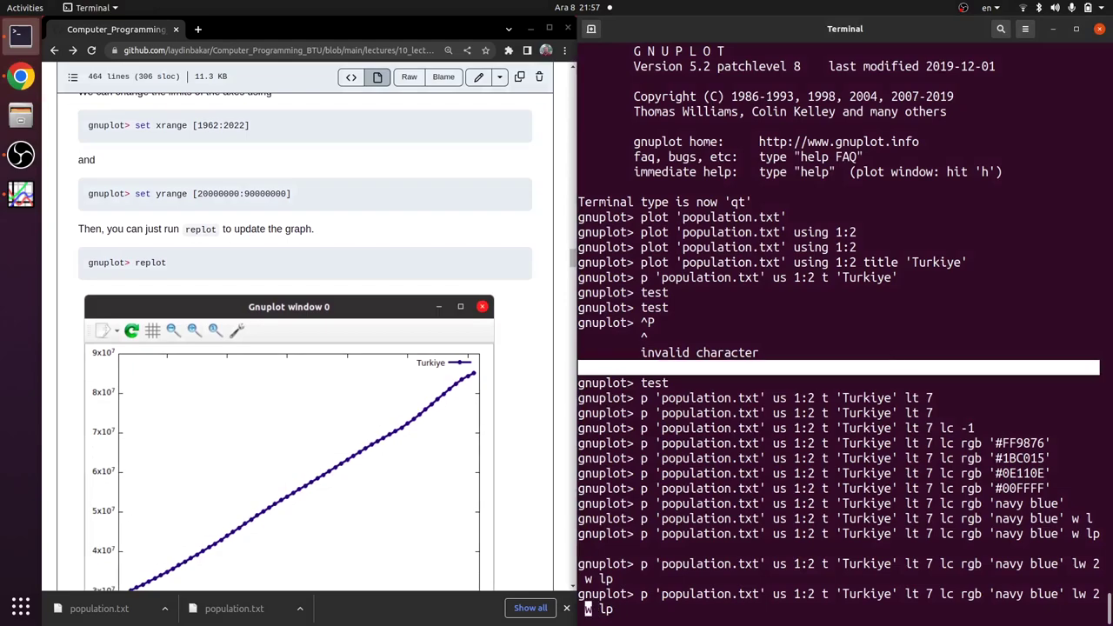
key("BackSpace")
type("3")
key("Return")
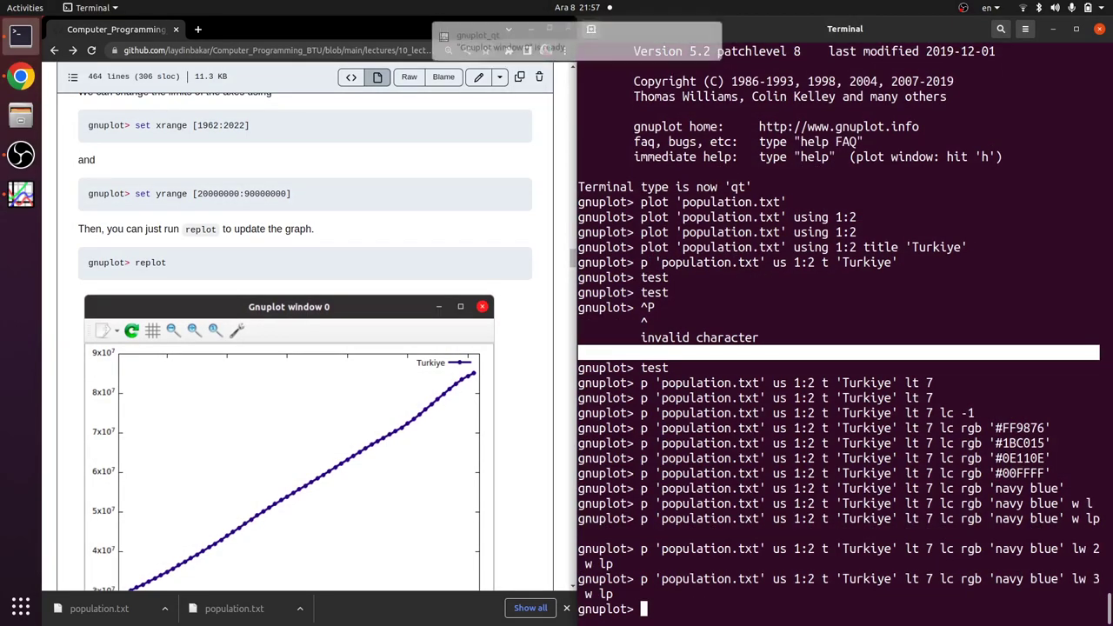
Scroll the lecture page to the 'Set ranges of x and y axes' section and its code
key("alt+Tab")
key("alt+Tab")
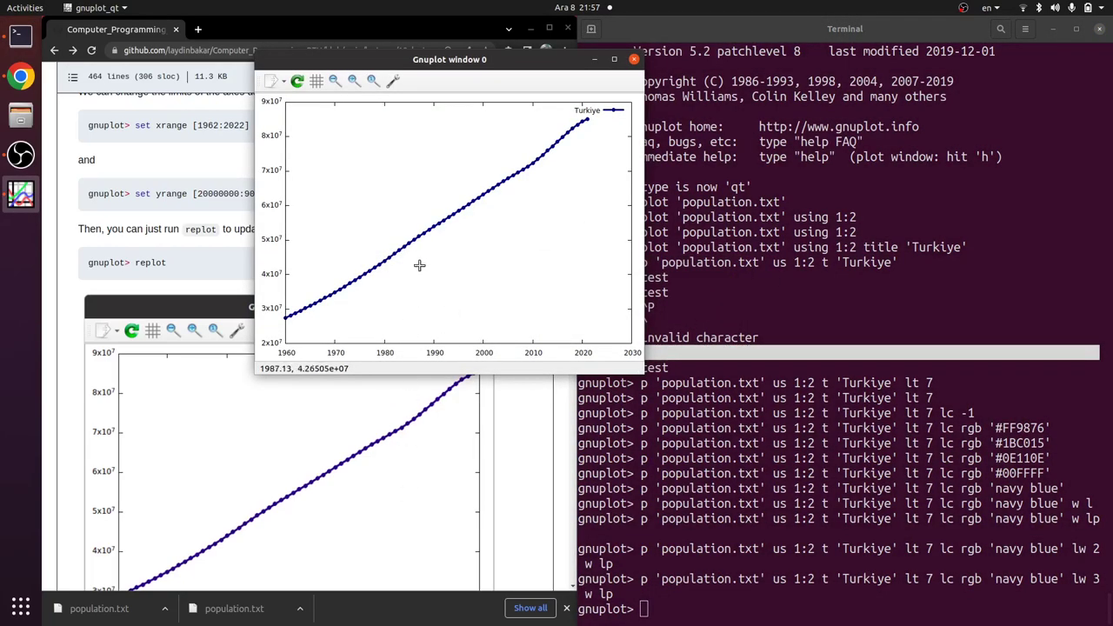
scroll(268, 427, "down", 2)
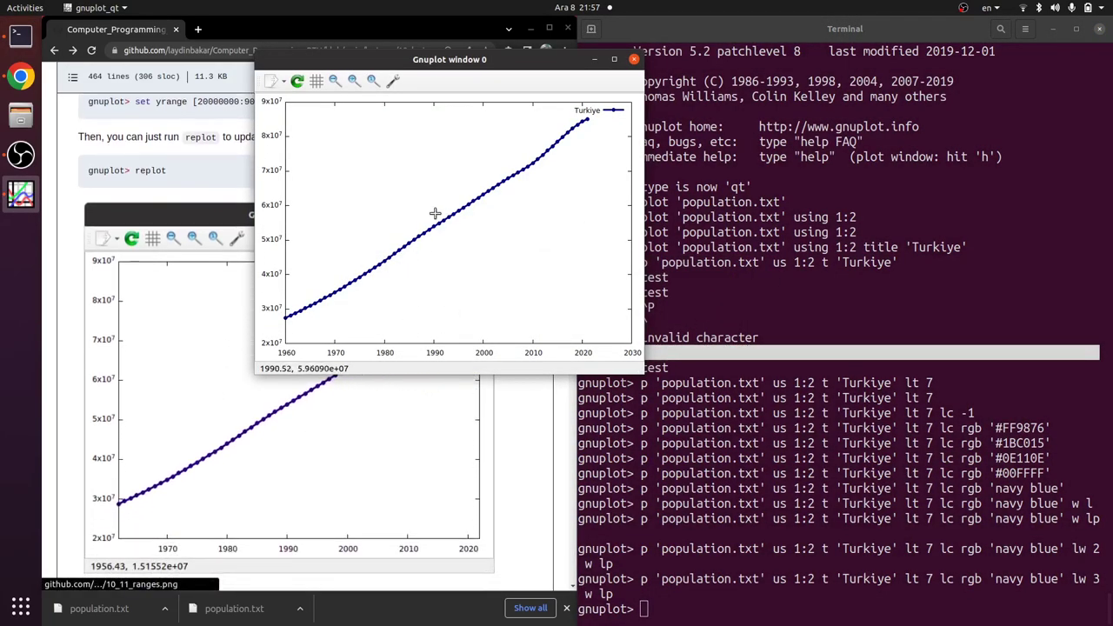
left_click(180, 184)
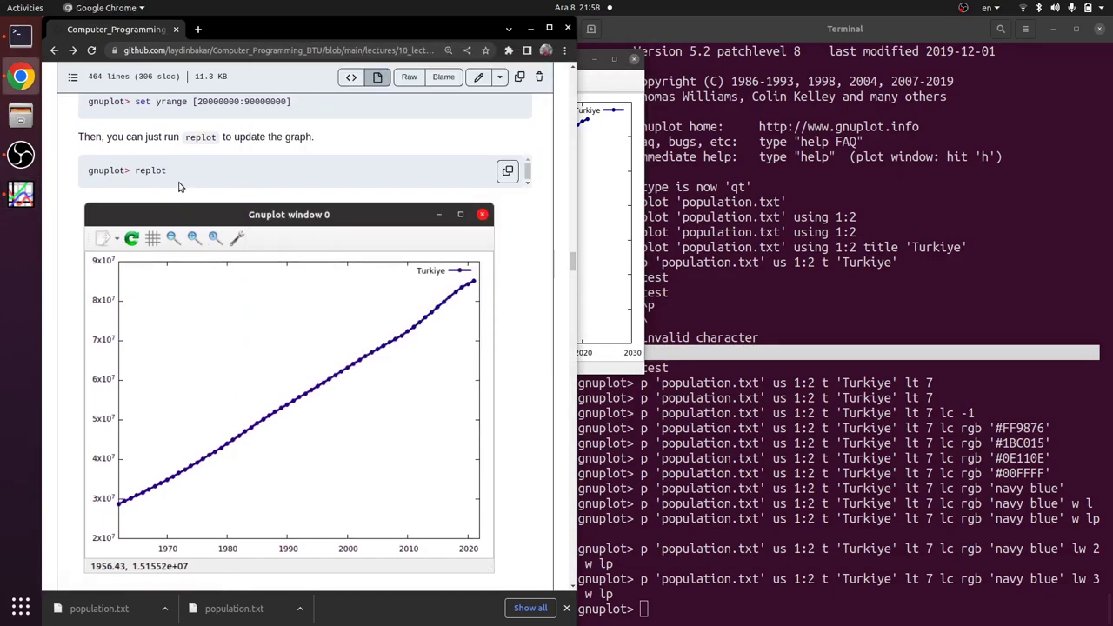
scroll(180, 187, "down", 2)
scroll(174, 217, "up", 4)
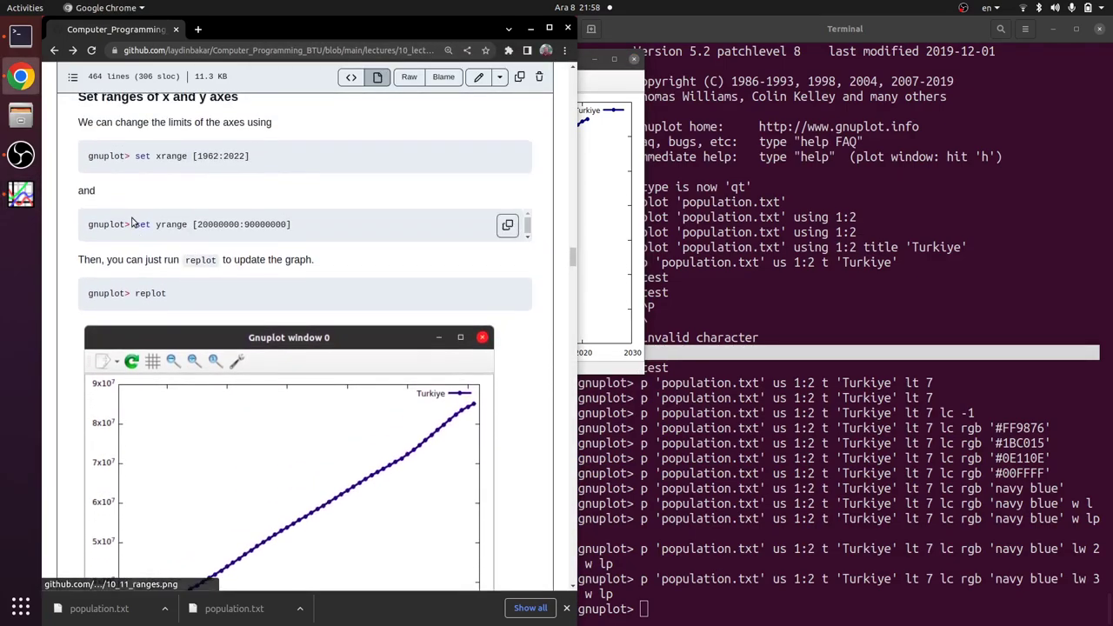
scroll(132, 224, "up", 5)
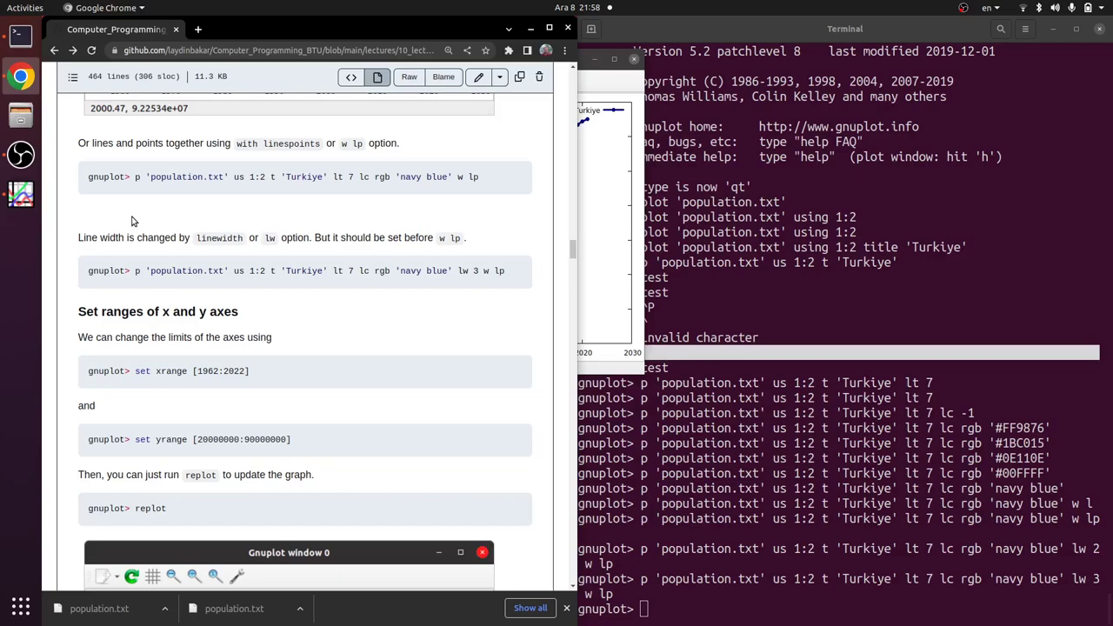
scroll(132, 222, "up", 3)
scroll(133, 222, "up", 4)
scroll(132, 222, "down", 10)
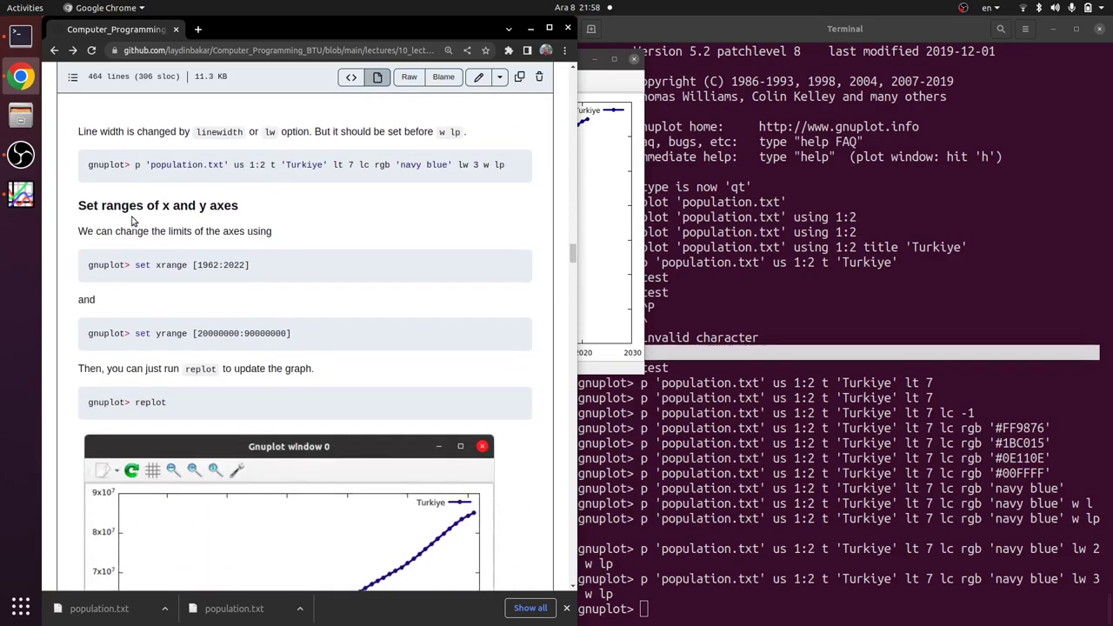
scroll(132, 222, "down", 8)
scroll(133, 220, "up", 6)
scroll(133, 220, "up", 3)
Set the x axis range to [1962:2022]
key("alt+Tab")
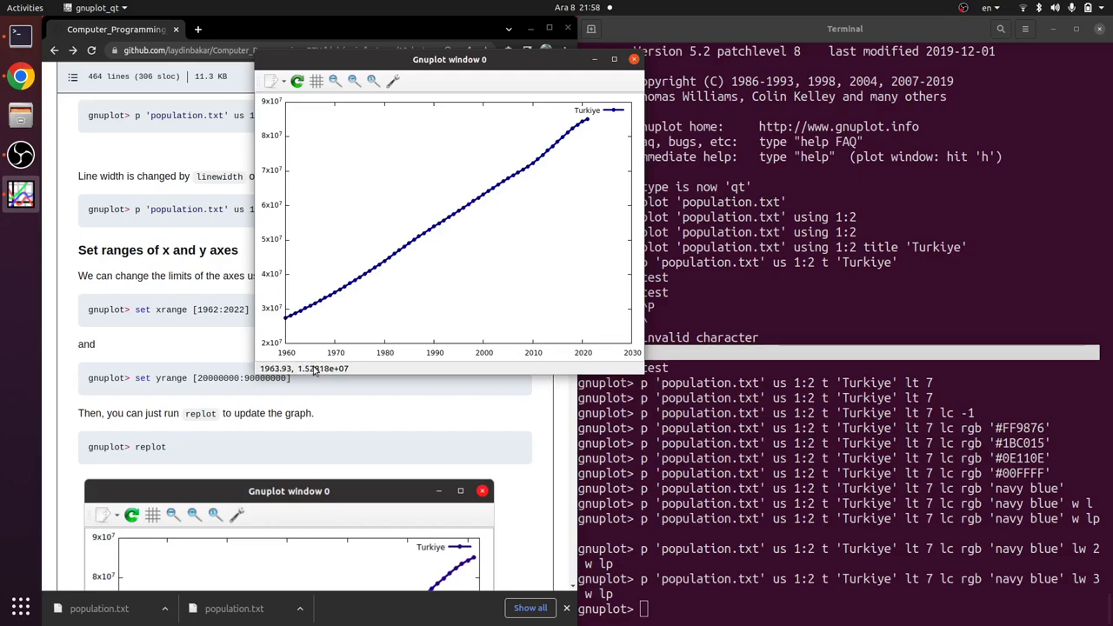
left_click(146, 366)
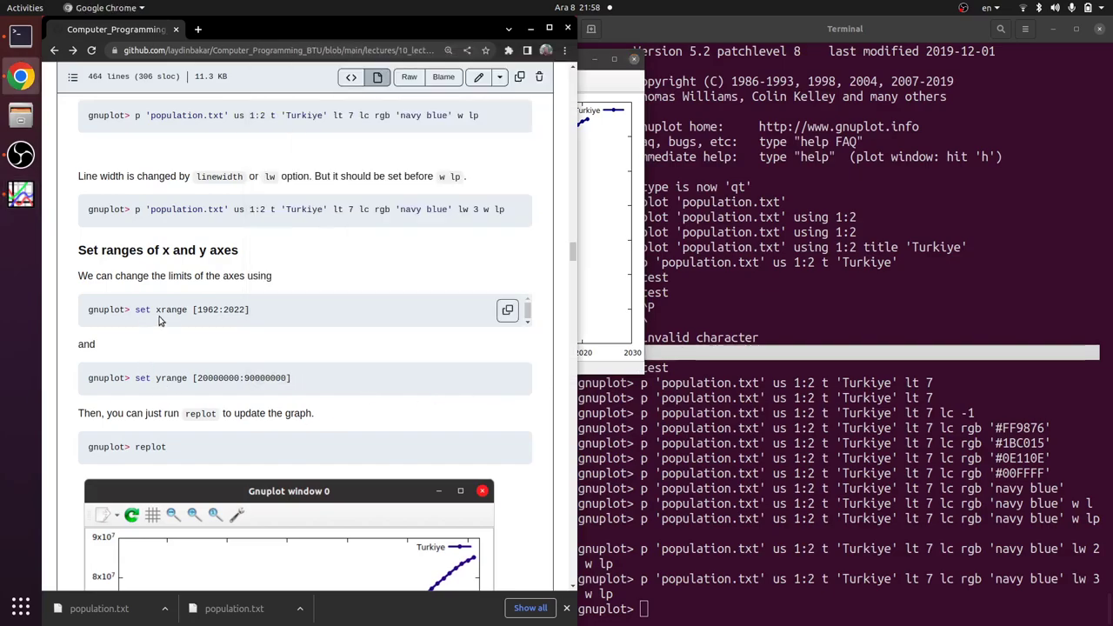
left_click(871, 467)
type("set xrange [")
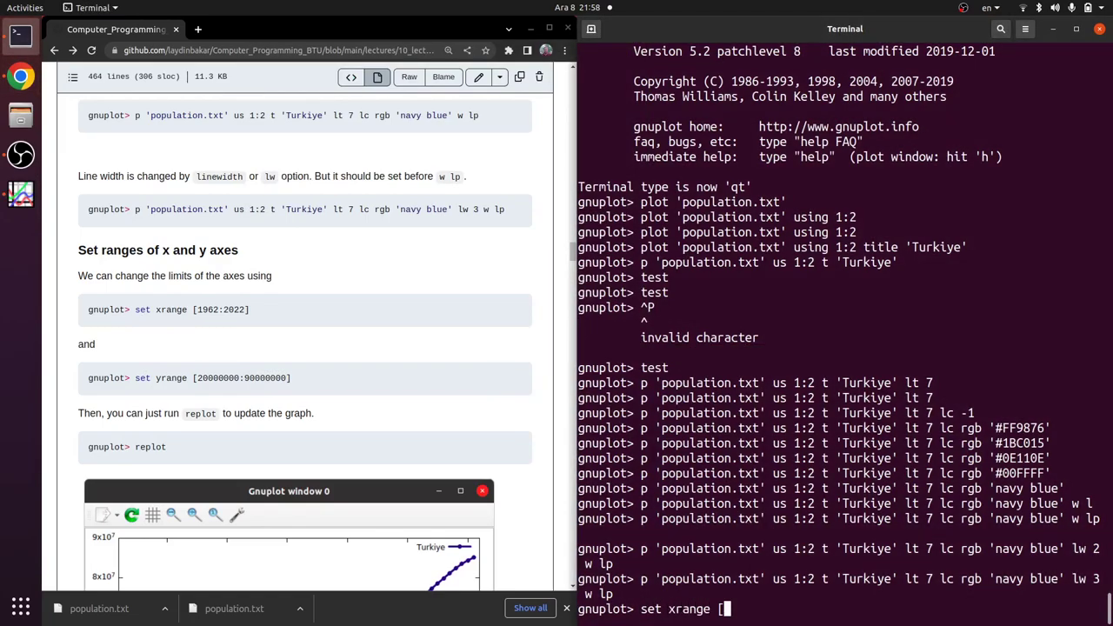
type("1962:2022]")
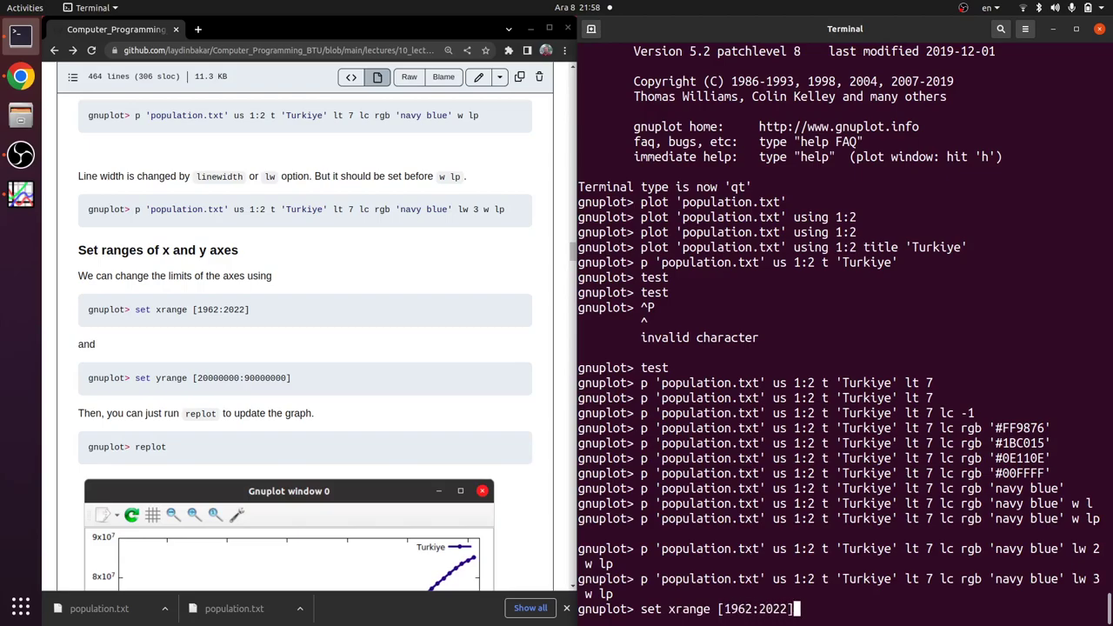
key("Return")
Set the y axis range to [20000000:90000000], fixing the mistyped extra zeros
type("set")
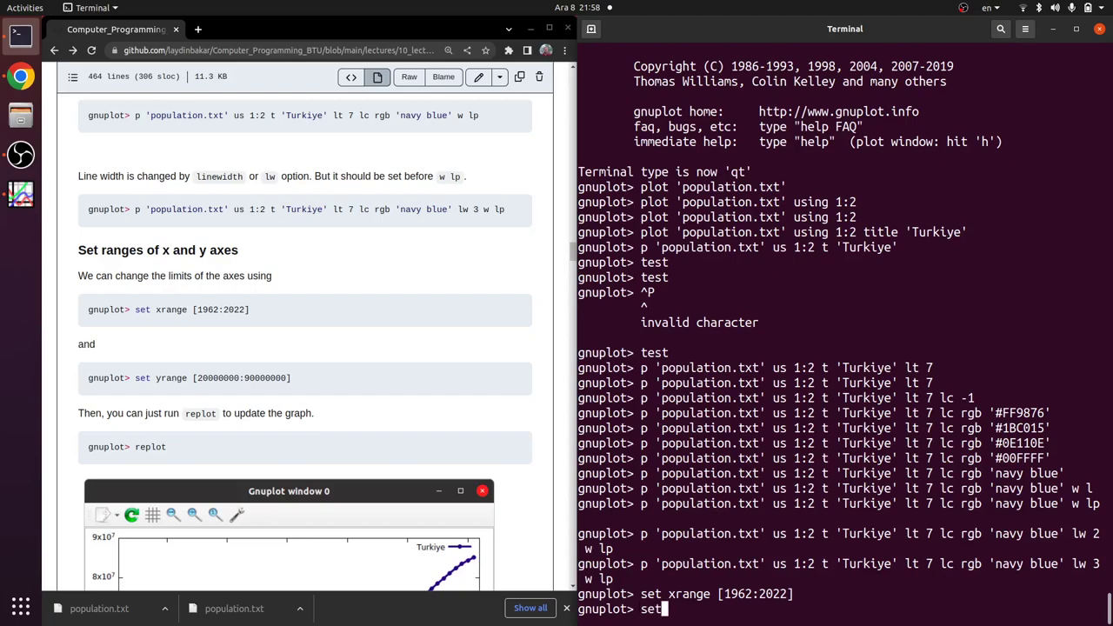
type(" yrange [20")
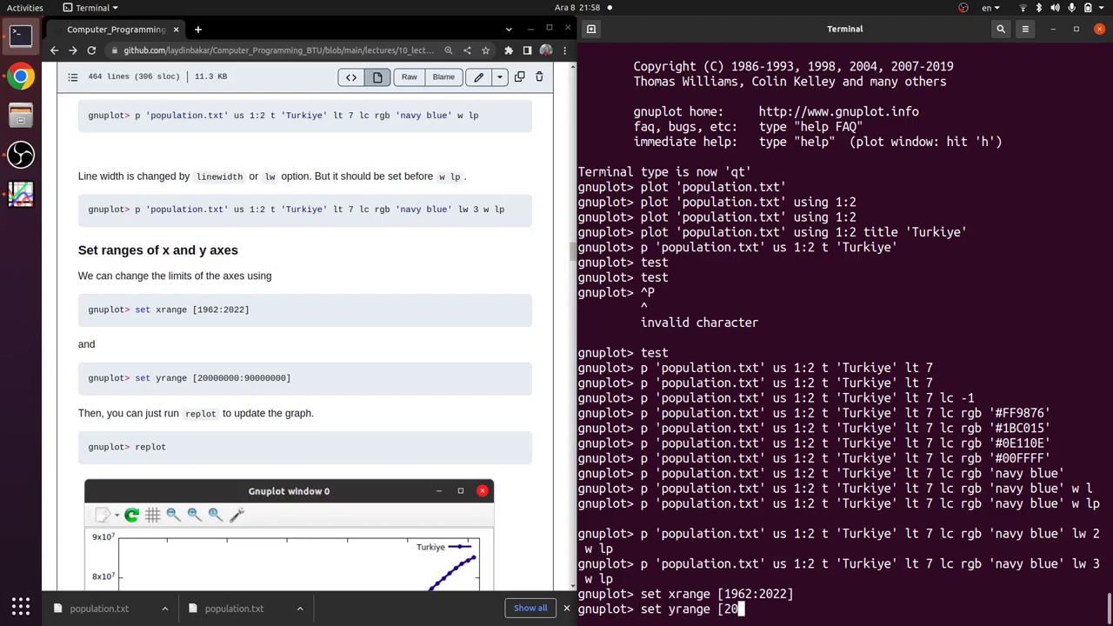
type("0000000")
key("BackSpace")
key("BackSpace")
key("BackSpace")
key("BackSpace")
key("BackSpace")
key("BackSpace")
key("BackSpace")
type("000000:90000000]")
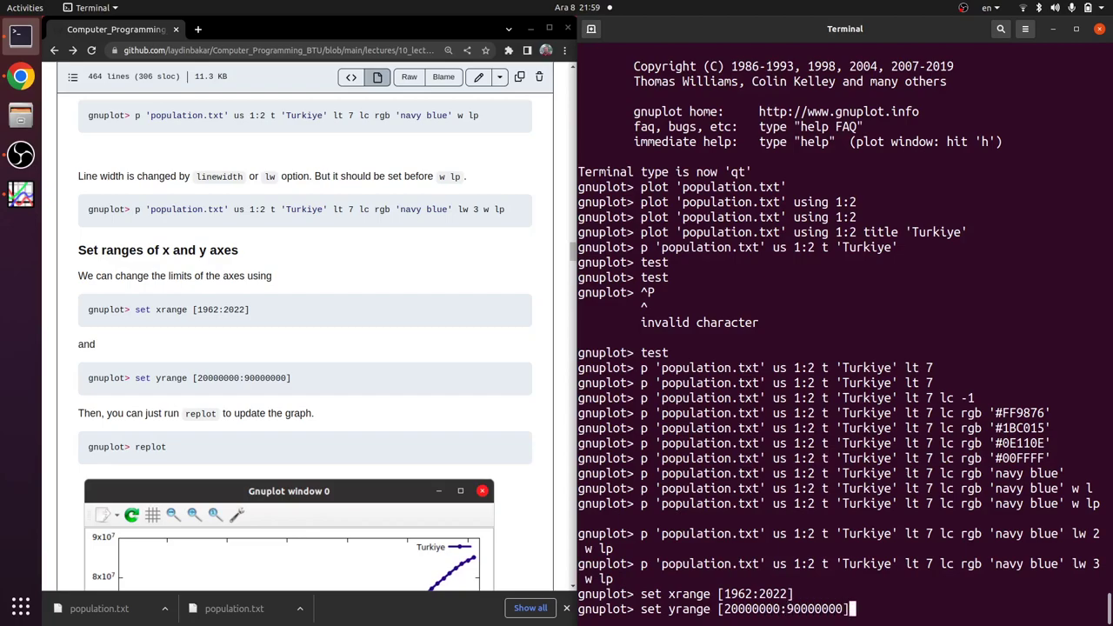
key("Return")
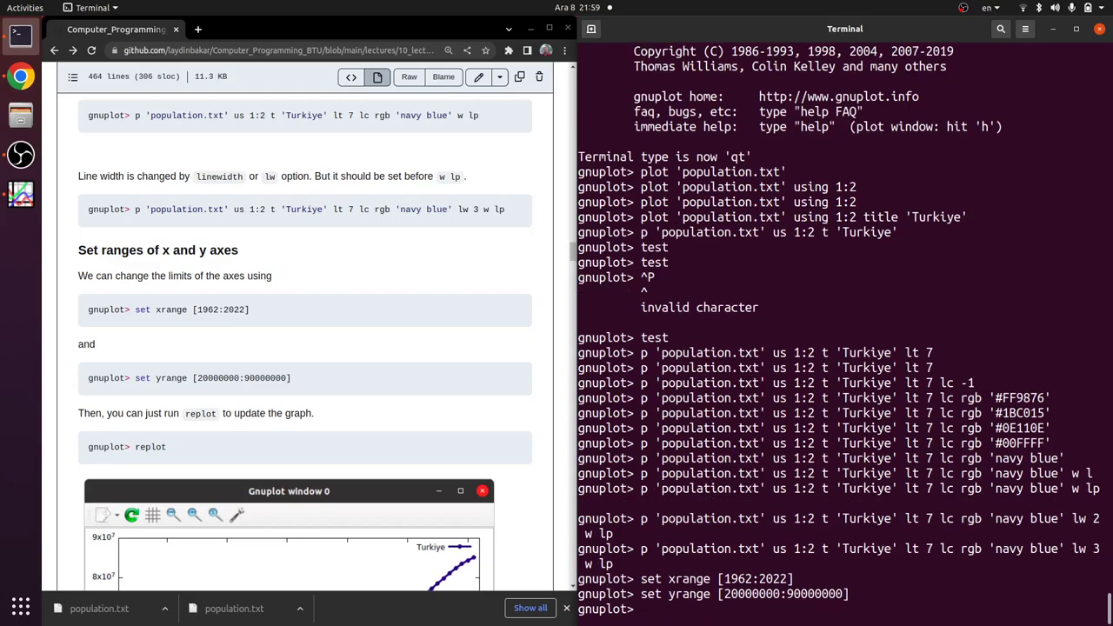
Replot so the Turkiye line spans 1962–2022 and 2×10^7 to 9×10^7
key("alt+Tab")
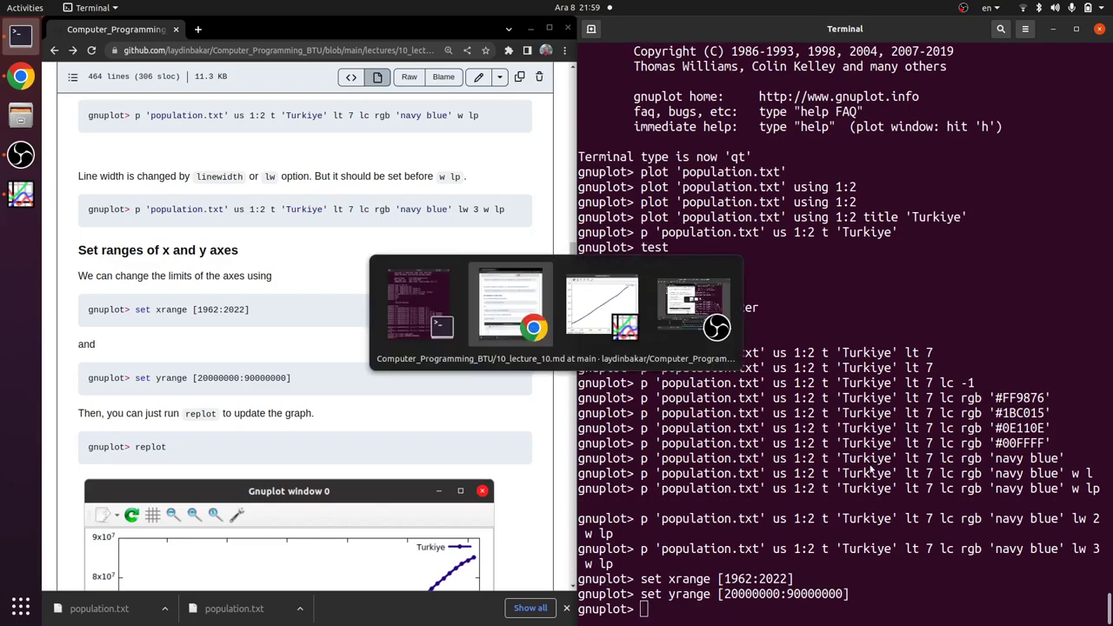
key("alt+Tab")
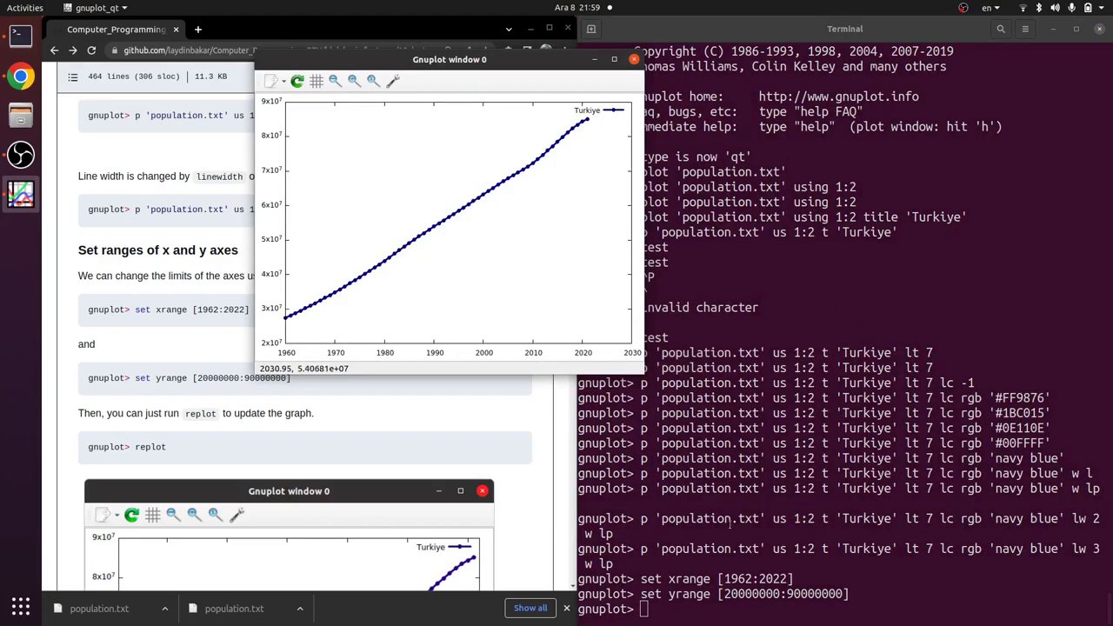
left_click(735, 616)
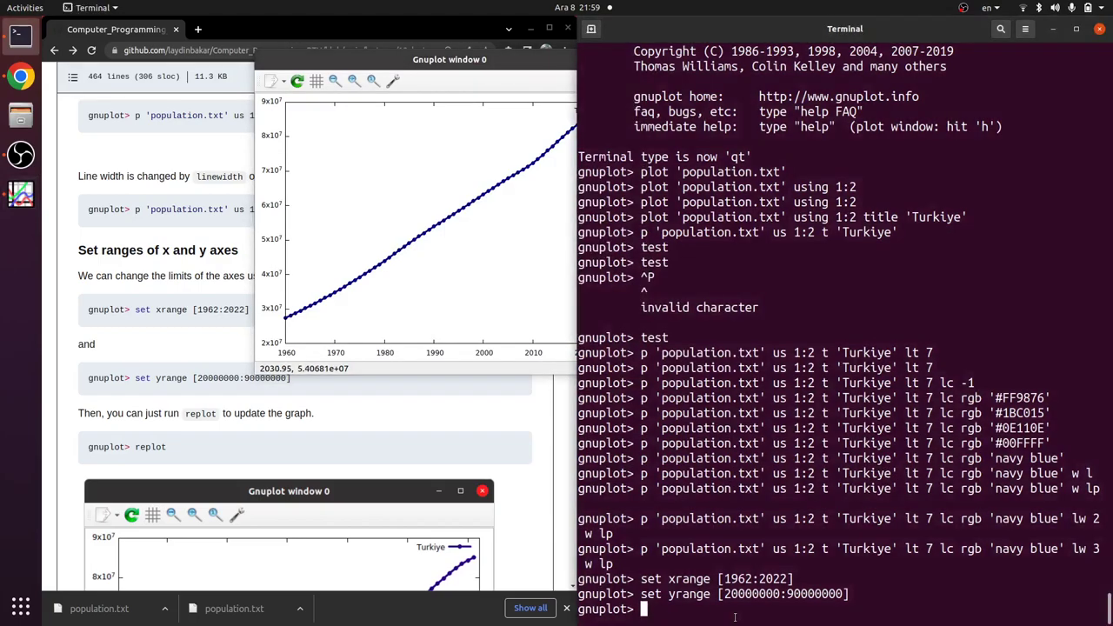
type("replot")
key("Return")
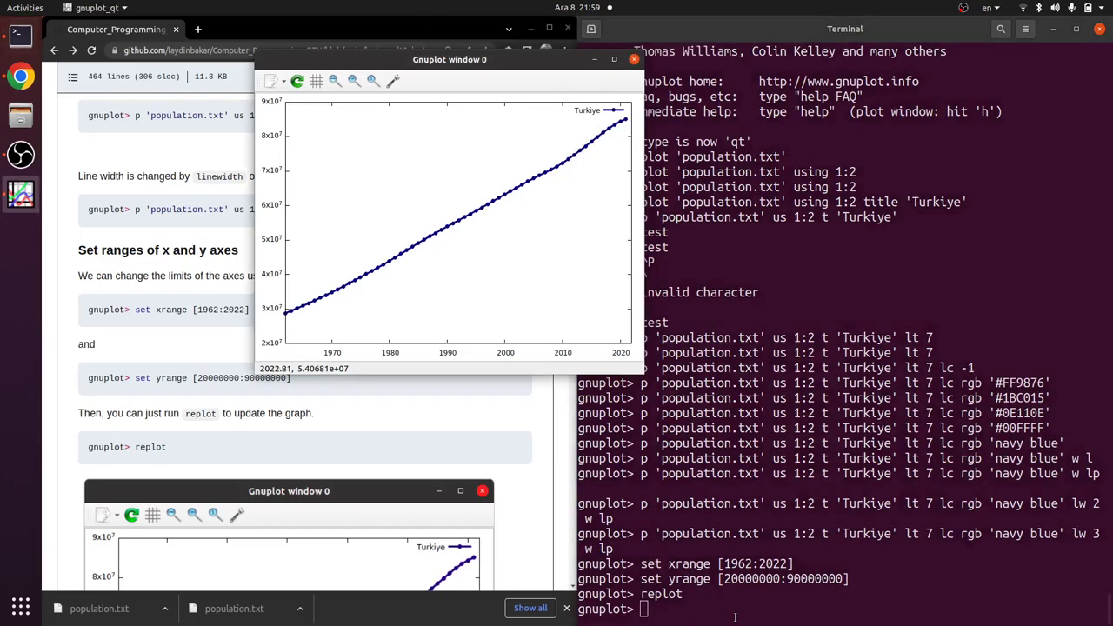
left_click(735, 617)
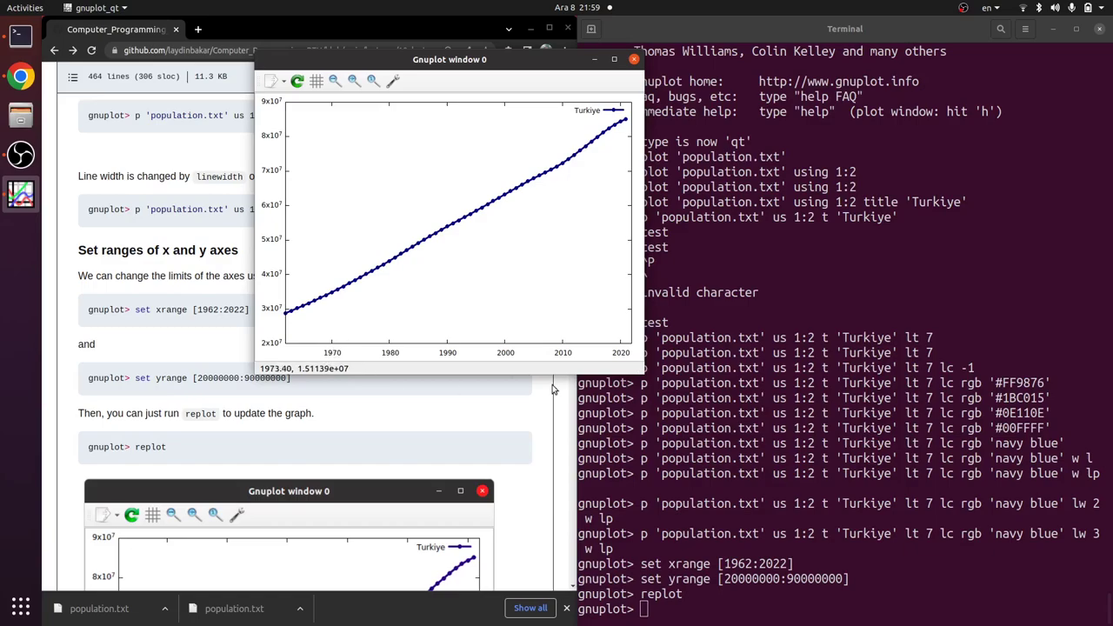
Find the tutorial's xtics example and select the list (1962,1982,2002,2022)
left_click(522, 384)
scroll(169, 343, "down", 1)
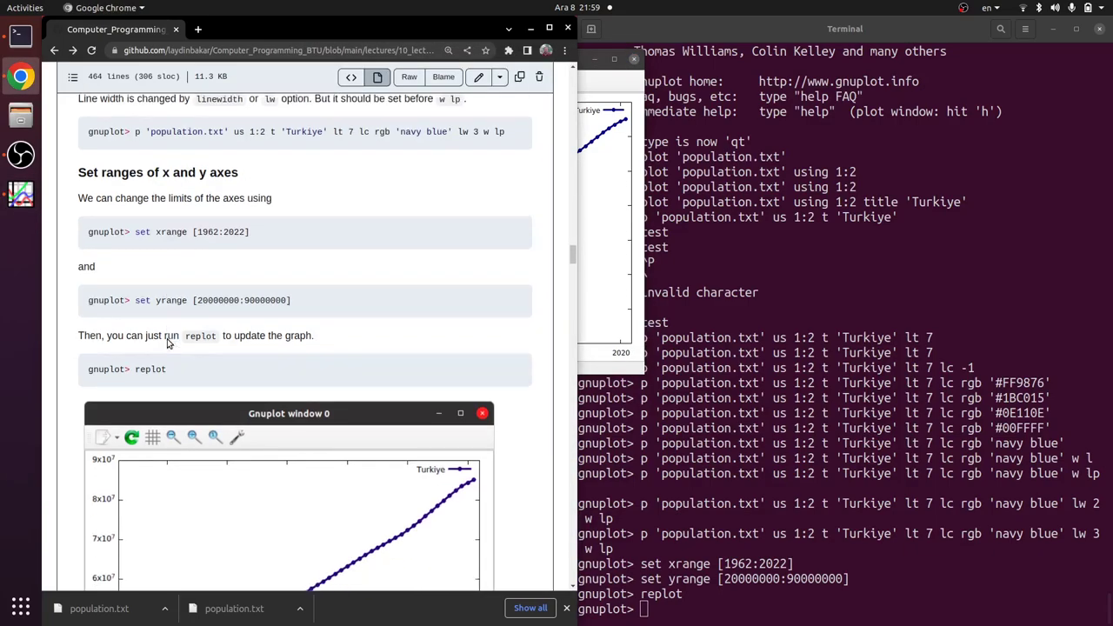
scroll(170, 343, "down", 7)
scroll(169, 344, "down", 1)
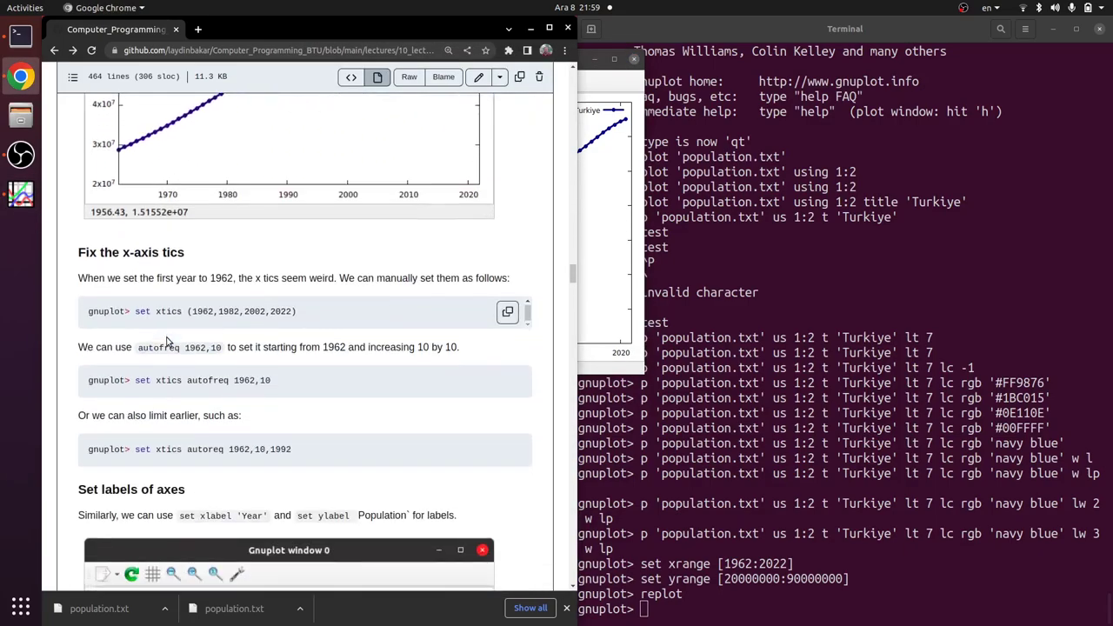
scroll(168, 342, "down", 1)
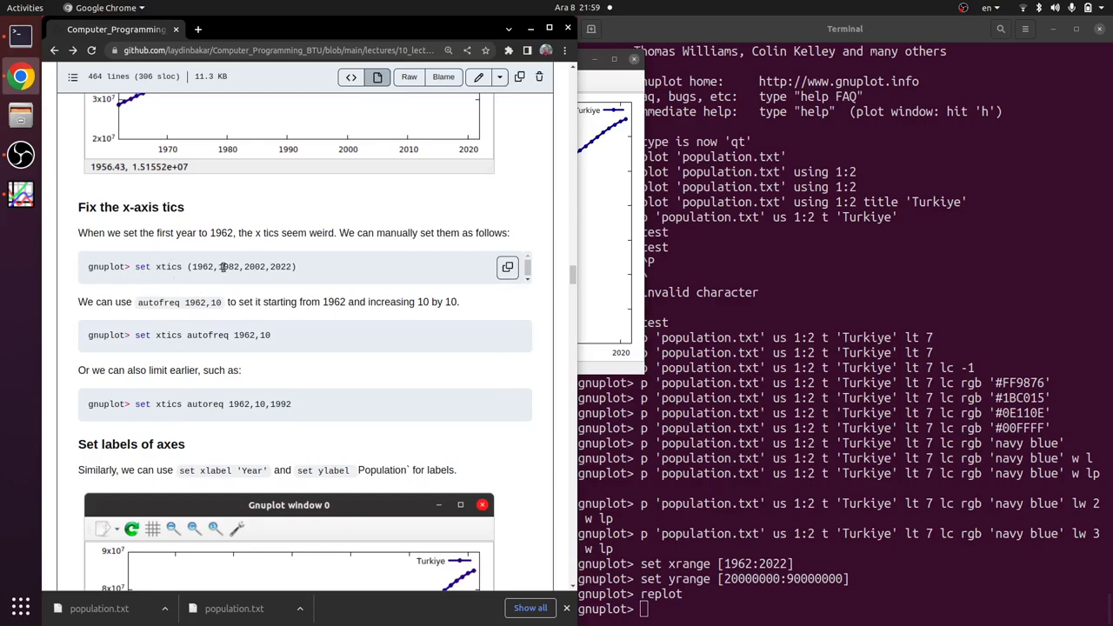
left_click_drag(187, 267, 295, 267)
key("ctrl+c")
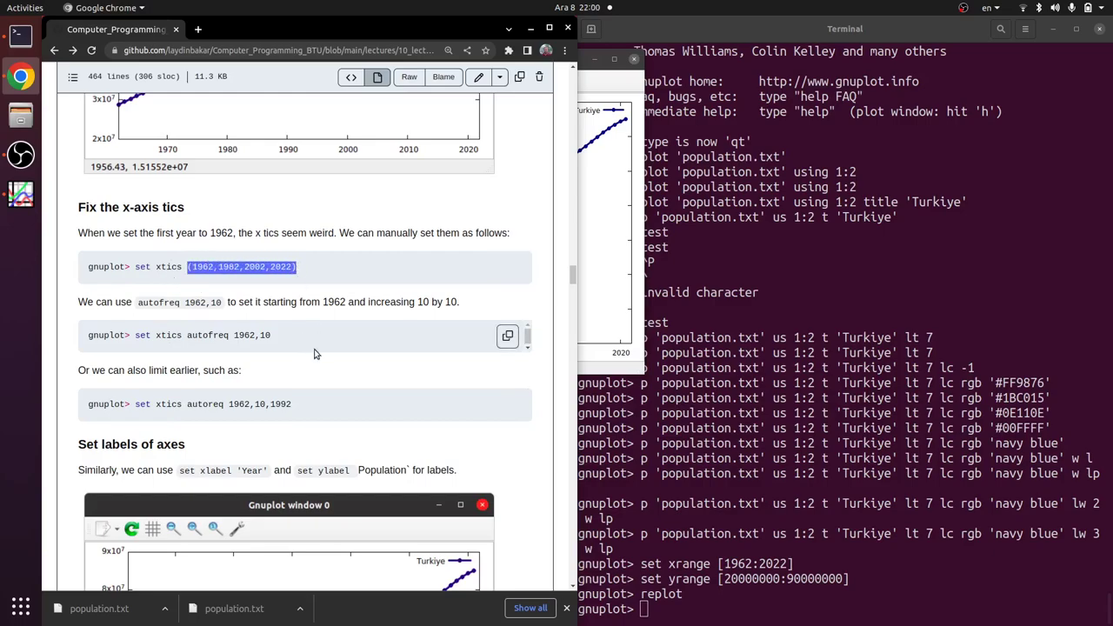
Apply set xtics (1962,1982,2002,2022) and replot to show only those four ticks
left_click(755, 554)
type("set xtics")
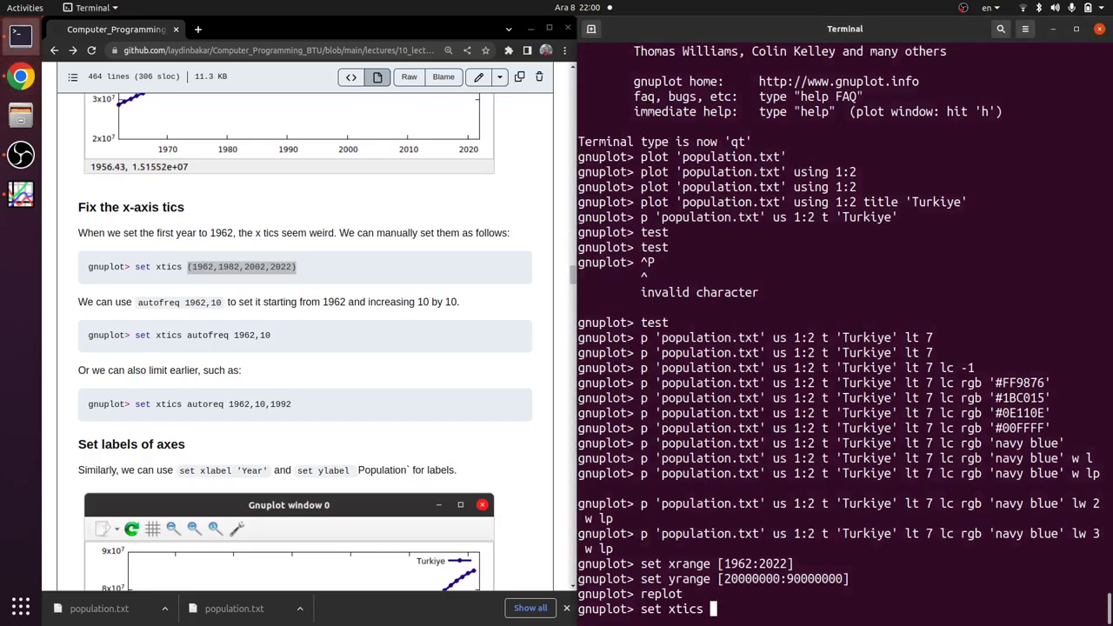
middle_click(755, 554)
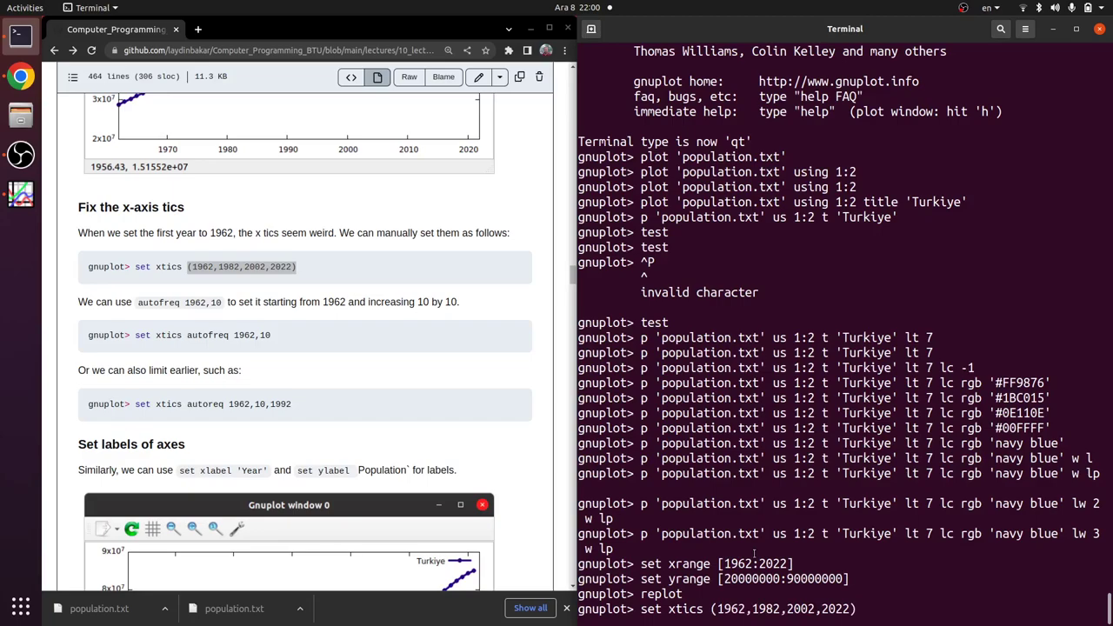
key("Return")
type("replot")
key("Return")
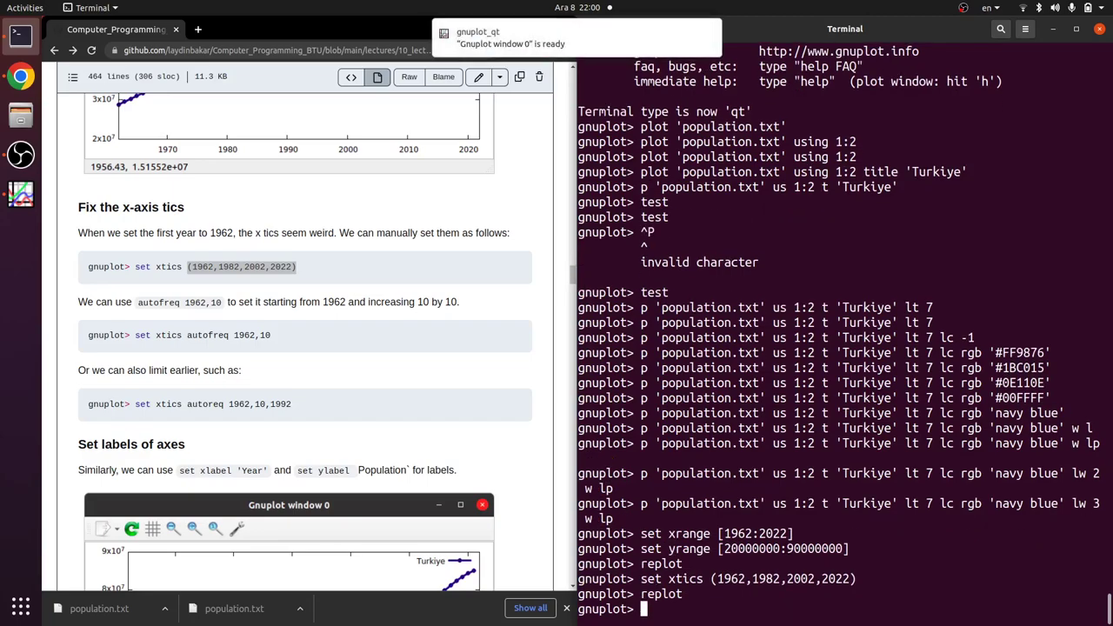
key("alt+Tab")
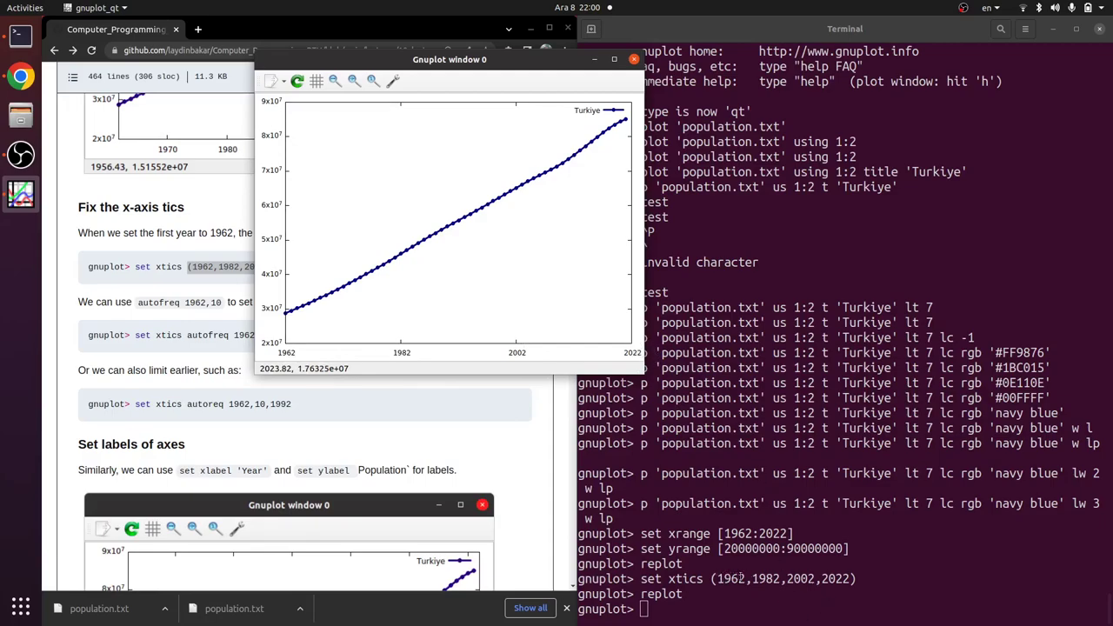
Set x tics every 10 years from 1962 (set xtics autofreq 1962,10) and replot
left_click(800, 582)
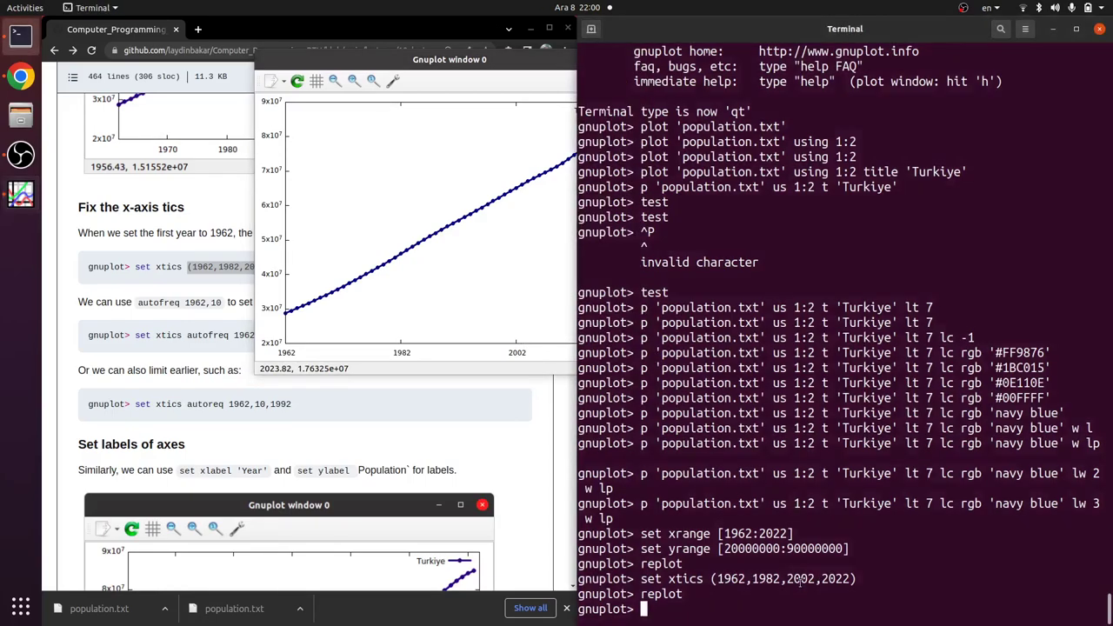
type("set xti")
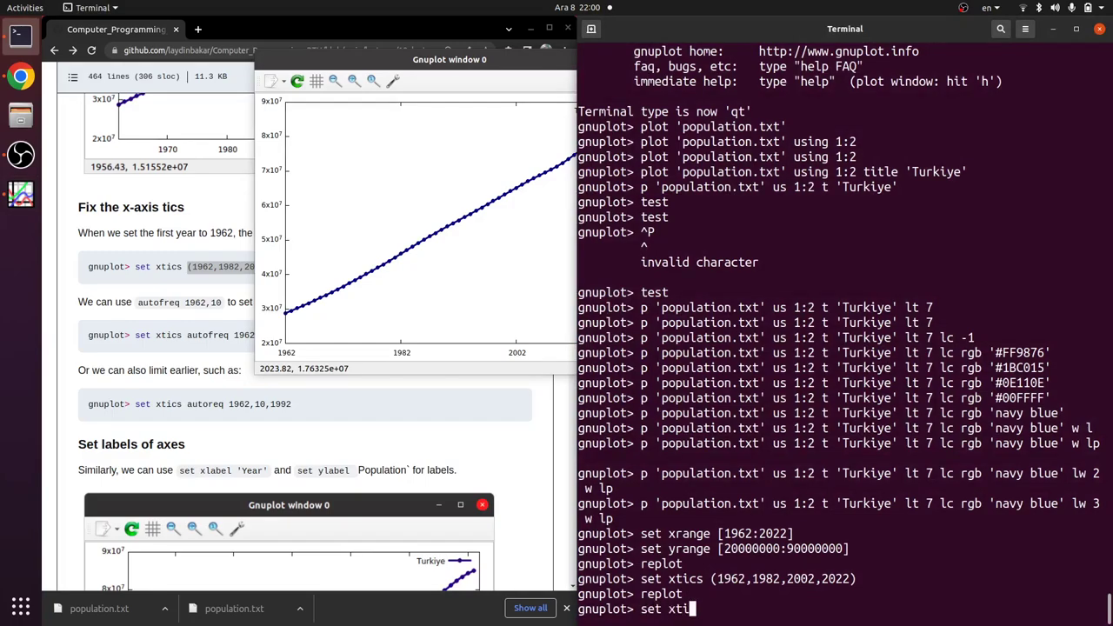
type("cs autofreq ")
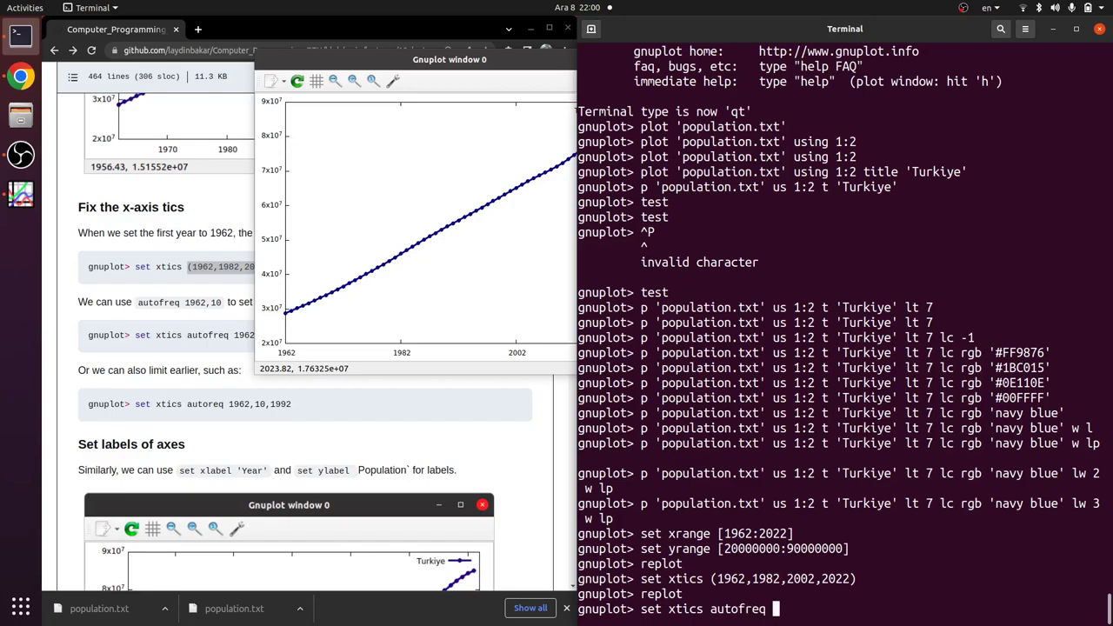
type("1962,10")
key("Return")
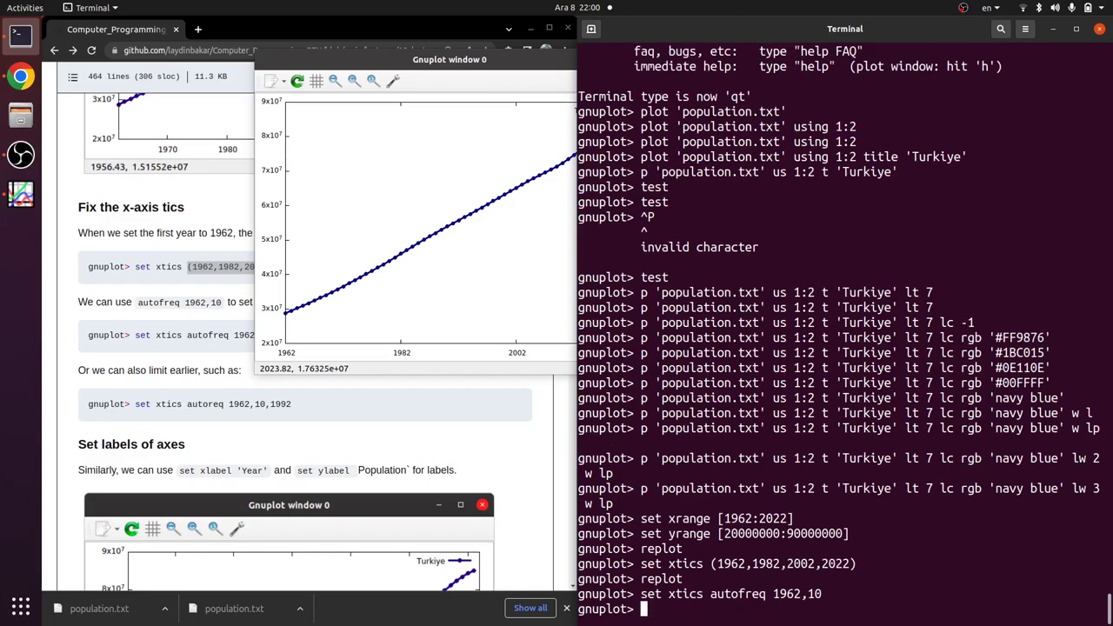
type("replot")
key("Return")
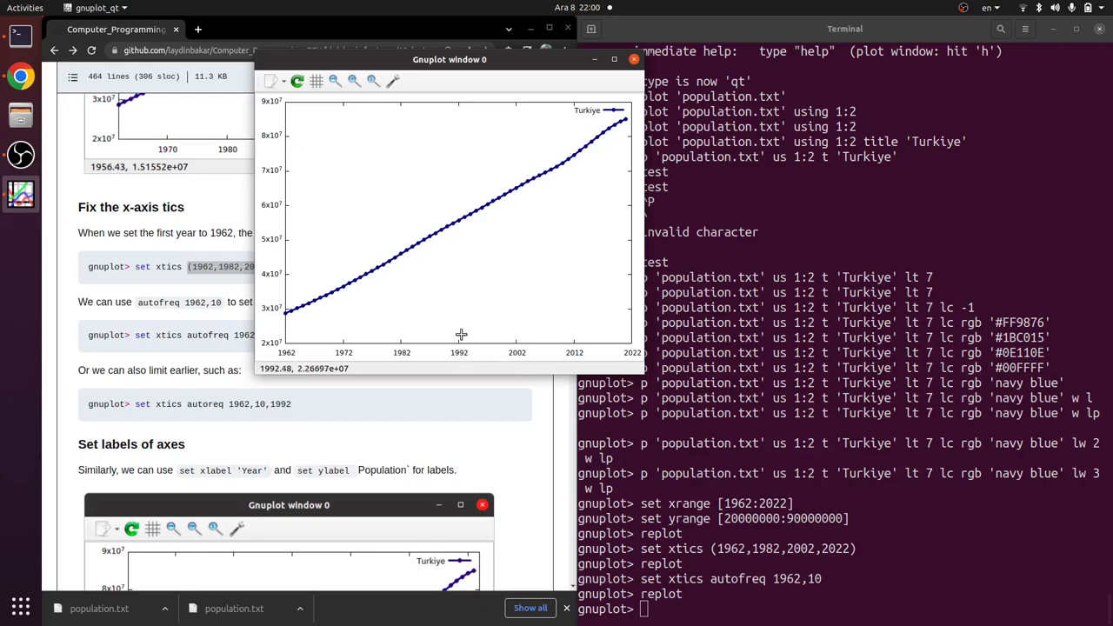
Add an end year to the 10-year tics (autofreq 1962,10,1998) and replot
left_click(795, 459)
key("Up")
key("Up")
type(",1998")
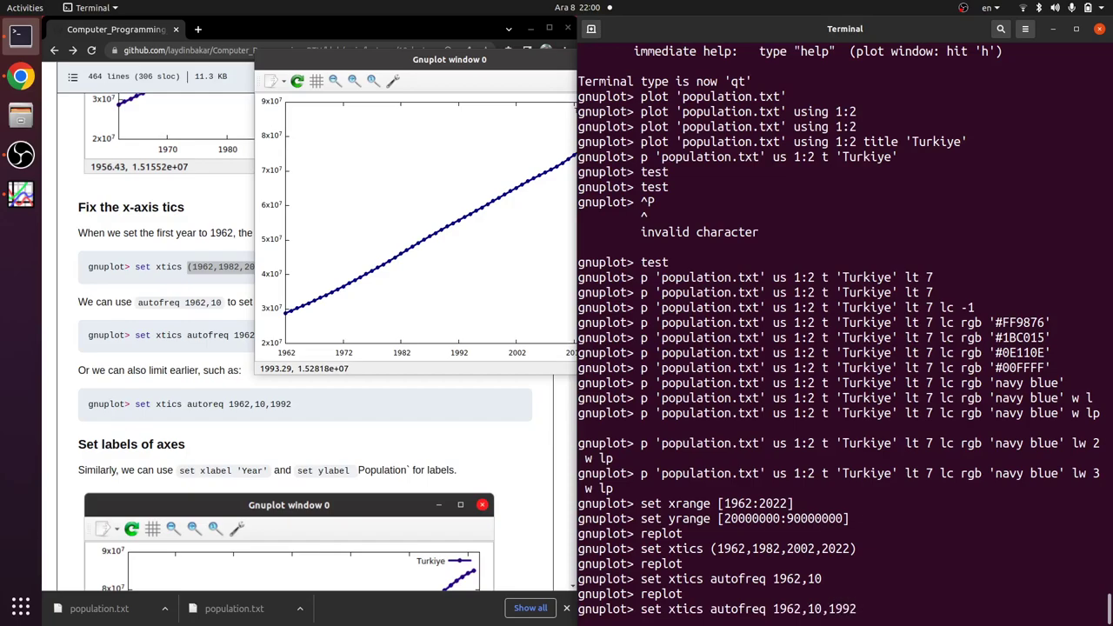
key("Return")
type("replot")
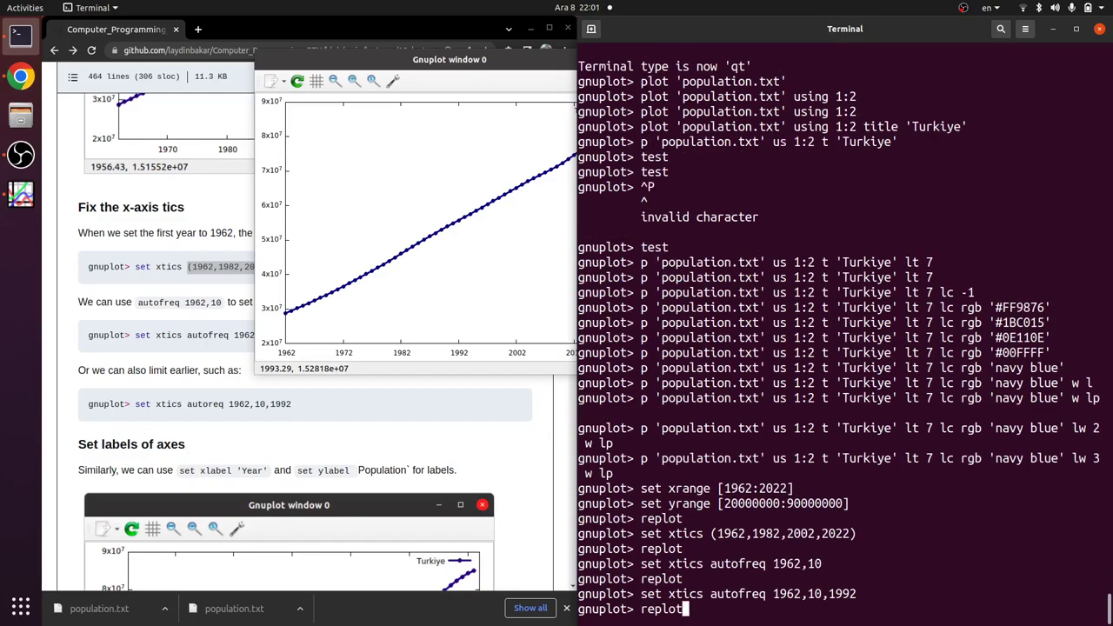
key("Return")
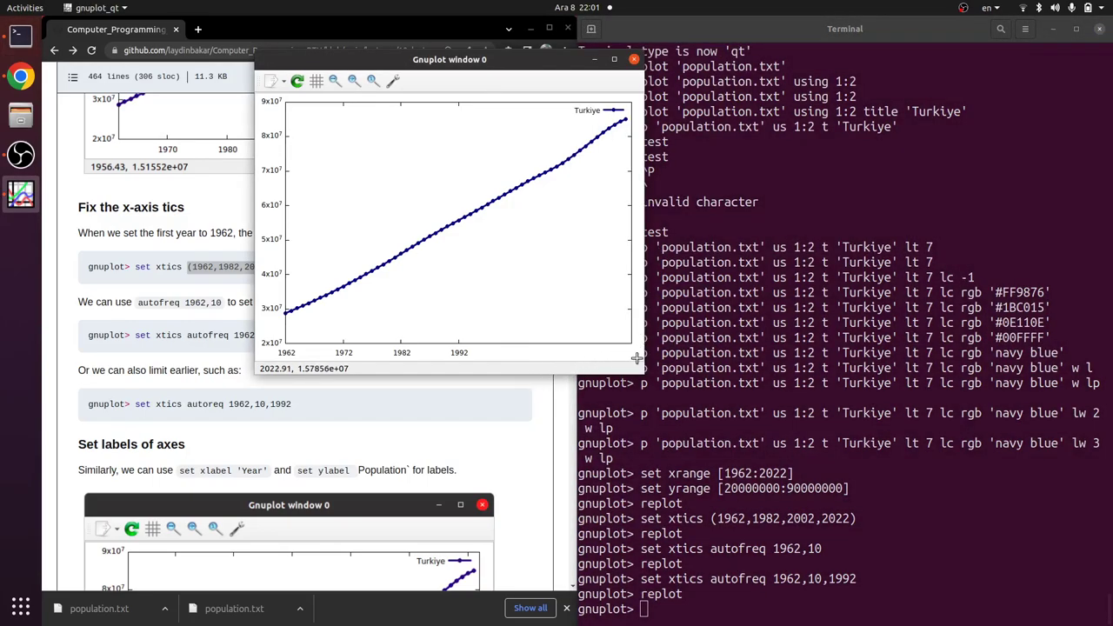
Restore 10-year x tics from 1962 with no end year and replot
left_click(699, 474)
left_click(834, 578)
left_click_drag(828, 578, 857, 580)
left_click(858, 581)
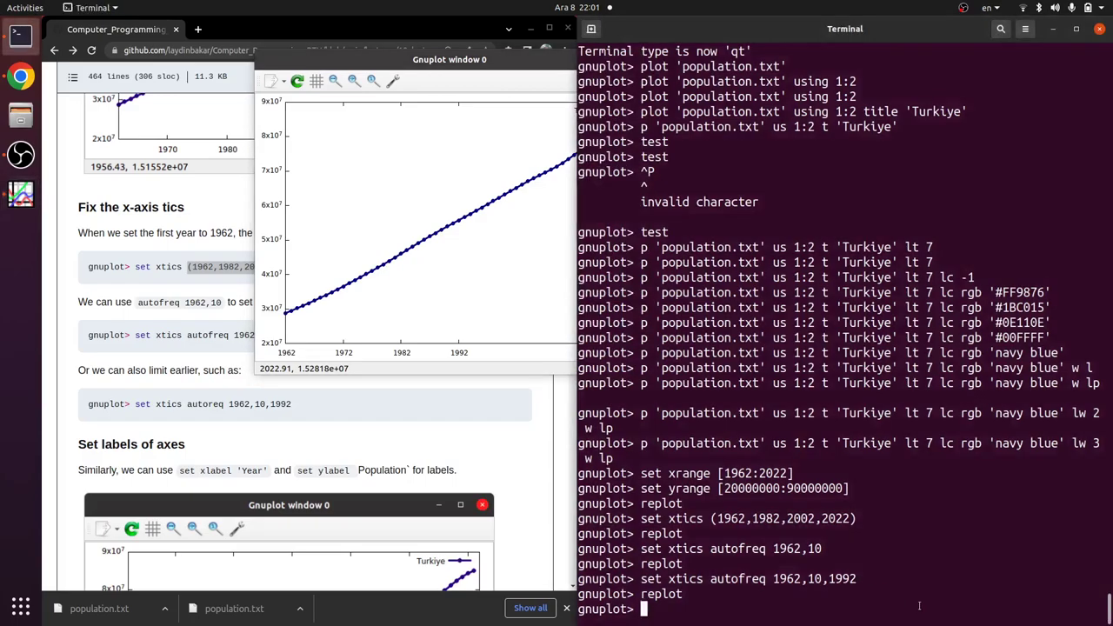
key("Up")
key("Up")
key("Up")
key("Up")
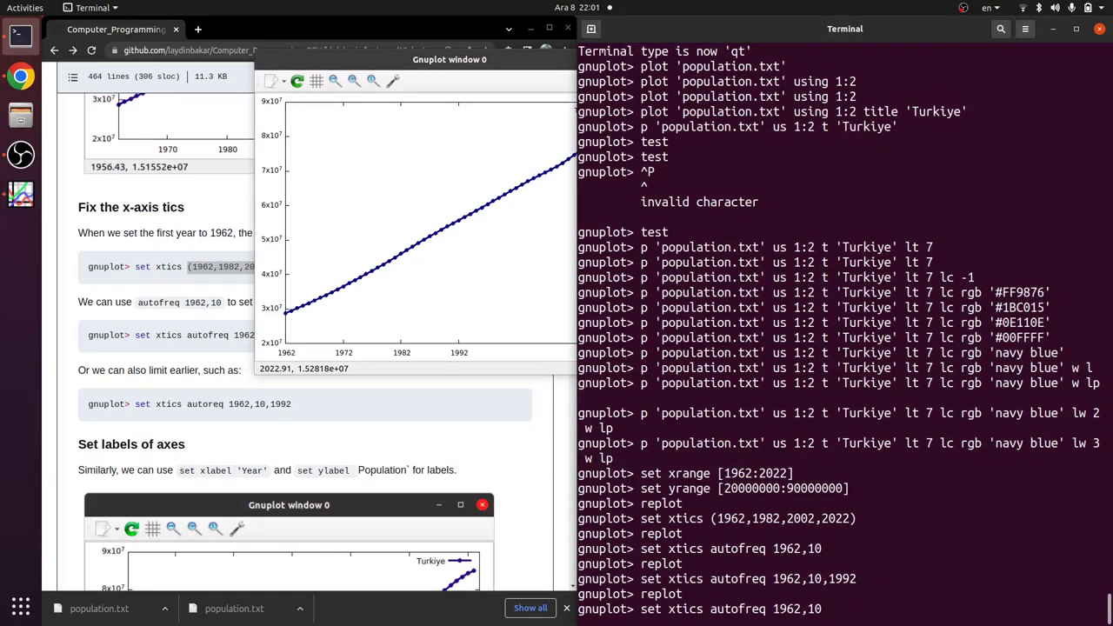
key("Return")
type("replot")
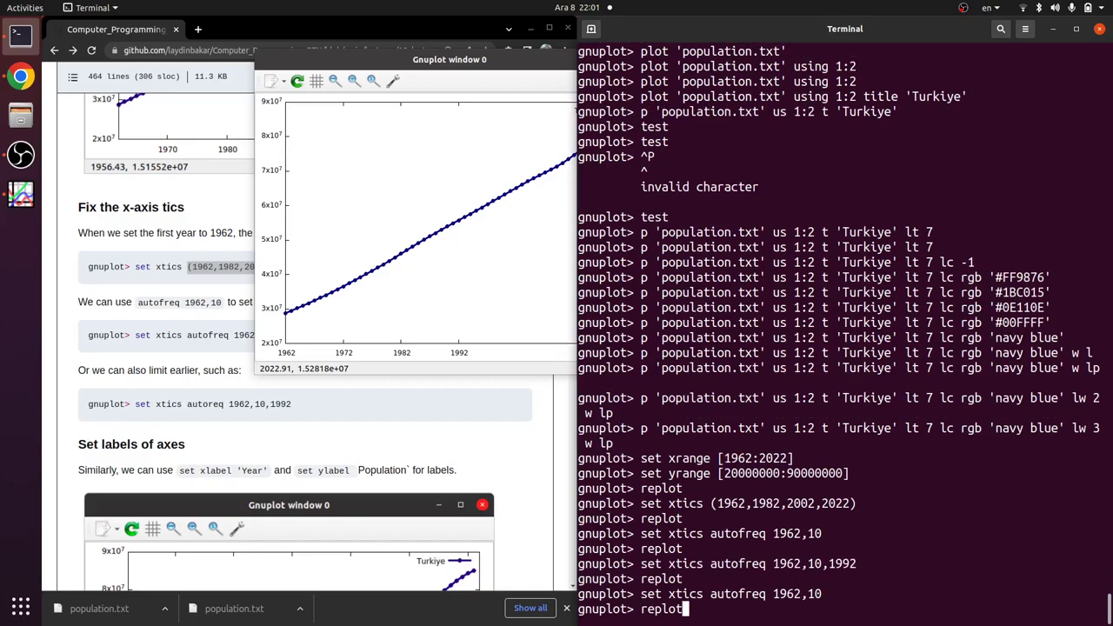
key("Return")
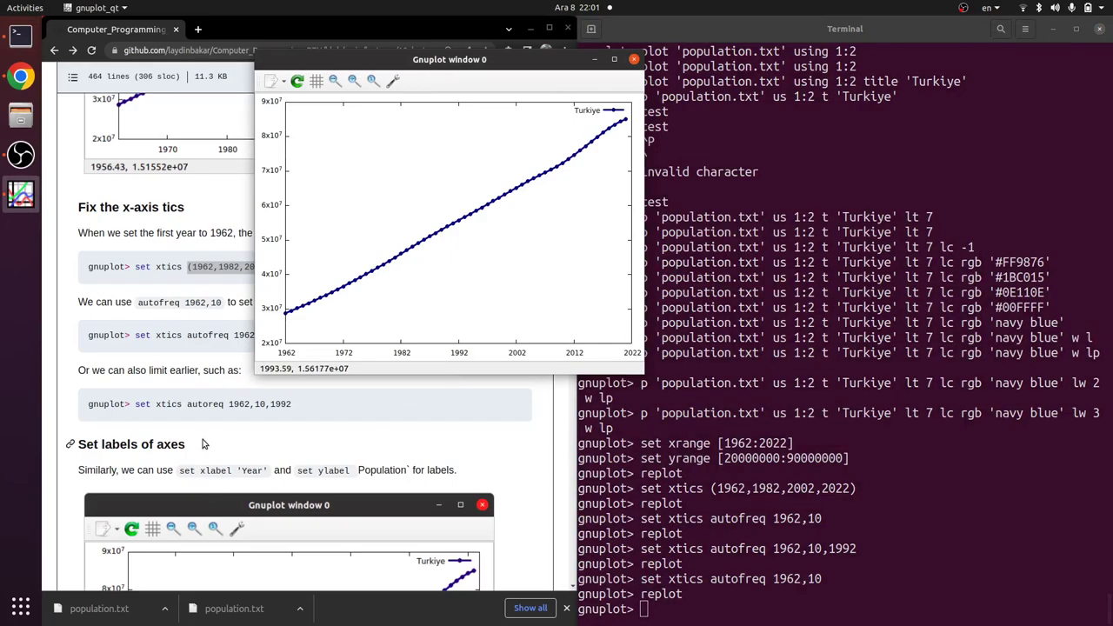
Label the x axis 'Year' with set xlabel
left_click(251, 425)
scroll(250, 421, "down", 7)
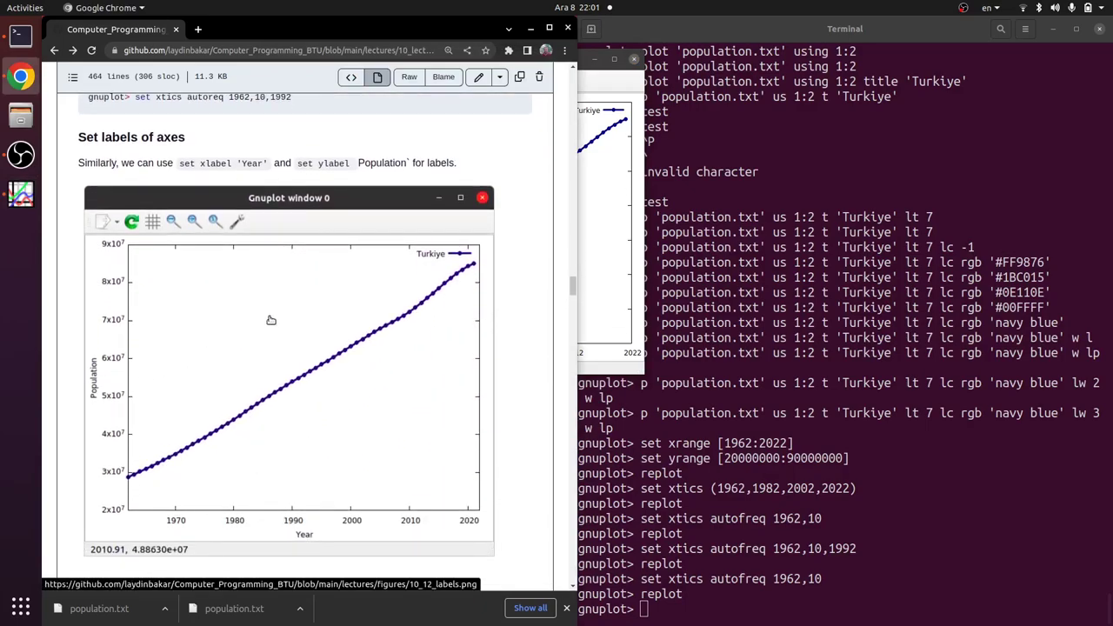
scroll(271, 320, "up", 1)
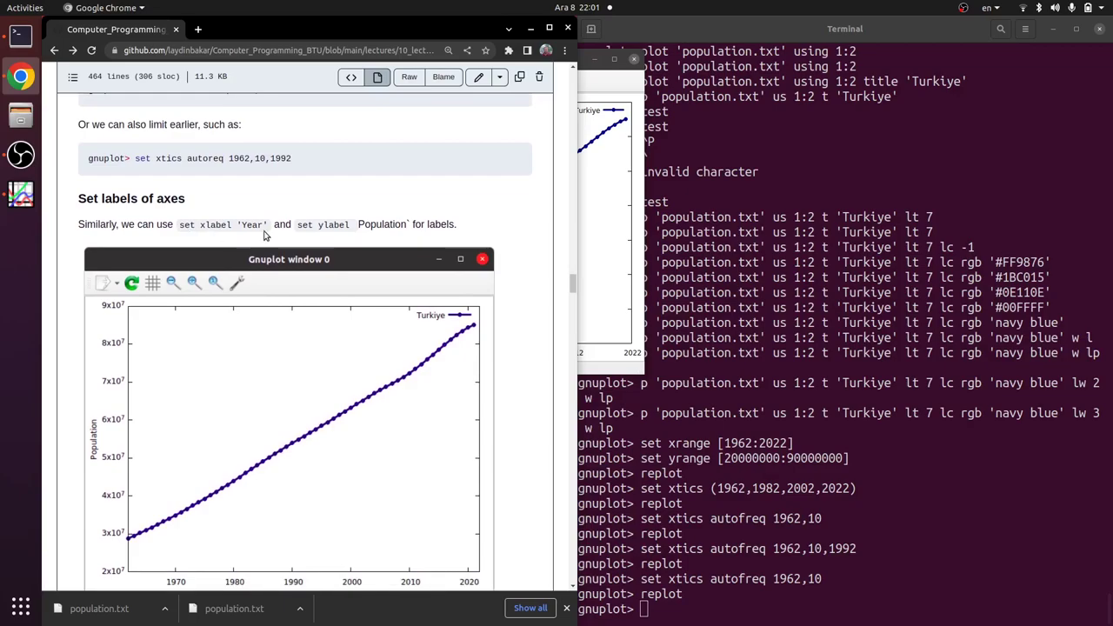
scroll(314, 239, "down", 1)
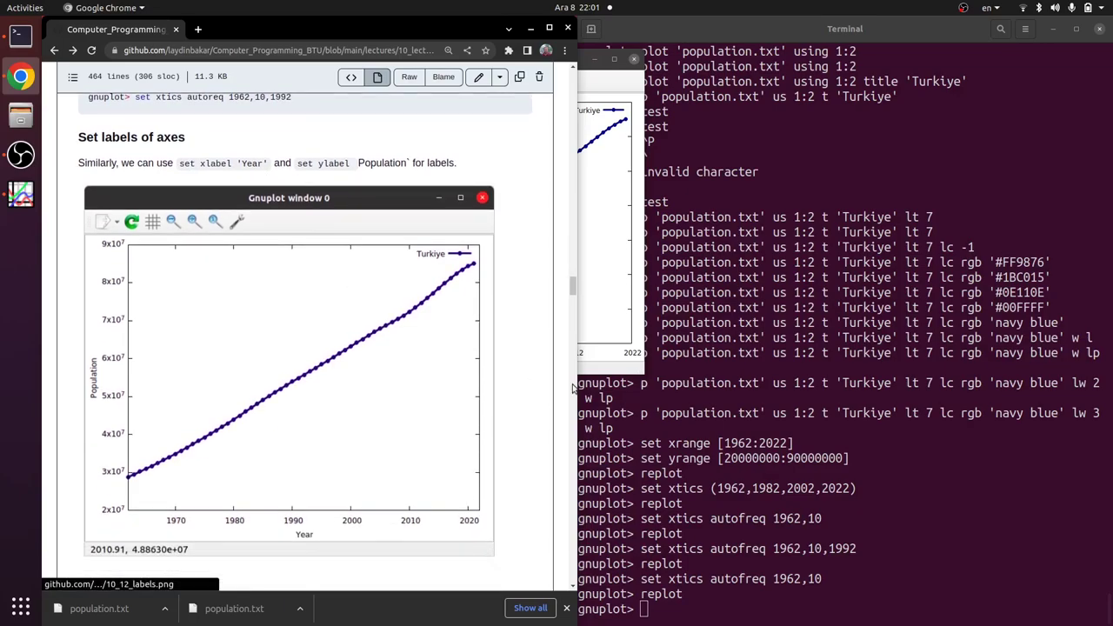
left_click(887, 542)
type("set ")
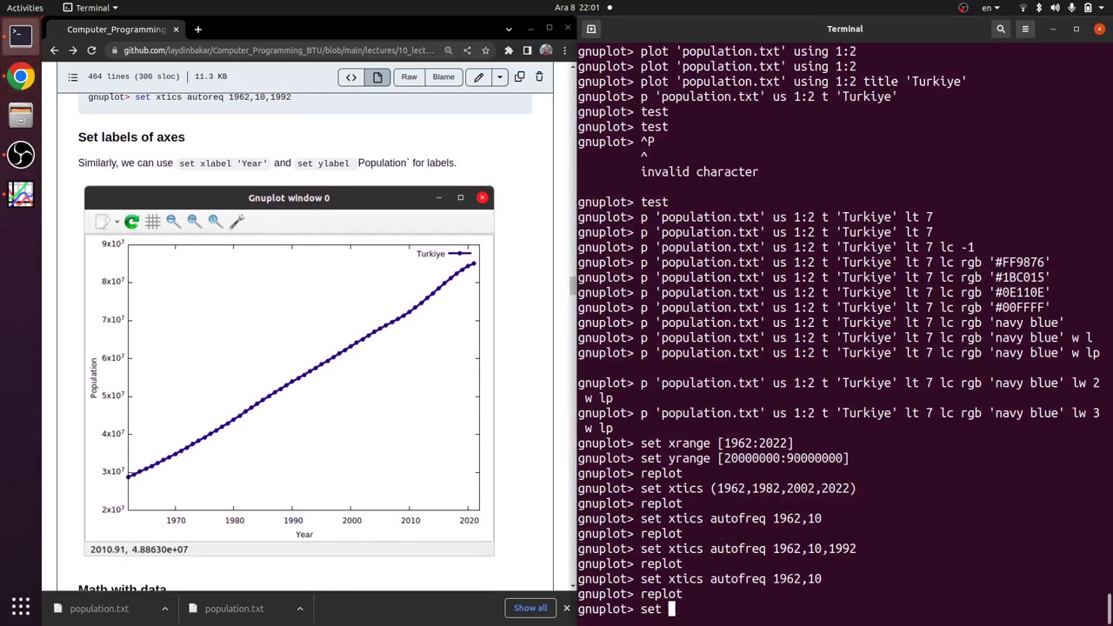
type("xlabel 'Year'")
key("Return")
Label the y axis 'Population' and replot to view both axis labels
type("set ylabel 'Popo")
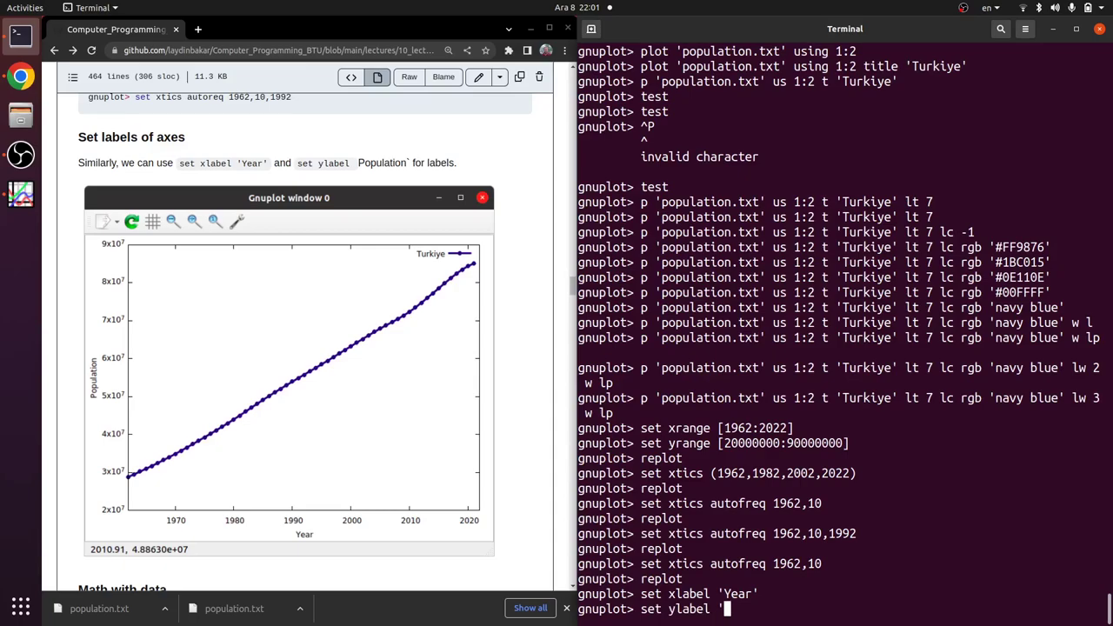
type("lation'")
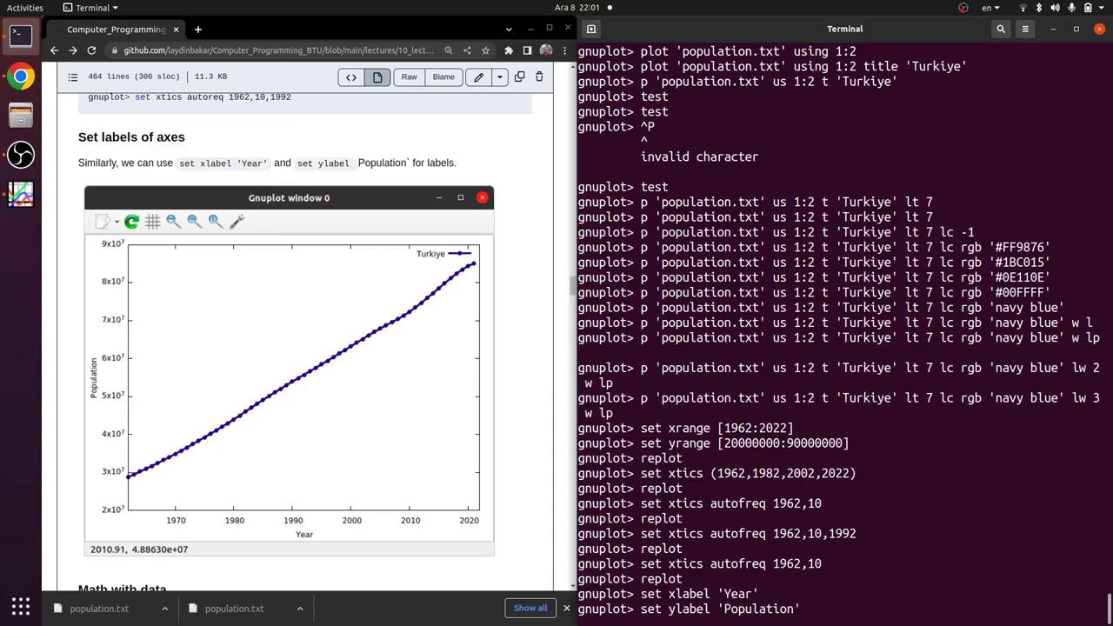
key("Return")
type("replot")
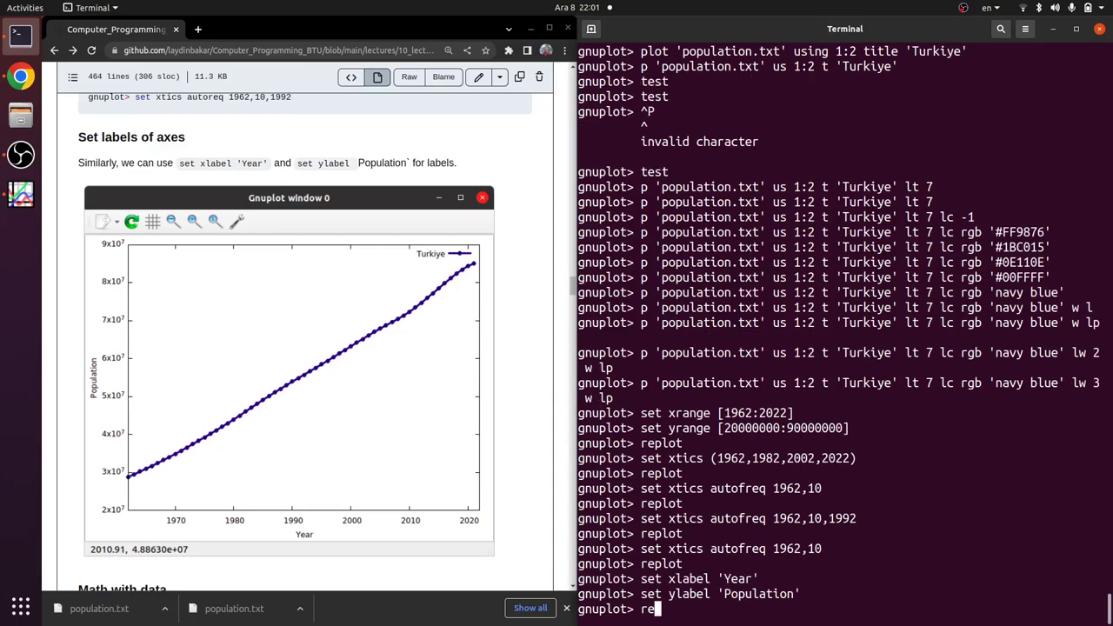
key("Return")
key("alt+Tab")
key("alt+Tab")
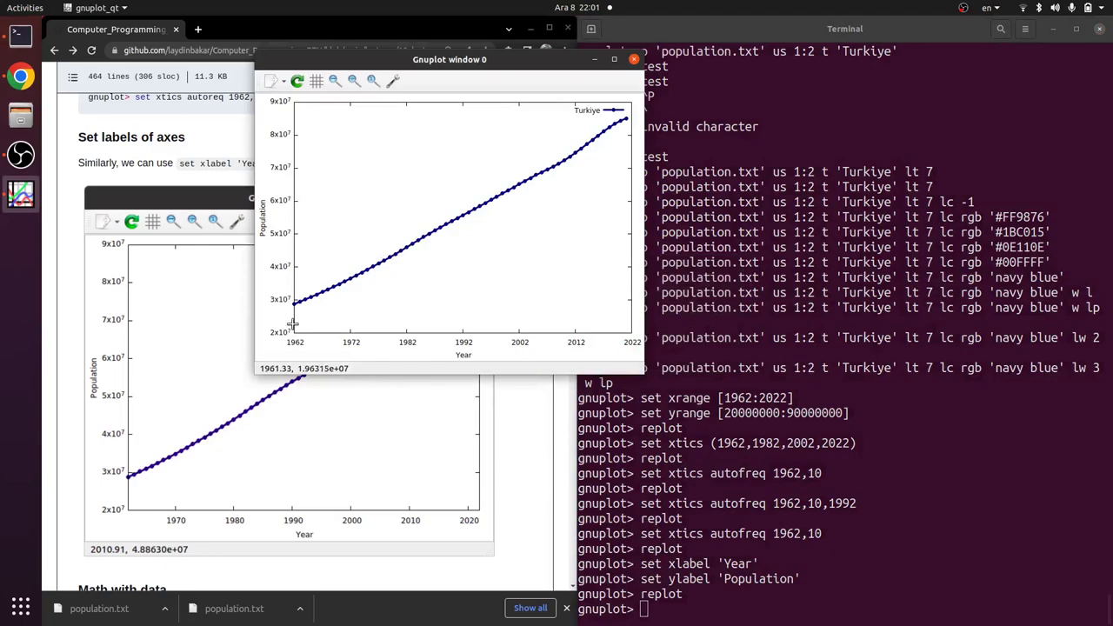
left_click(146, 174)
scroll(146, 177, "down", 5)
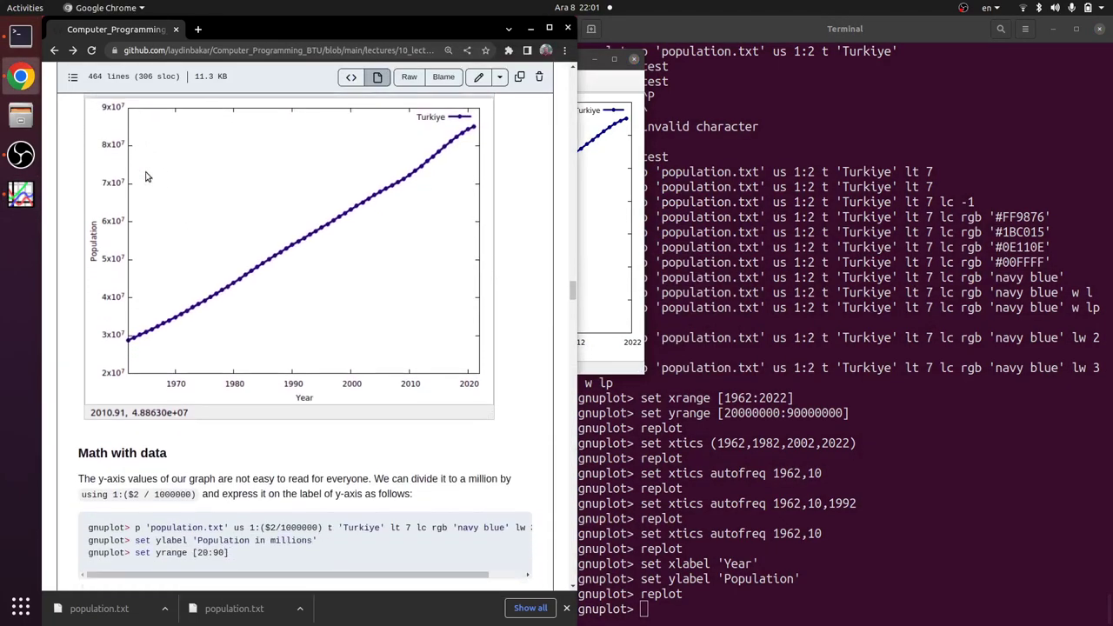
scroll(146, 177, "up", 4)
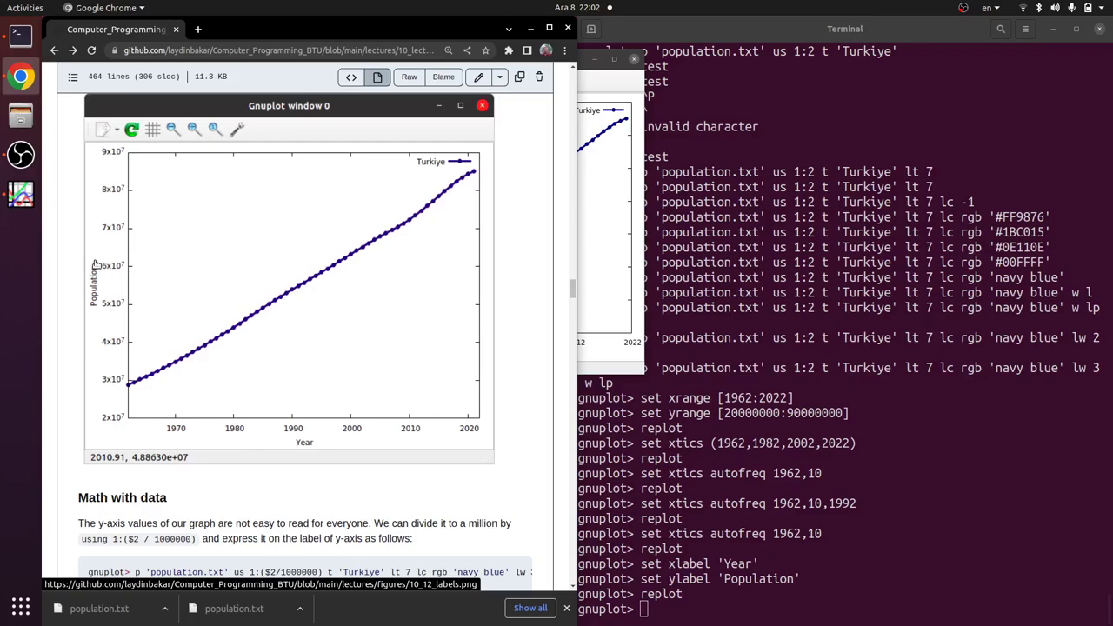
Change the y-axis label to 'Population in millions'
left_click(848, 516)
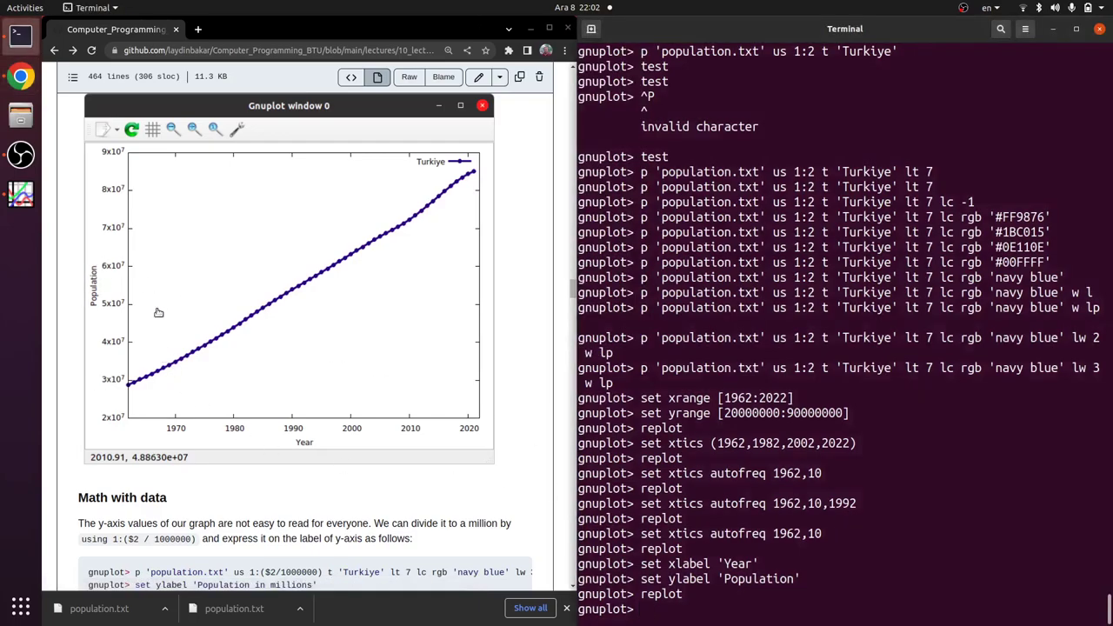
type("set ylabel 'Popul")
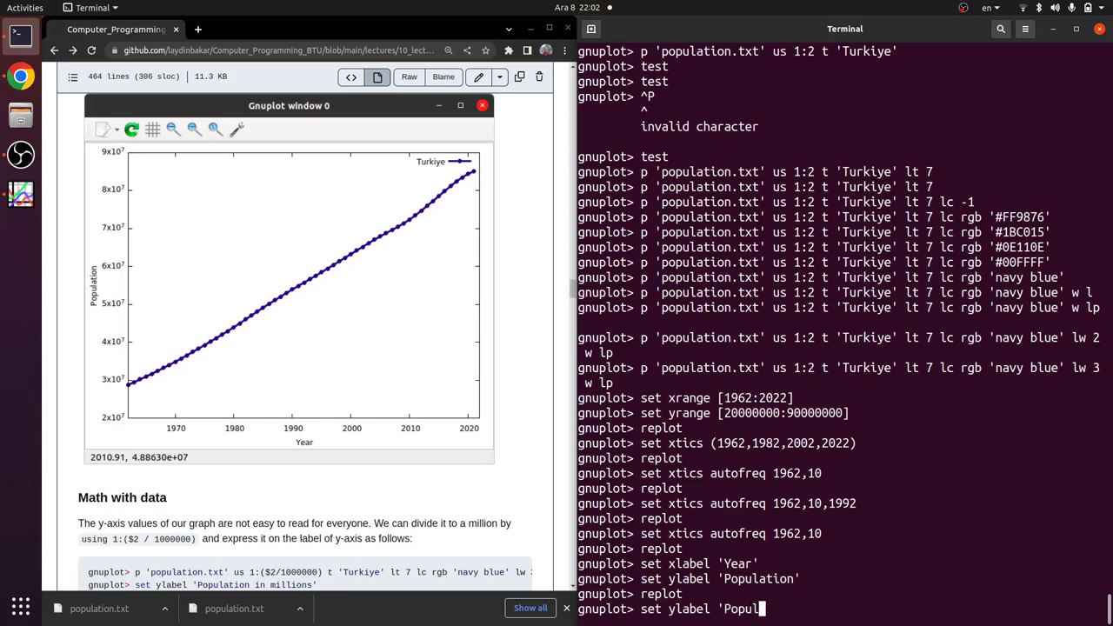
type("ation in millions'")
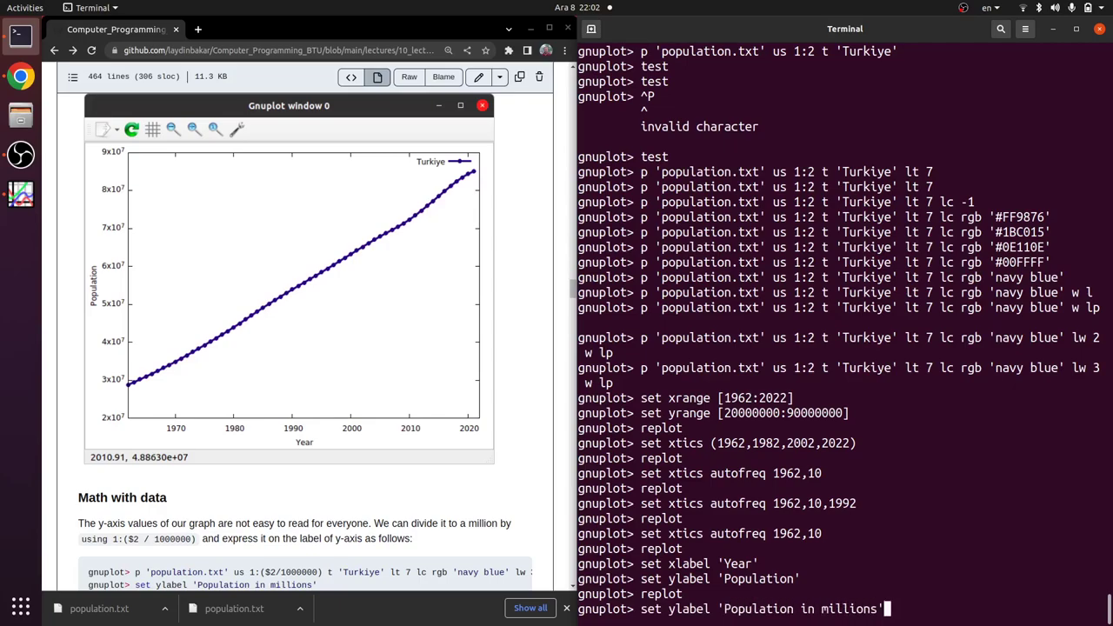
key("Return")
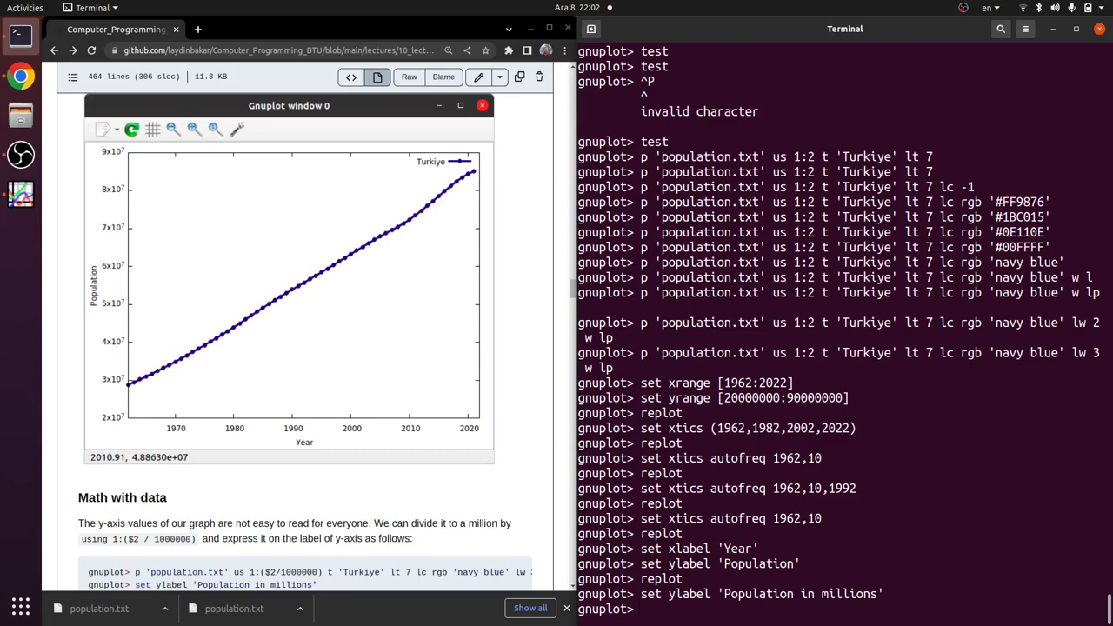
Rerun the navy blue plot command using ($2 / 1000000) for the y column
key("Up")
key("Up")
key("Up")
key("Down")
key("Up")
key("Down")
key("Up")
key("Down")
key("Up")
key("Down")
key("Up")
key("Up")
key("Up")
key("Up")
key("Up")
key("Up")
key("Up")
key("Up")
key("Up")
key("Up")
key("Up")
key("Up")
key("Up")
key("Up")
key("Up")
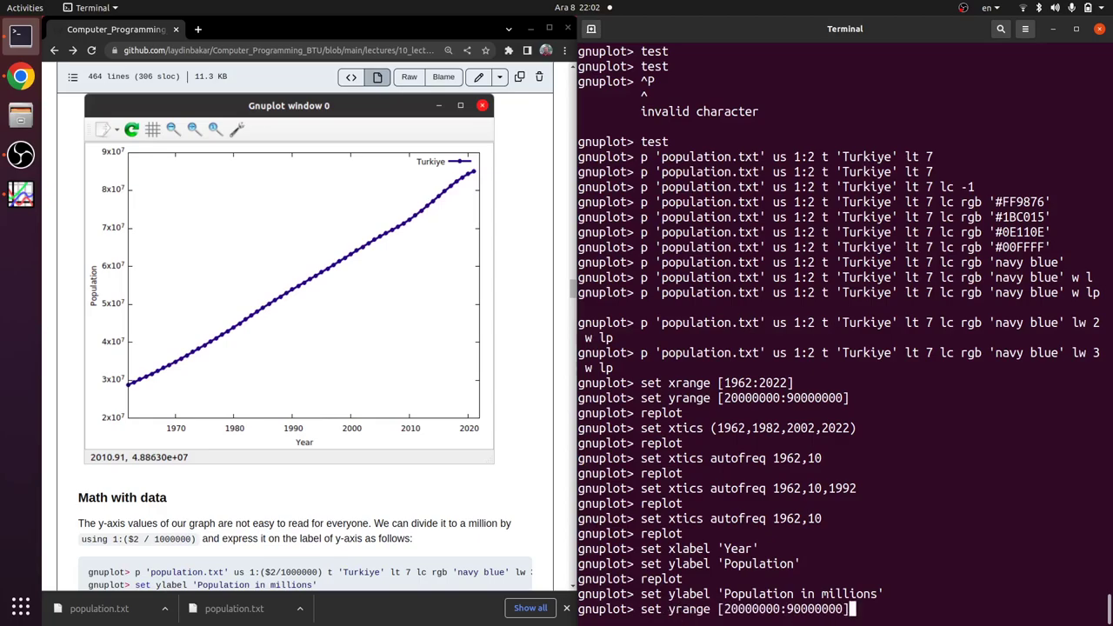
key("Up")
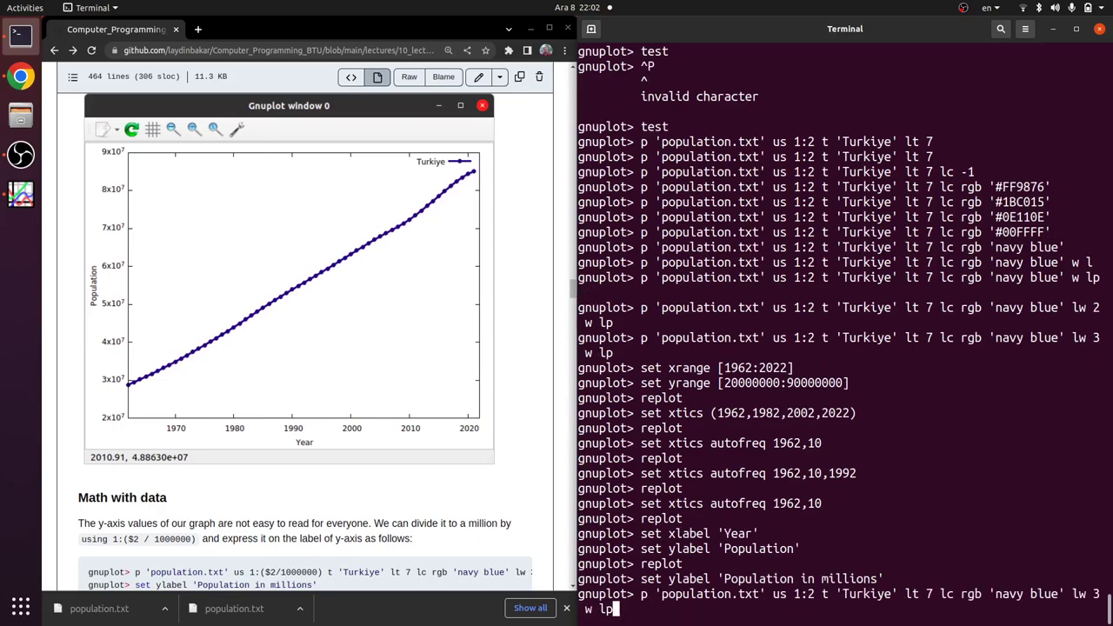
key("Left")
key("Left")
key("Left")
key("Left")
key("Left")
key("Left")
key("Left")
key("Left")
key("Left")
key("Left")
key("Left")
key("Left")
key("Left")
key("Left")
key("Left")
key("Left")
key("Left")
key("Left")
key("Left")
key("Left")
key("Left")
key("Left")
type("(")
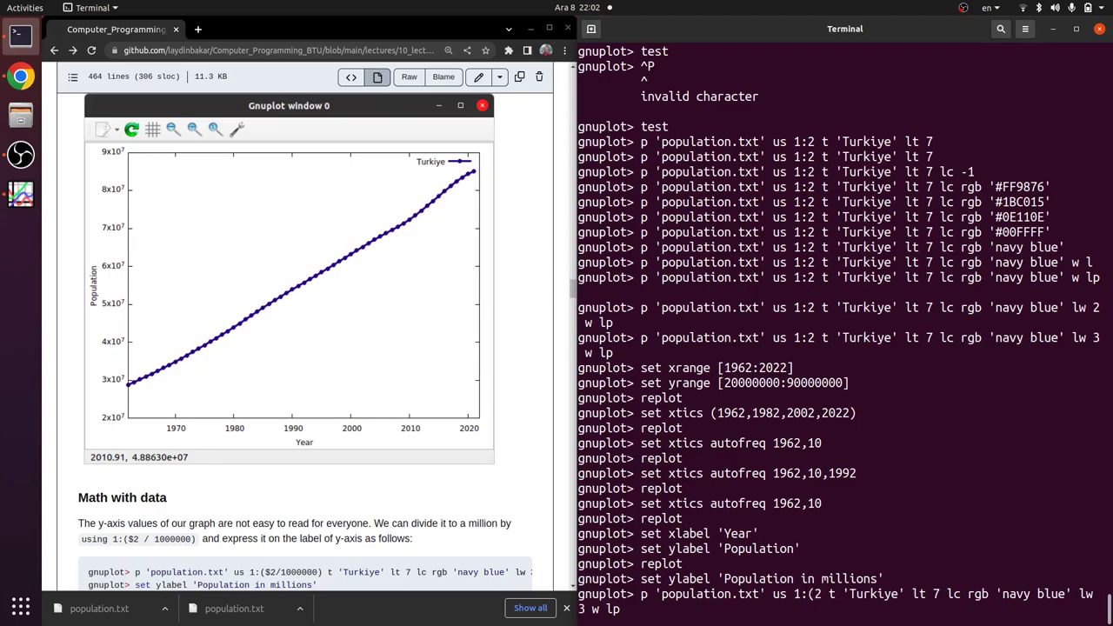
type("$2")
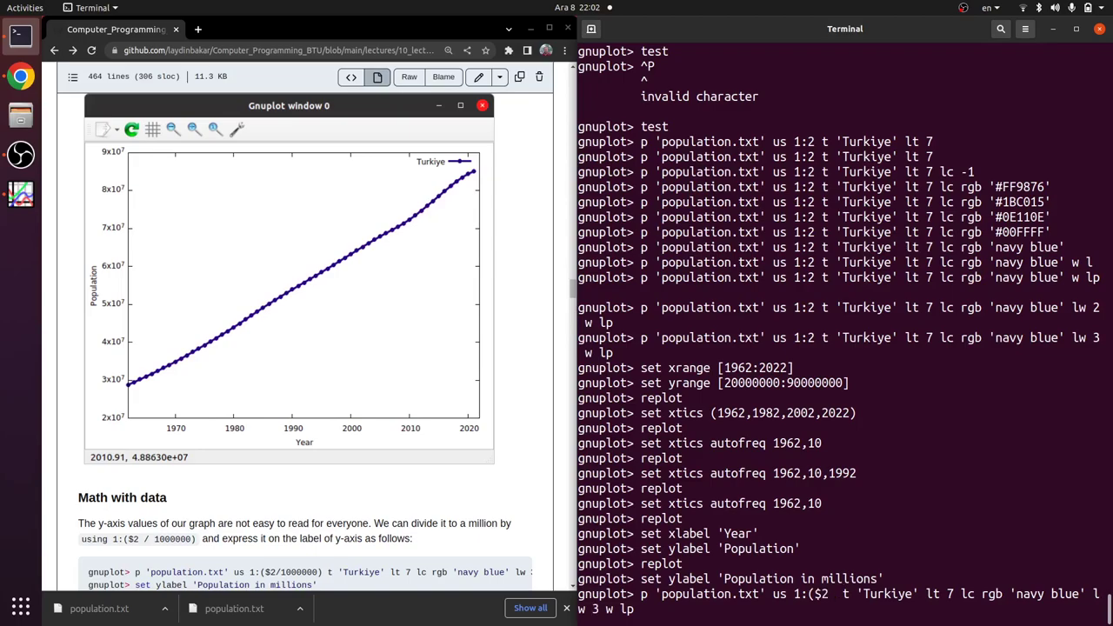
type(" / 10")
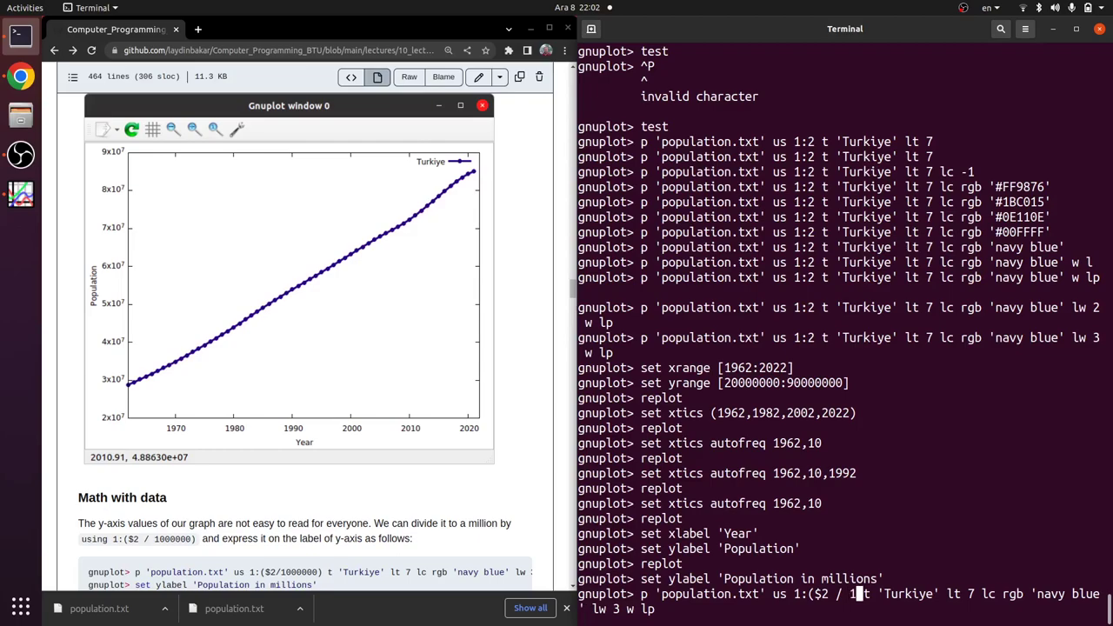
type("00000")
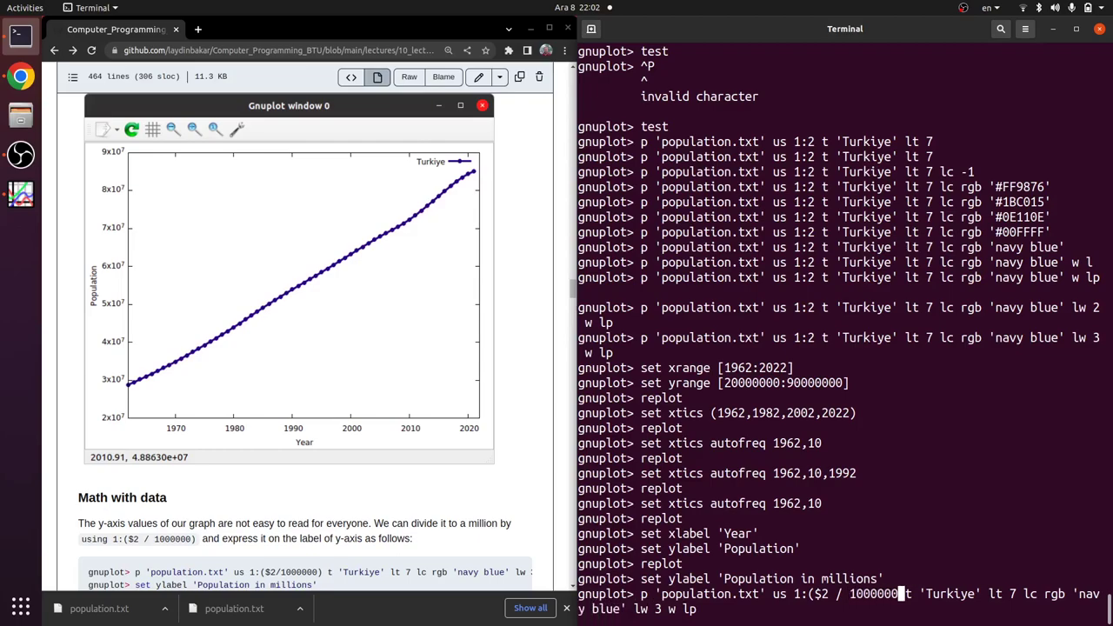
type(")")
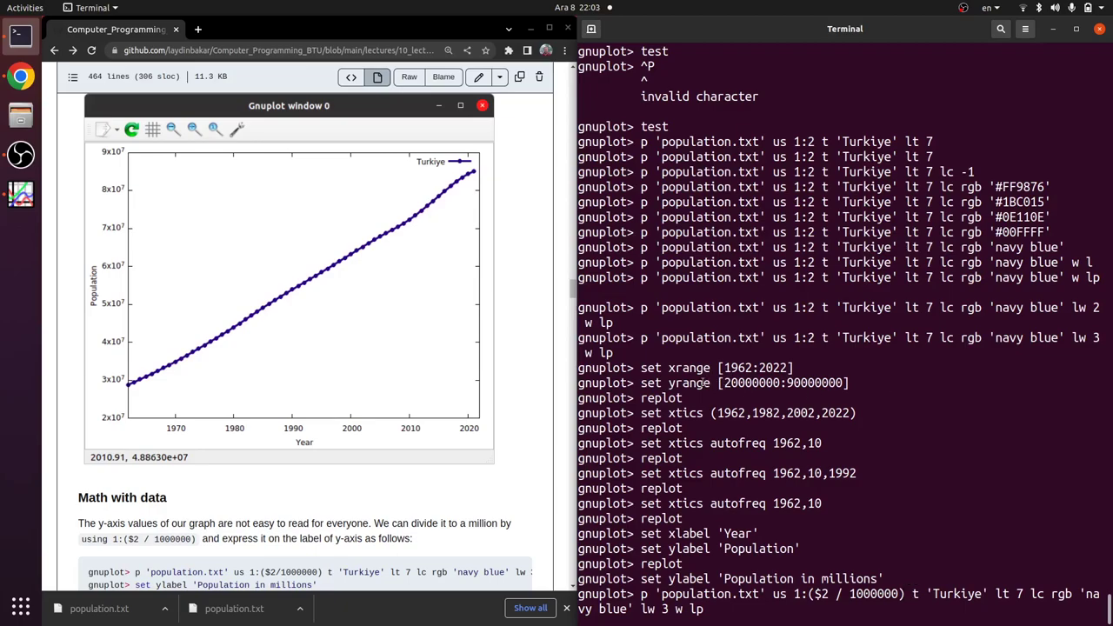
left_click_drag(667, 384, 848, 385)
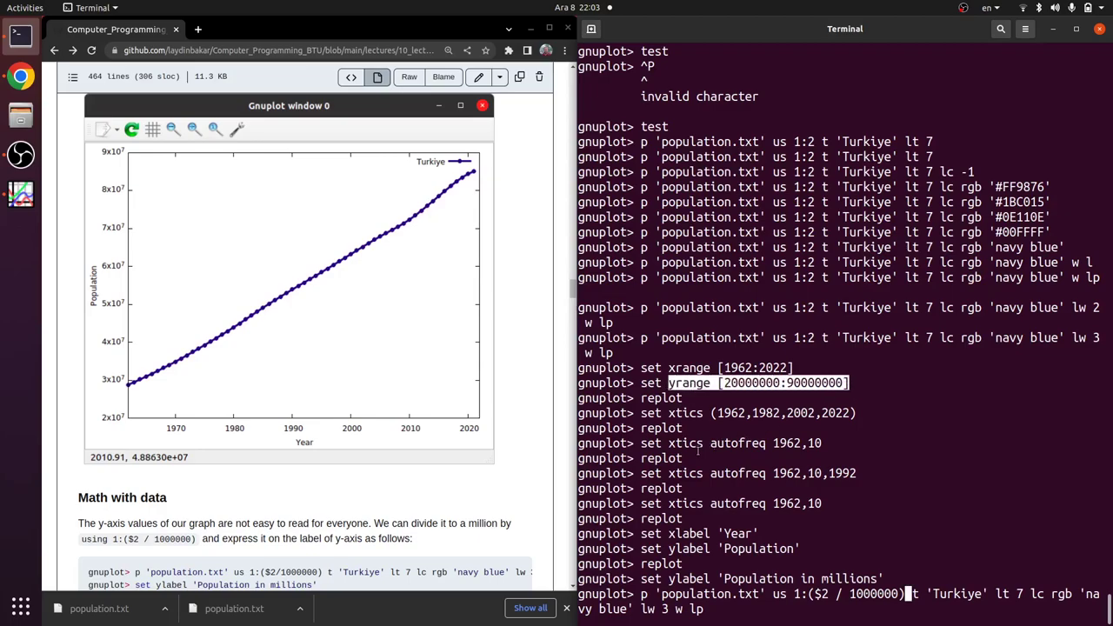
left_click(890, 422)
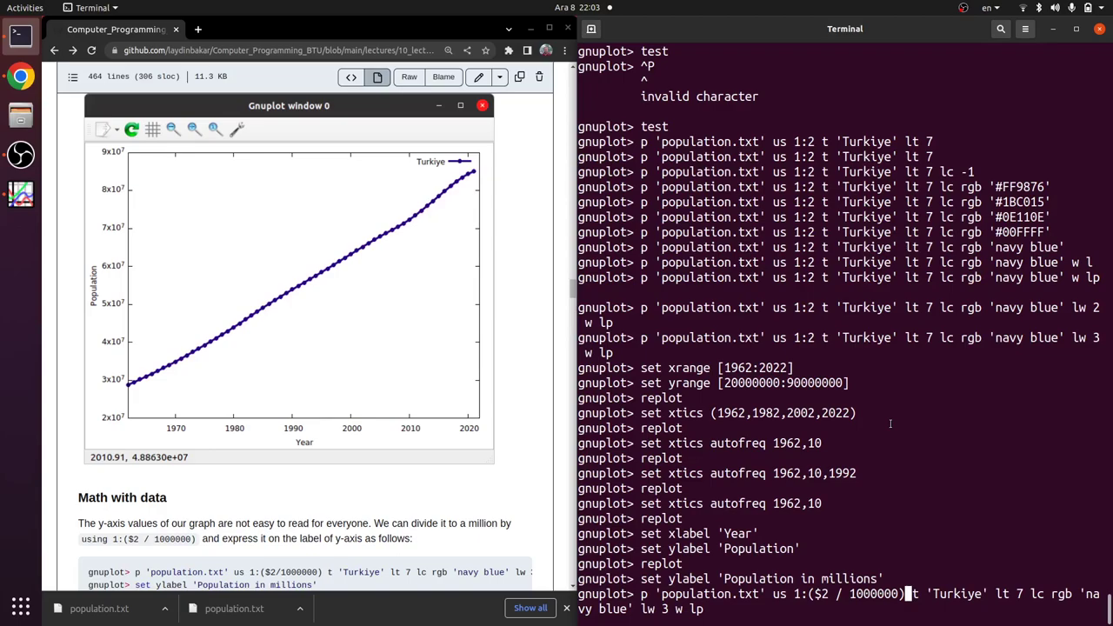
key("Return")
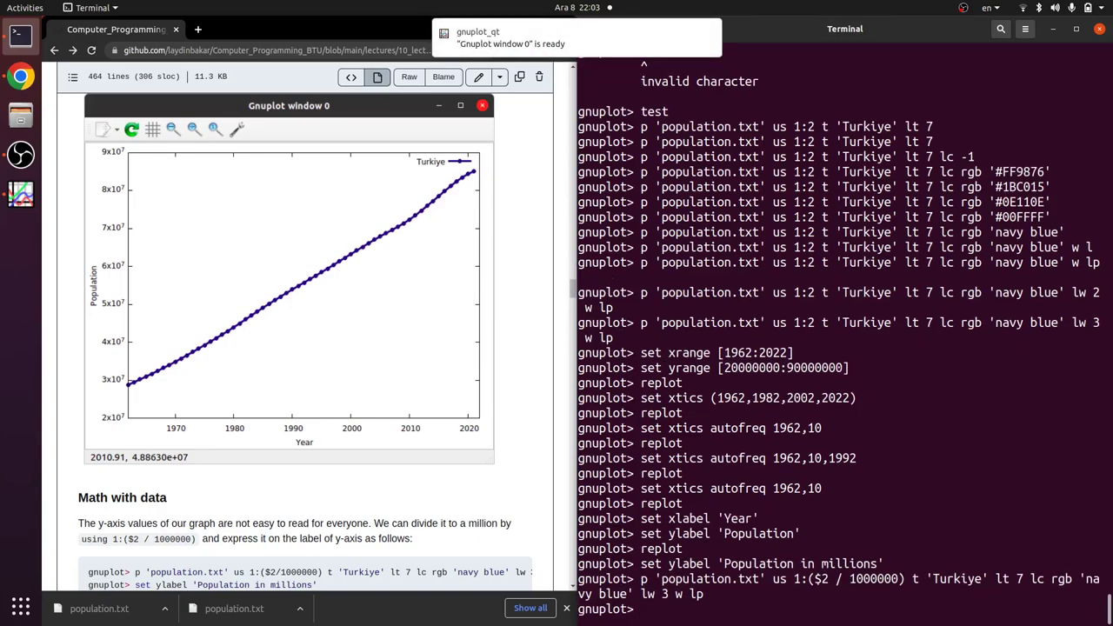
Set the y range to [20:90] and replot so the axis reads in millions
type("set y")
type("r")
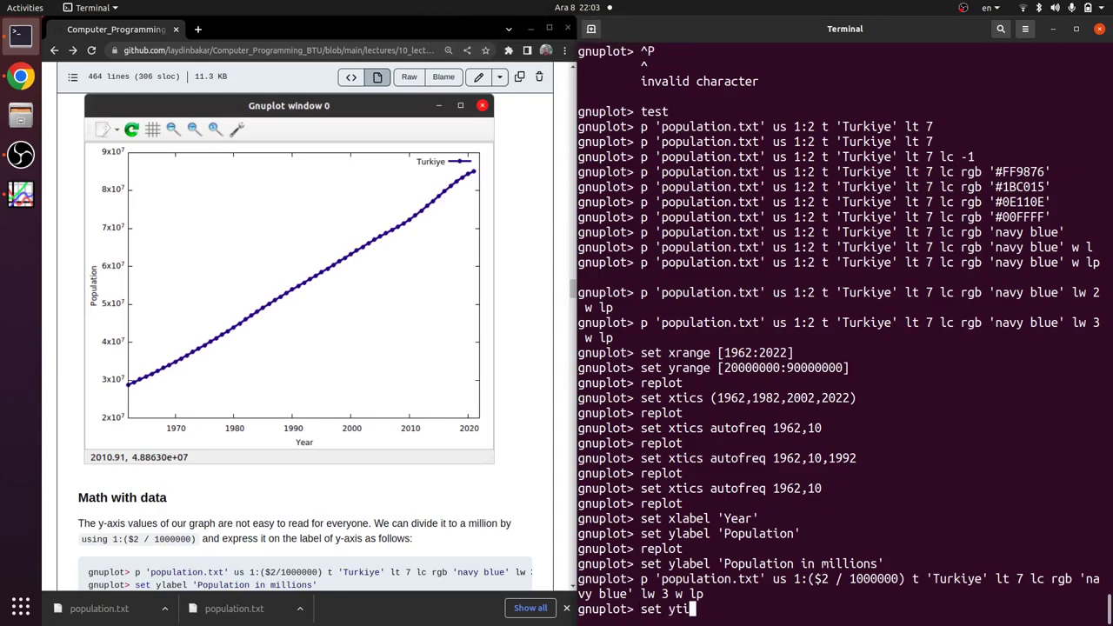
type("ange [20:90]")
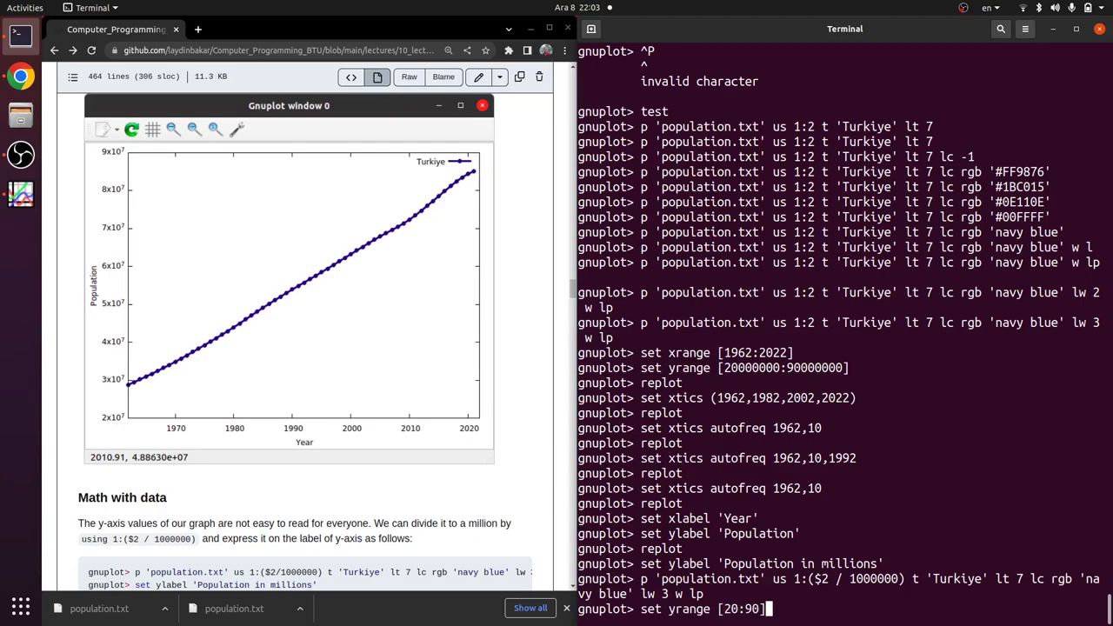
key("Return")
type("replot")
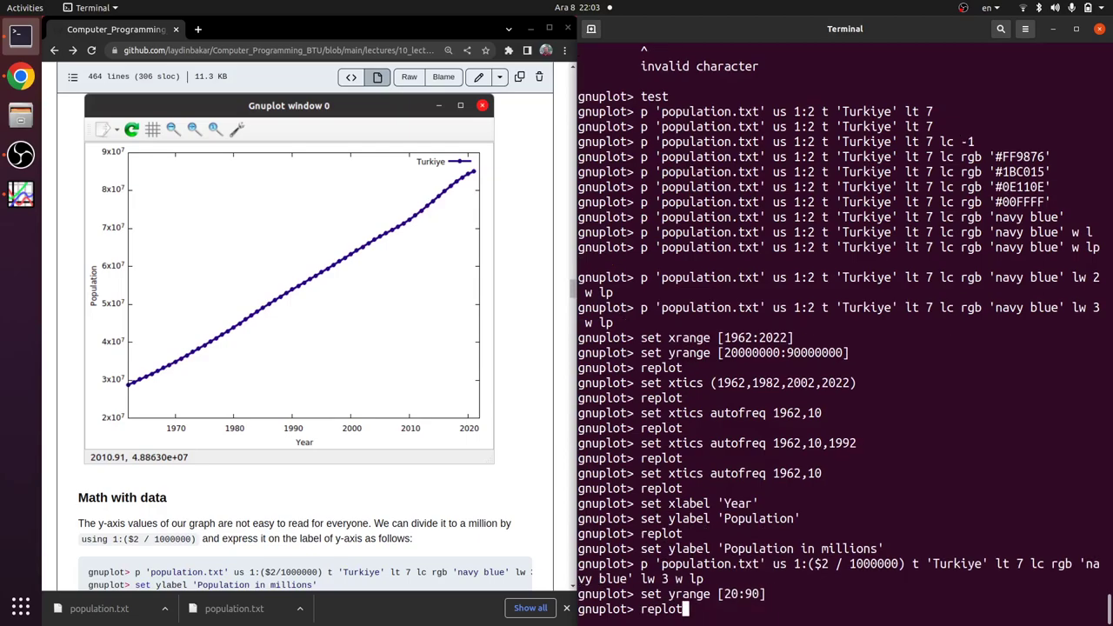
key("Return")
key("alt+Tab")
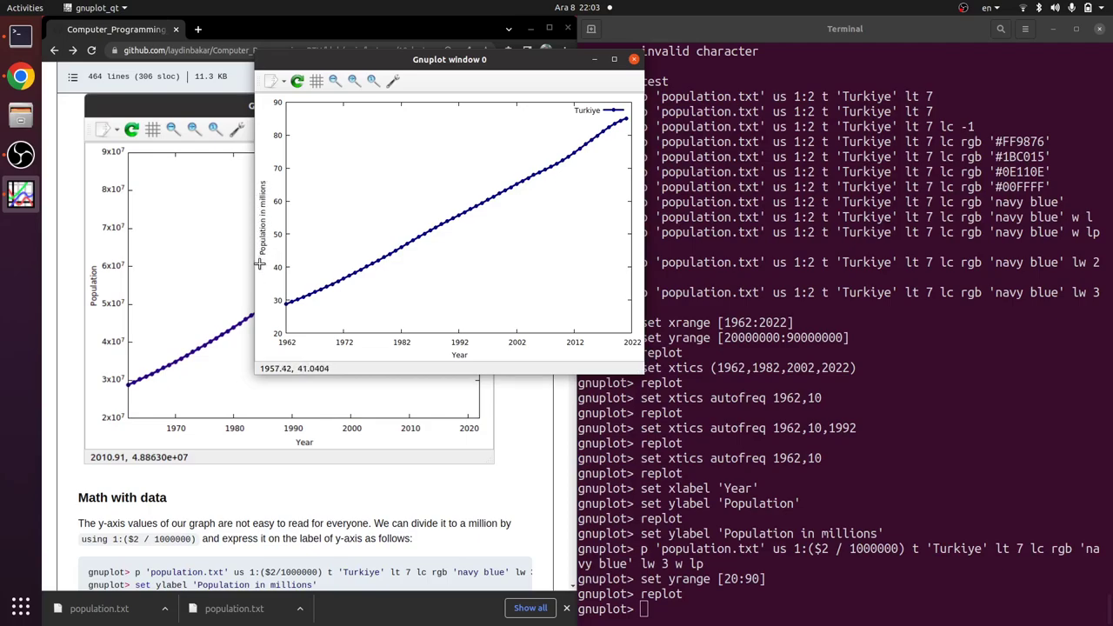
Review the tutorial against the plot command's column 1 and $2 / 1000000 parts
left_click(73, 388)
scroll(73, 388, "down", 1)
scroll(73, 388, "down", 3)
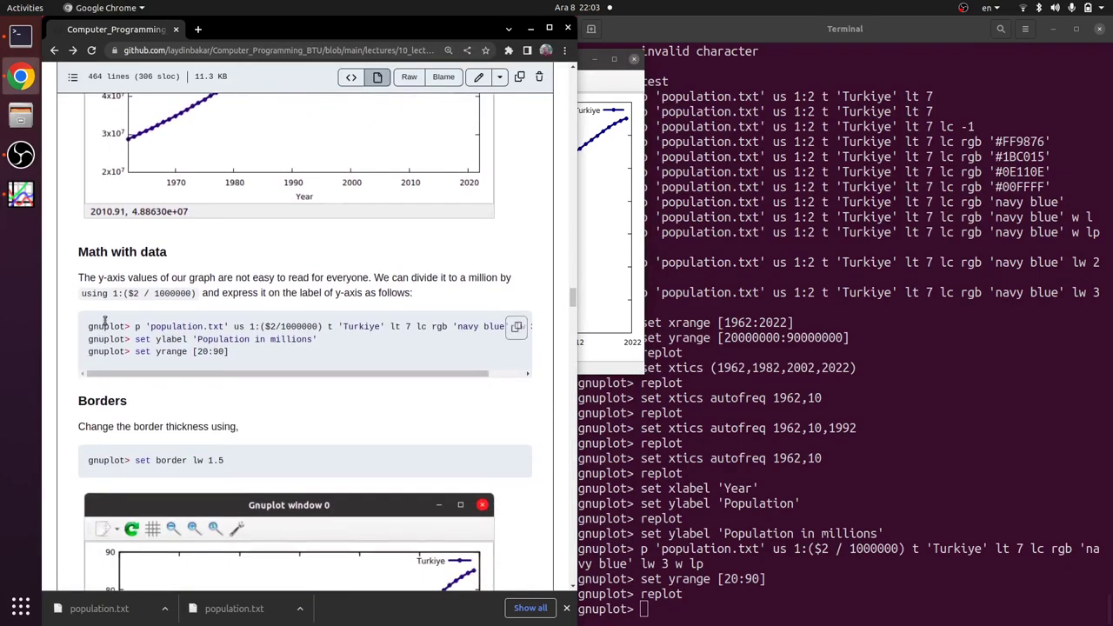
scroll(148, 332, "down", 1)
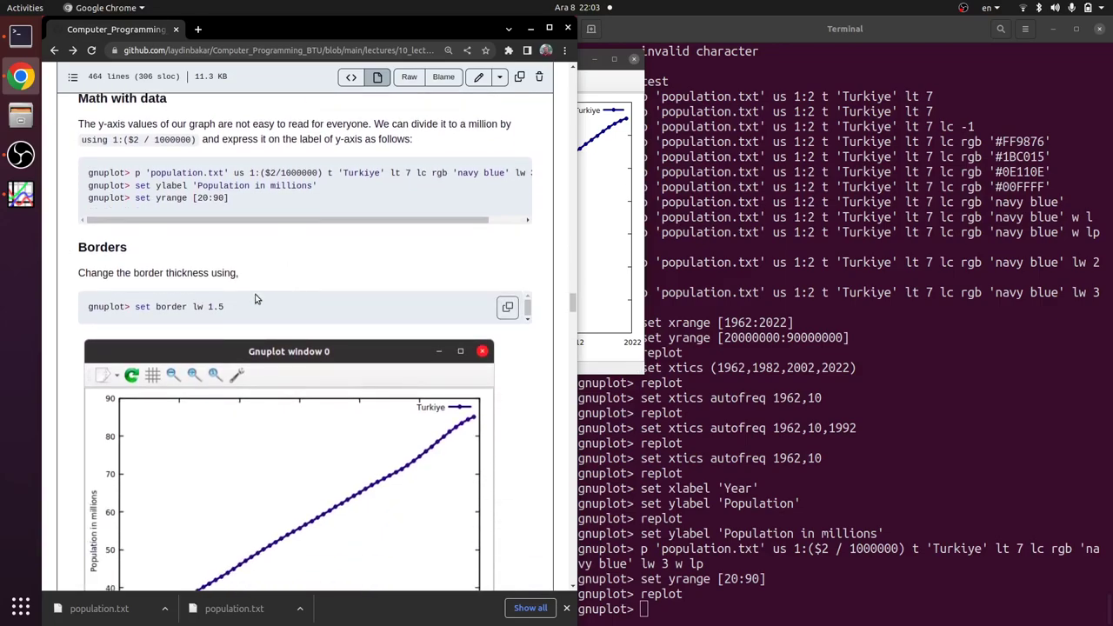
left_click(795, 549)
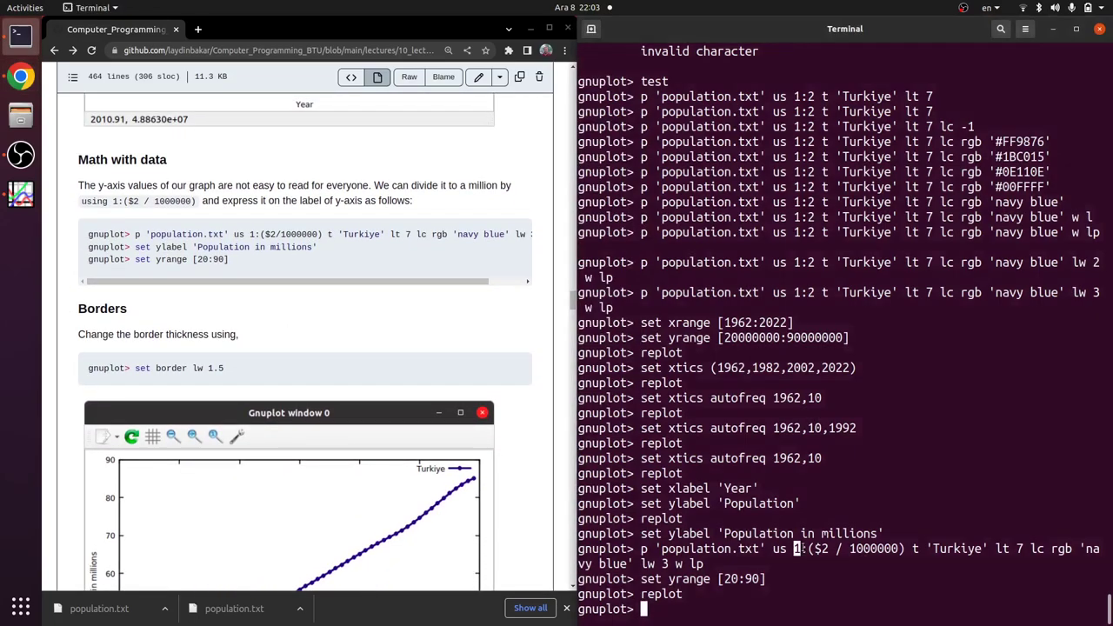
left_click_drag(814, 549, 831, 549)
left_click(821, 563)
left_click_drag(837, 550, 848, 563)
left_click_drag(794, 549, 801, 553)
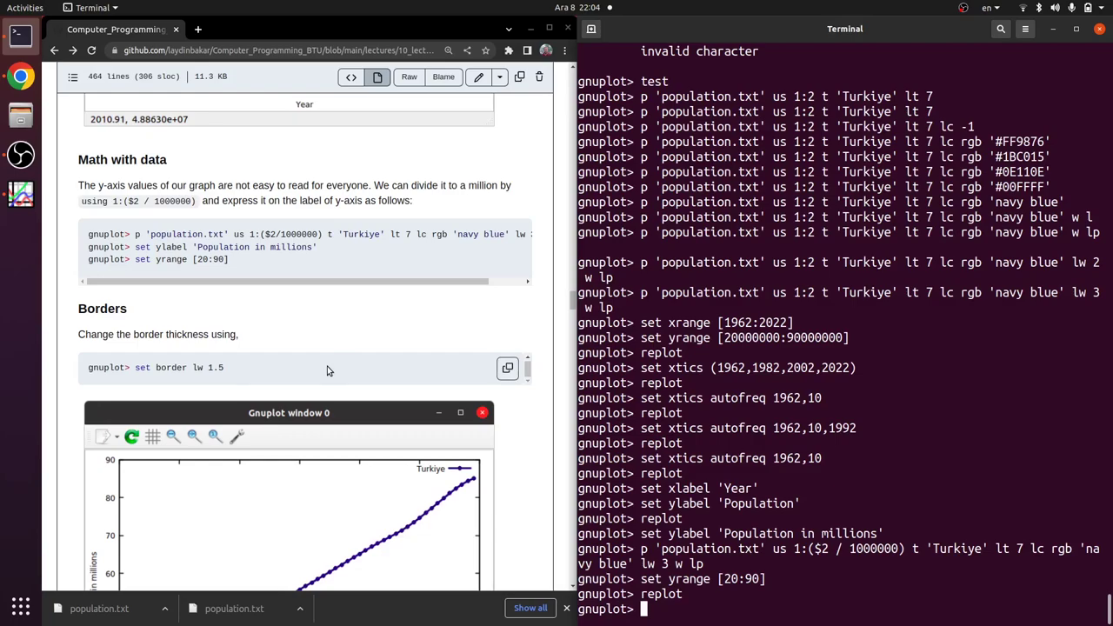
Copy 'set border lw 1.5' from the tutorial's Borders section into the gnuplot prompt
scroll(392, 464, "down", 3)
scroll(392, 465, "down", 1)
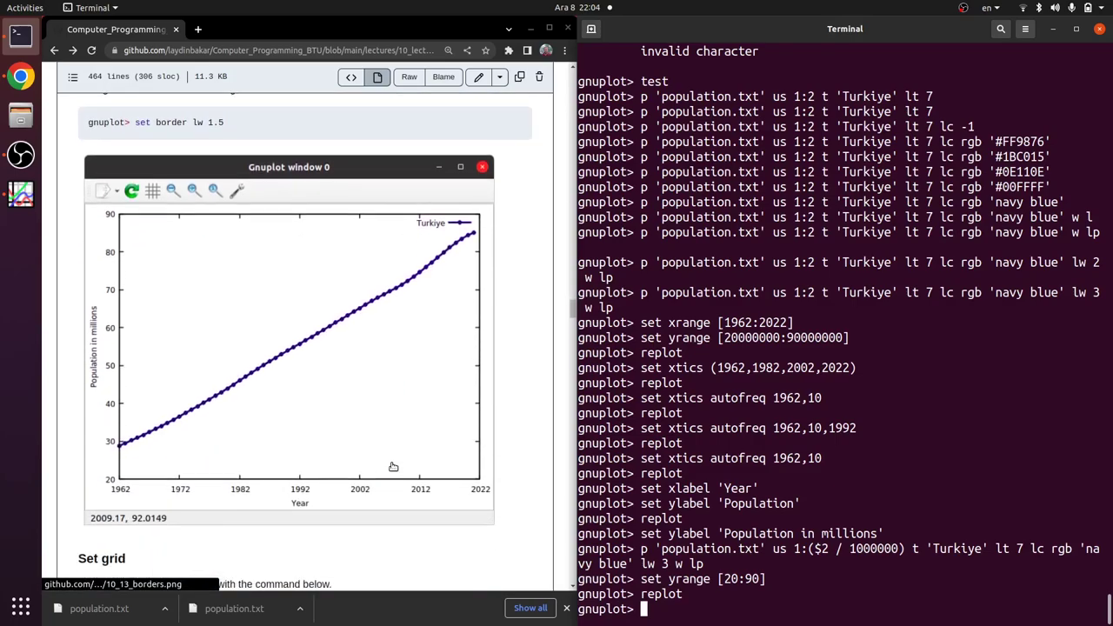
left_click_drag(135, 122, 226, 133)
middle_click(760, 444)
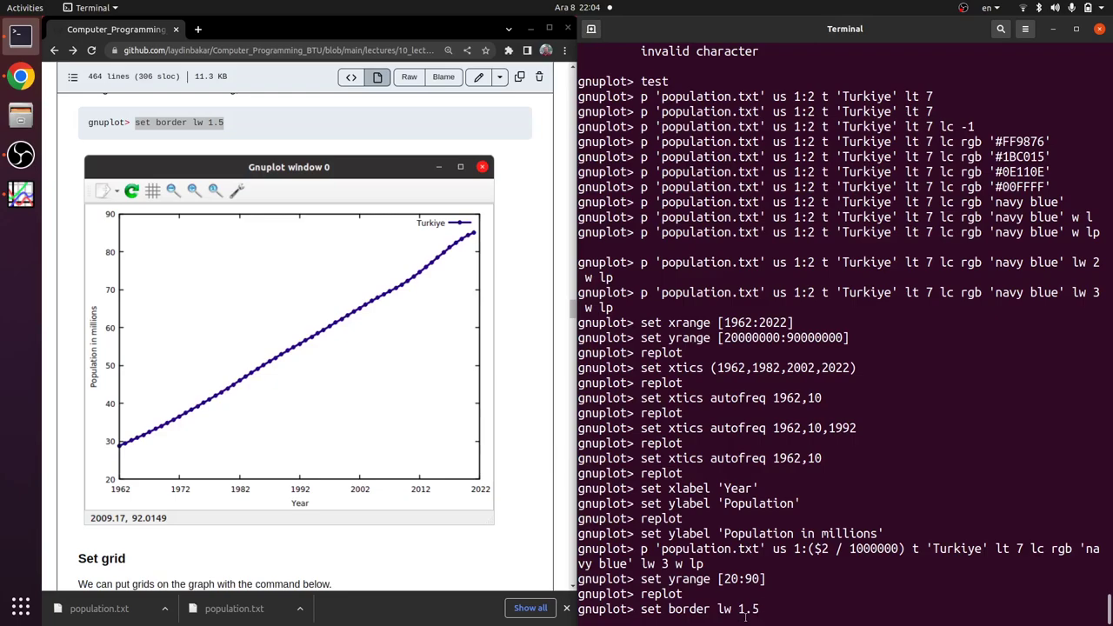
Apply the 1.5 border line width, replot, and bring Gnuplot window 0 forward
key("Return")
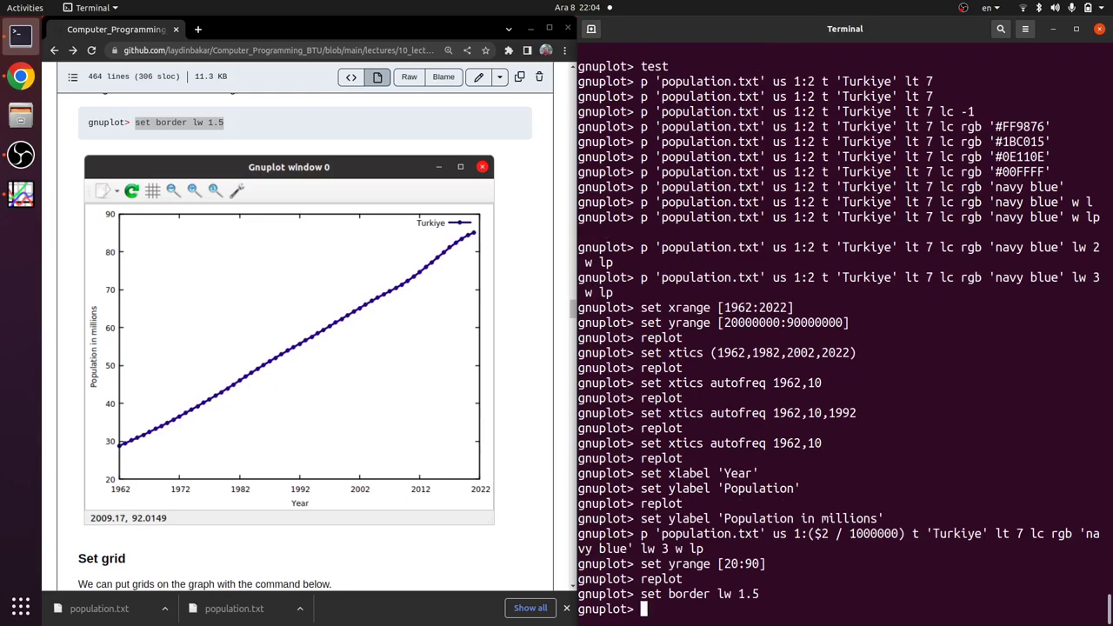
type("replot")
key("Return")
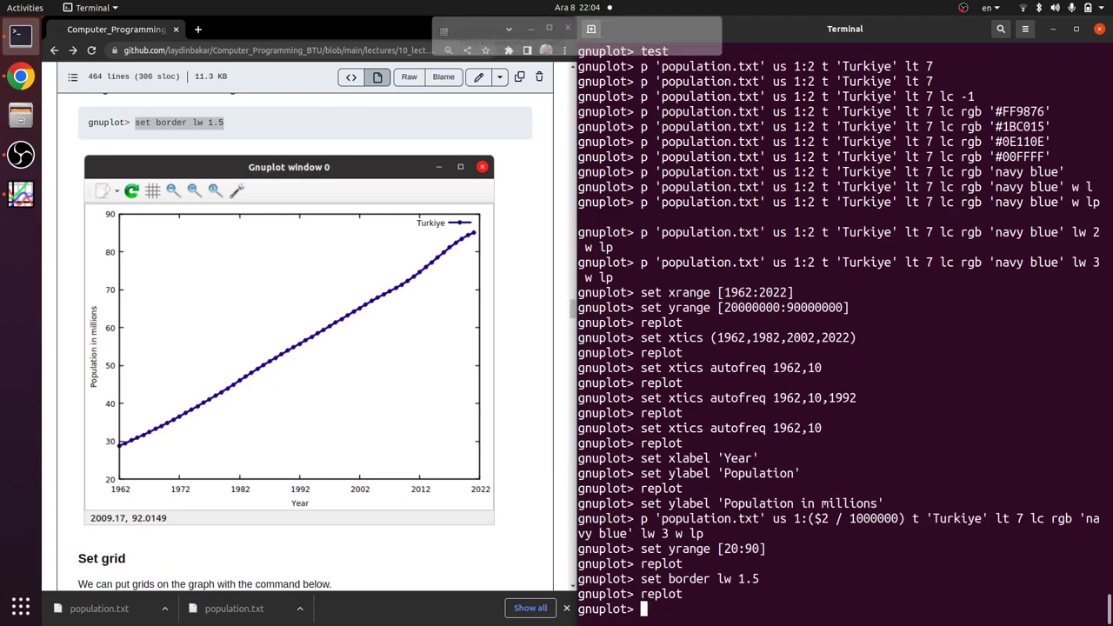
key("alt+Tab")
key("Tab")
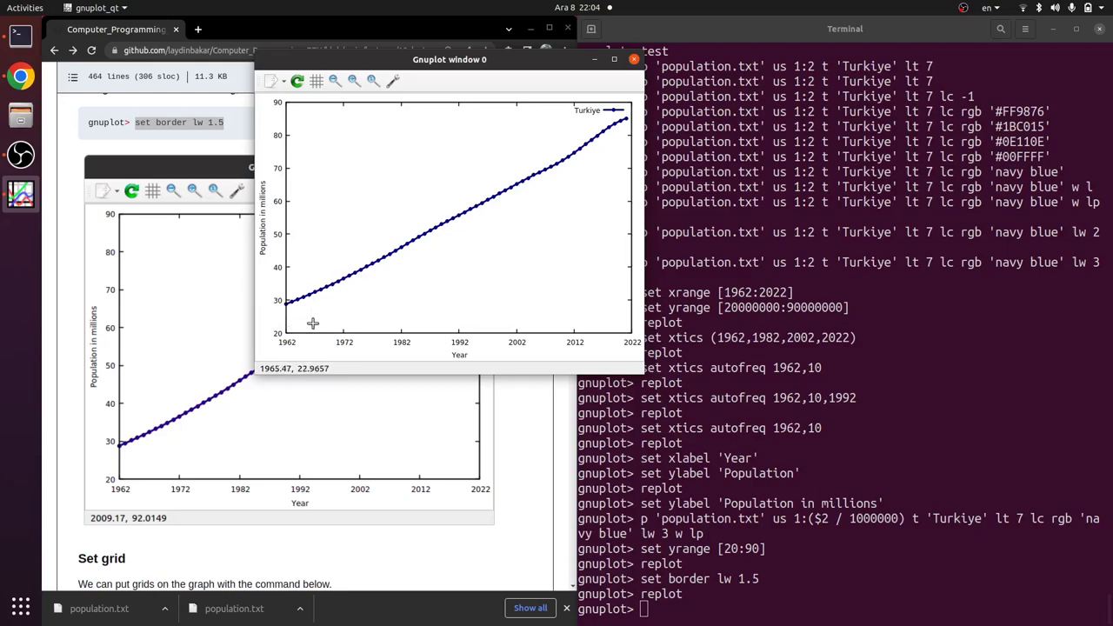
Pan the Turkiye population plot, then unzoom back to the full 20–90 view
scroll(217, 296, "up", 10)
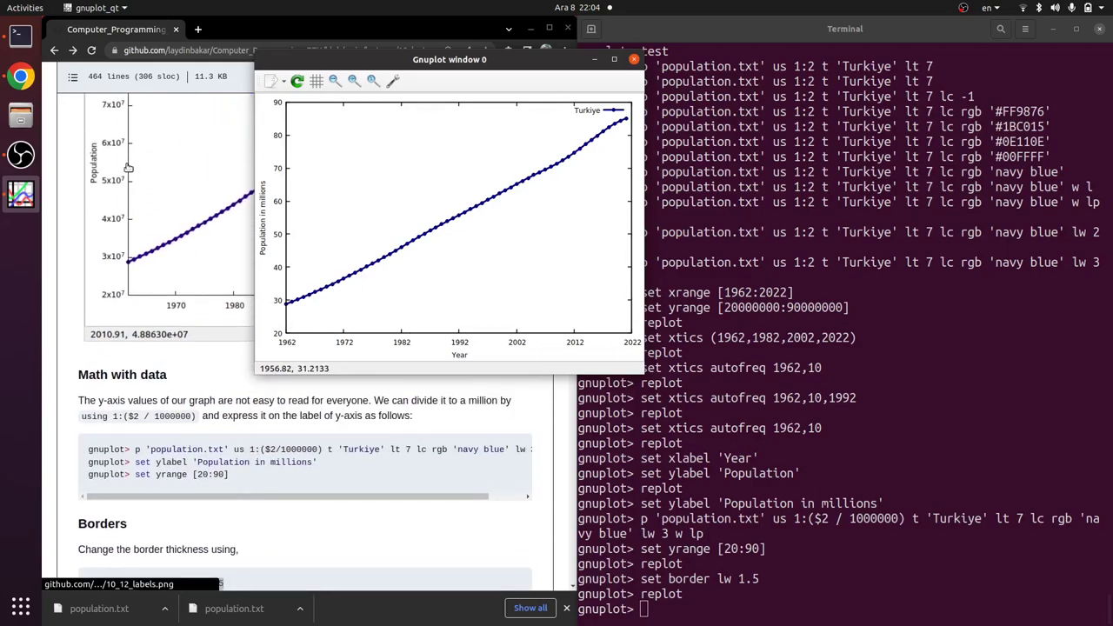
scroll(210, 285, "down", 2)
scroll(211, 285, "down", 1)
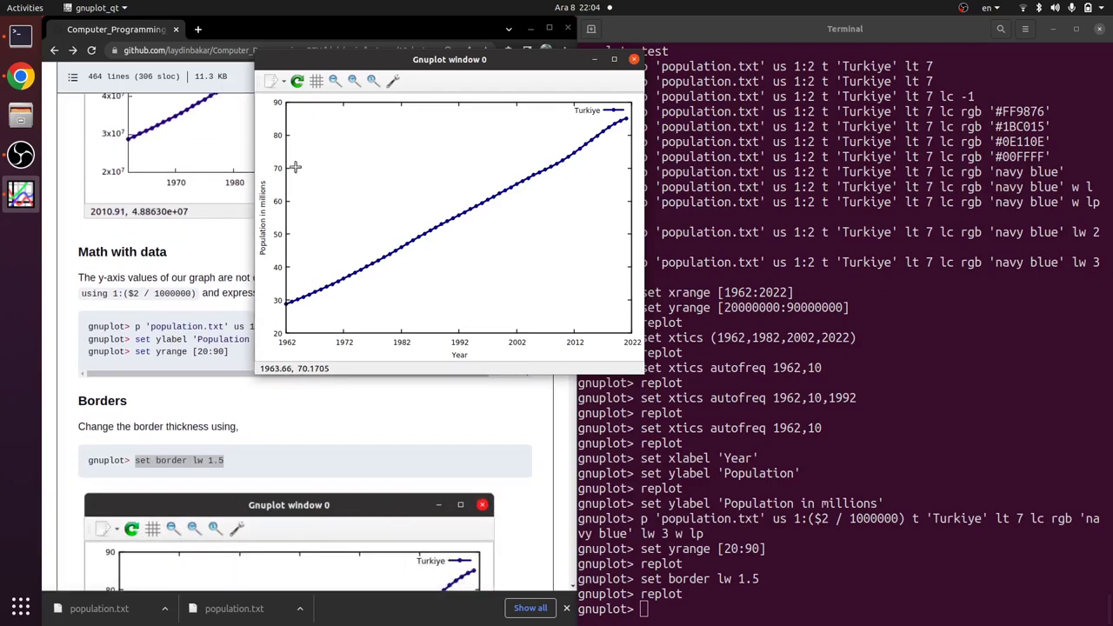
scroll(398, 343, "down", 6)
scroll(395, 343, "down", 2)
scroll(339, 348, "up", 8)
scroll(506, 294, "down", 8)
scroll(501, 287, "down", 2)
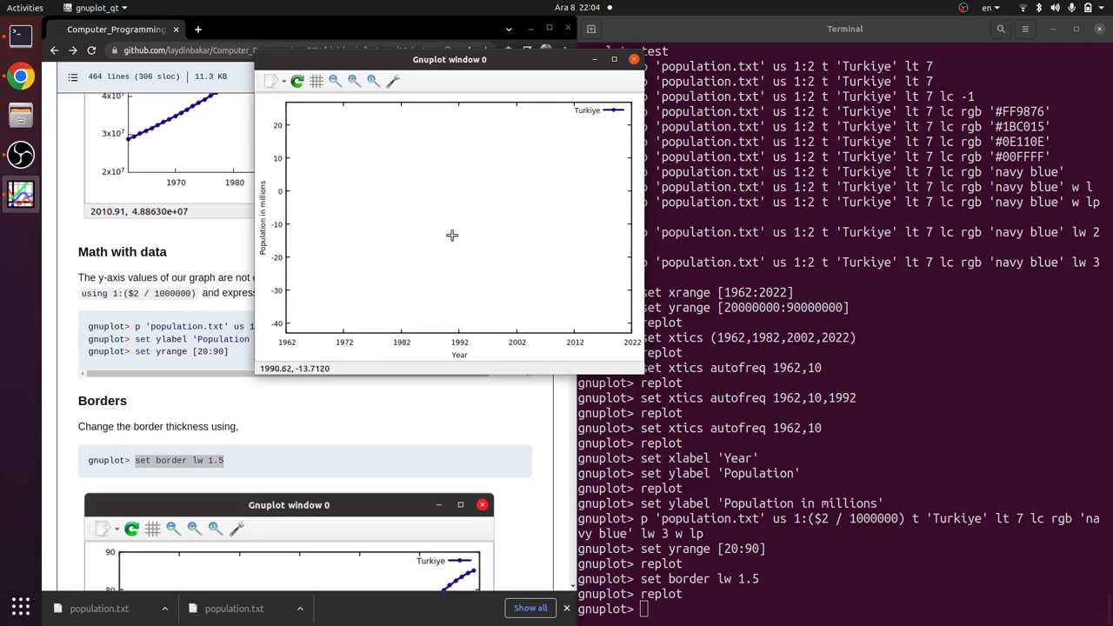
scroll(517, 323, "up", 10)
scroll(556, 293, "down", 2)
scroll(510, 236, "up", 2)
scroll(510, 236, "up", 10)
scroll(509, 235, "down", 10)
scroll(509, 236, "up", 6)
scroll(509, 236, "down", 8)
scroll(509, 236, "down", 11)
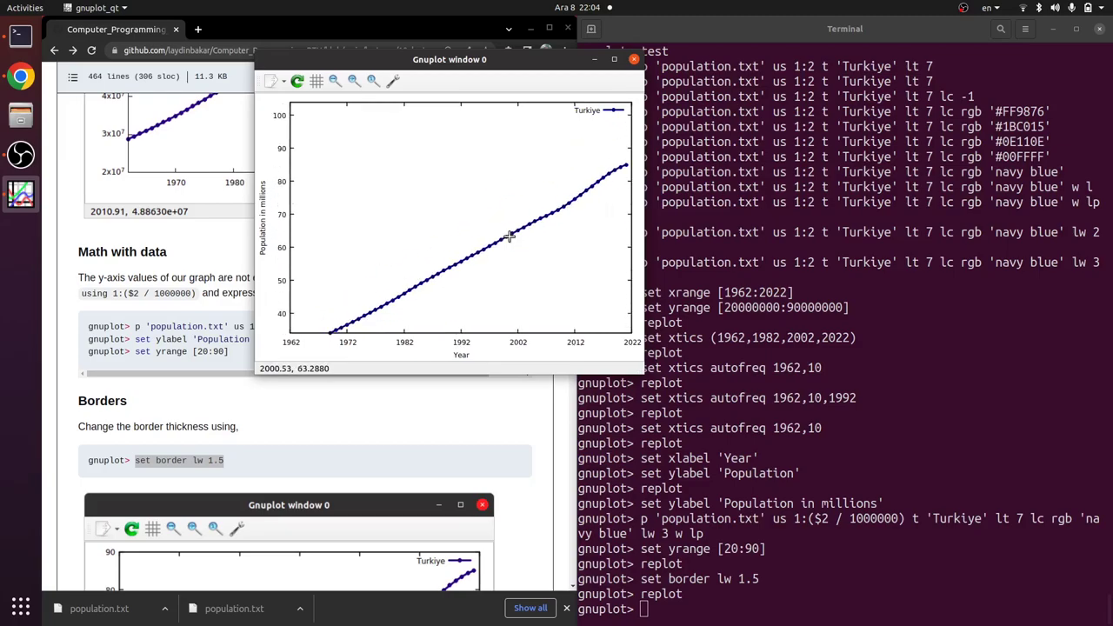
scroll(509, 235, "up", 10)
scroll(510, 236, "down", 20)
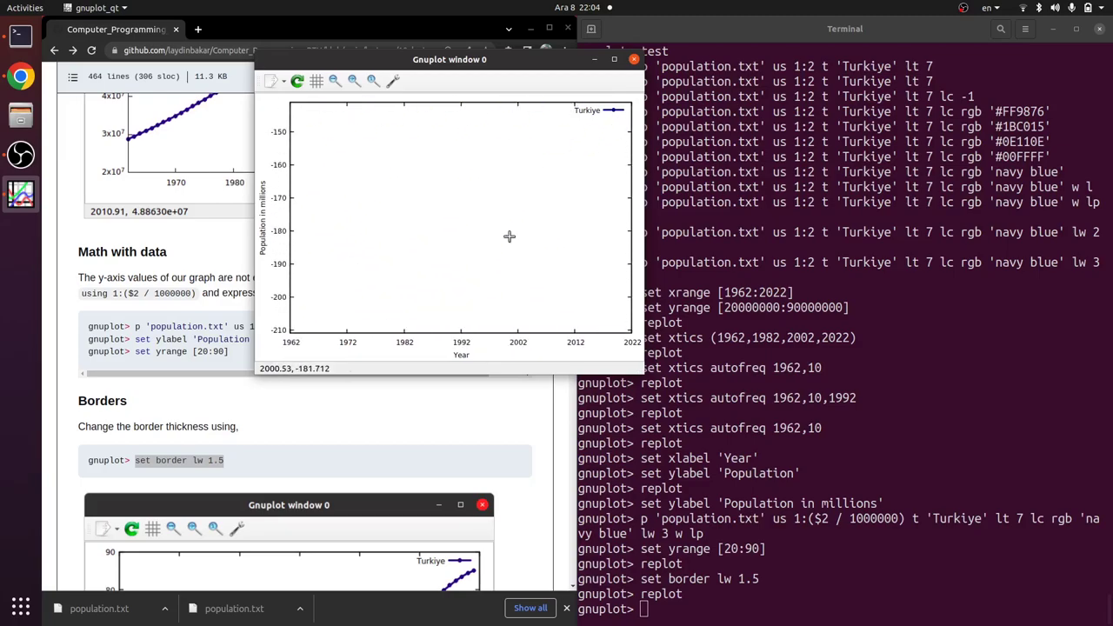
left_click(372, 81)
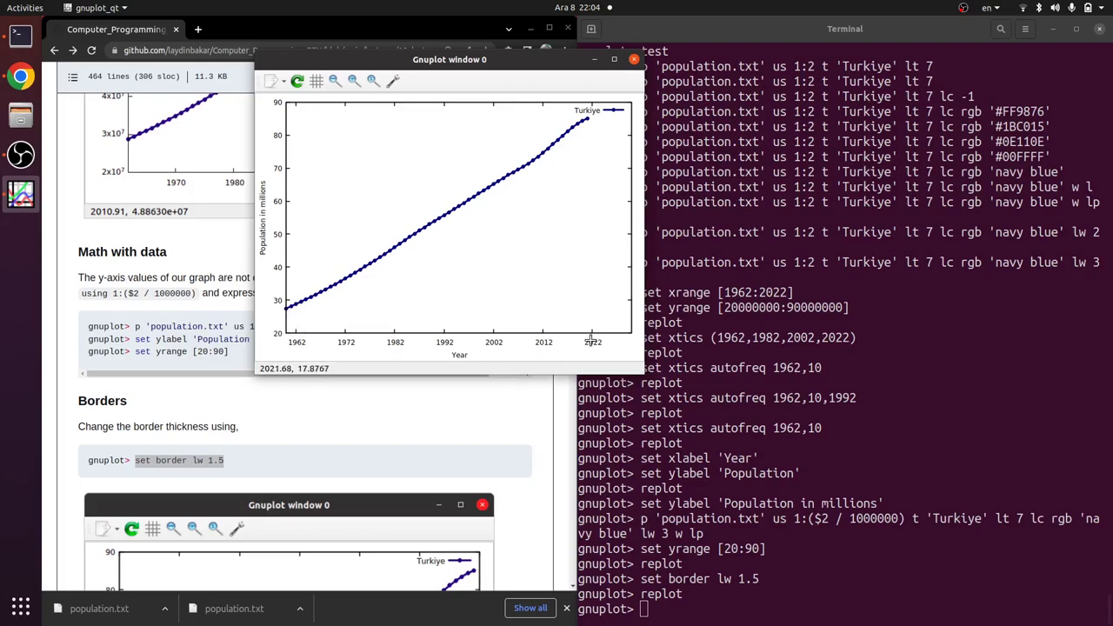
Close the plot window and replot the graph in a fresh window
left_click(634, 60)
key("Up")
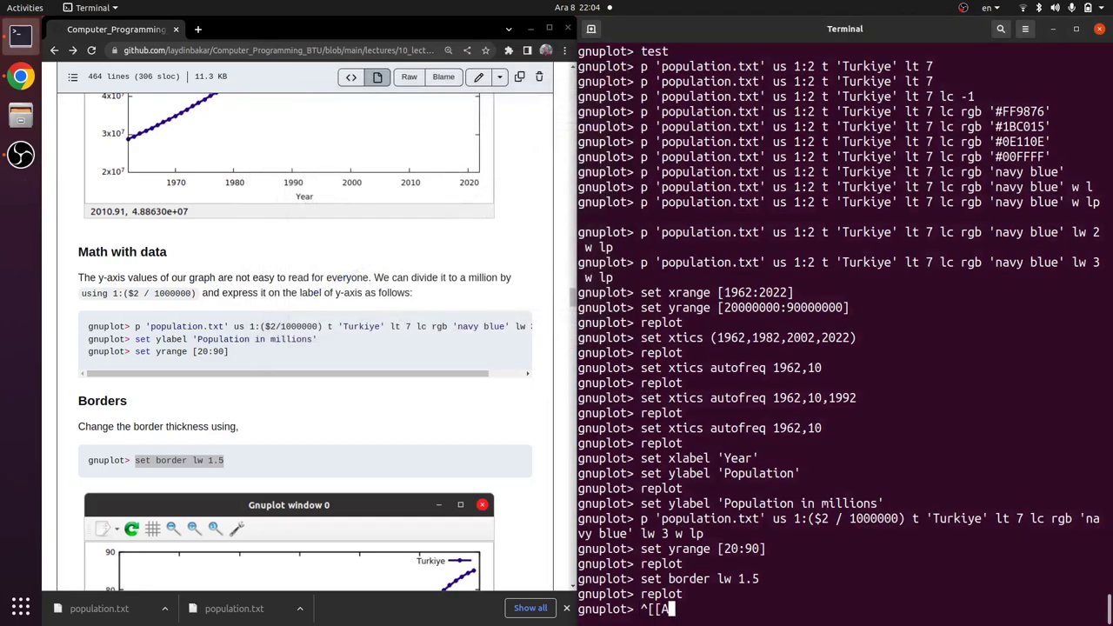
key("Return")
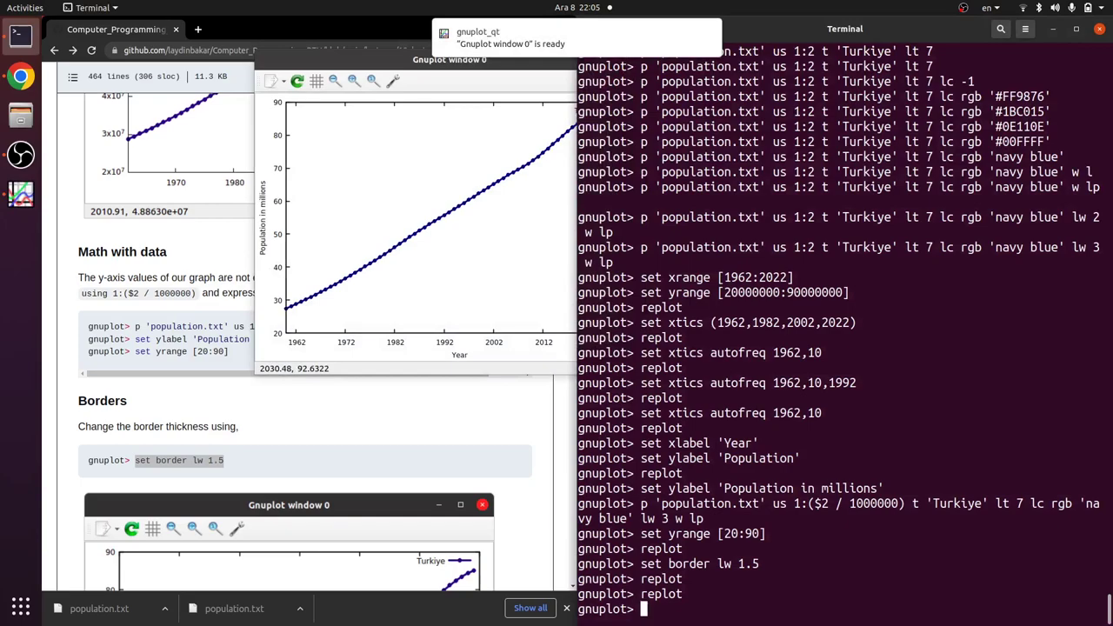
Set the x range to [1962:2022]
type("set")
type("xrange [")
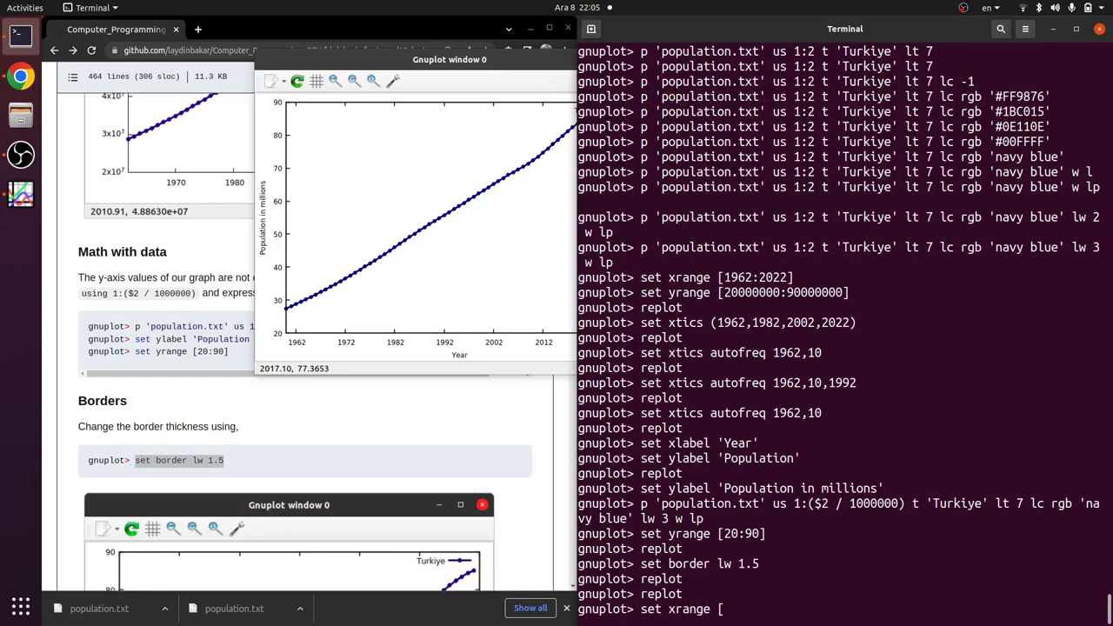
type("1962:2022]")
key("Return")
Rerun set xtics autofreq 1962,10 from history, replot, and raise the plot window
type("set ")
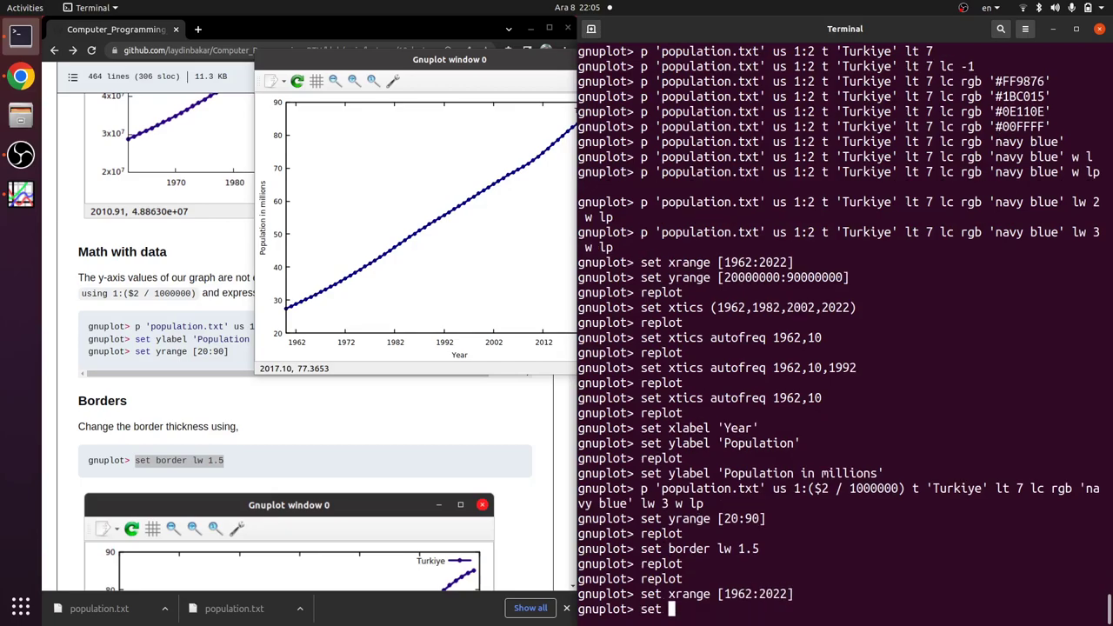
type("xtics")
key("ctrl+r")
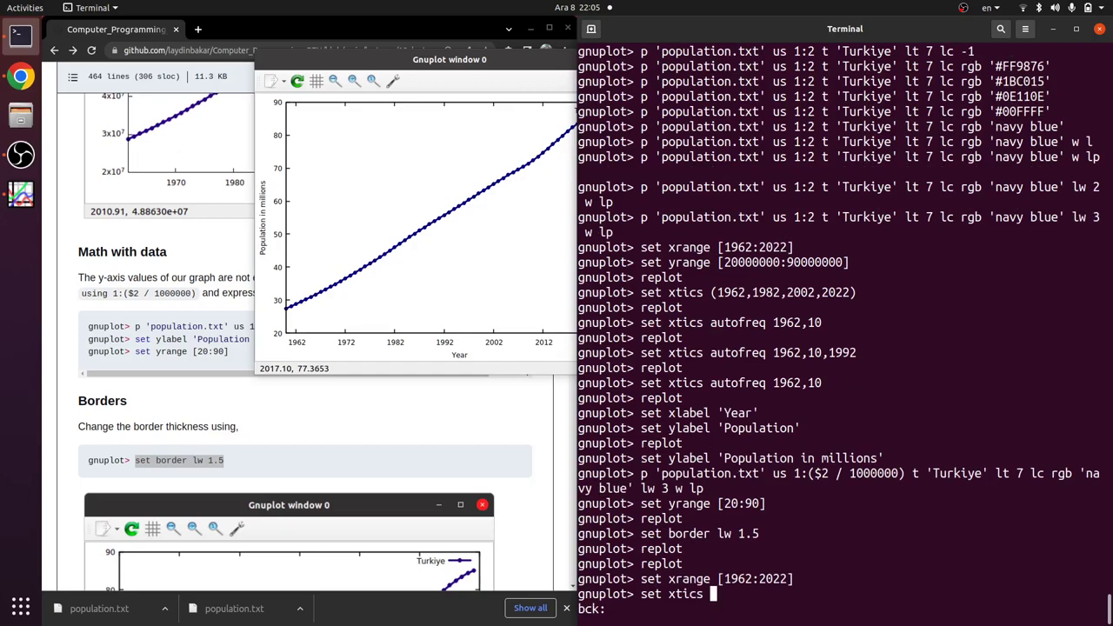
type("aut")
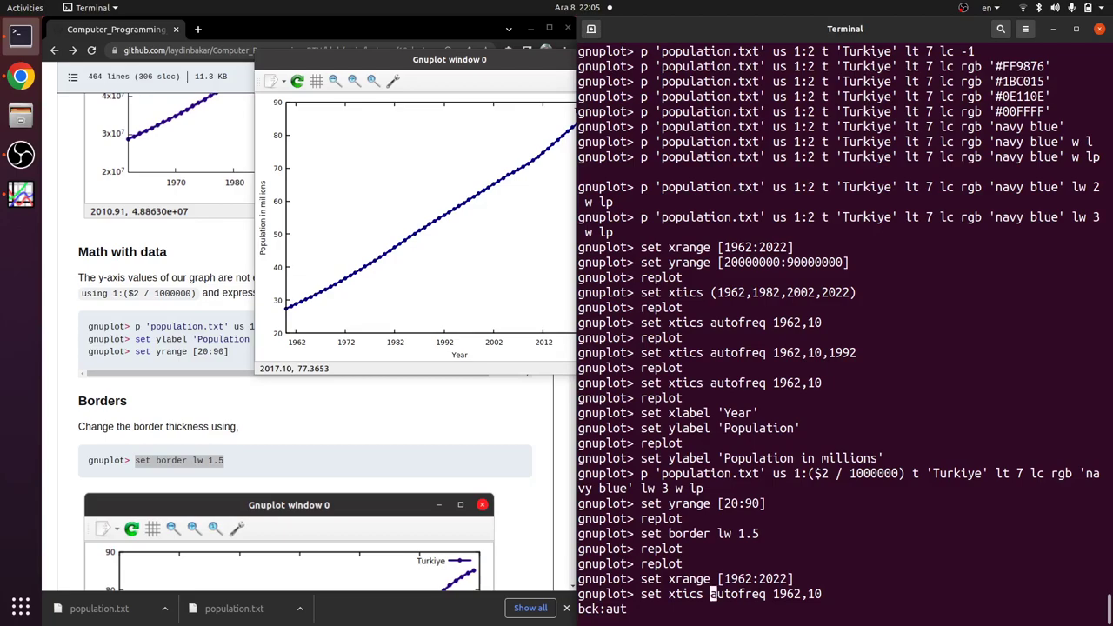
key("Return")
type("replot")
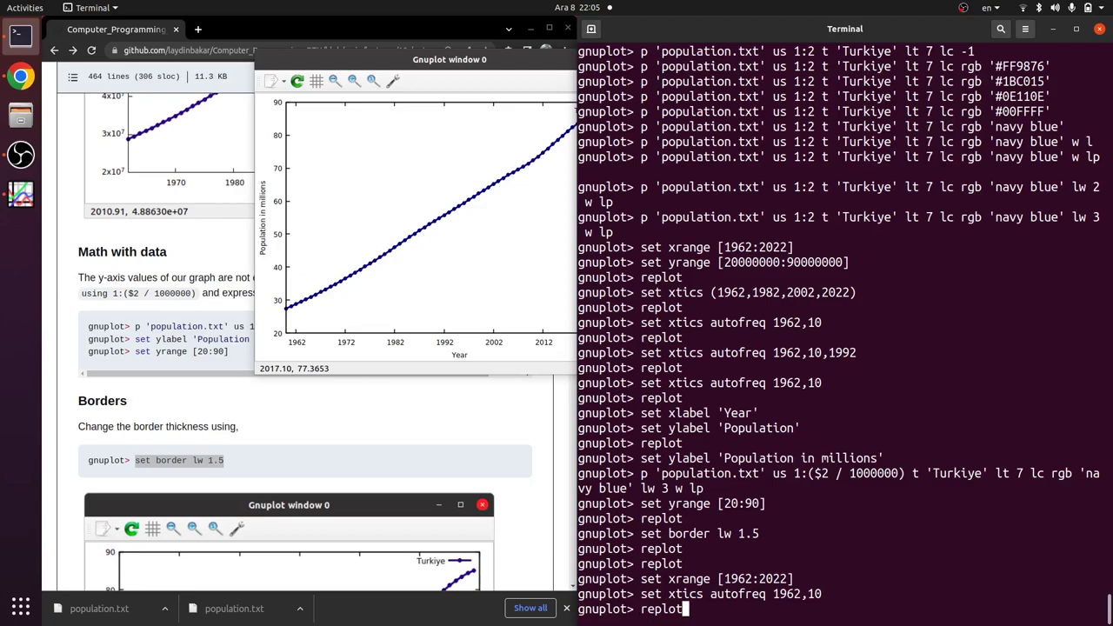
key("Return")
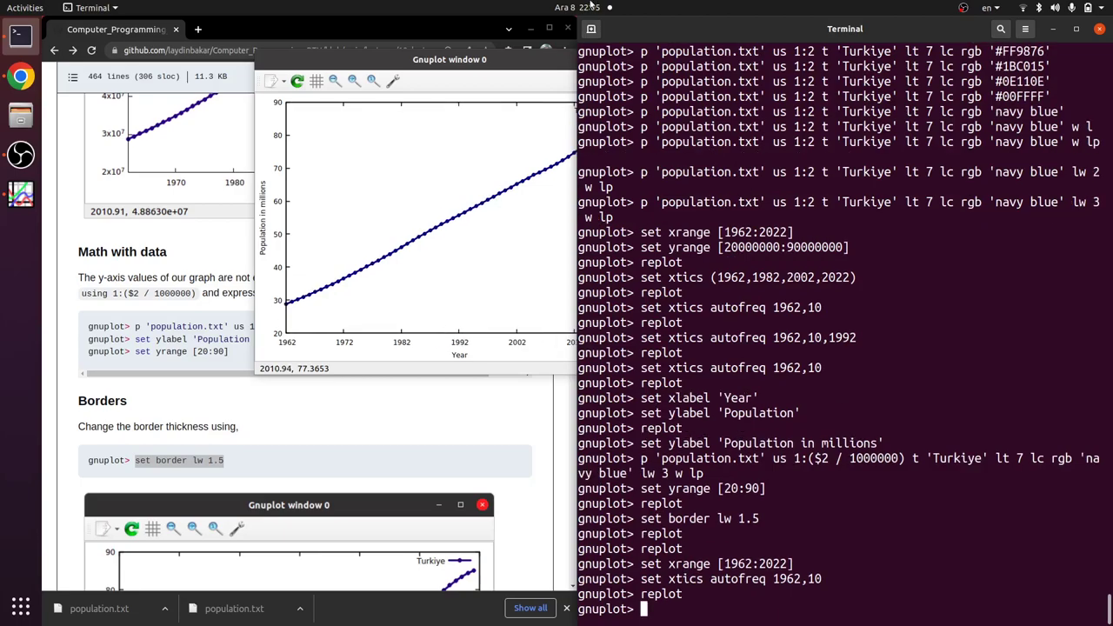
left_click(528, 57)
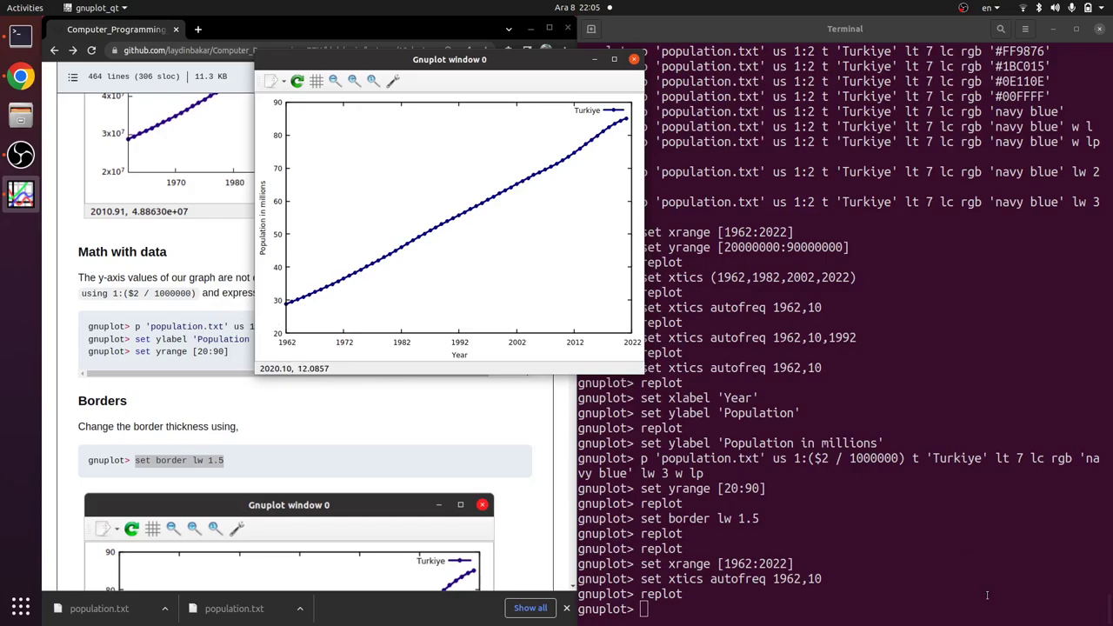
left_click_drag(486, 65, 353, 118)
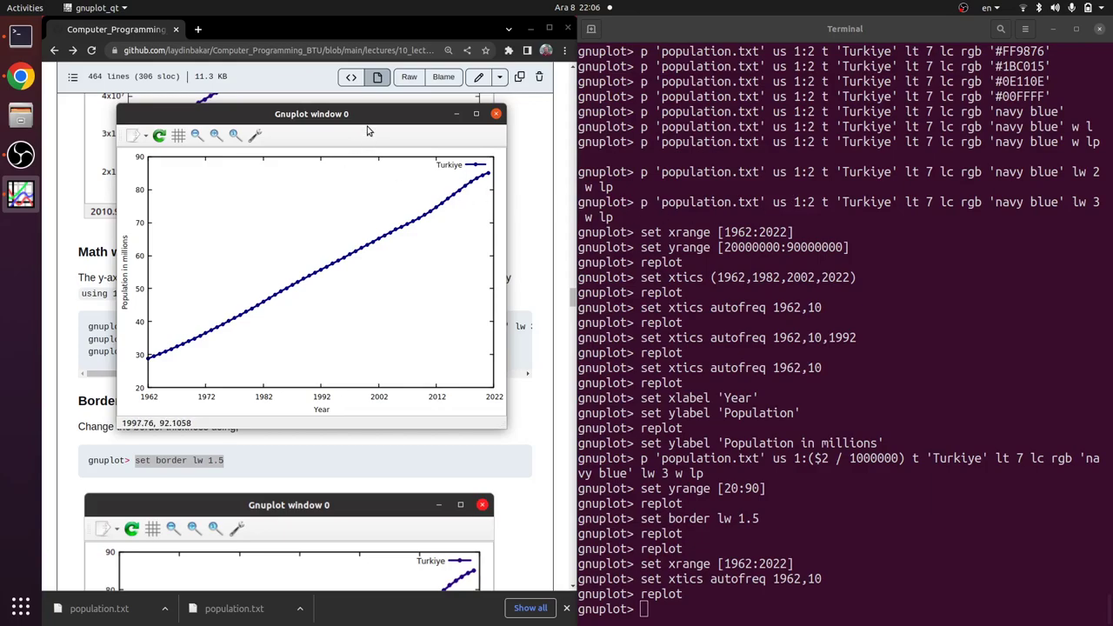
left_click_drag(376, 117, 375, 151)
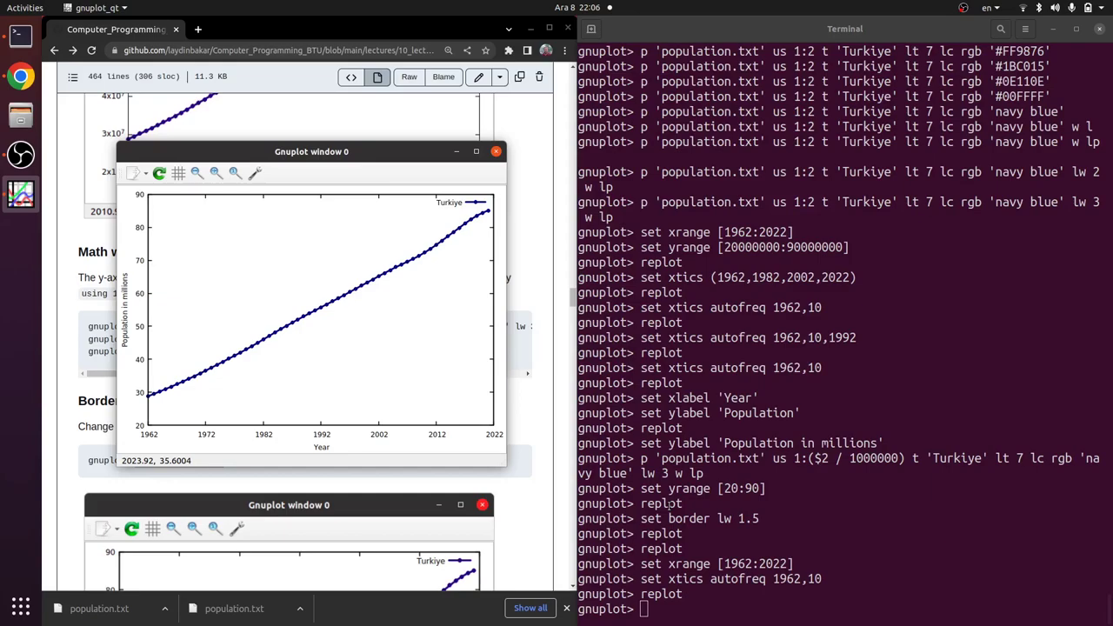
left_click_drag(760, 202, 661, 202)
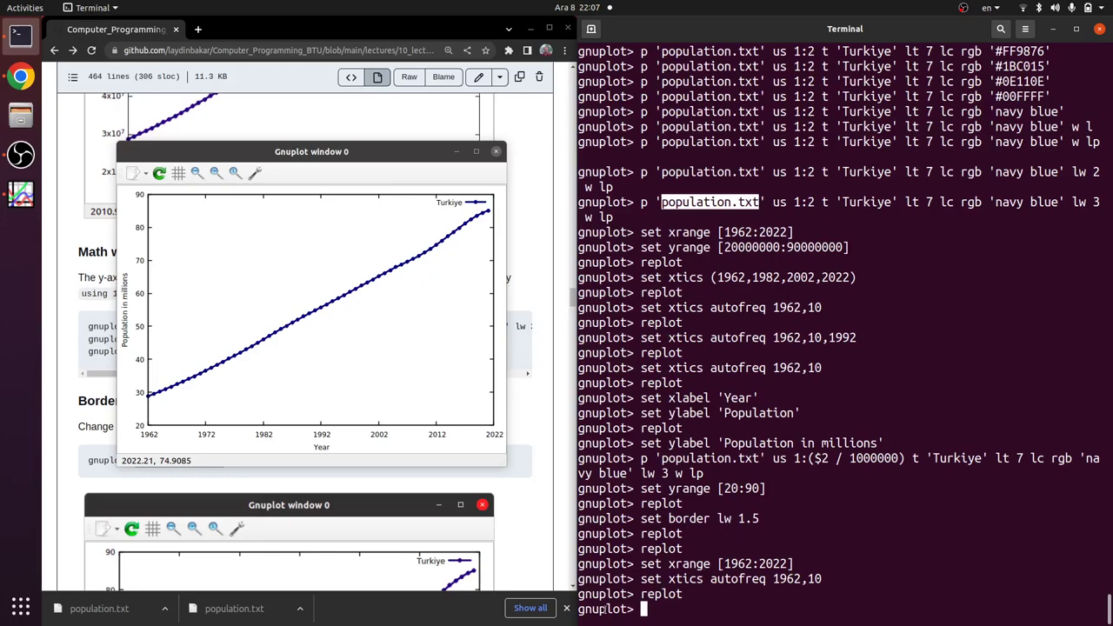
Review the set xrange [1962:2022] and set xtics autofreq 1962,10 commands, and nudge the plot window up
double_click(608, 578)
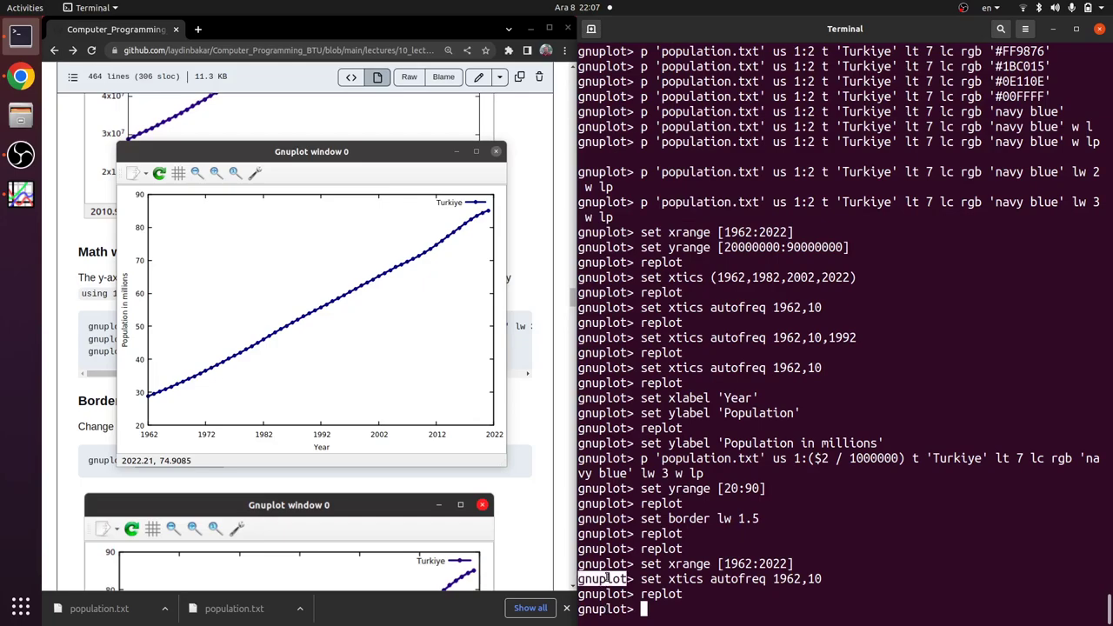
double_click(608, 563)
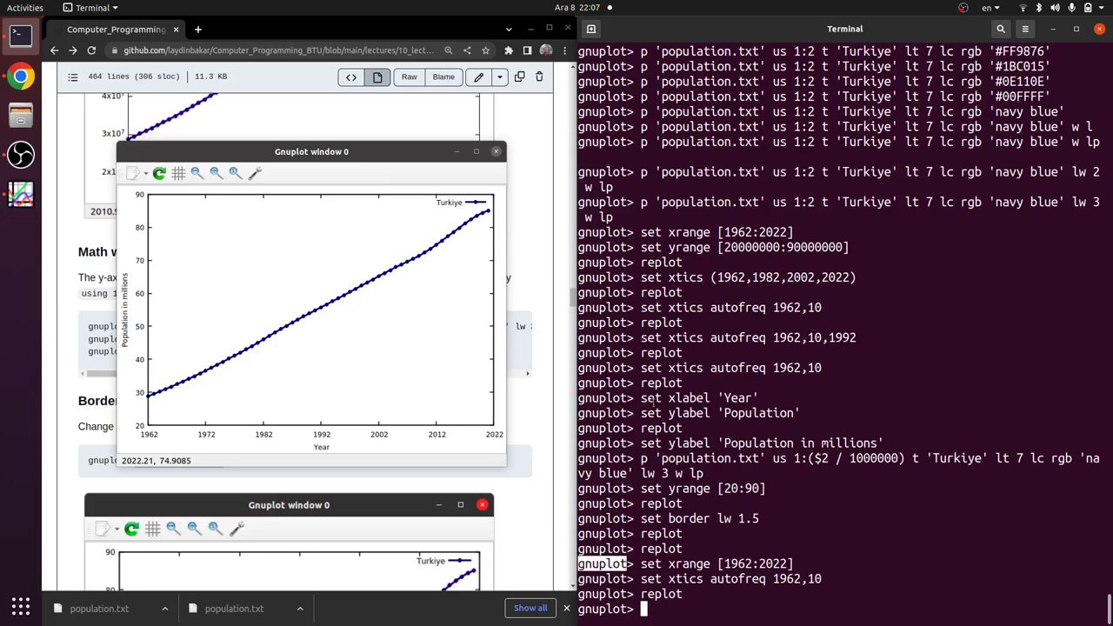
double_click(605, 578)
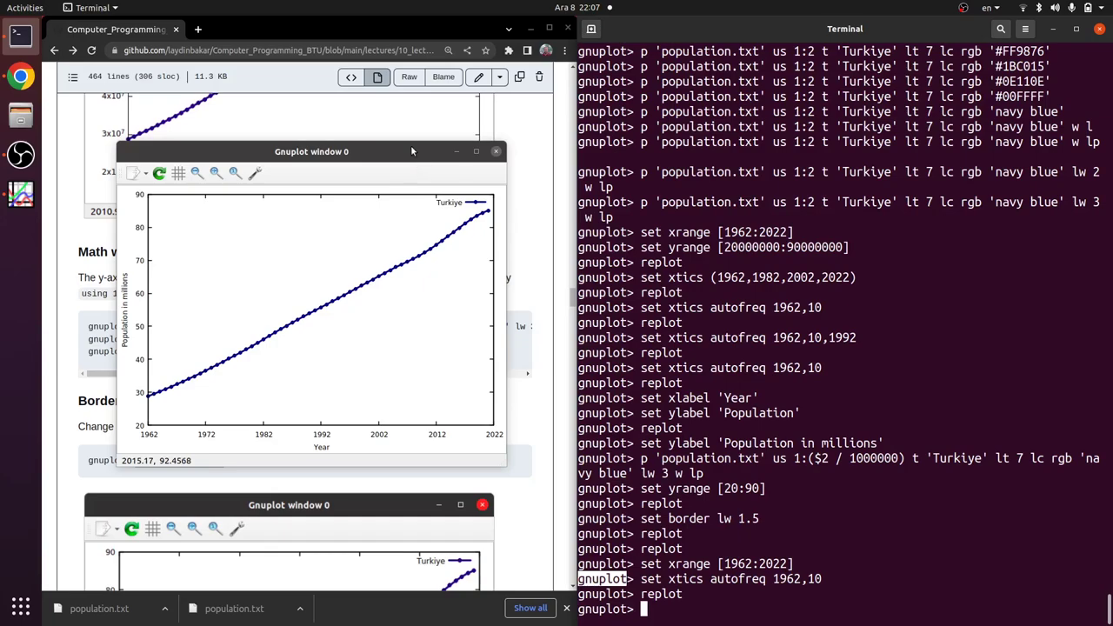
left_click_drag(411, 147, 429, 118)
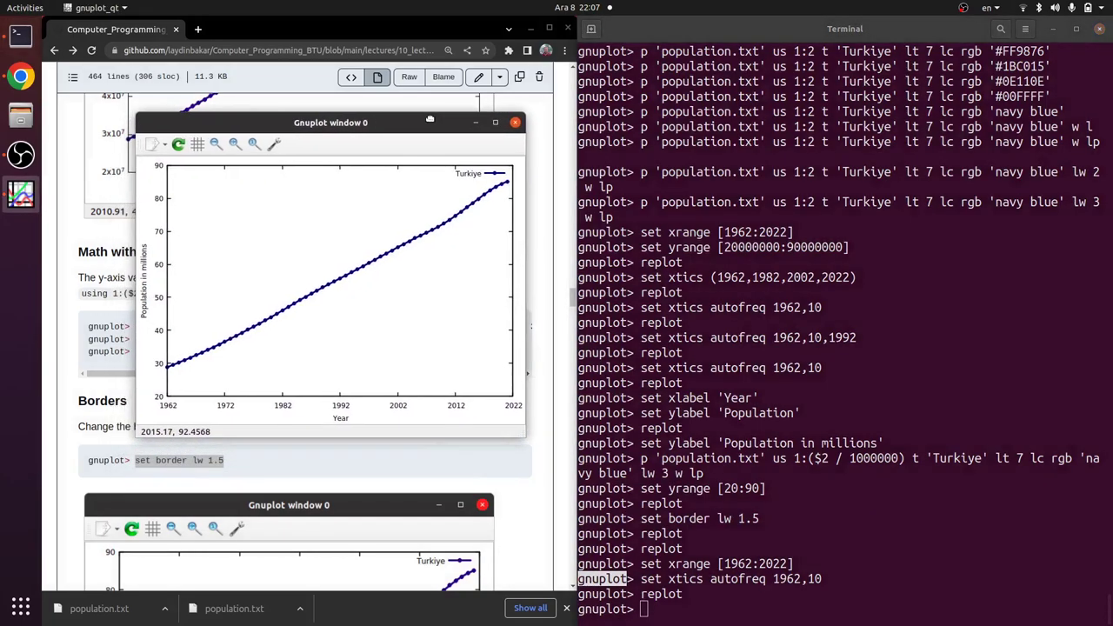
double_click(600, 444)
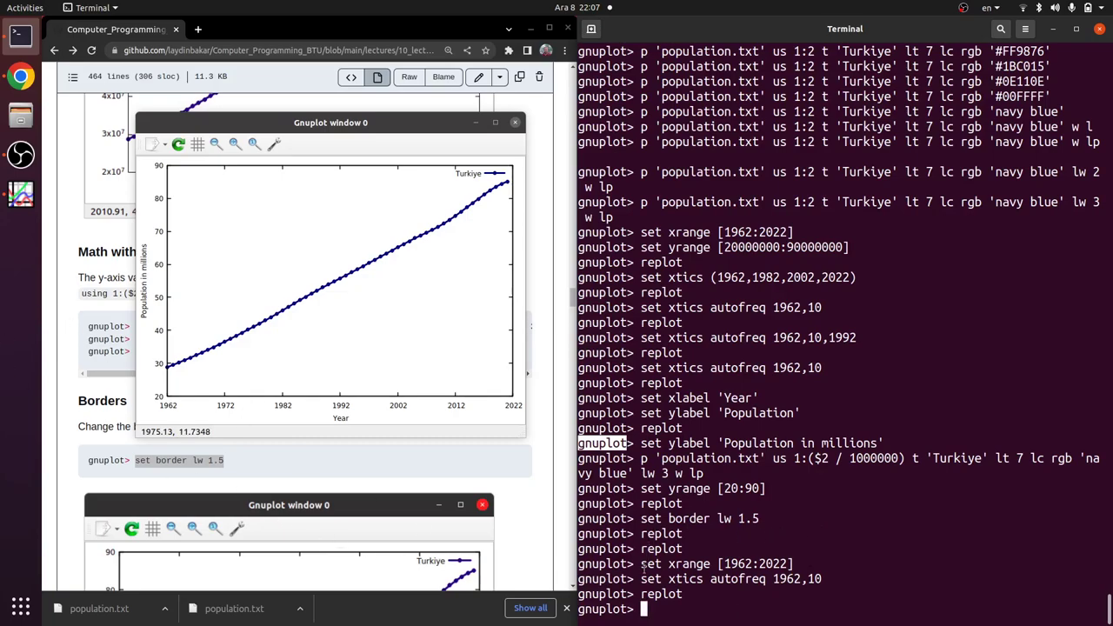
Review the commands from xrange through the border replots and place the plot window near the top
left_click_drag(641, 234, 763, 527)
left_click(763, 527)
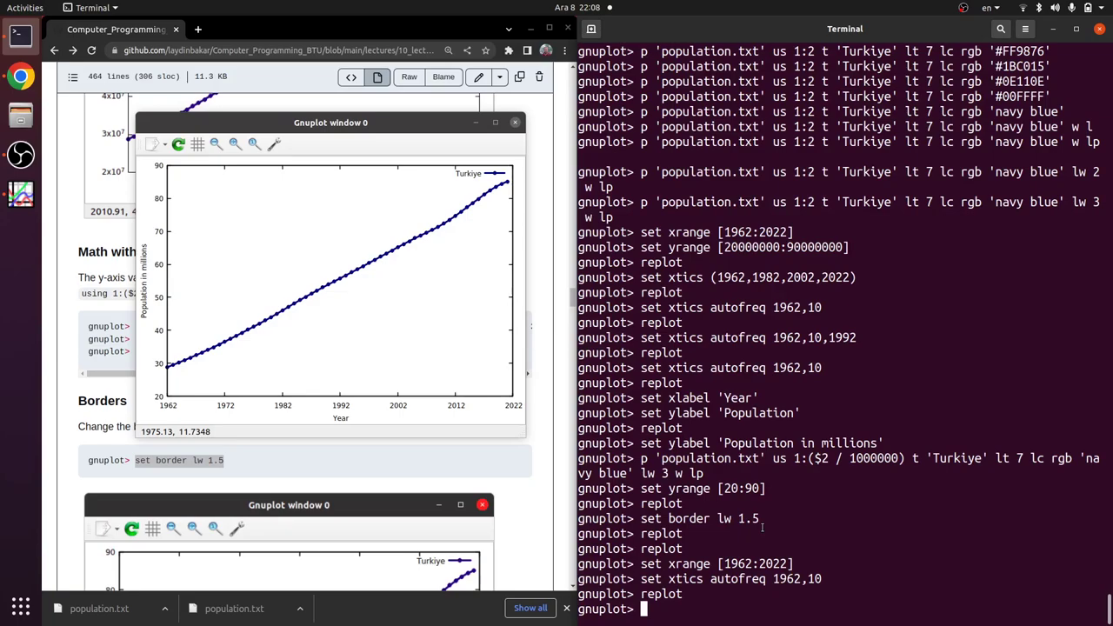
left_click_drag(225, 118, 425, 89)
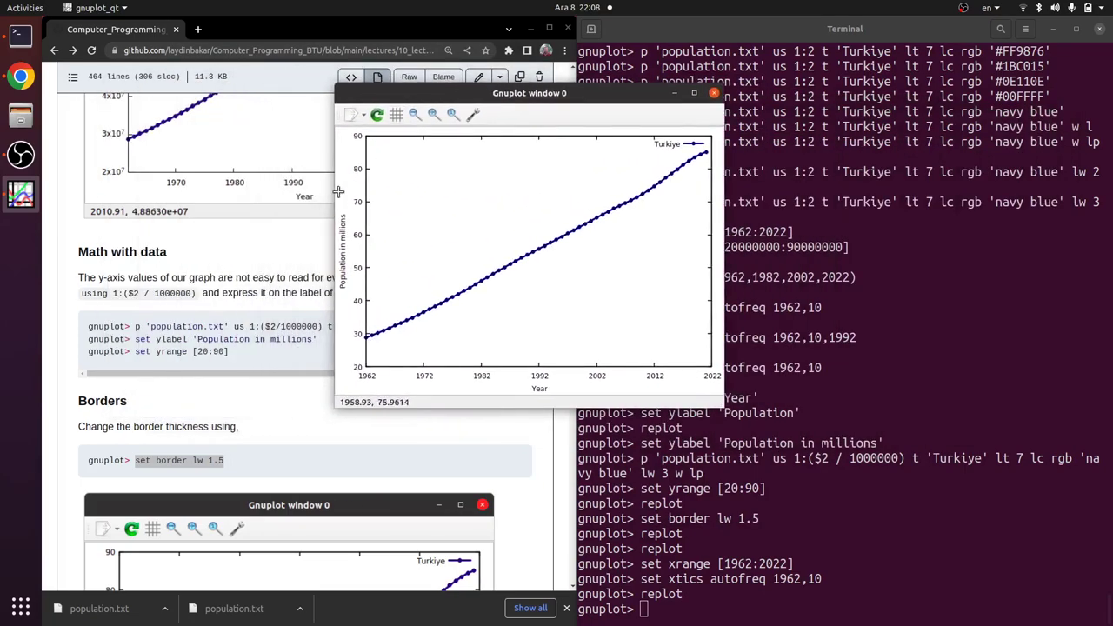
left_click(258, 268)
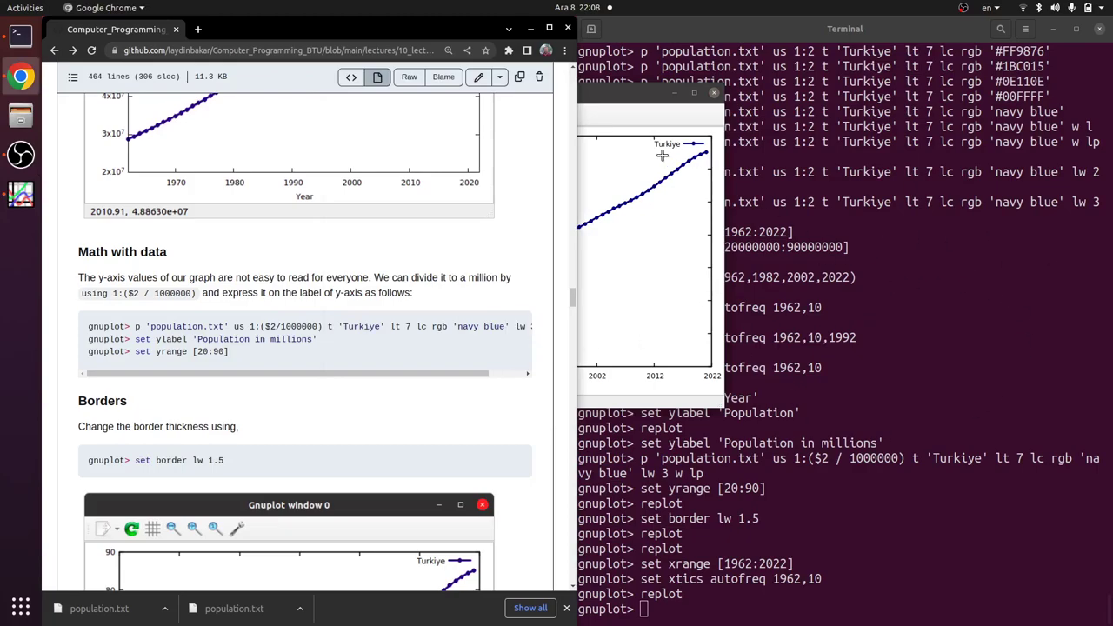
left_click(633, 106)
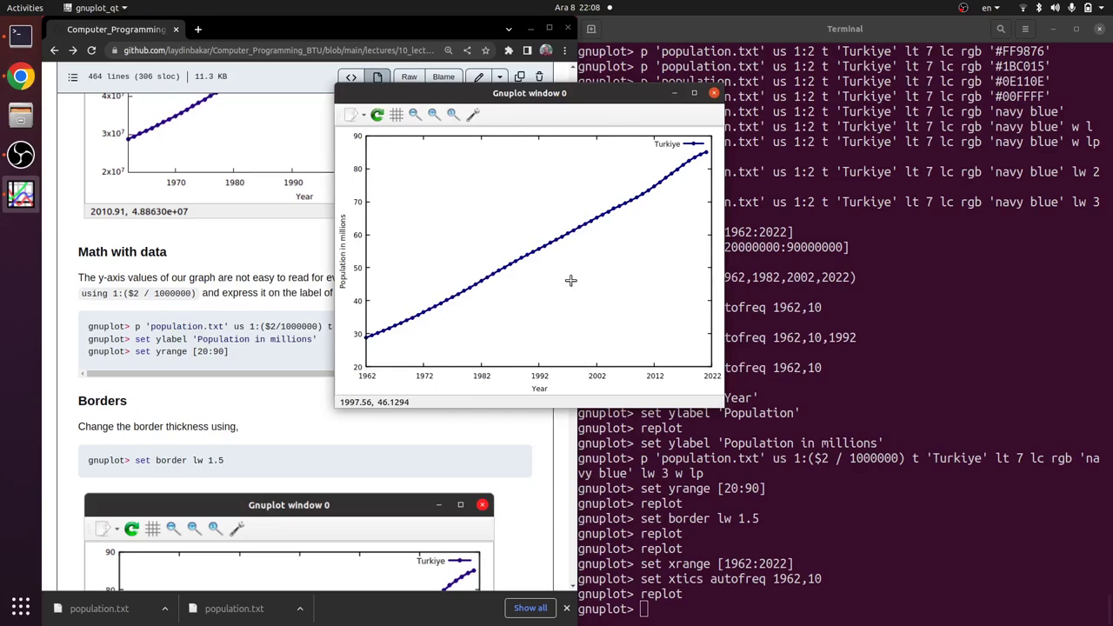
scroll(571, 280, "down", 5)
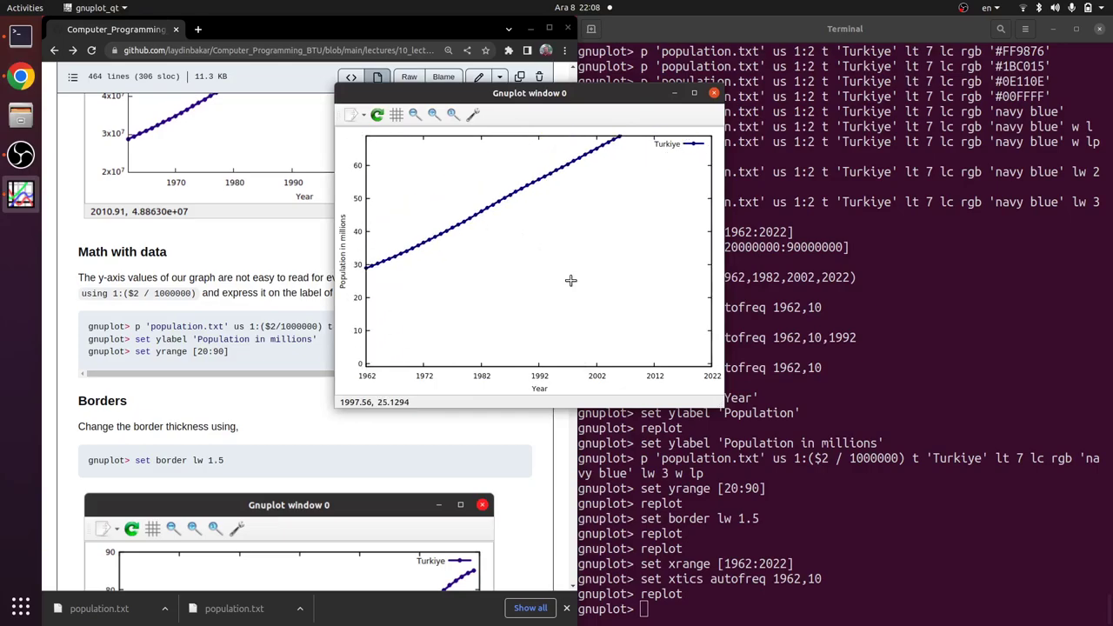
left_click(451, 117)
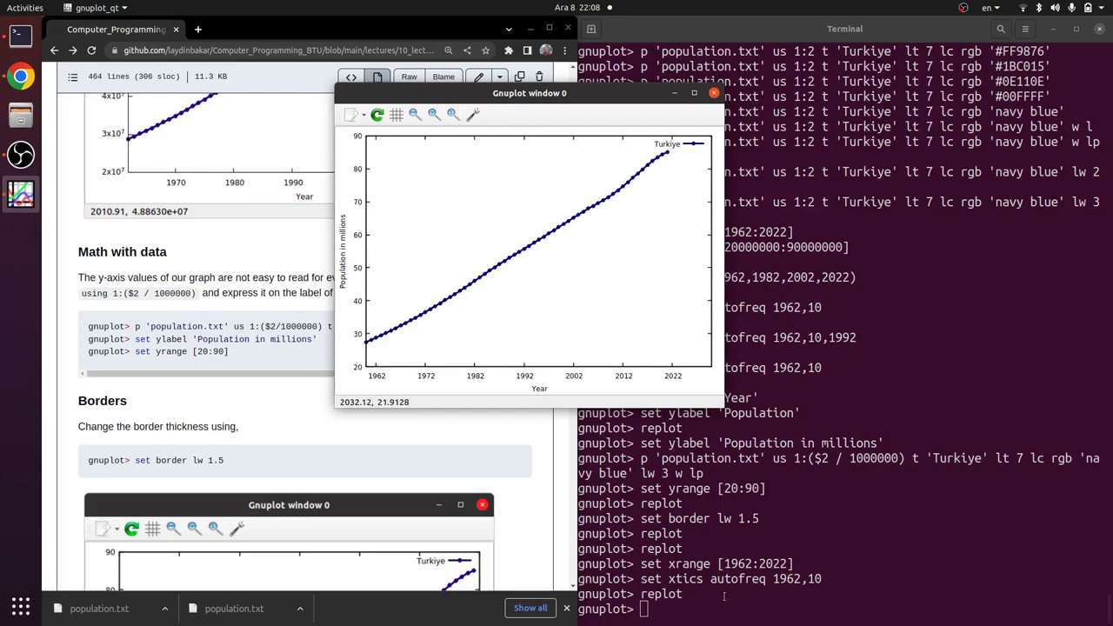
left_click(841, 578)
left_click_drag(841, 579, 799, 564)
left_click(644, 566)
left_click(799, 563)
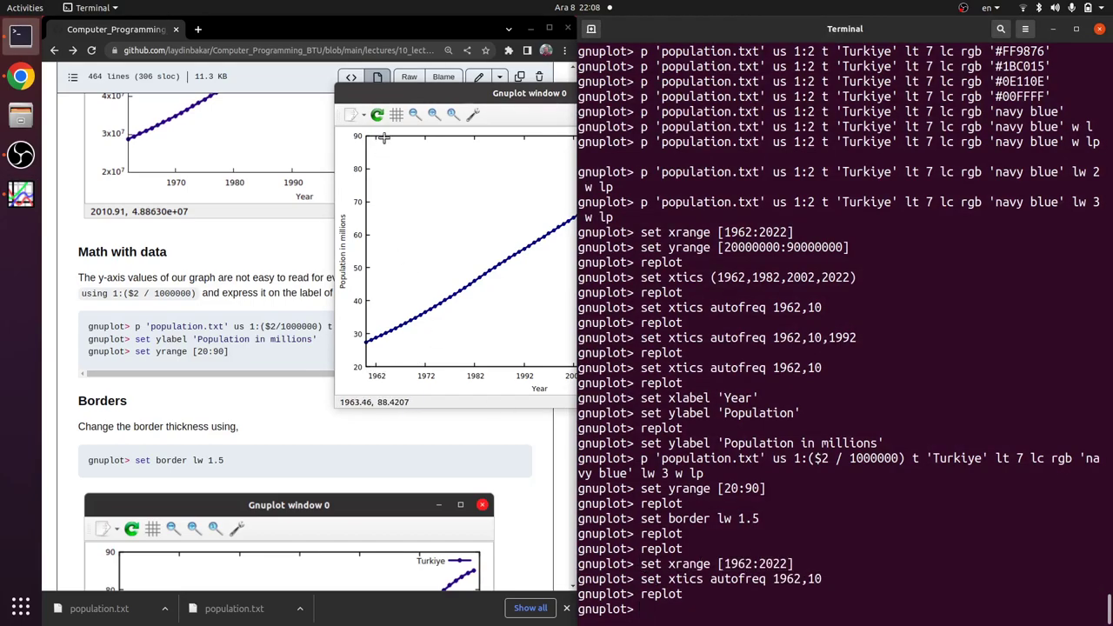
left_click(400, 98)
left_click(231, 252)
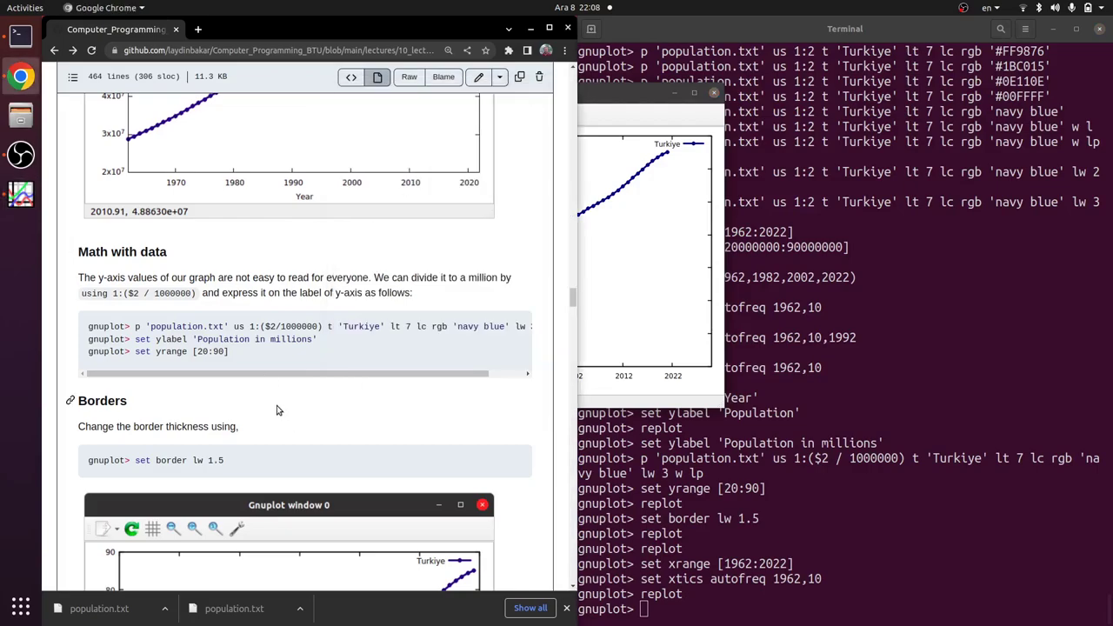
Scroll the tutorial to its Set grid section and select the set grid command
scroll(276, 411, "down", 5)
scroll(276, 413, "down", 3)
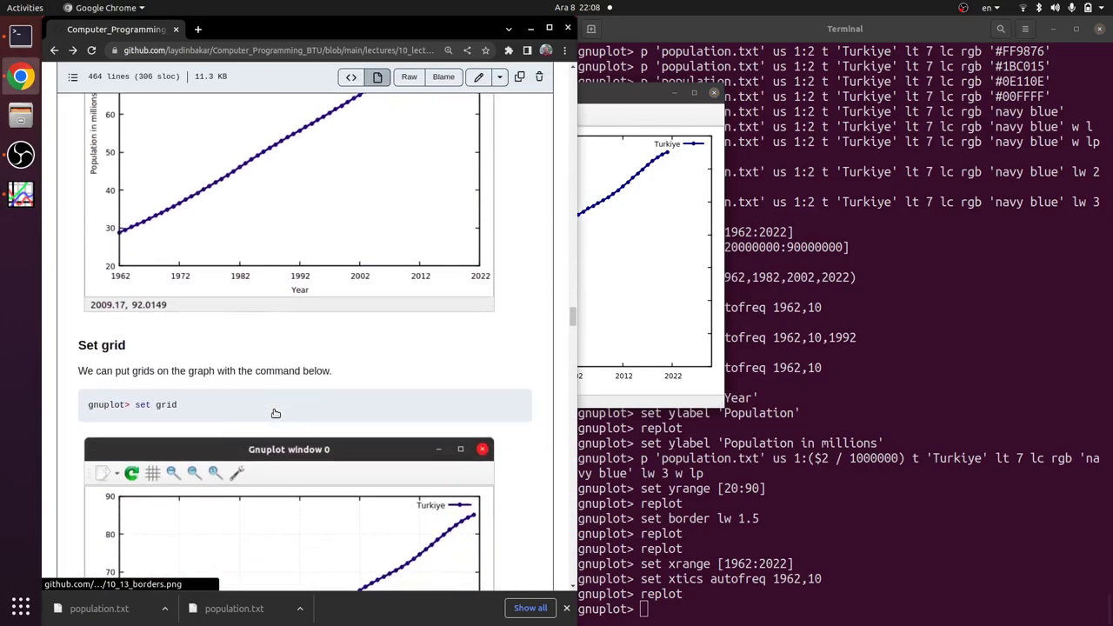
scroll(228, 396, "down", 4)
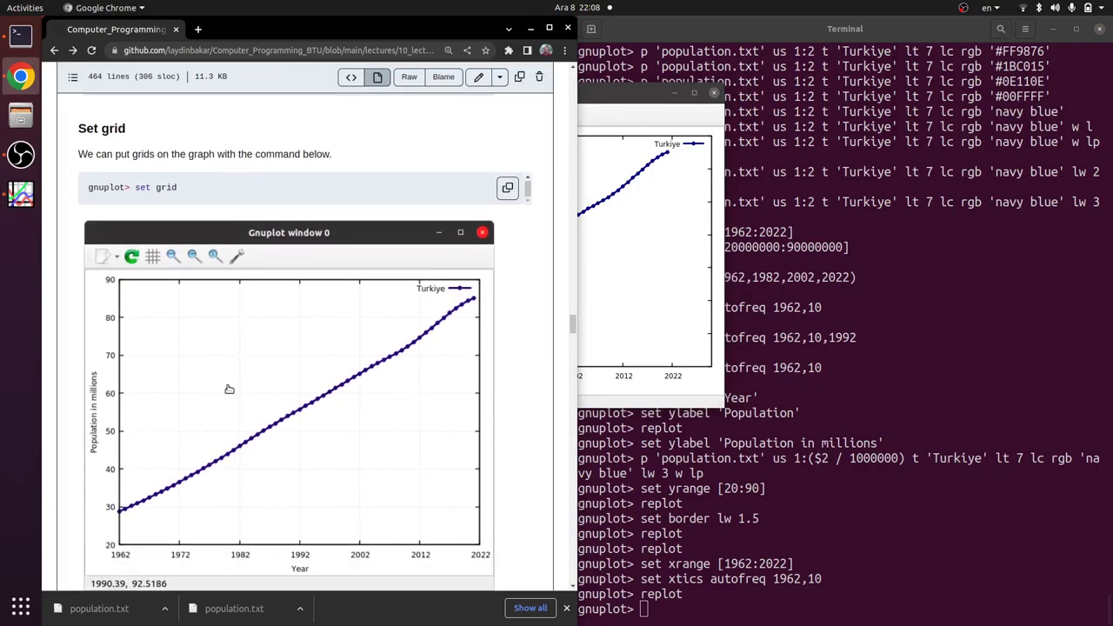
scroll(215, 229, "down", 1)
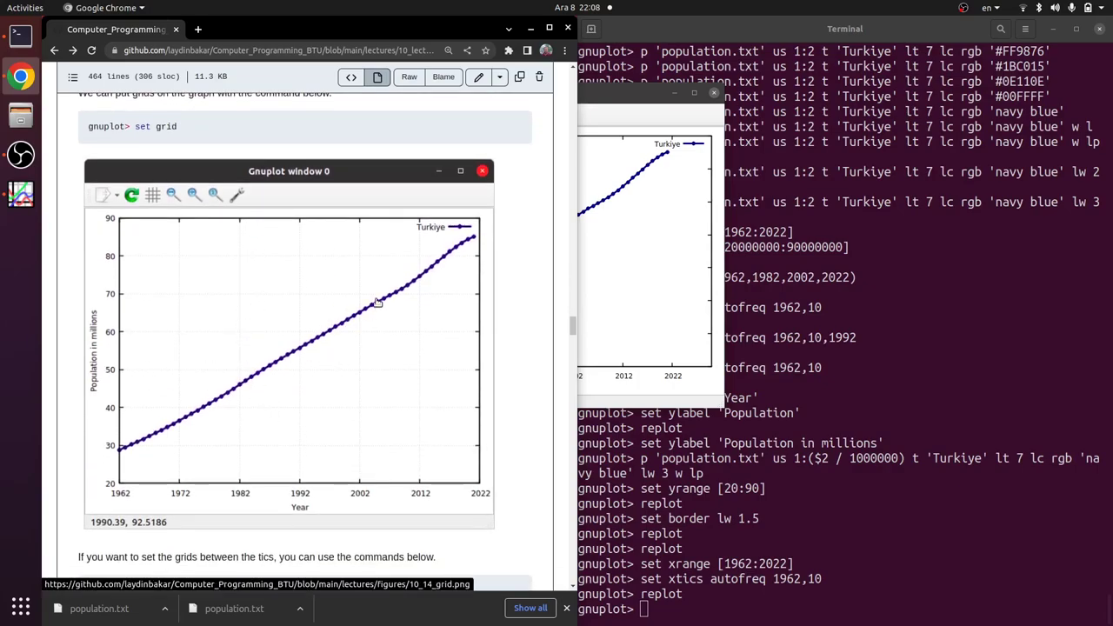
left_click_drag(131, 127, 176, 126)
Paste and run set grid at the gnuplot prompt, then replot the population chart
middle_click(924, 319)
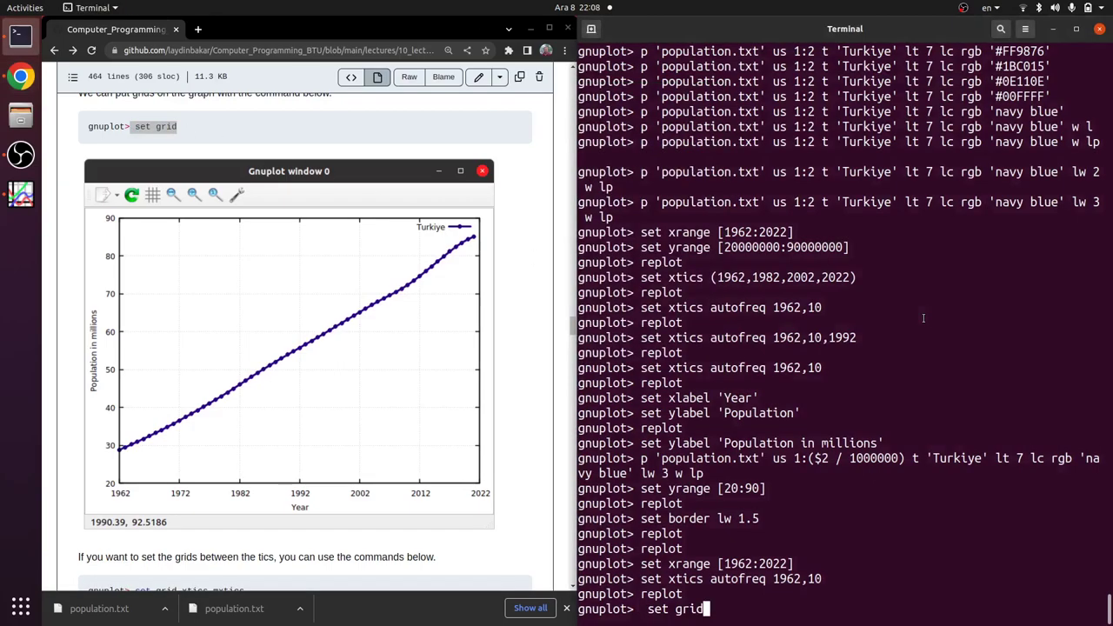
key("Return")
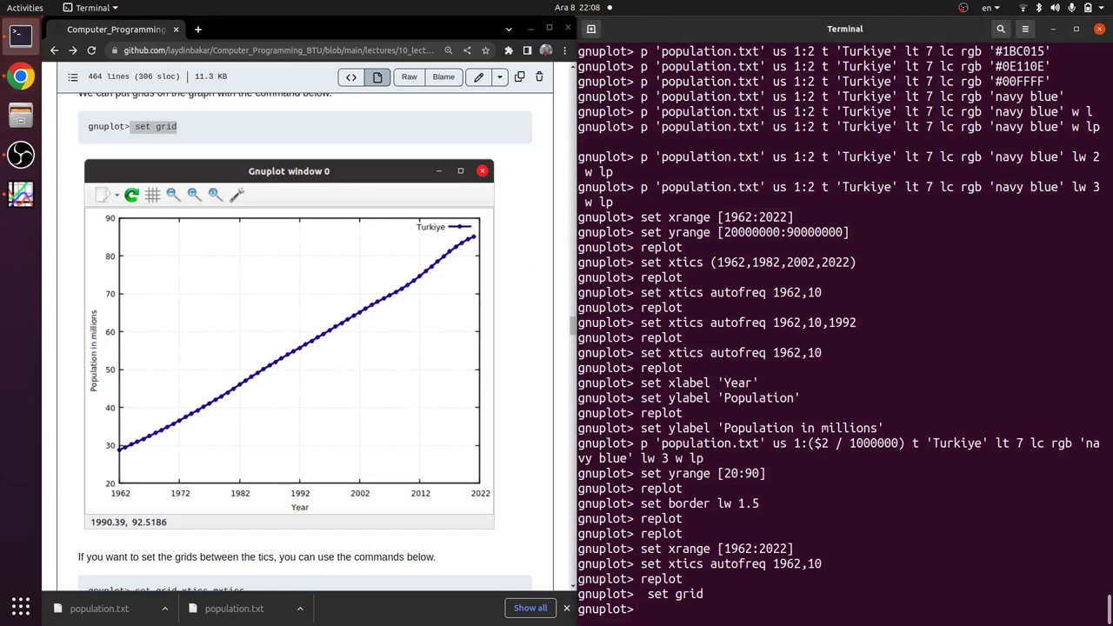
type("replot")
key("Return")
Return to the tutorial page and scroll toward its section on grids between tics
key("alt+Tab")
key("alt+Tab")
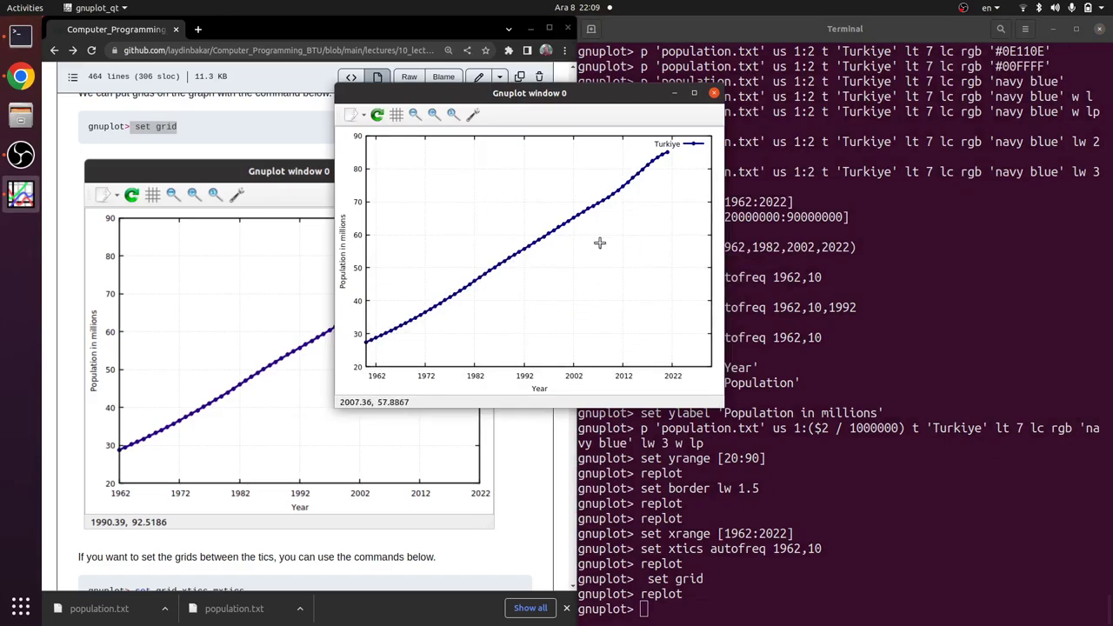
left_click(73, 182)
scroll(73, 183, "down", 5)
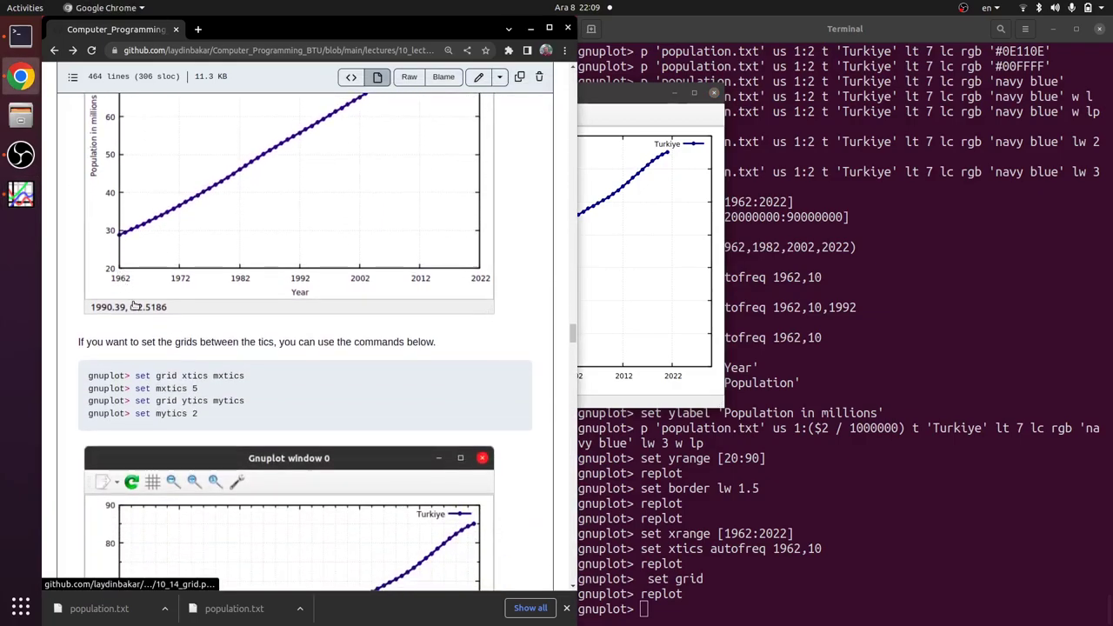
Bring up the tutorial's grids-between-tics commands and compare them with the current population plot
scroll(133, 304, "down", 1)
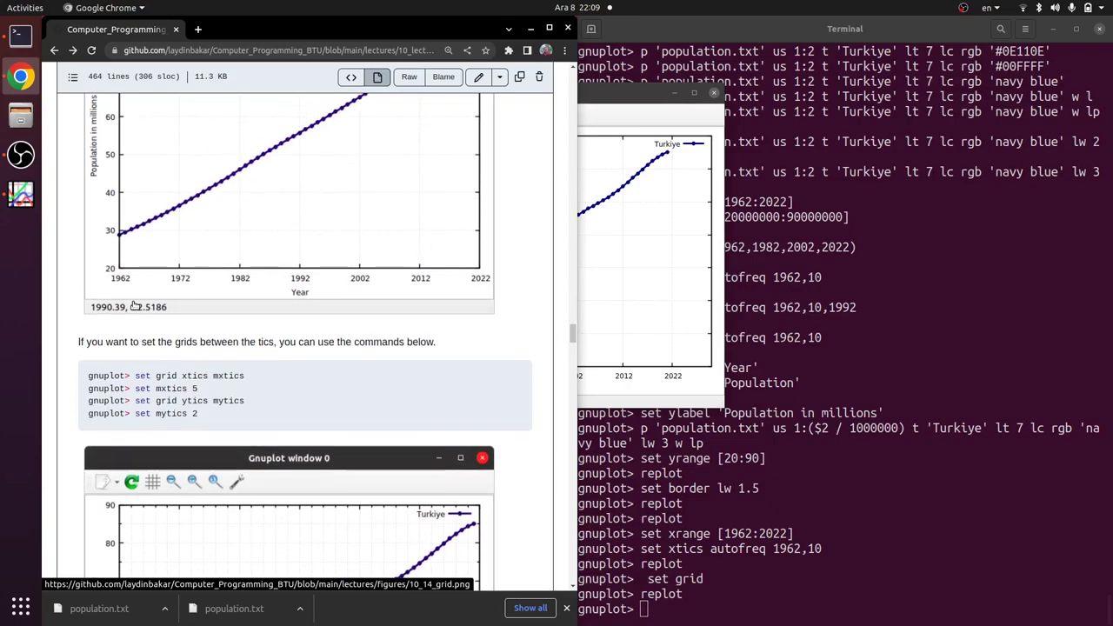
left_click(623, 391)
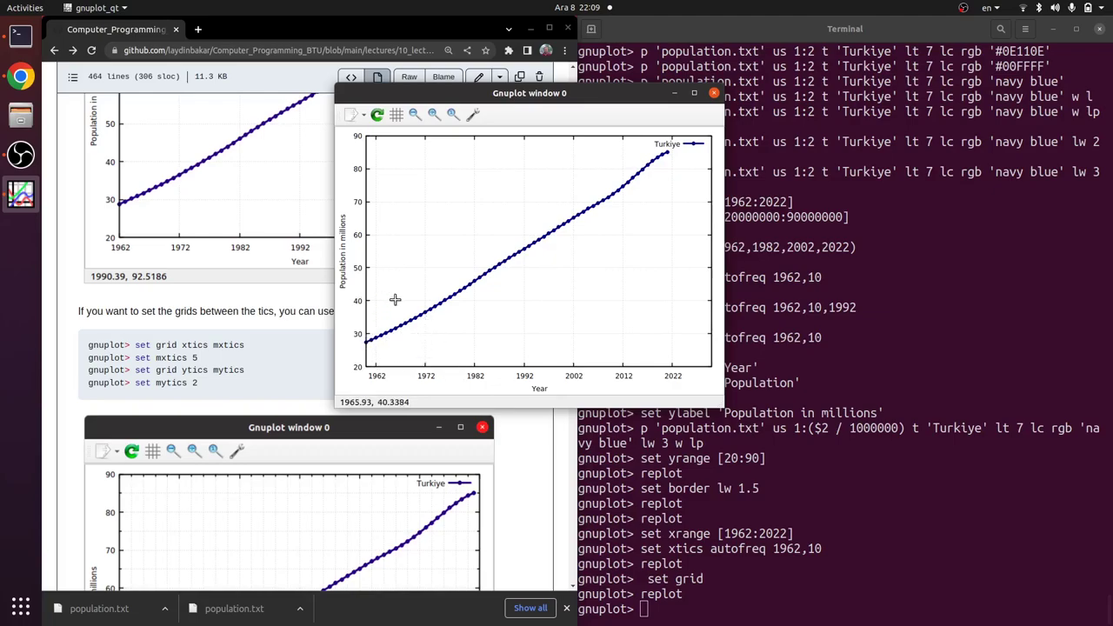
scroll(231, 439, "down", 3)
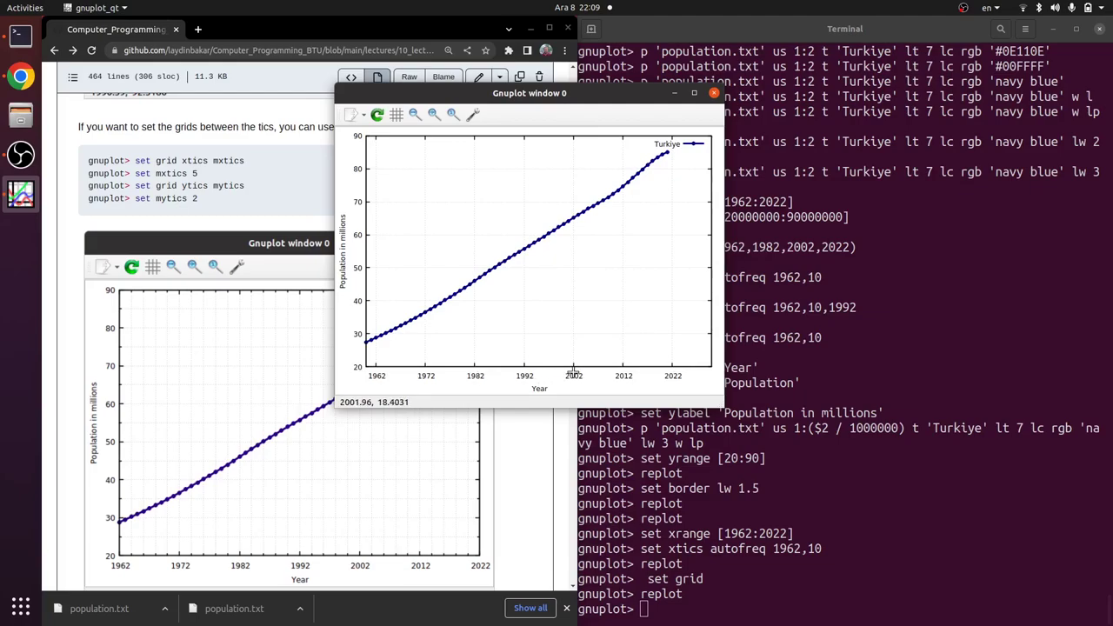
left_click(874, 412)
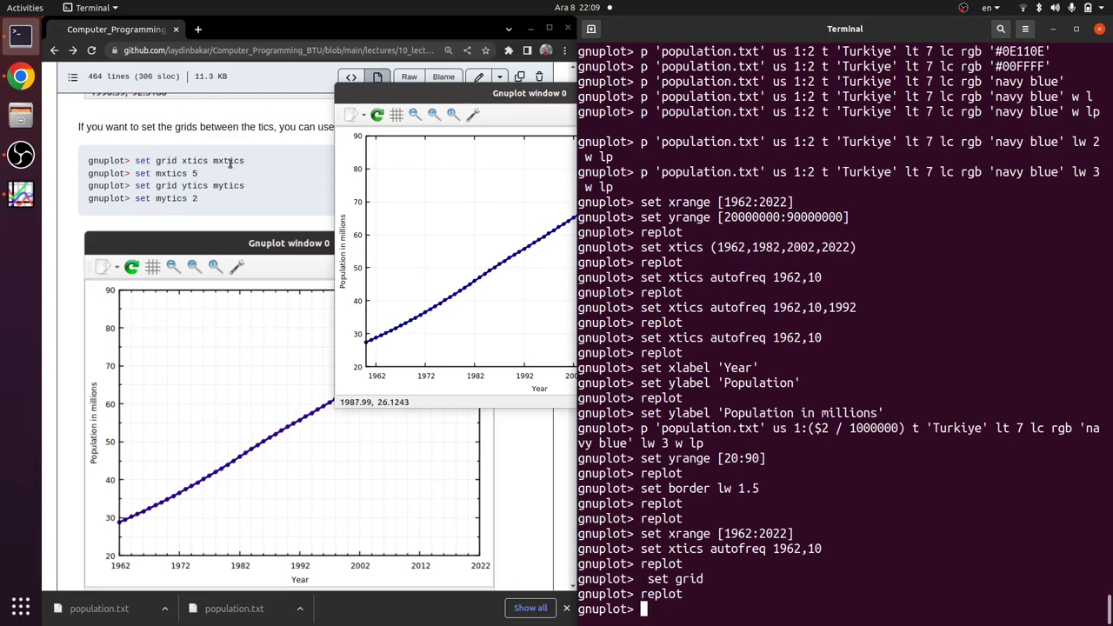
Turn on grid lines at major and minor x tics with set mxtics 5
type("set grid xti")
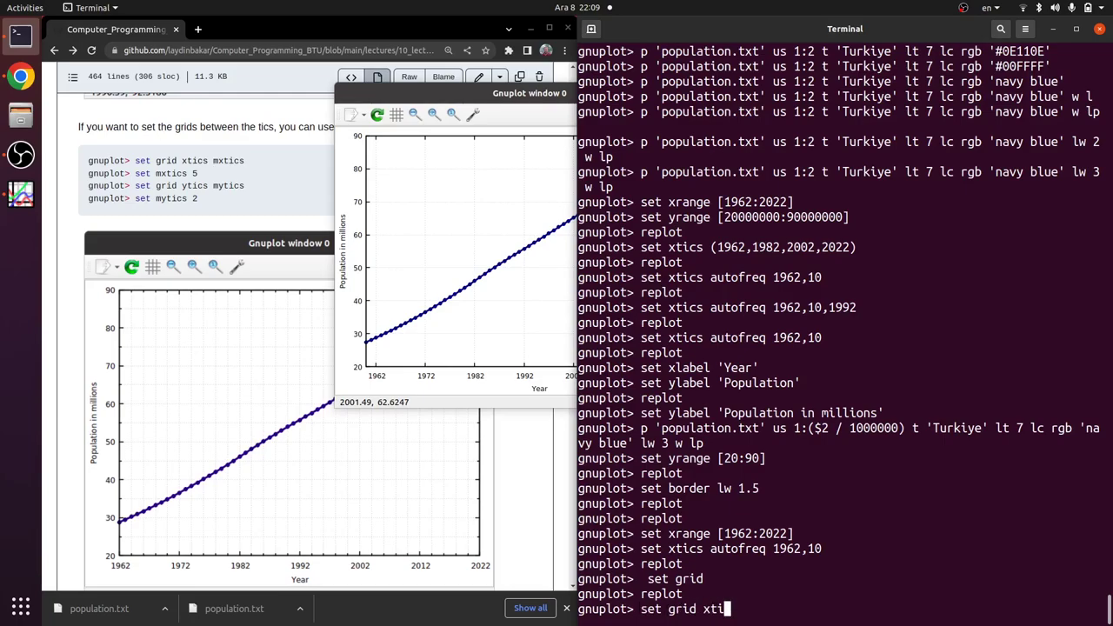
type("cs mxtics")
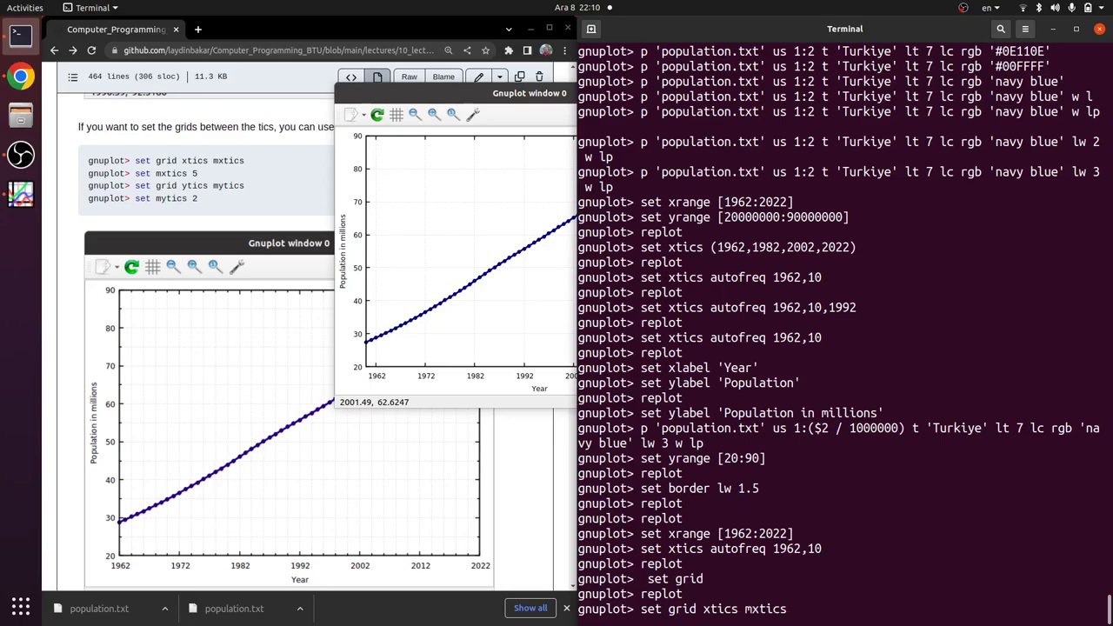
key("Return")
type("set mxtics 56")
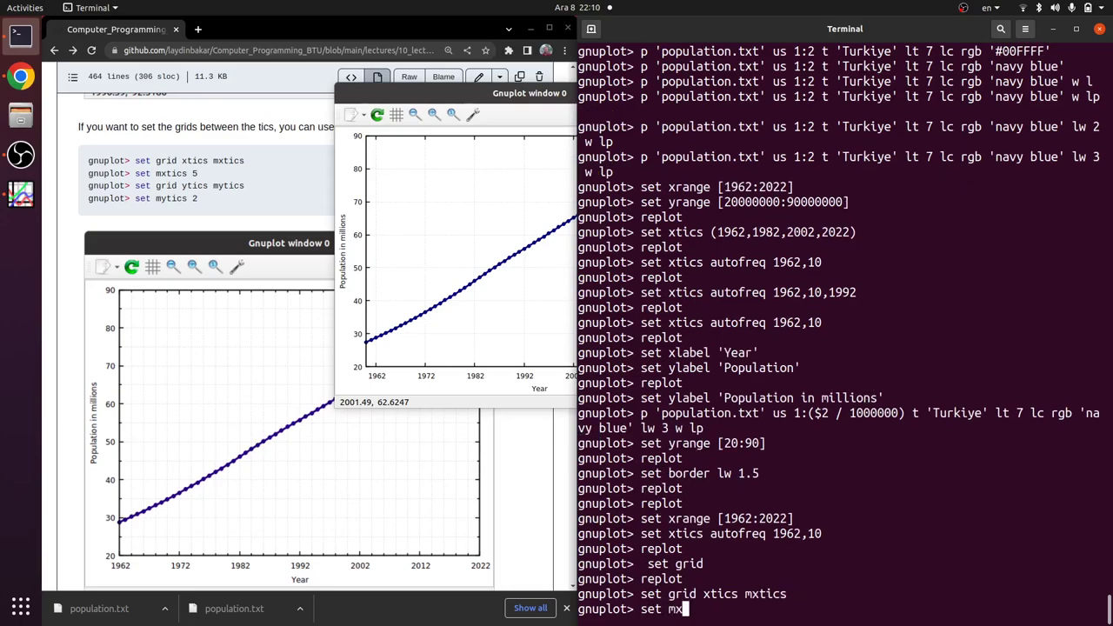
key("BackSpace")
key("Return")
Turn on y major and minor grid lines with set mytics 2, then replot
type("sse")
key("BackSpace")
key("BackSpace")
type("et ")
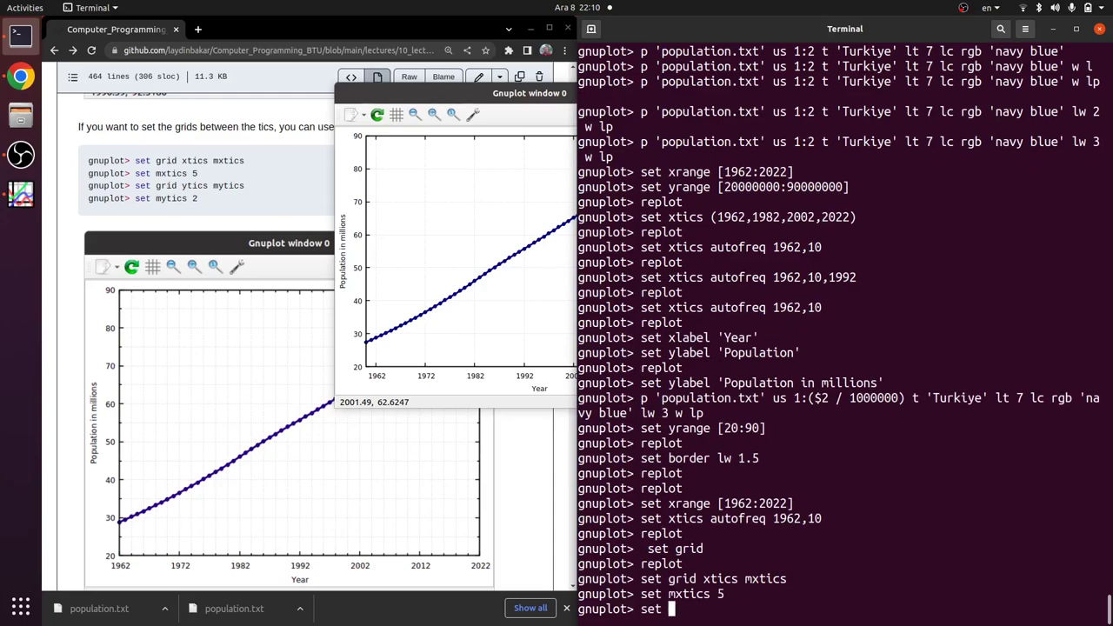
type("grid ytics myti")
type("cs")
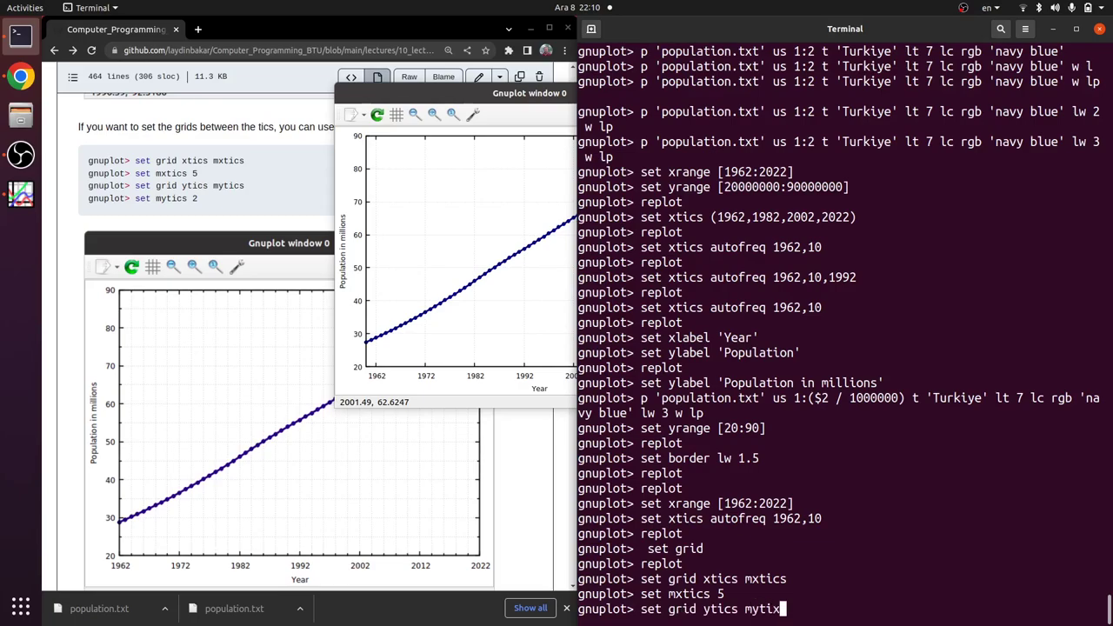
key("Return")
type("set ")
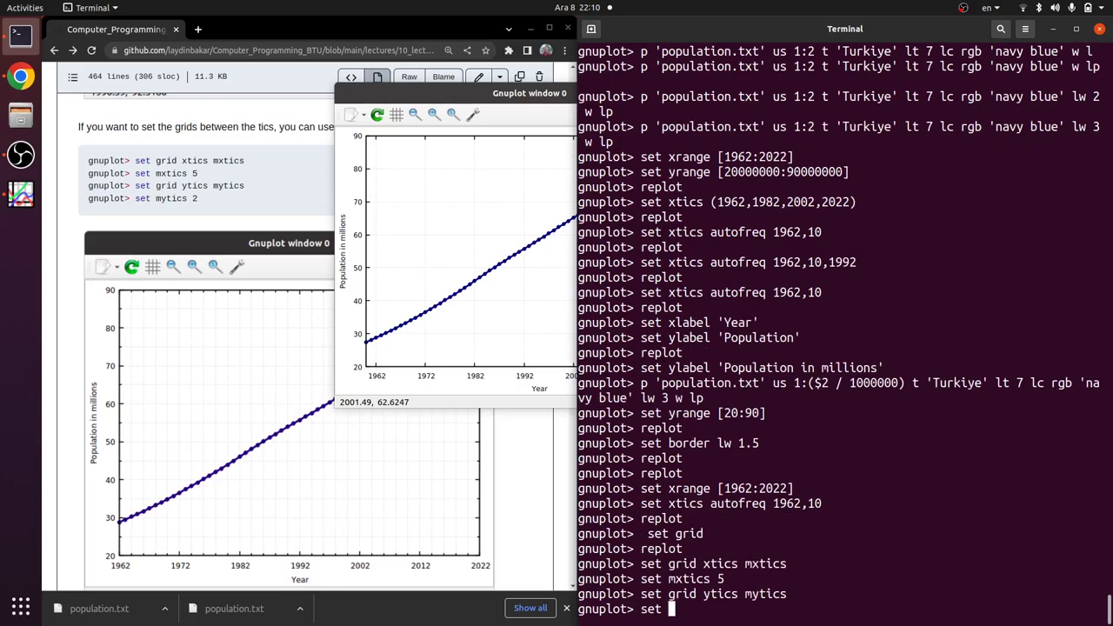
type("mytics 2")
key("Return")
type("replot")
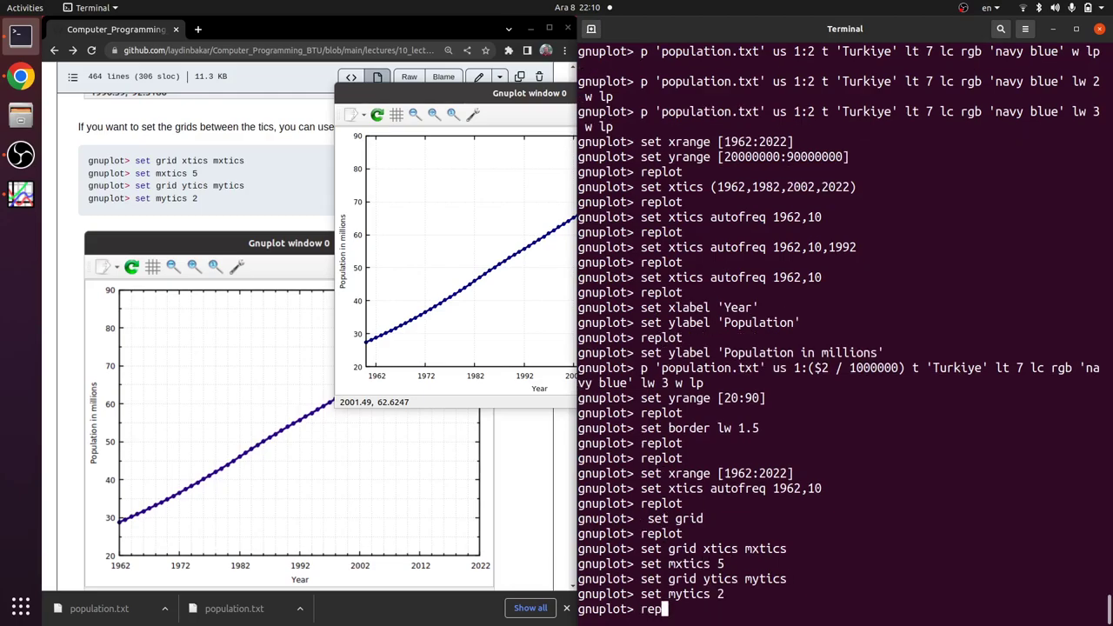
key("Return")
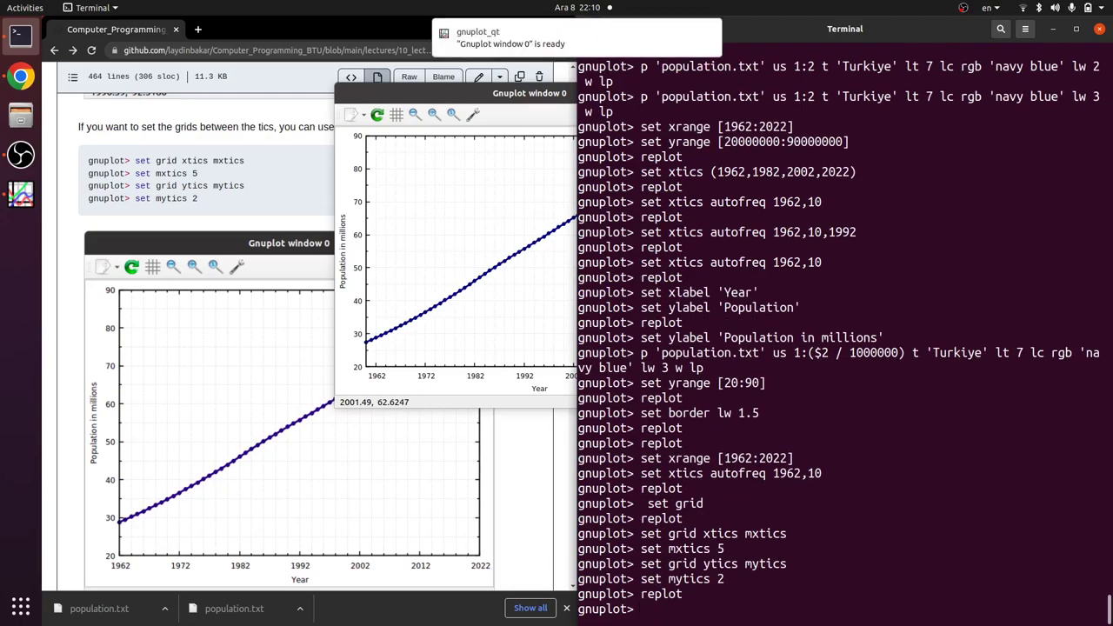
Compare the plot with the tutorial's grid line-type example before returning to gnuplot
left_click(449, 90)
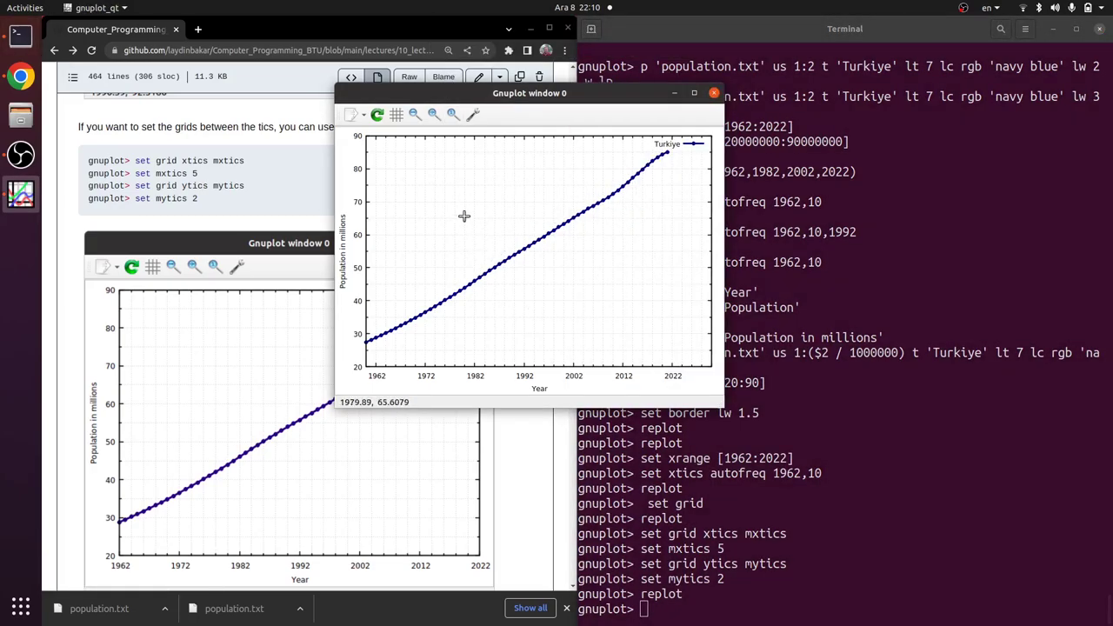
scroll(164, 468, "down", 2)
scroll(163, 467, "down", 7)
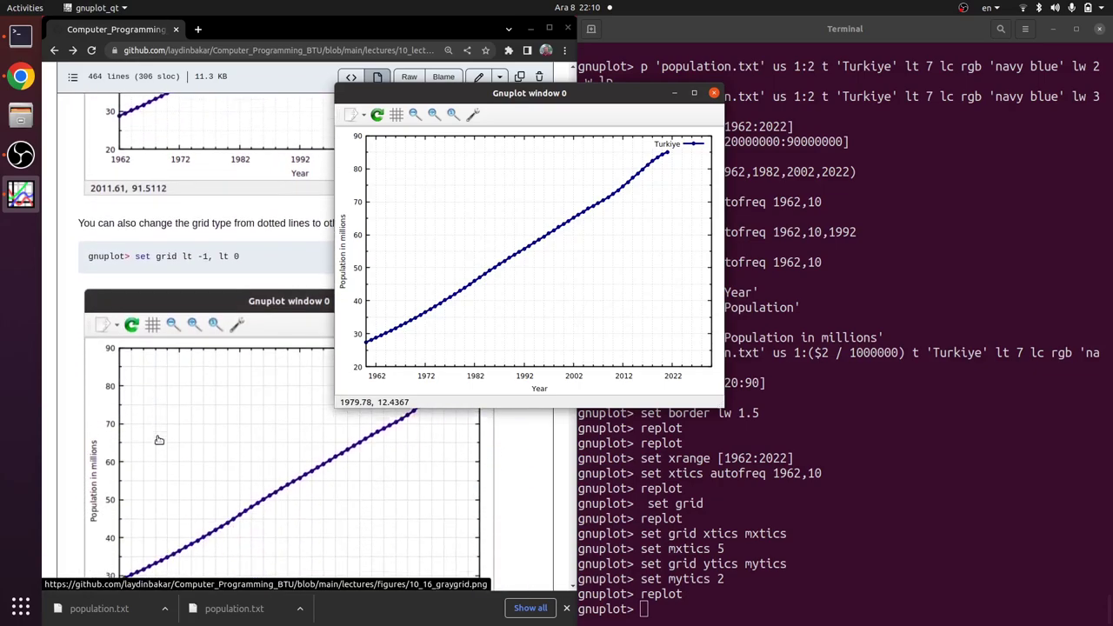
scroll(159, 441, "down", 1)
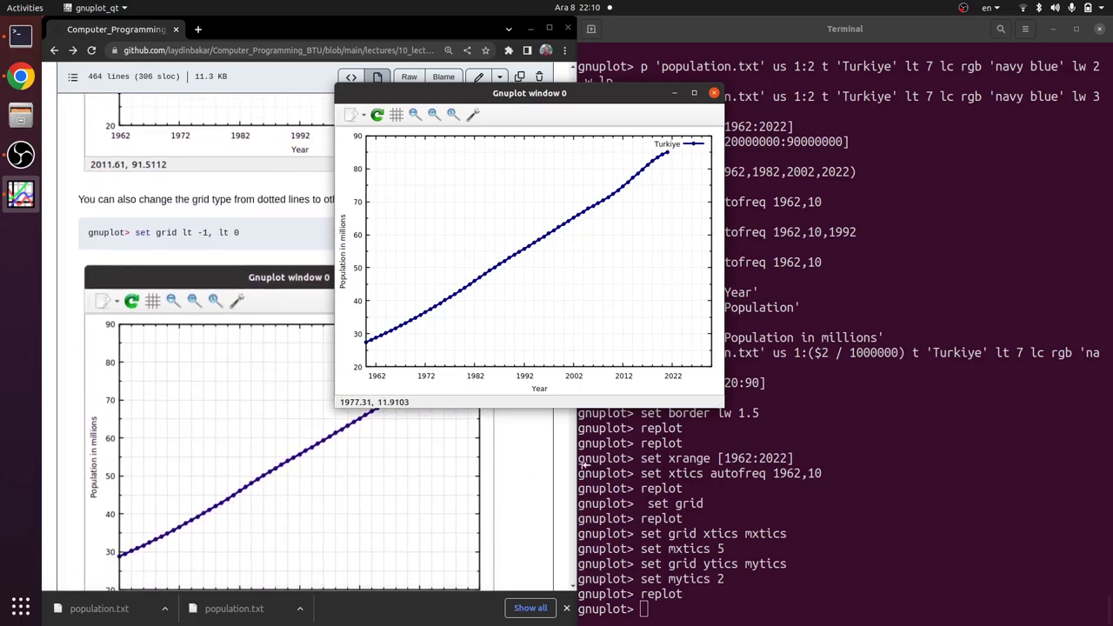
left_click(818, 519)
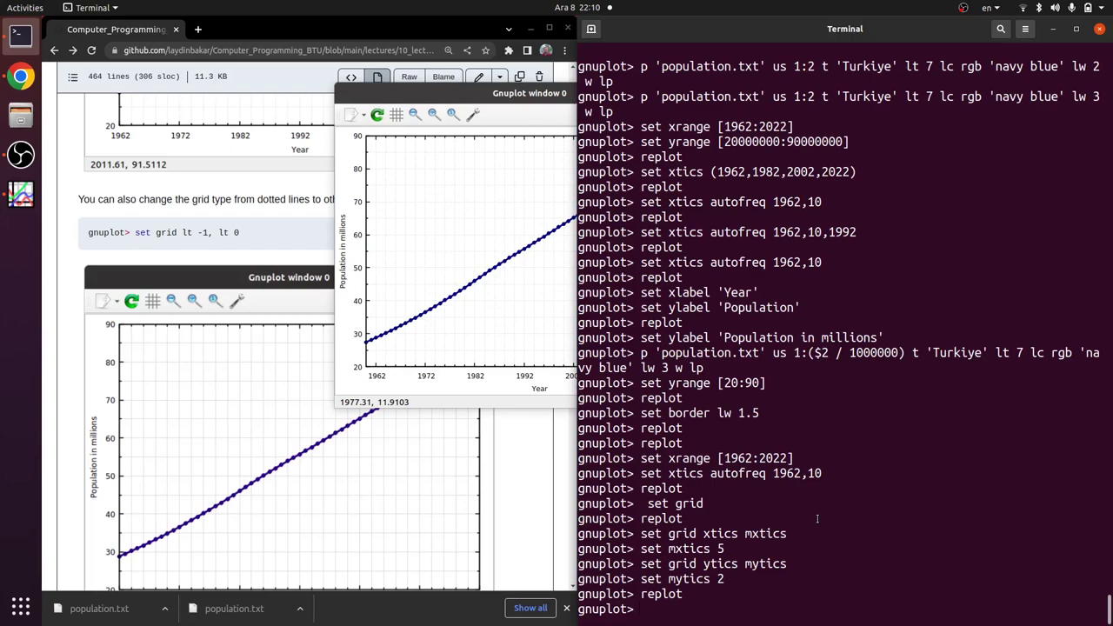
Run set grid lt -1, lt 0 for solid major and dotted minor lines, and replot
type("set grid lt -1, lt 0")
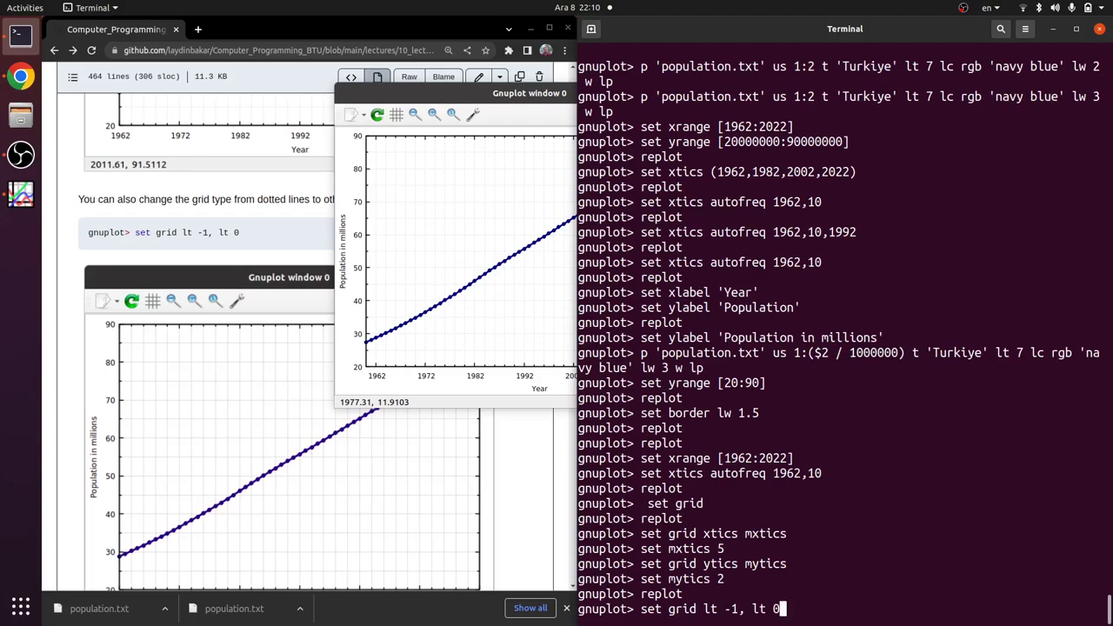
key("Return")
type("replot")
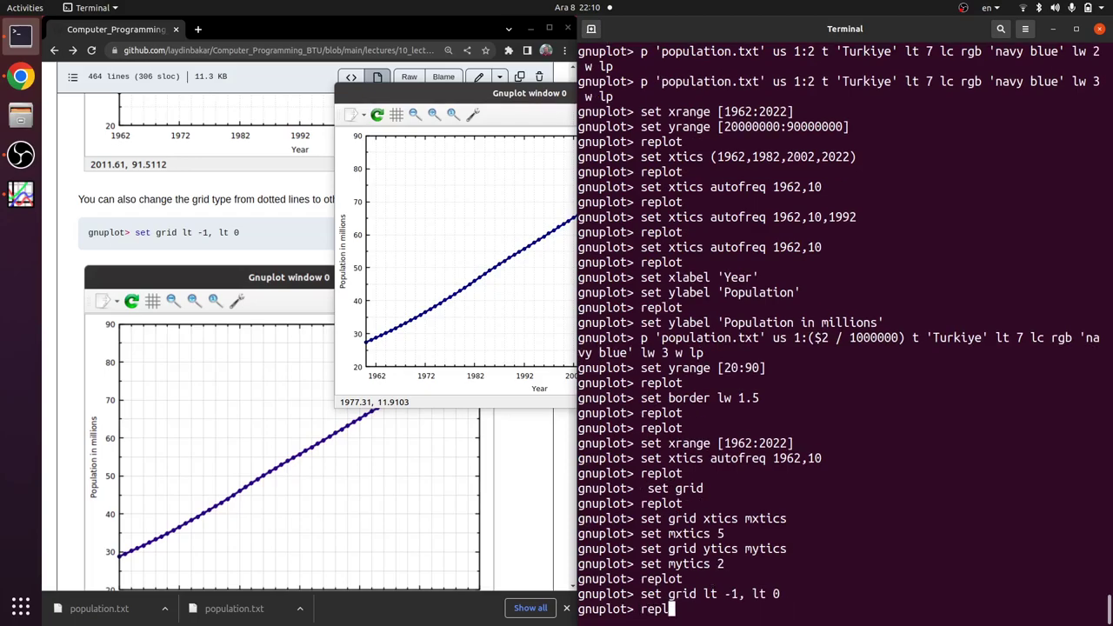
key("Return")
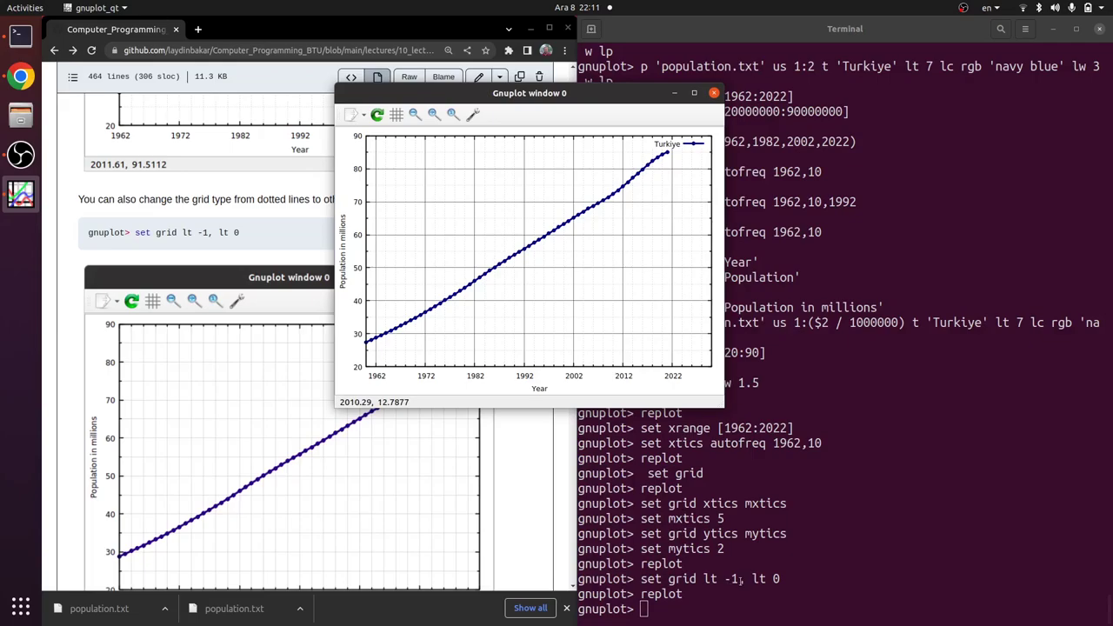
Copy and run set grid lw 1 lt -1 lc rgb 'gray', lw 1 lt 0 lc rgb 'gray'
scroll(200, 434, "down", 4)
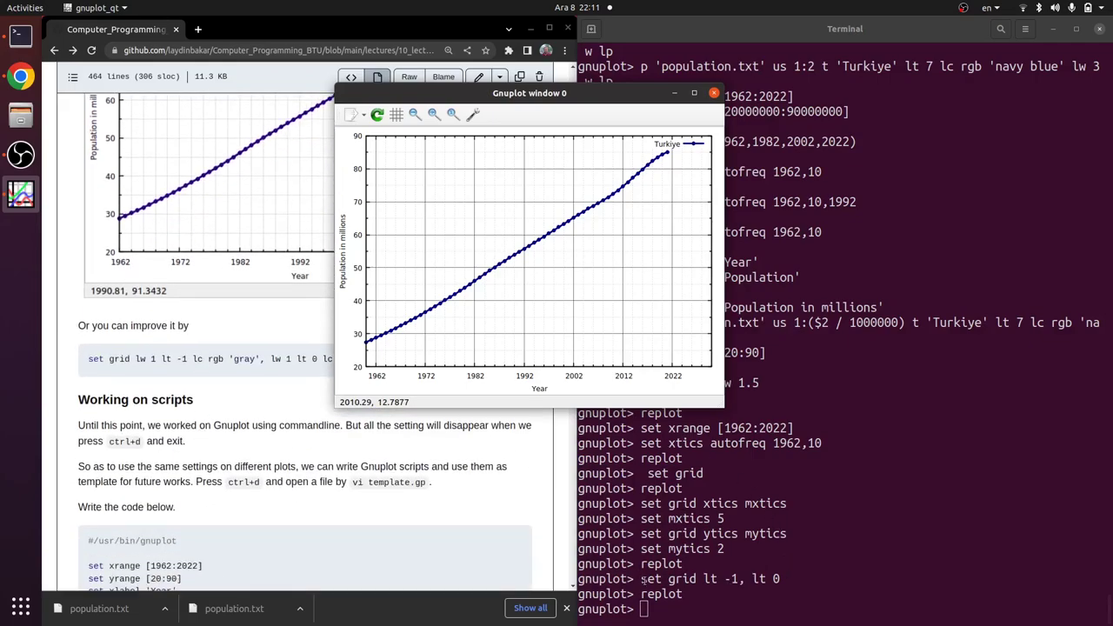
scroll(308, 495, "up", 1)
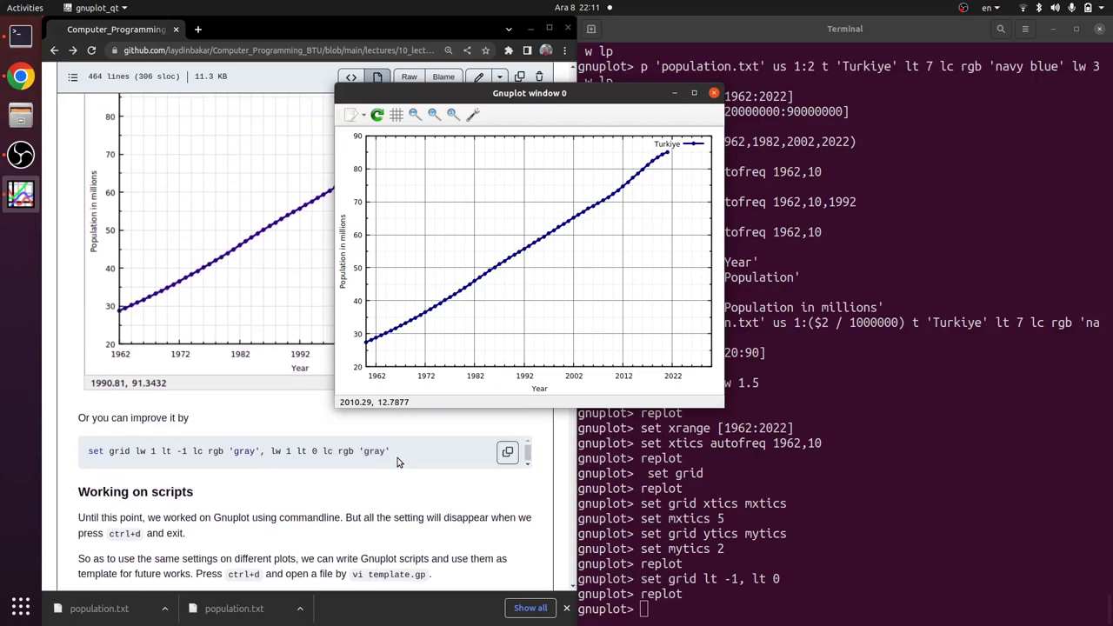
left_click_drag(400, 453, 50, 460)
key("ctrl+c")
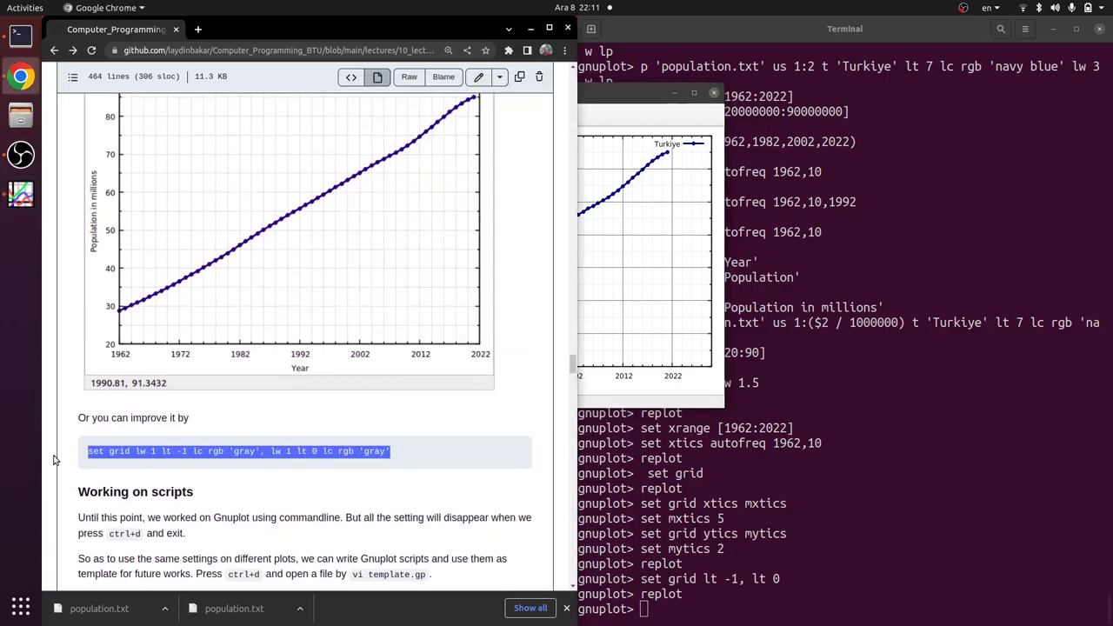
left_click(794, 473)
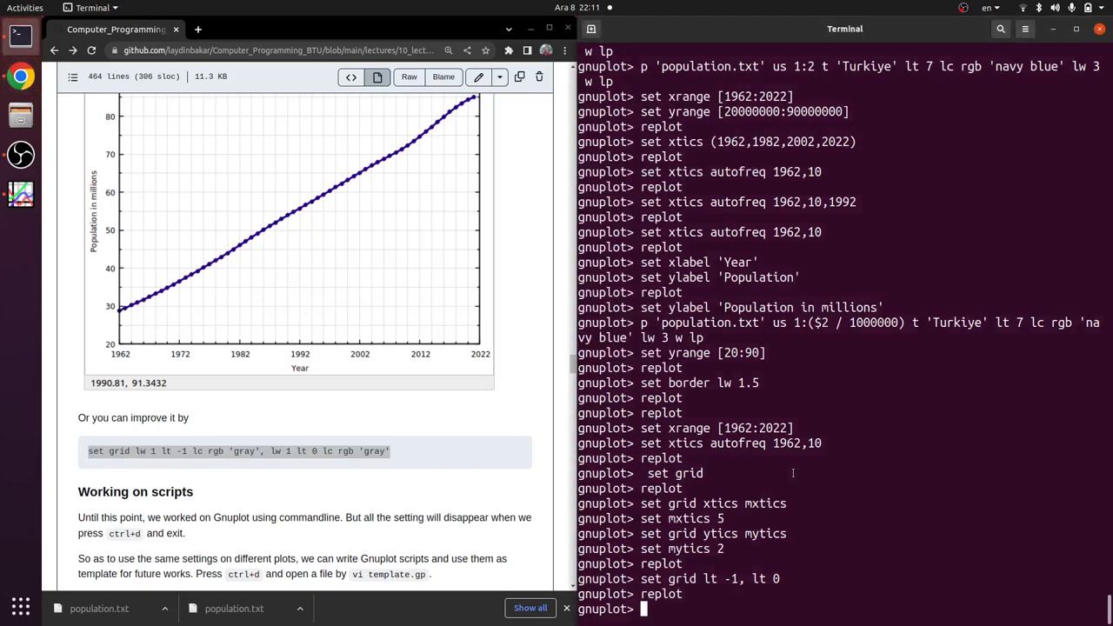
middle_click(793, 474)
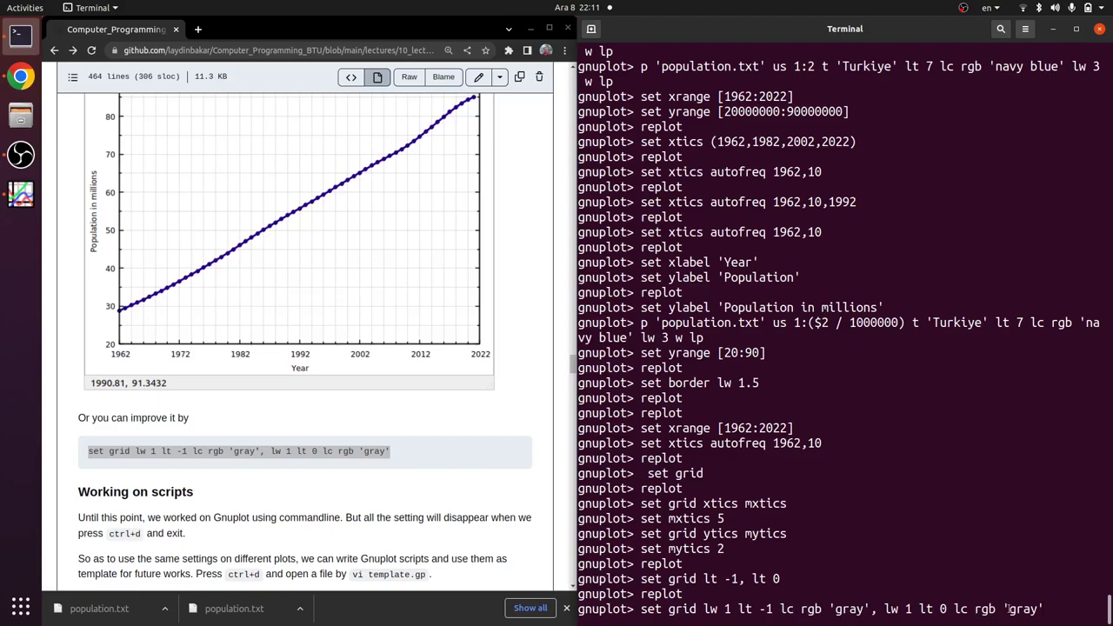
key("Return")
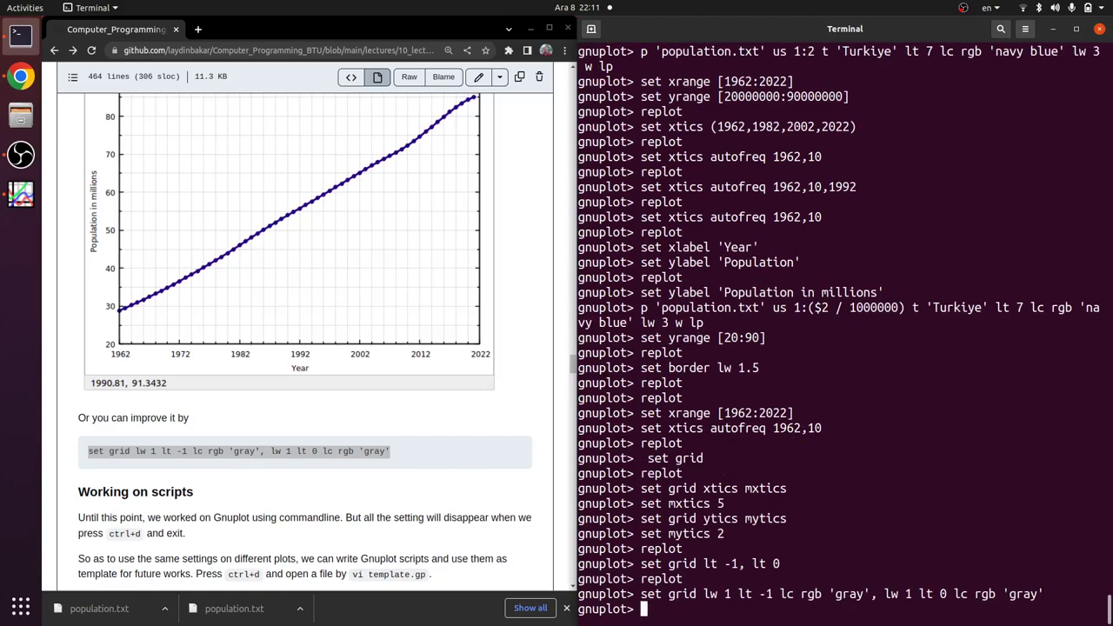
Inspect the population chart's new gray grid lines in the plot window
key("alt+Tab")
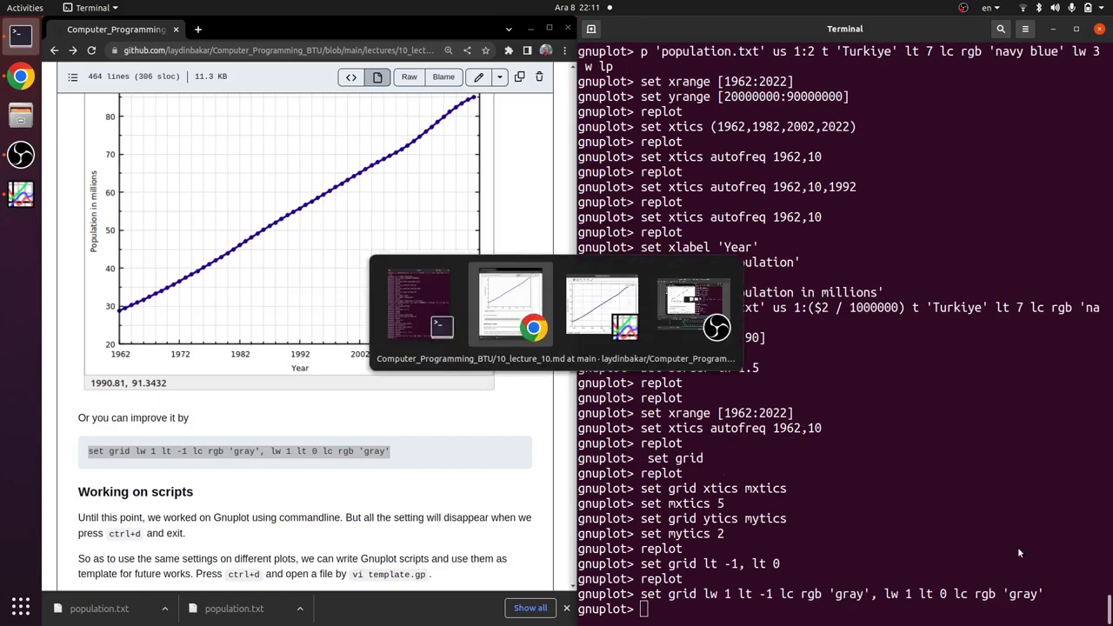
key("alt+Tab")
scroll(581, 281, "down", 4)
scroll(581, 281, "down", 1)
scroll(581, 281, "right", 2)
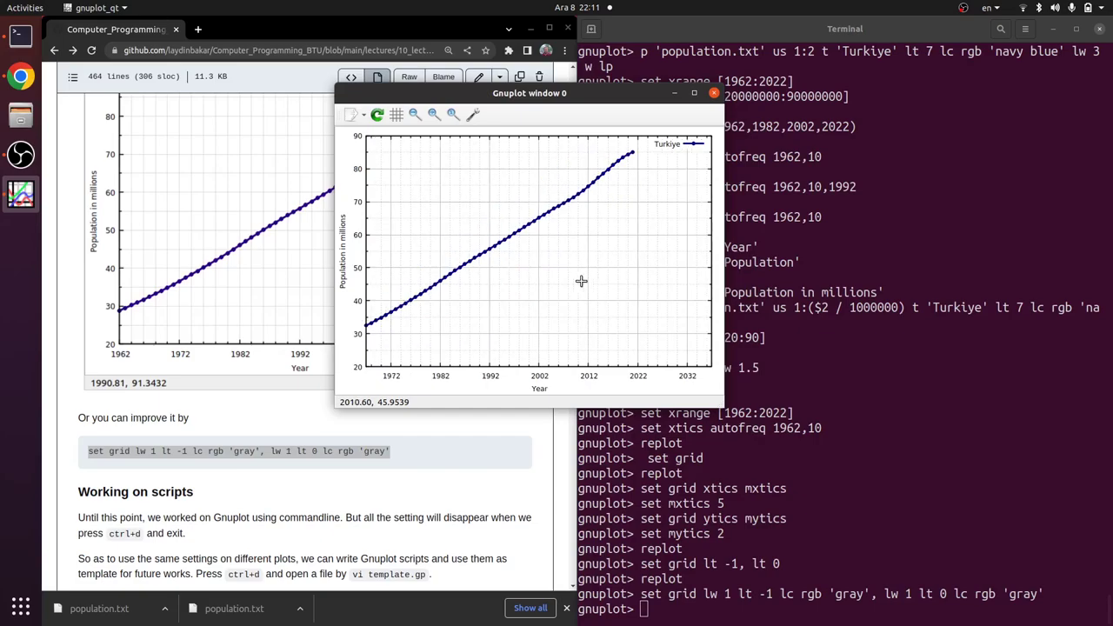
scroll(581, 281, "left", 2)
scroll(581, 281, "left", 2)
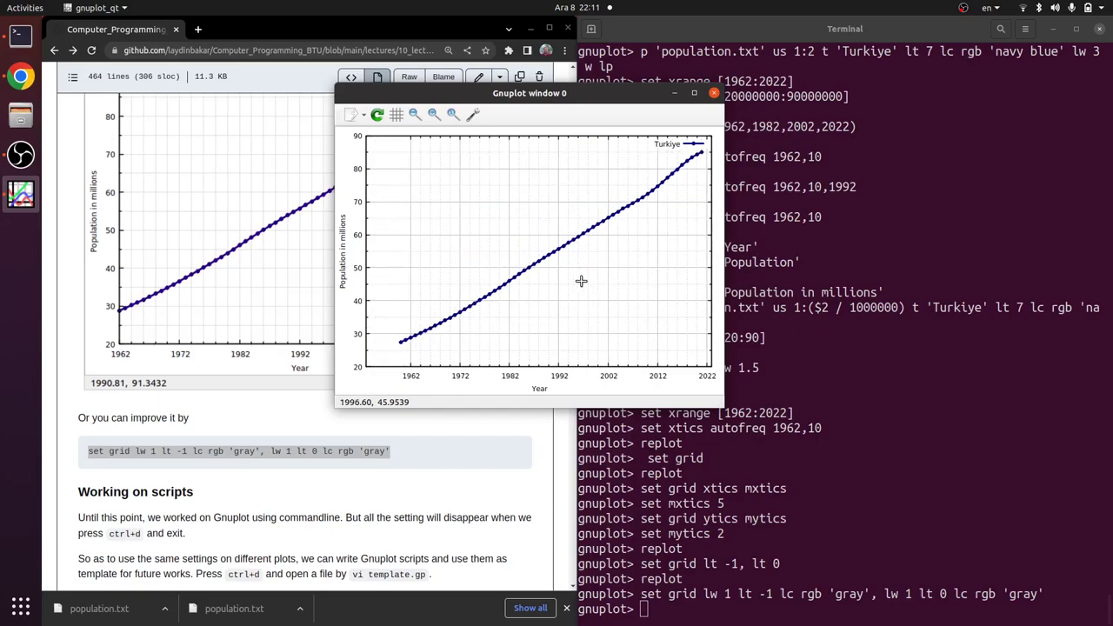
scroll(581, 281, "right", 2)
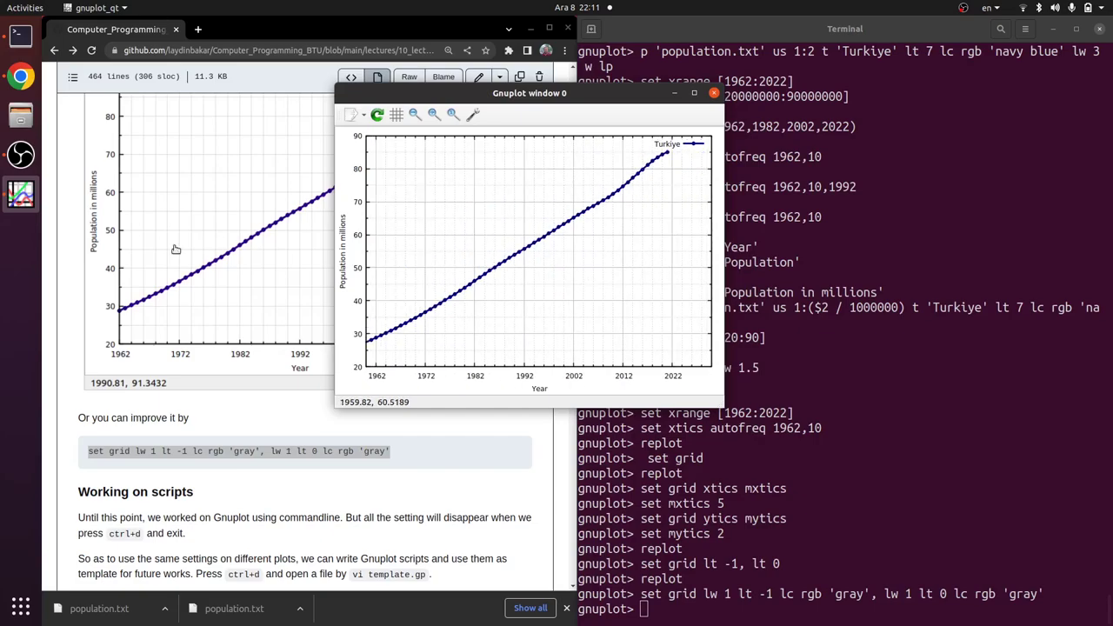
Scroll the tutorial to its Working on scripts template
left_click(207, 418)
scroll(207, 418, "down", 8)
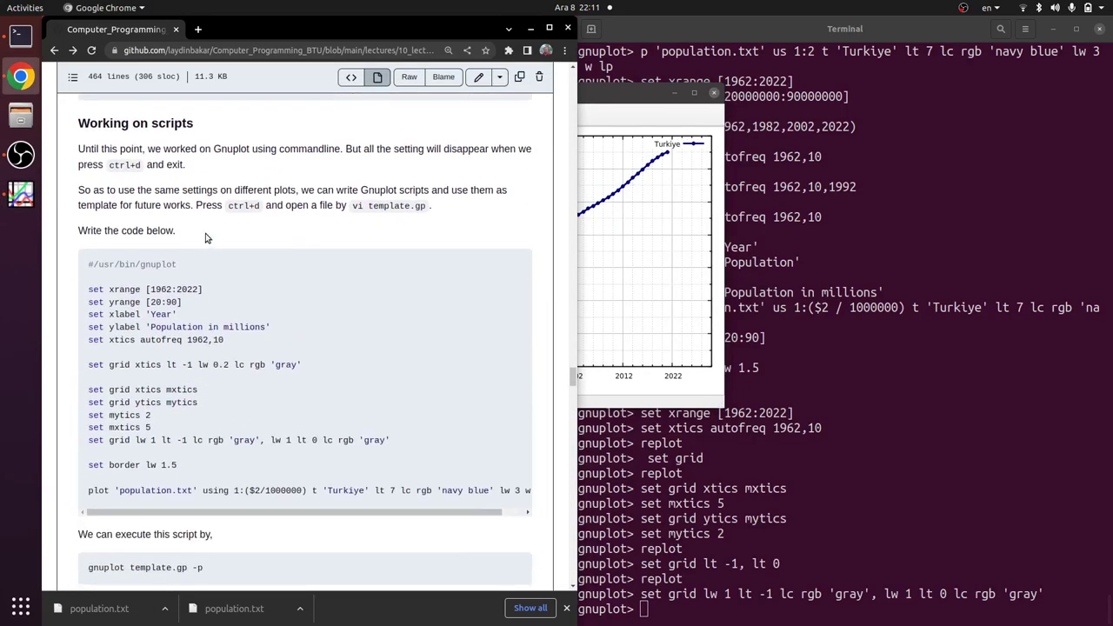
scroll(207, 225, "down", 1)
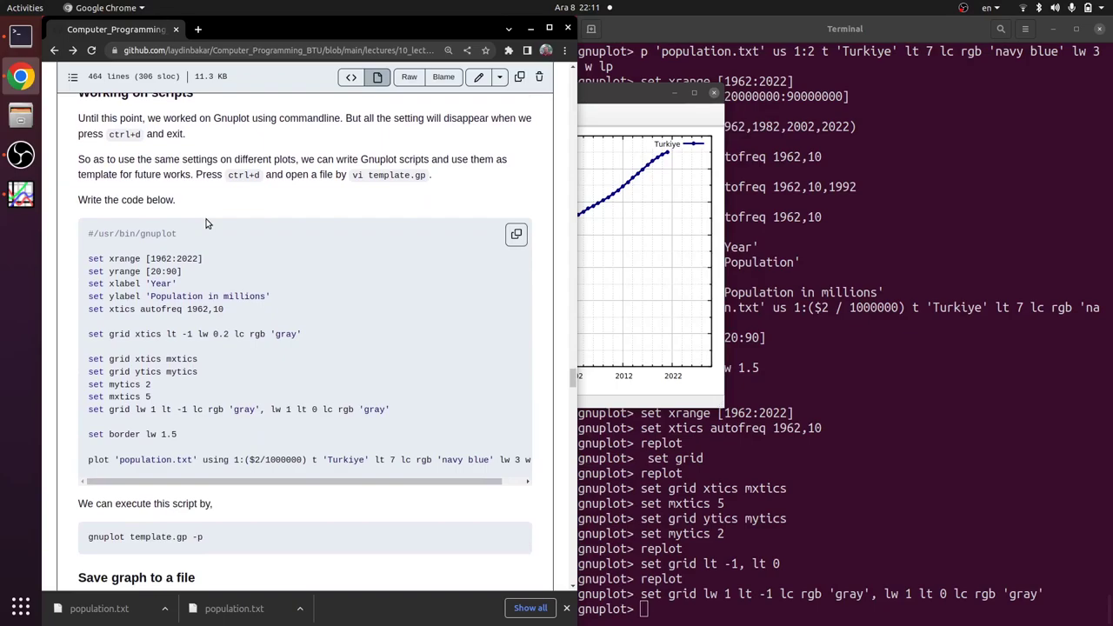
scroll(207, 225, "up", 1)
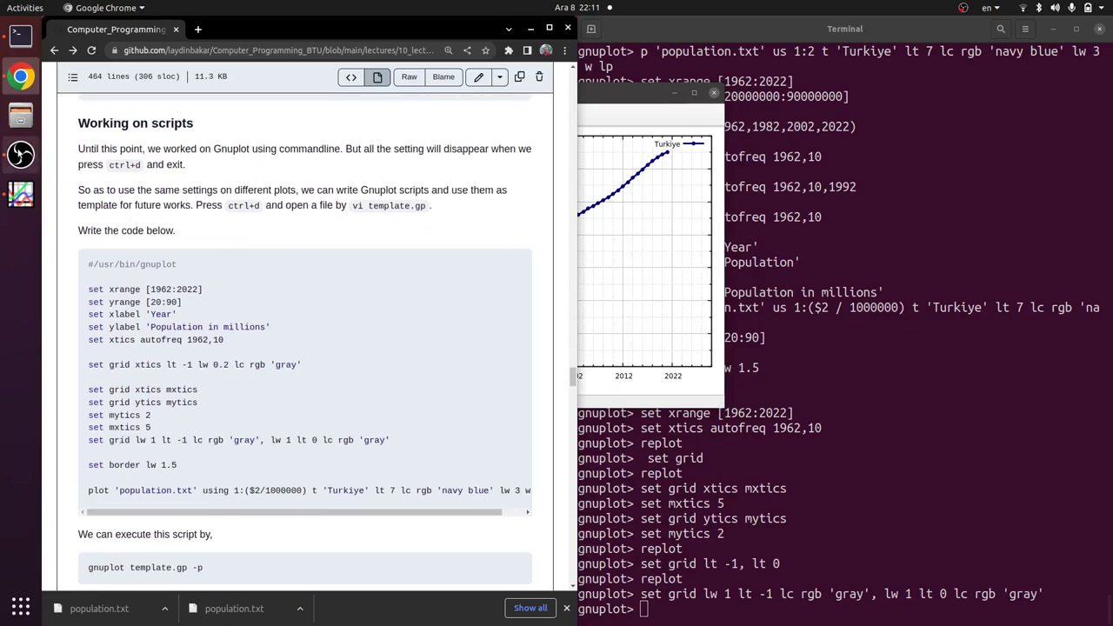